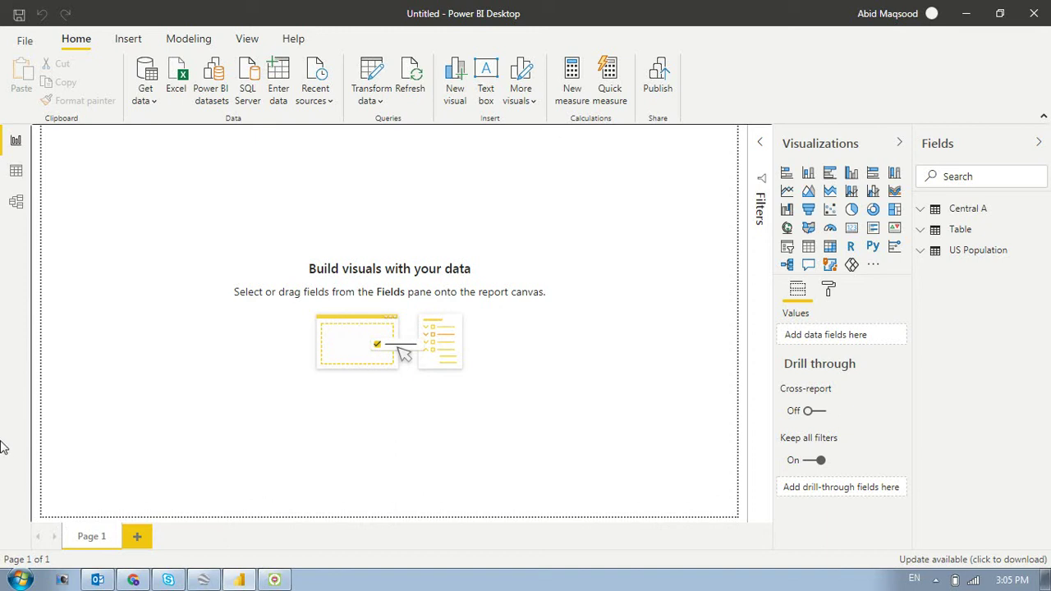
Review the records of the Central A, Table and US Population tables in the data view
left_click(10, 170)
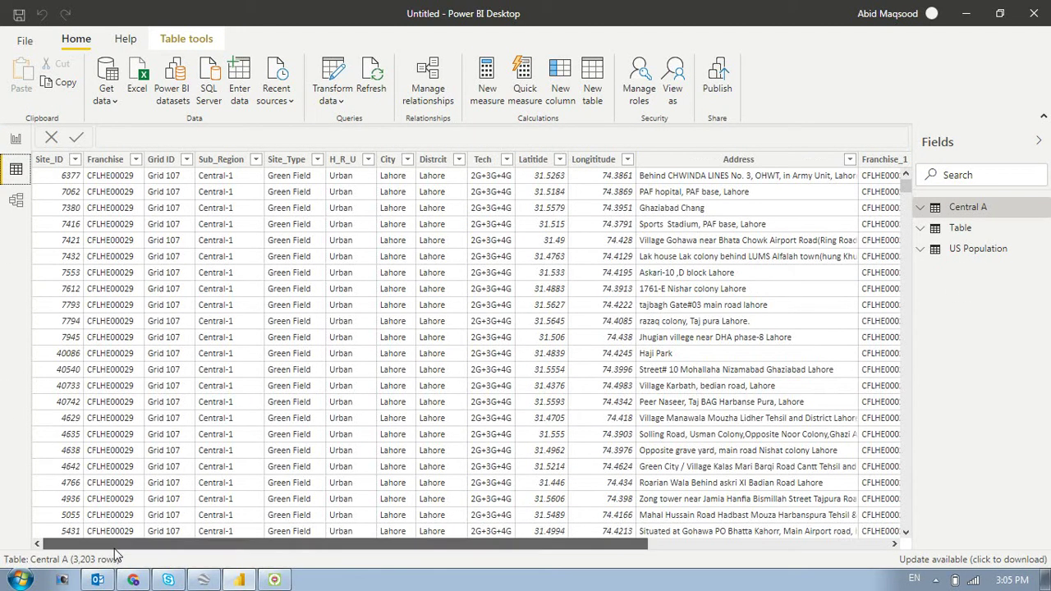
left_click_drag(105, 545, 80, 549)
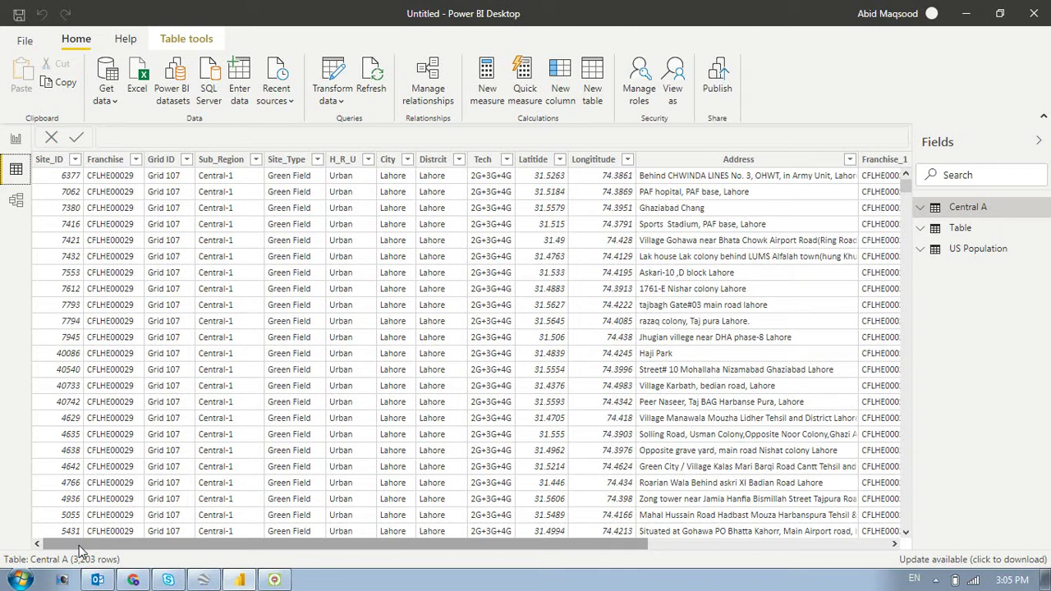
left_click(963, 231)
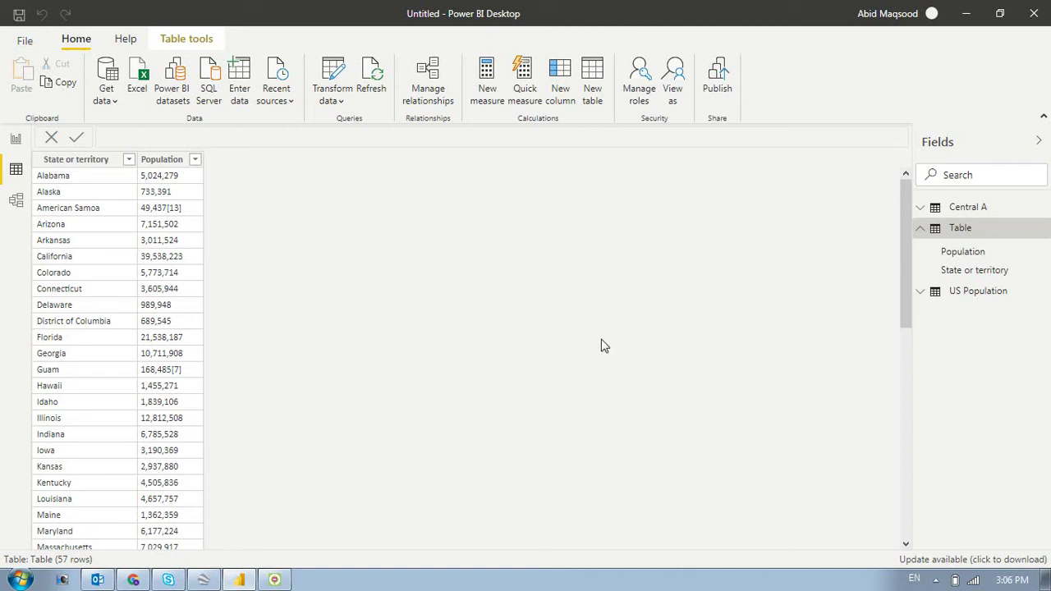
left_click(973, 293)
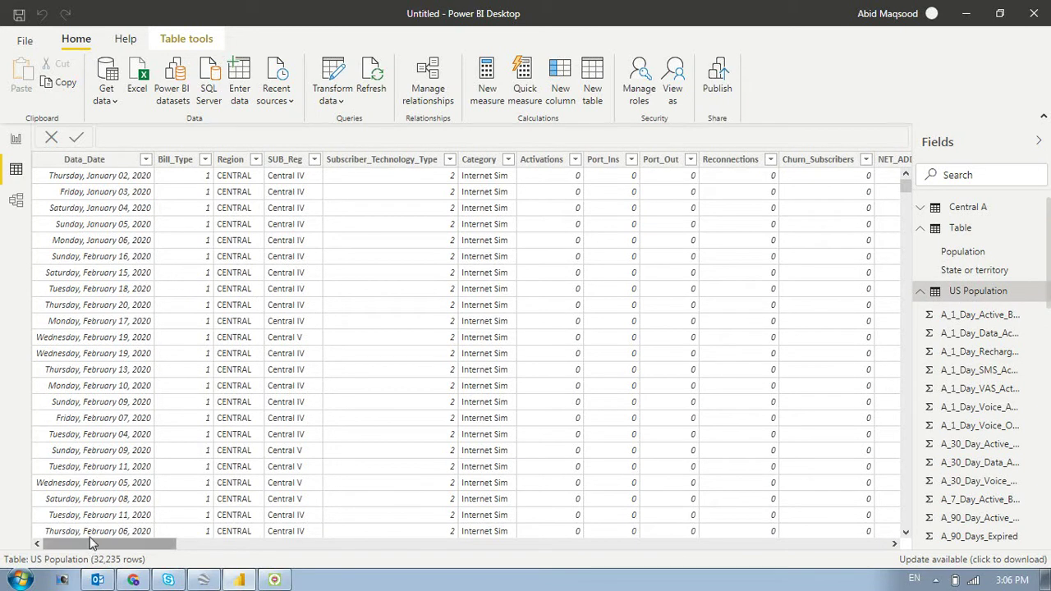
Check the range of dates available in the Data_Date column of the US Population table
left_click(145, 161)
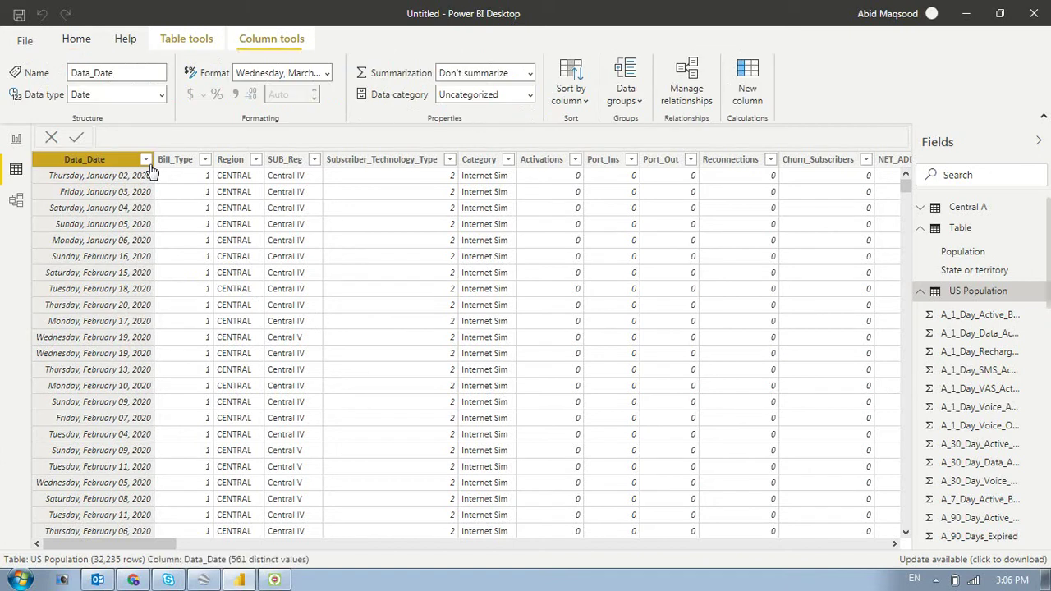
scroll(327, 408, "down", 20)
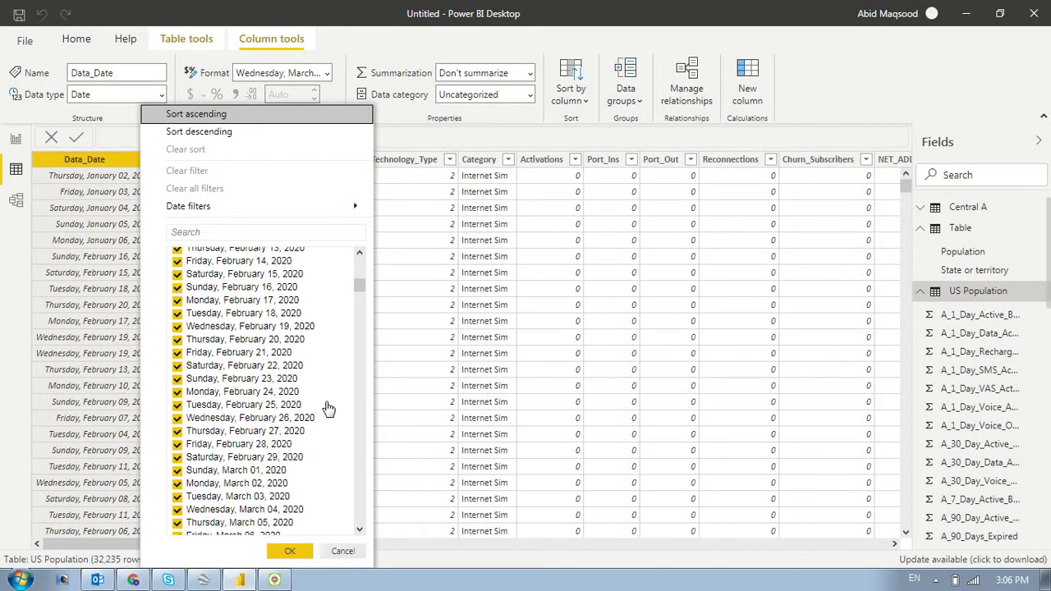
left_click_drag(355, 323, 359, 481)
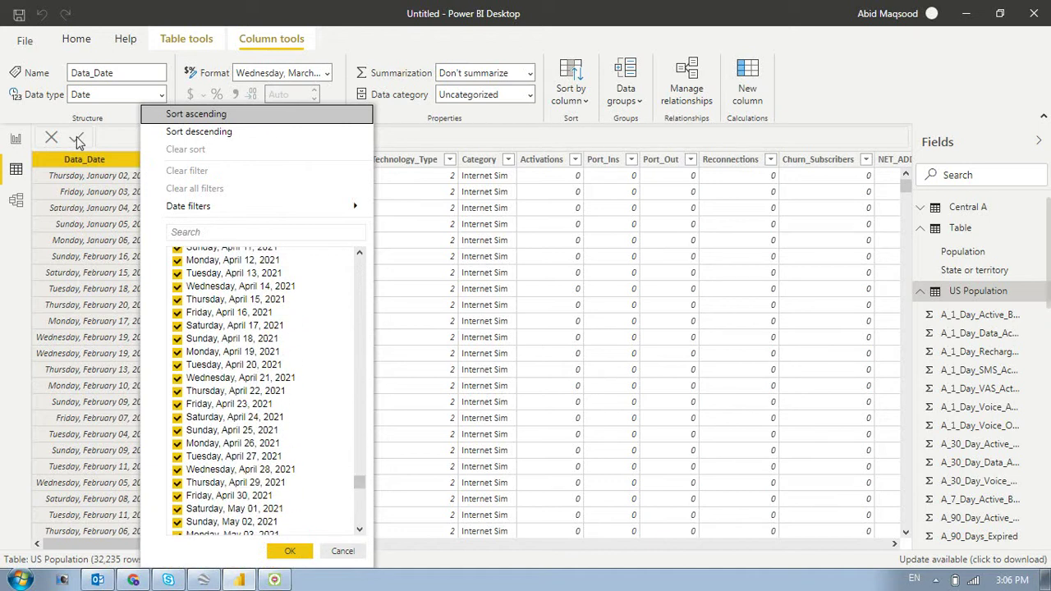
left_click(105, 144)
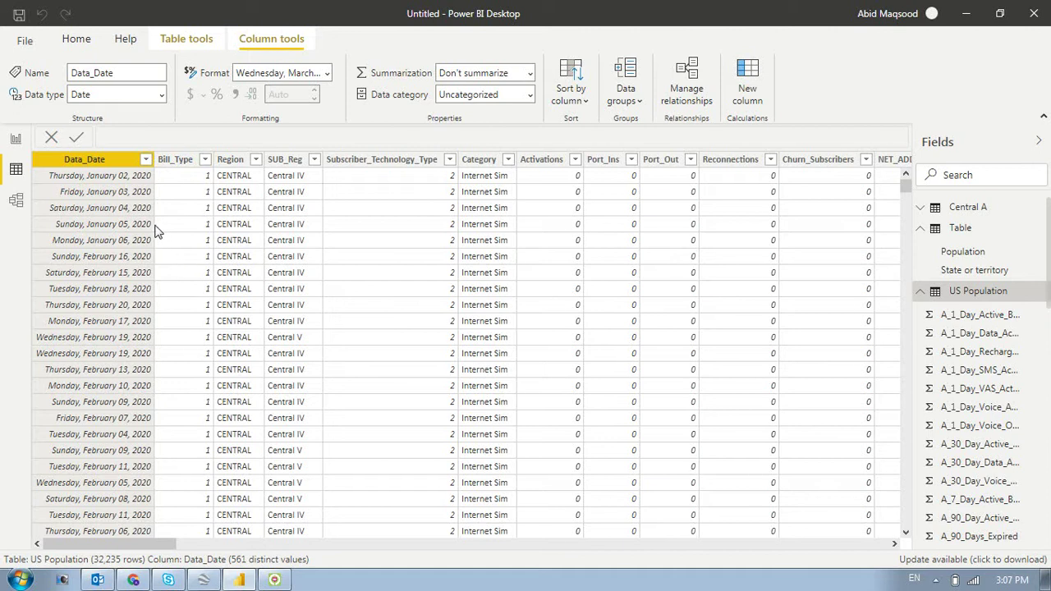
Check the distinct values in the Bill_Type, SUB_Reg, Subscriber_Technology_Type and Category columns of US Population
left_click(205, 161)
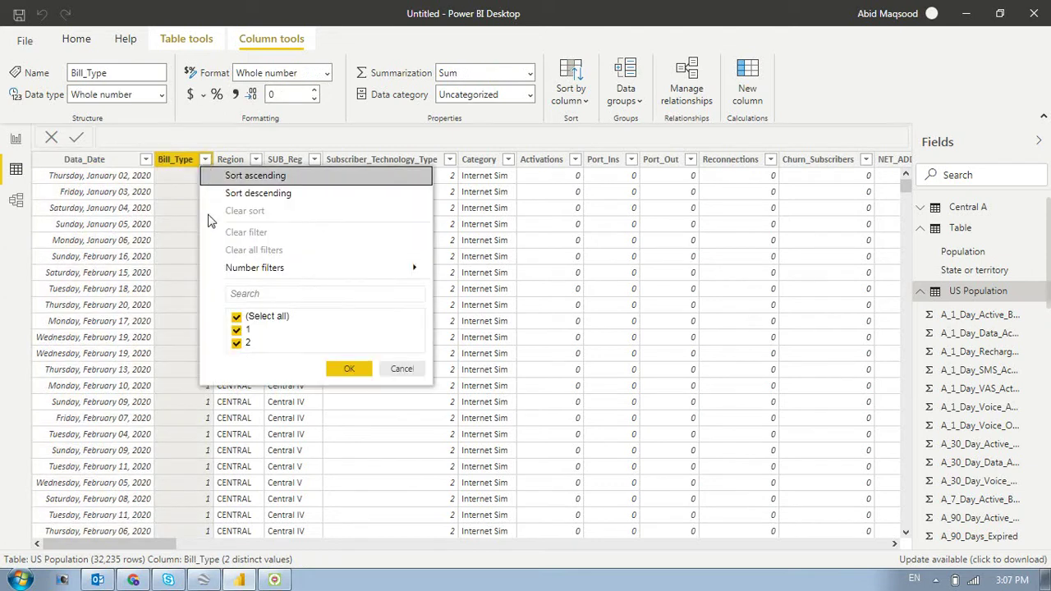
left_click(453, 132)
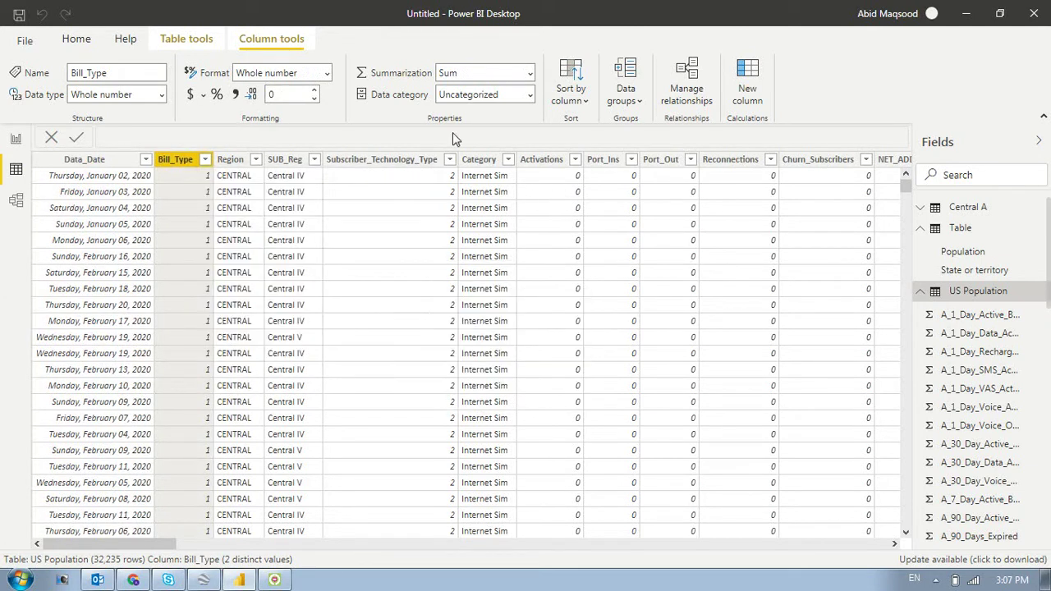
left_click(313, 164)
left_click(313, 162)
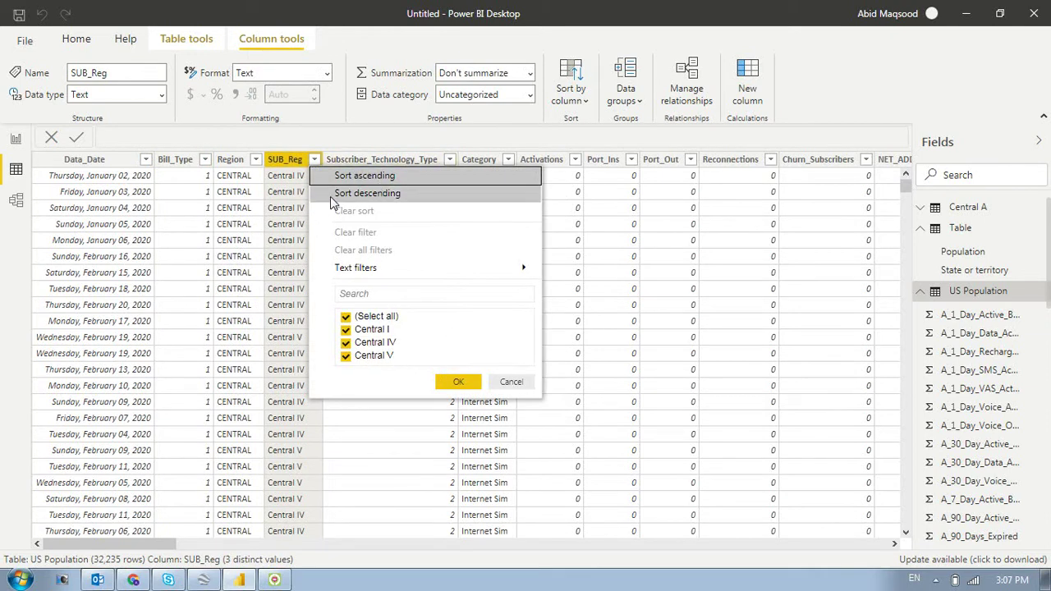
left_click(391, 145)
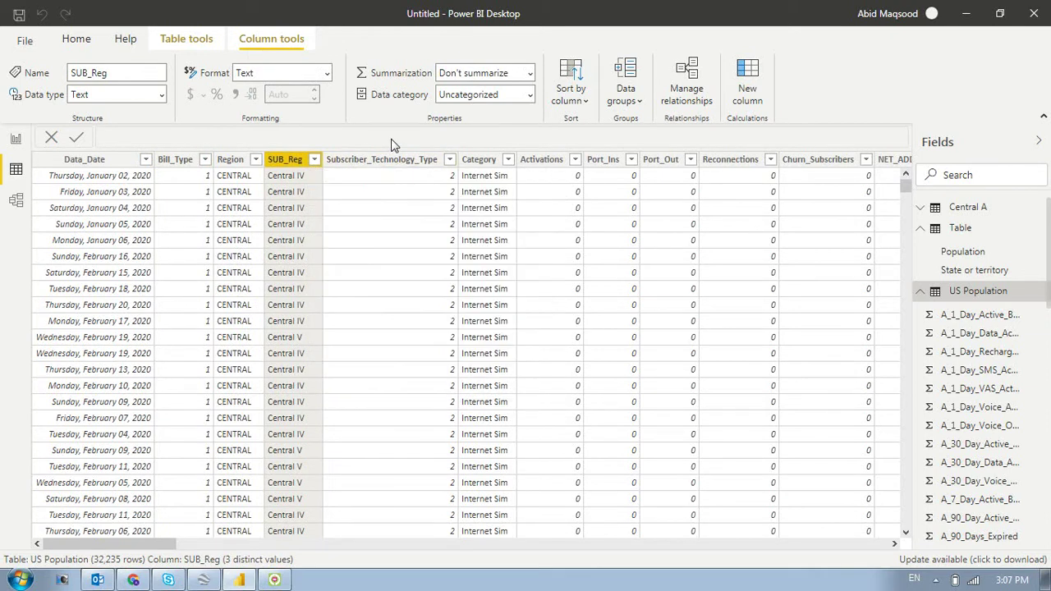
left_click(449, 160)
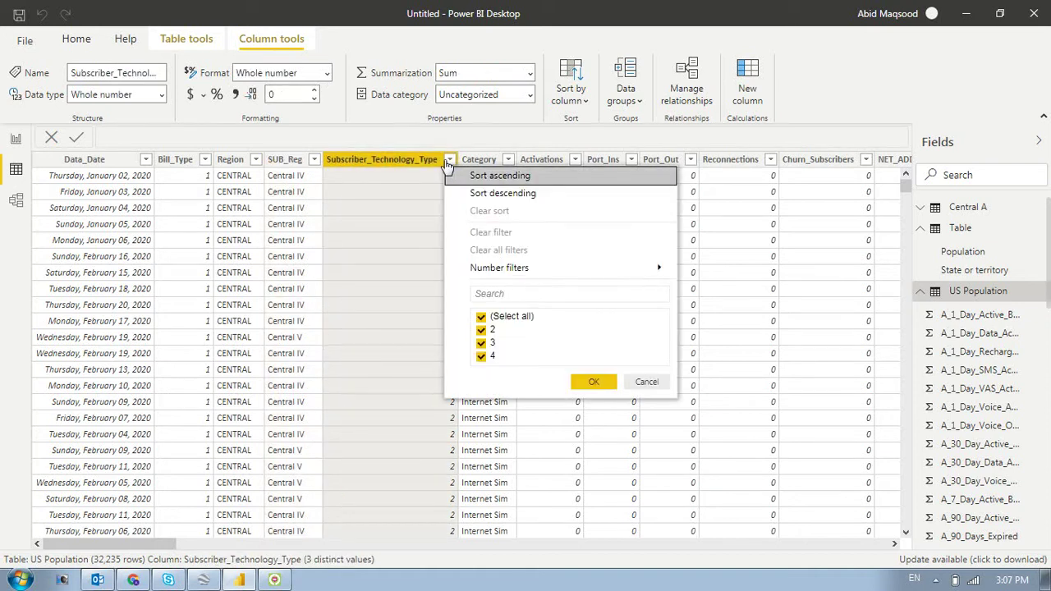
left_click(466, 134)
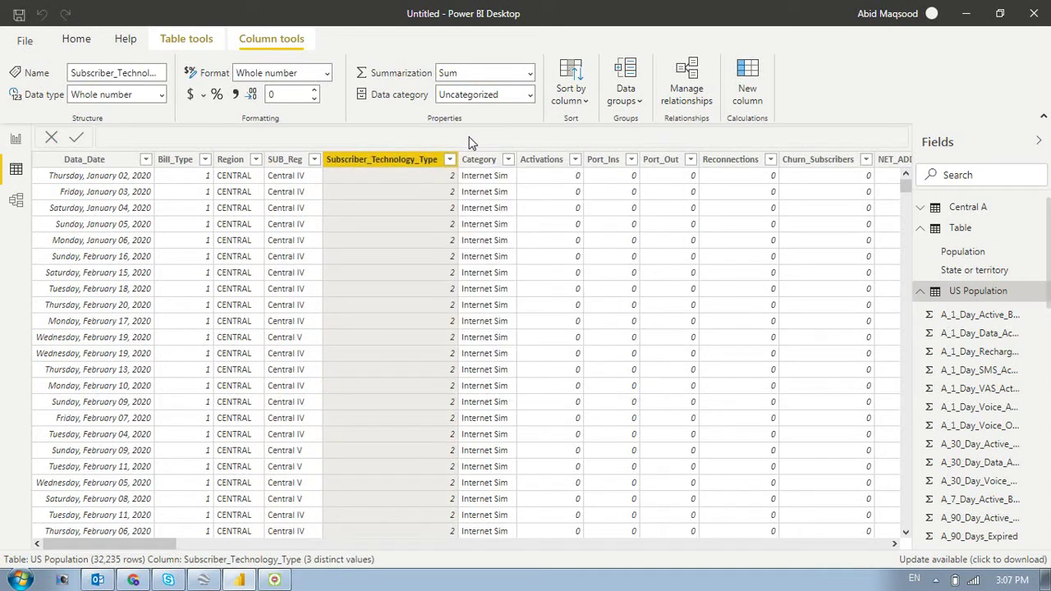
left_click(509, 161)
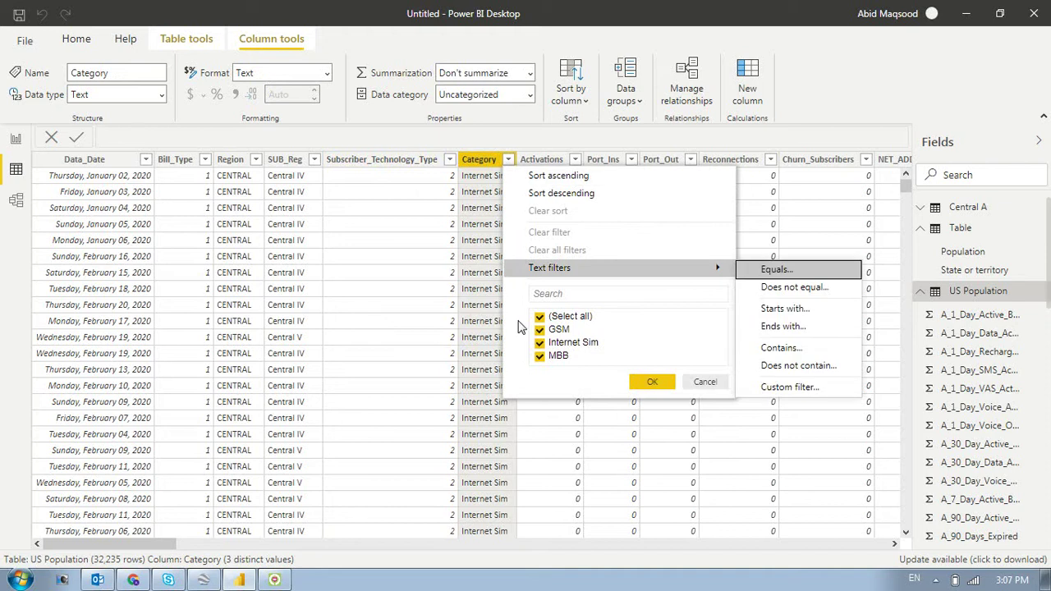
left_click(419, 164)
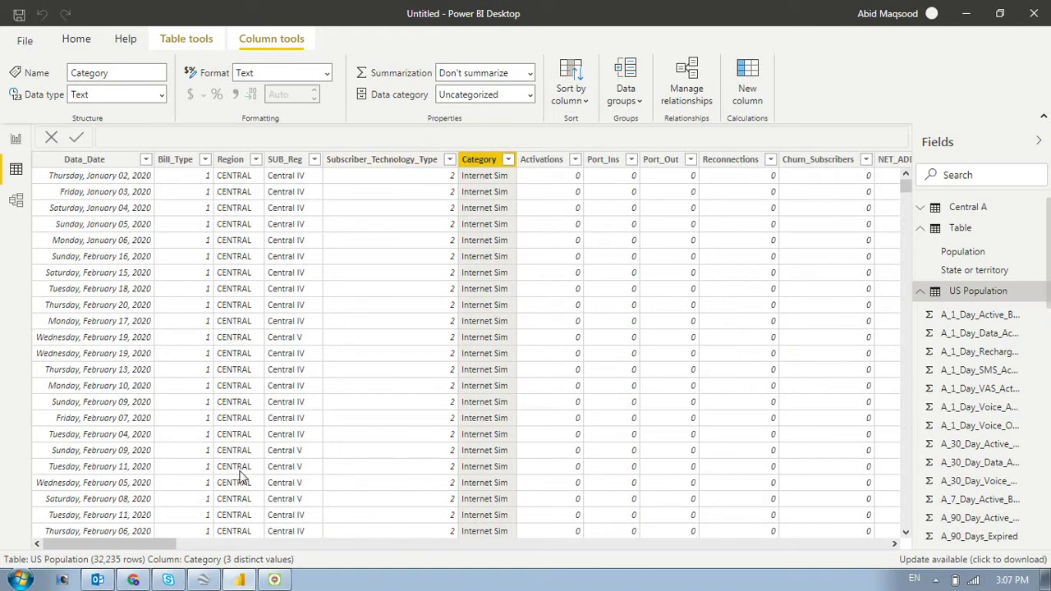
Look through the remaining columns of the US Population table and return to the report view
left_click_drag(76, 551, 437, 475)
scroll(695, 457, "left", 15)
left_click(16, 140)
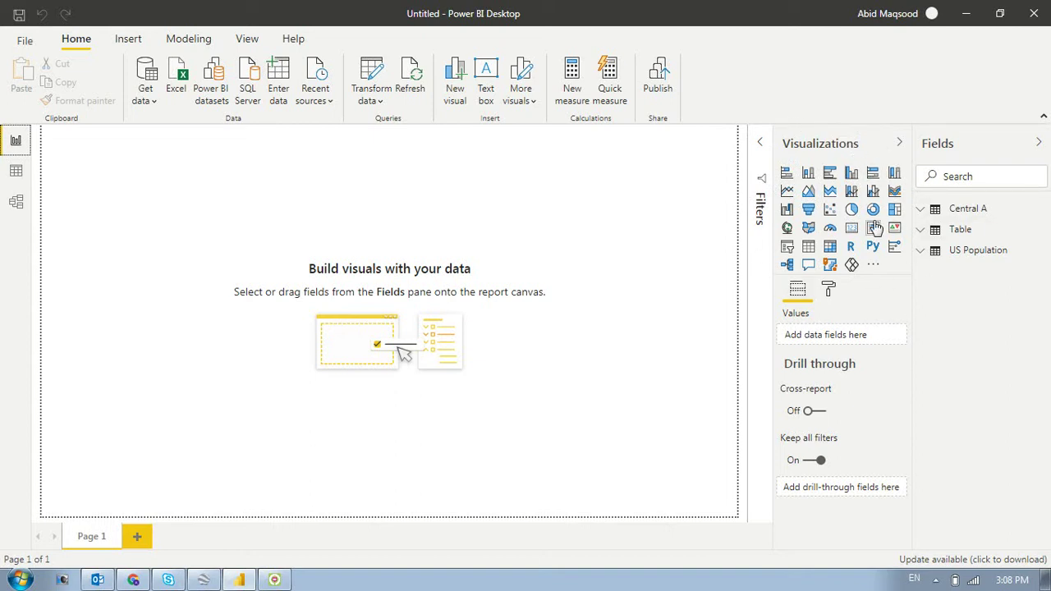
Add an empty stacked bar chart to the report page and delete it
left_click(786, 174)
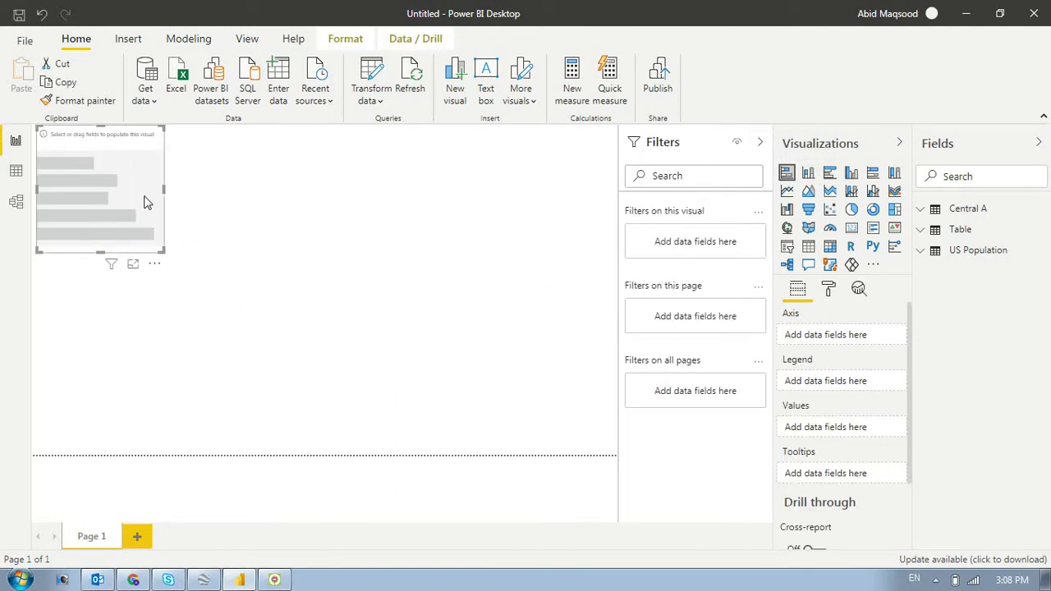
key("Delete")
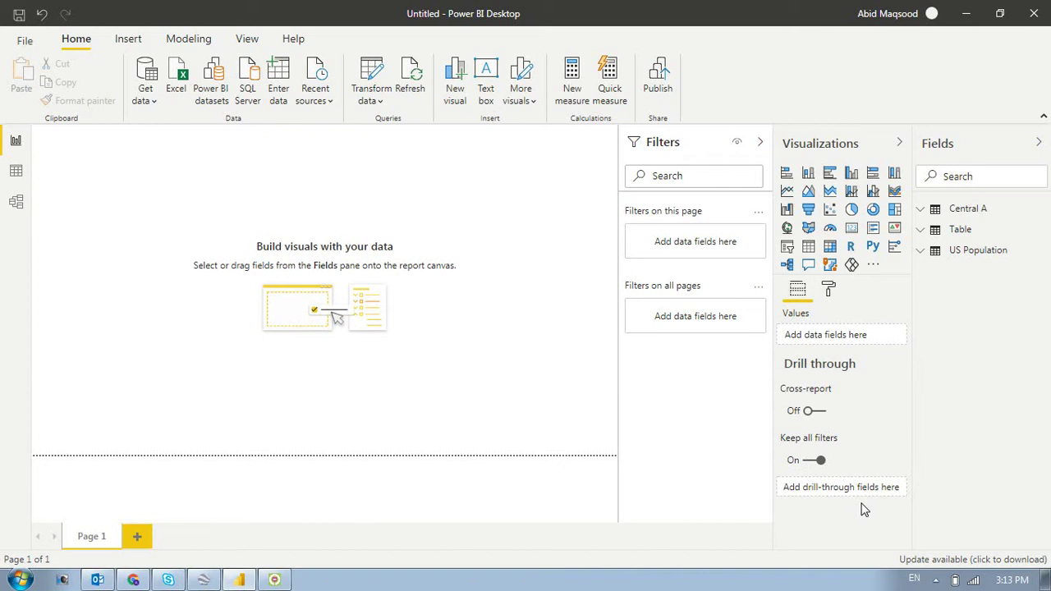
Set the report page's size type to Custom in the page formatting options
left_click(831, 296)
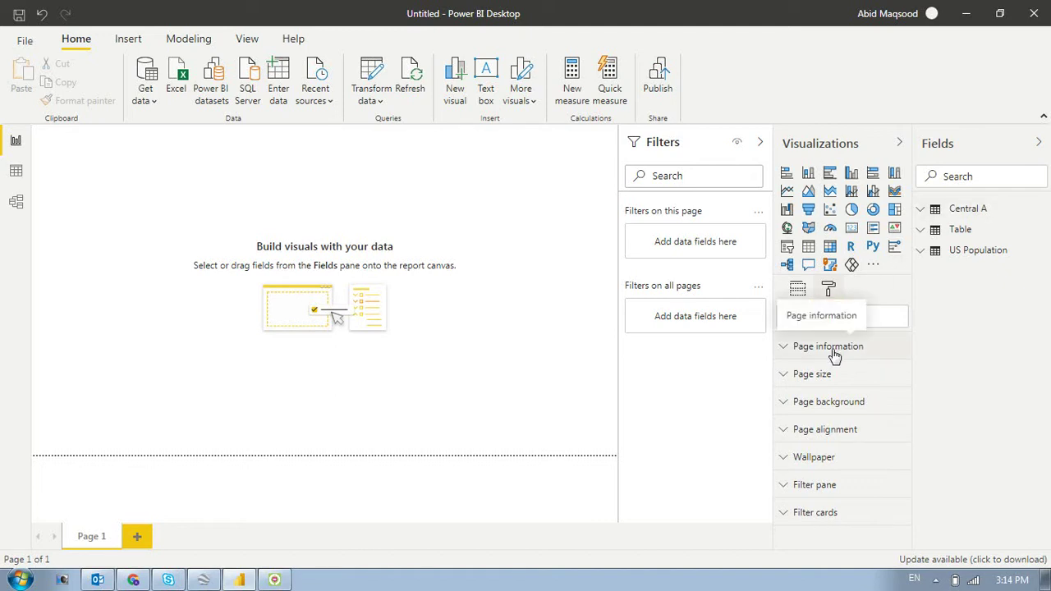
left_click(792, 376)
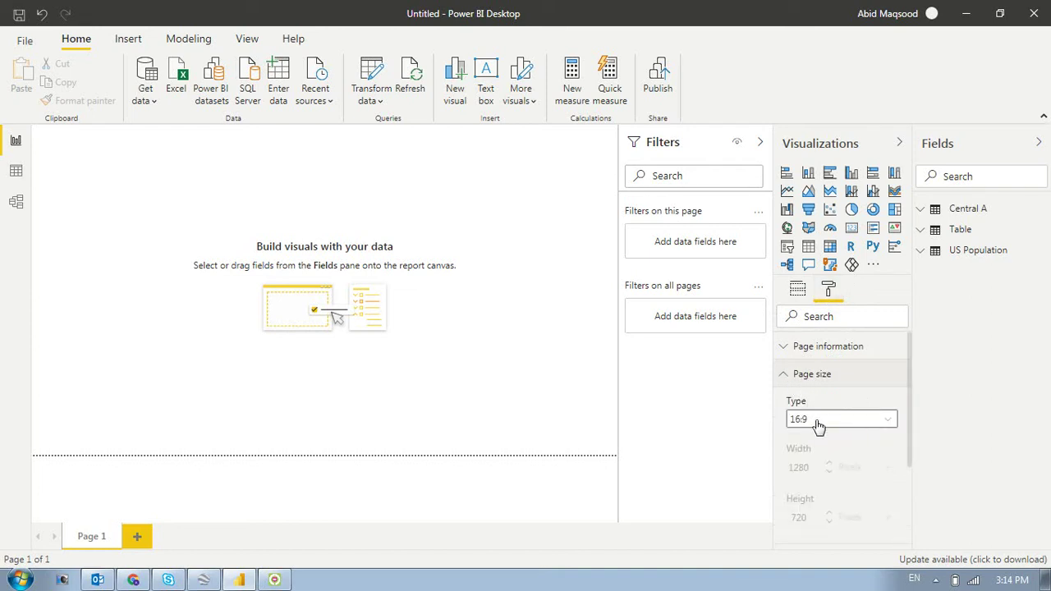
scroll(817, 423, "down", 2)
scroll(819, 417, "up", 2)
left_click(879, 422)
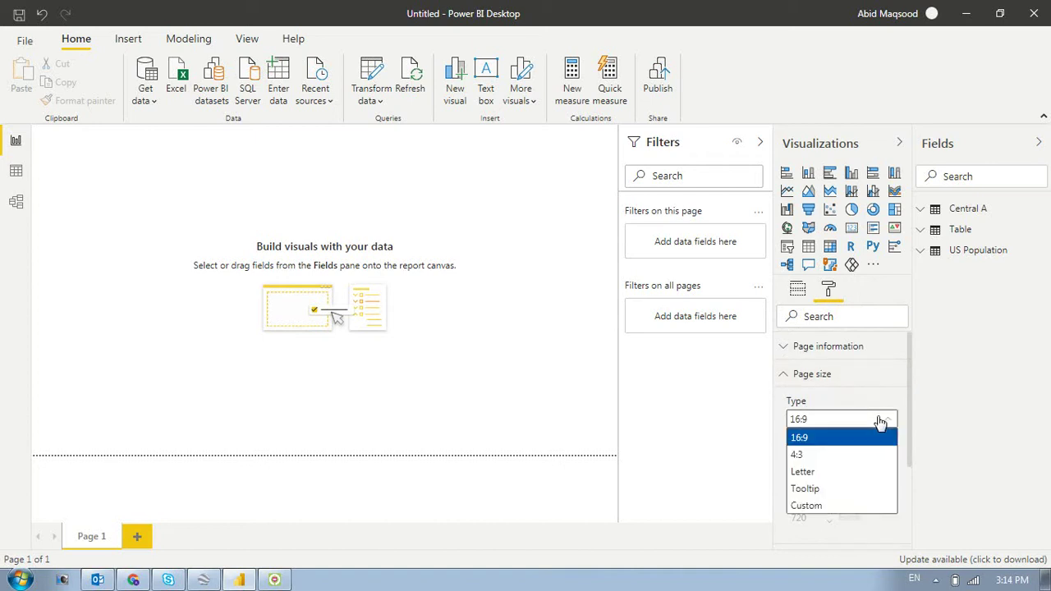
left_click(832, 506)
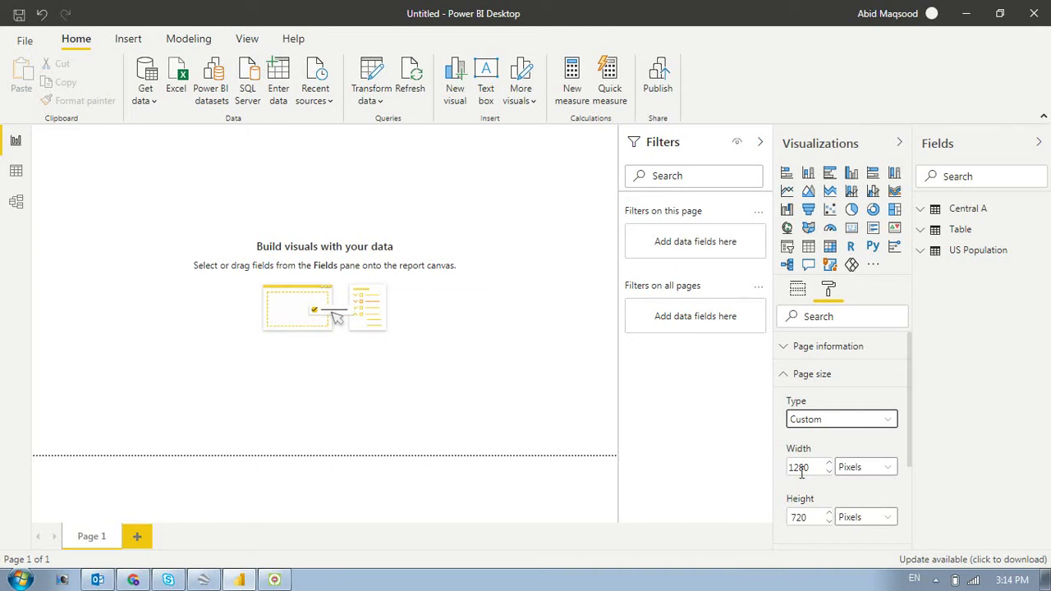
scroll(801, 473, "down", 2)
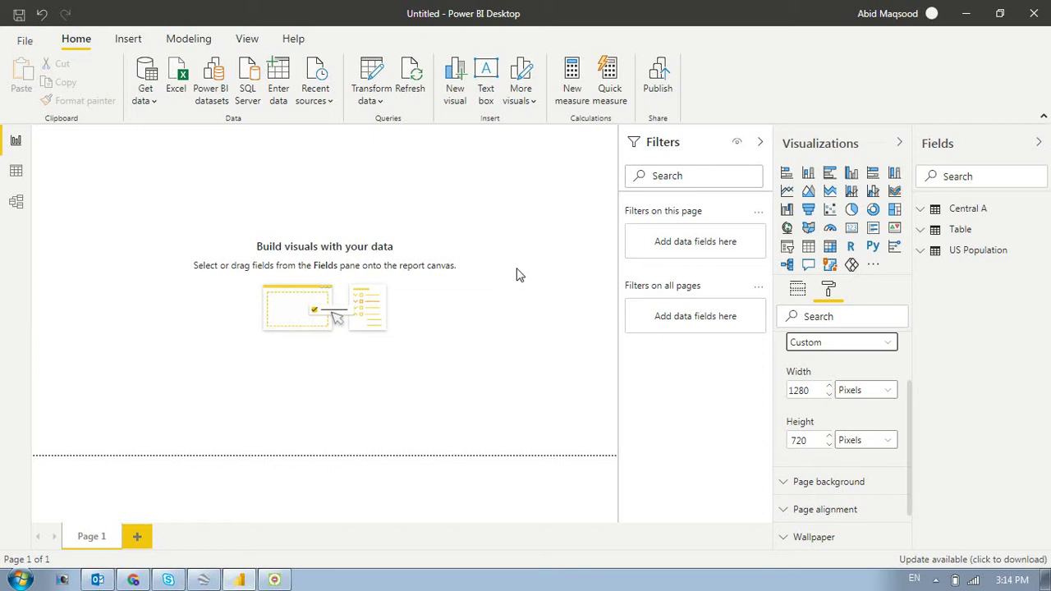
Set the page background colour to a dark blue theme shade with 95% transparency
left_click(801, 492)
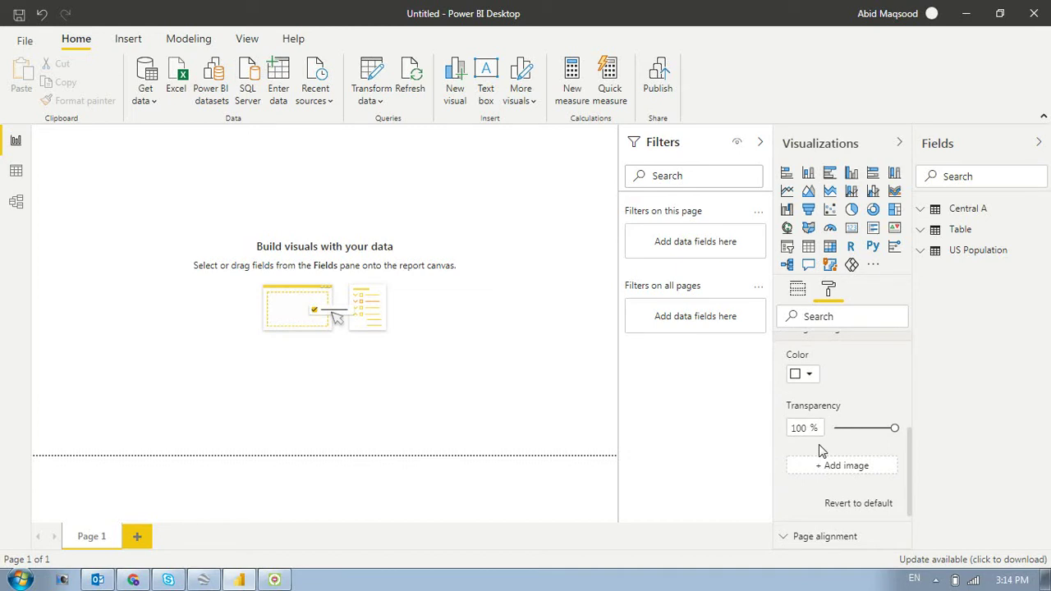
left_click(808, 374)
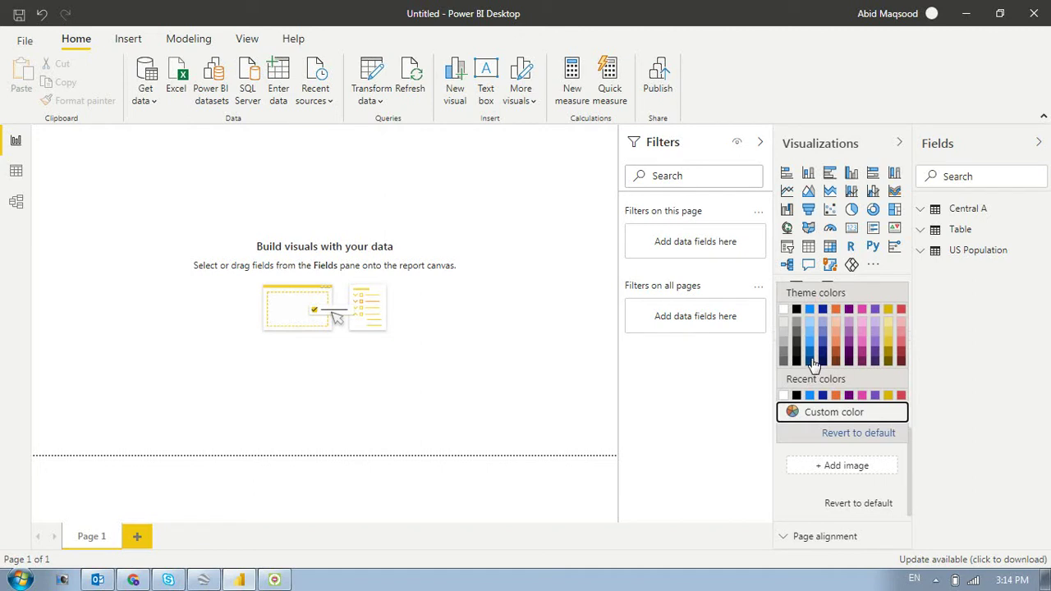
left_click(812, 366)
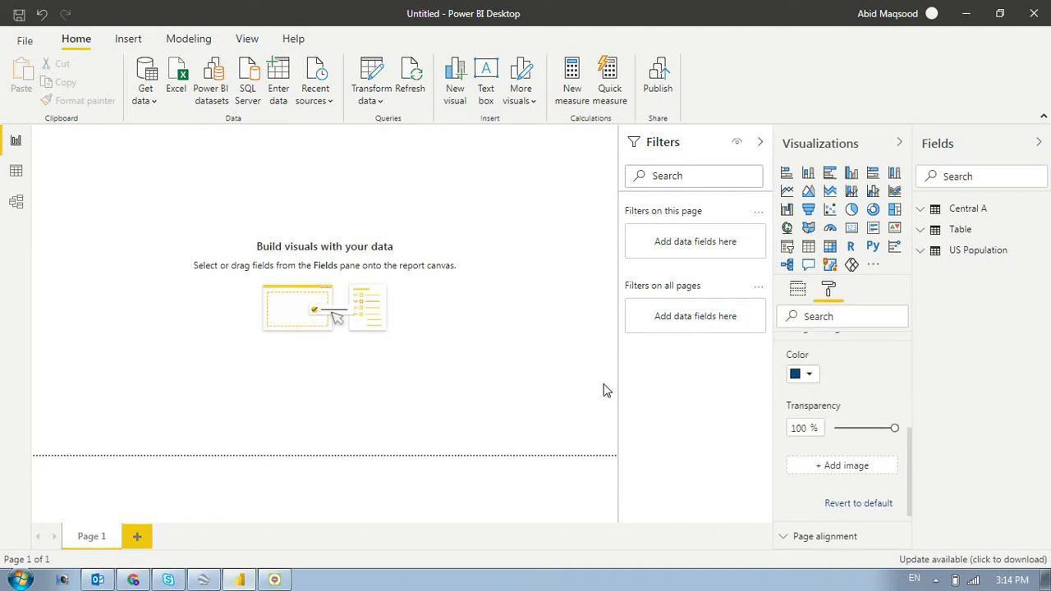
scroll(842, 448, "up", 1)
scroll(875, 466, "down", 1)
mouse_move(896, 424)
left_mouse_down()
mouse_move(834, 428)
mouse_move(892, 428)
left_mouse_up()
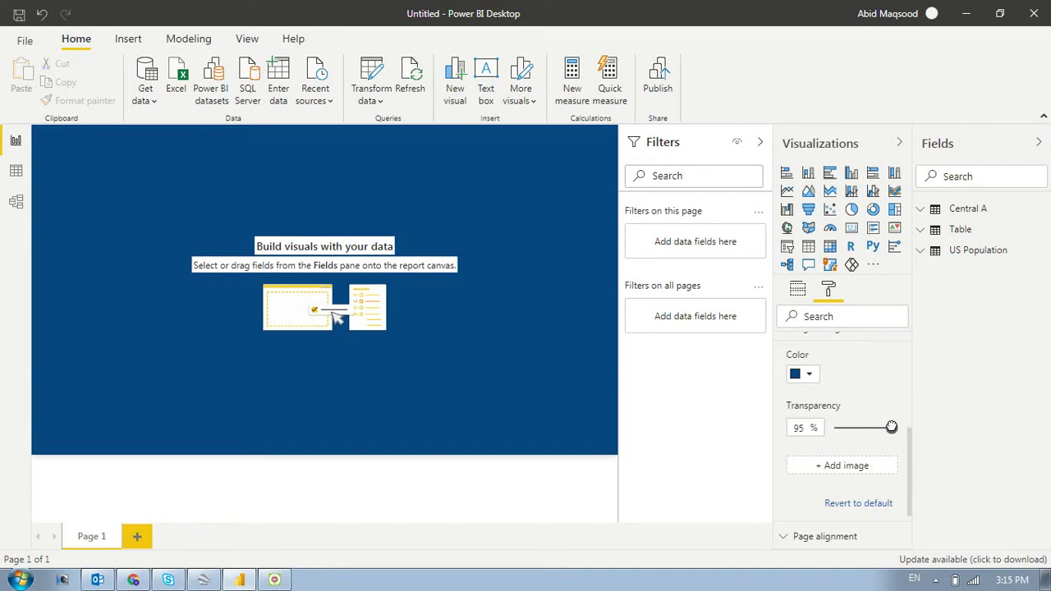
Set the page background colour to white and collapse the Filters pane
left_click(797, 375)
left_click(783, 230)
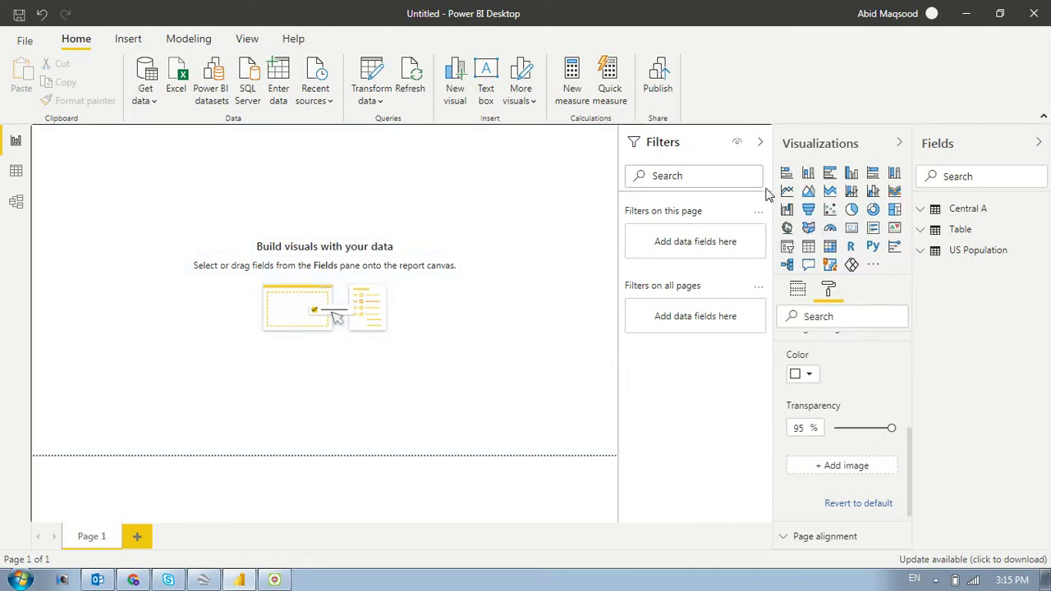
left_click(760, 143)
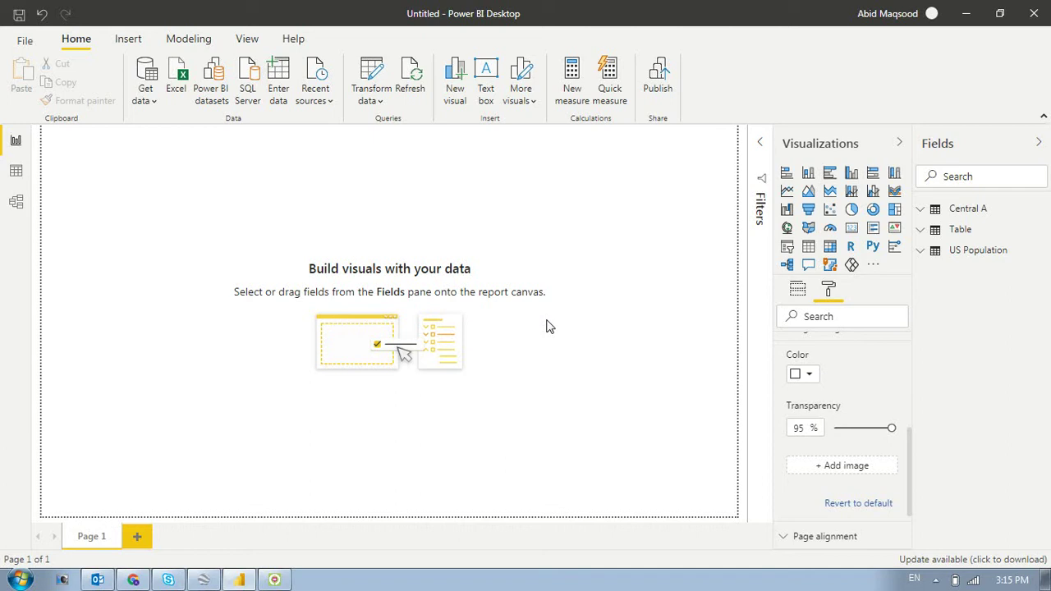
Review the report's export options, including Power BI template and PDF, and return to the canvas
left_click(24, 43)
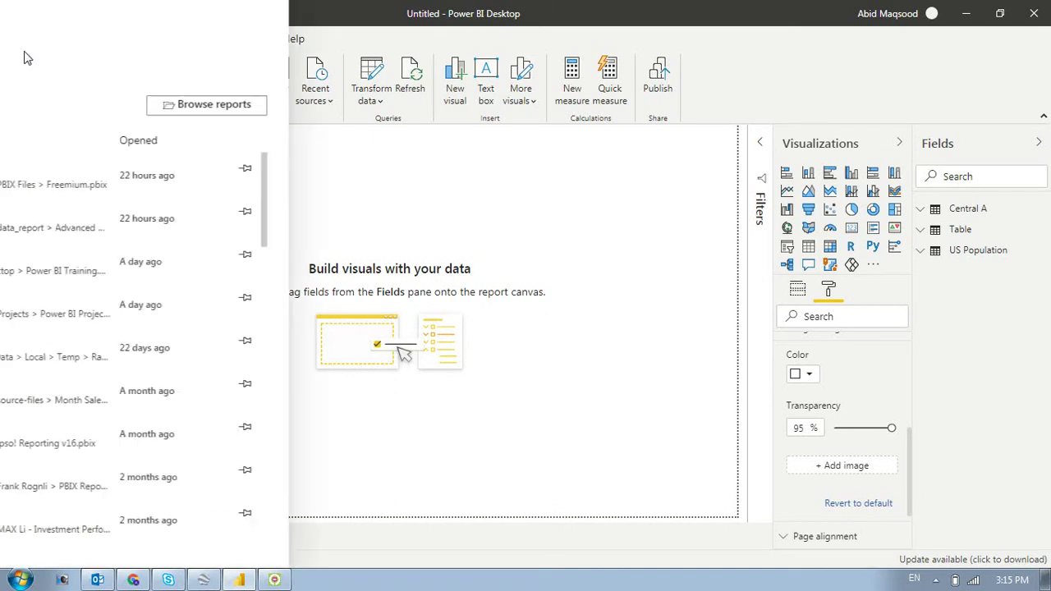
left_click(51, 223)
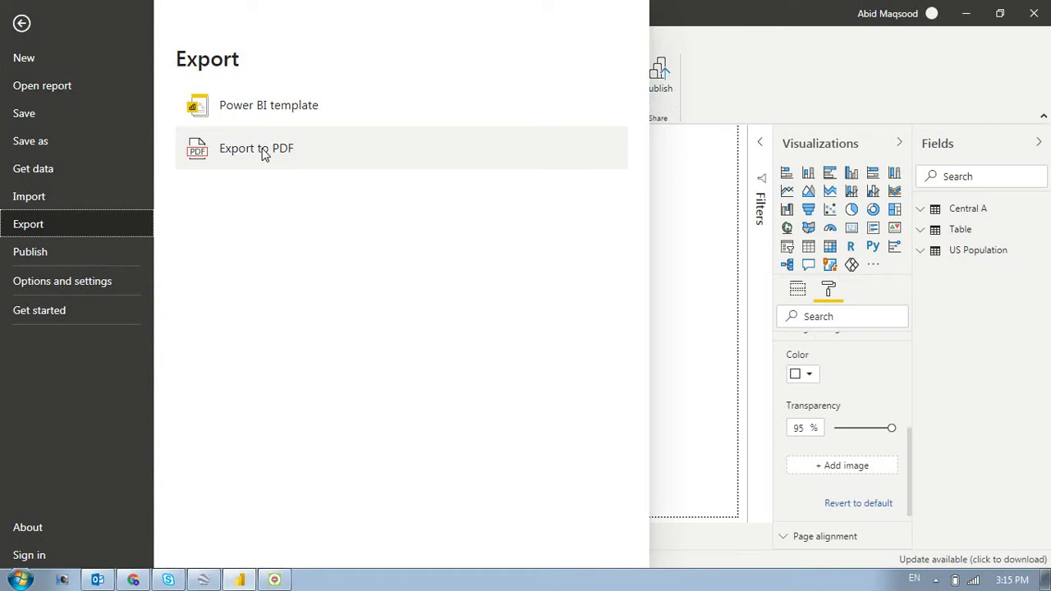
left_click(27, 25)
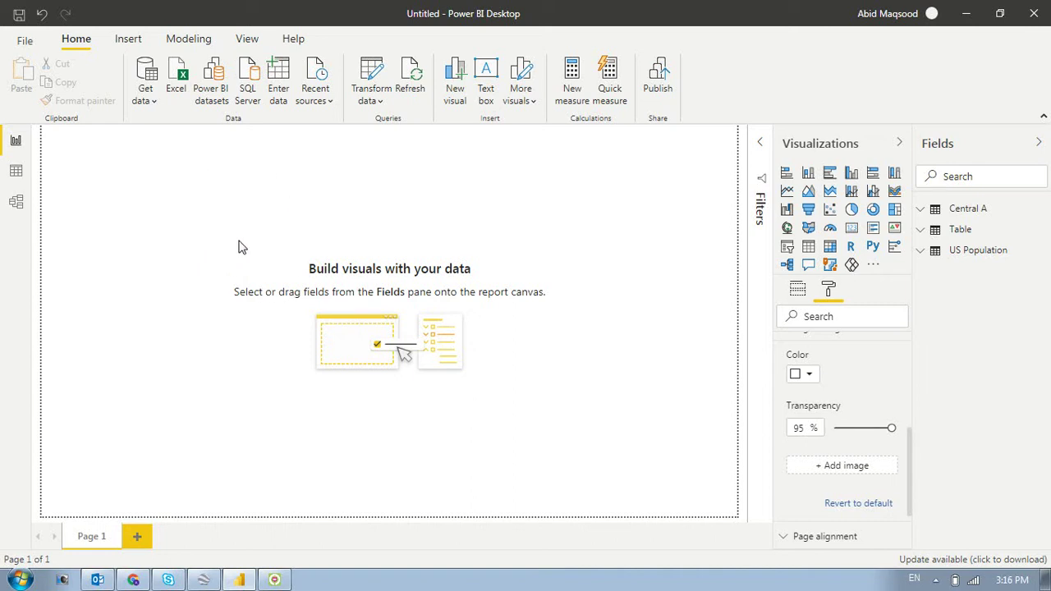
Insert a text box, resize it into a thin banner across the top of the page, and enter "Regional Dashboard"
left_click(483, 78)
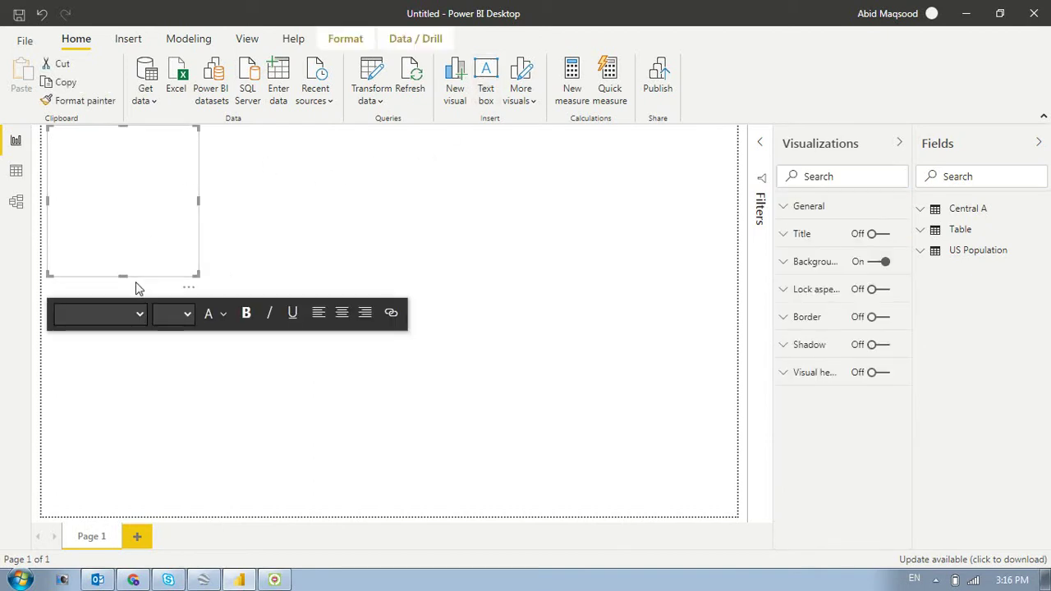
left_click_drag(126, 274, 113, 165)
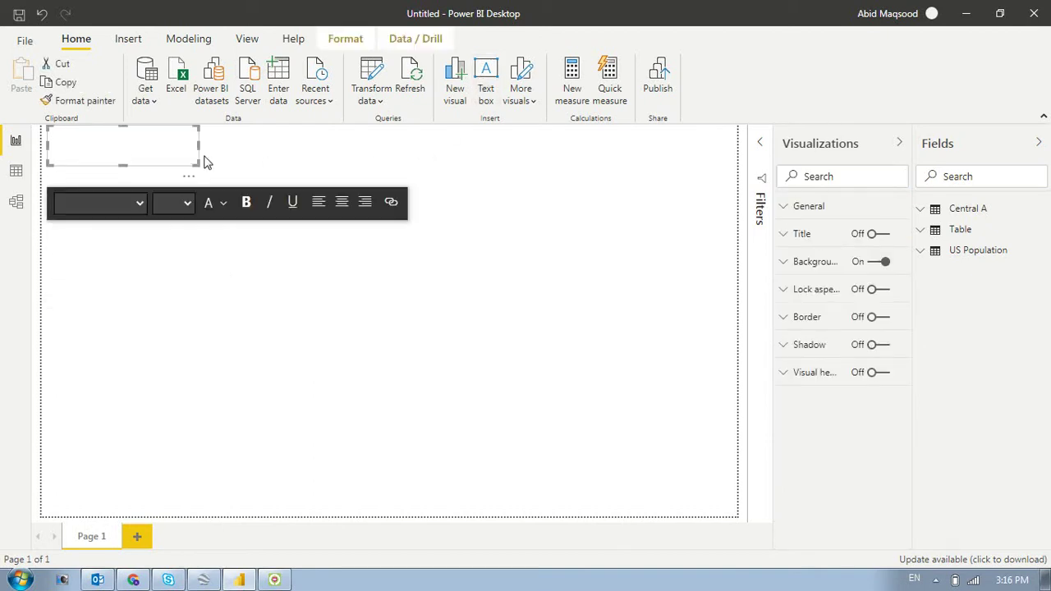
left_click_drag(198, 146, 737, 144)
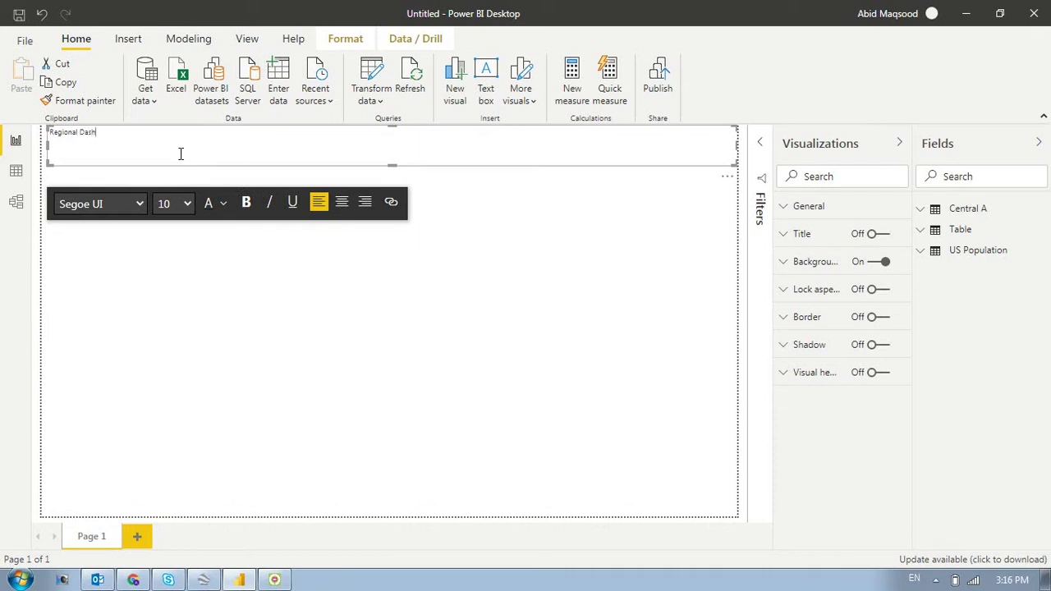
Format the "Regional Dashboard" title at font size 36, centred and bold
key("ctrl+a")
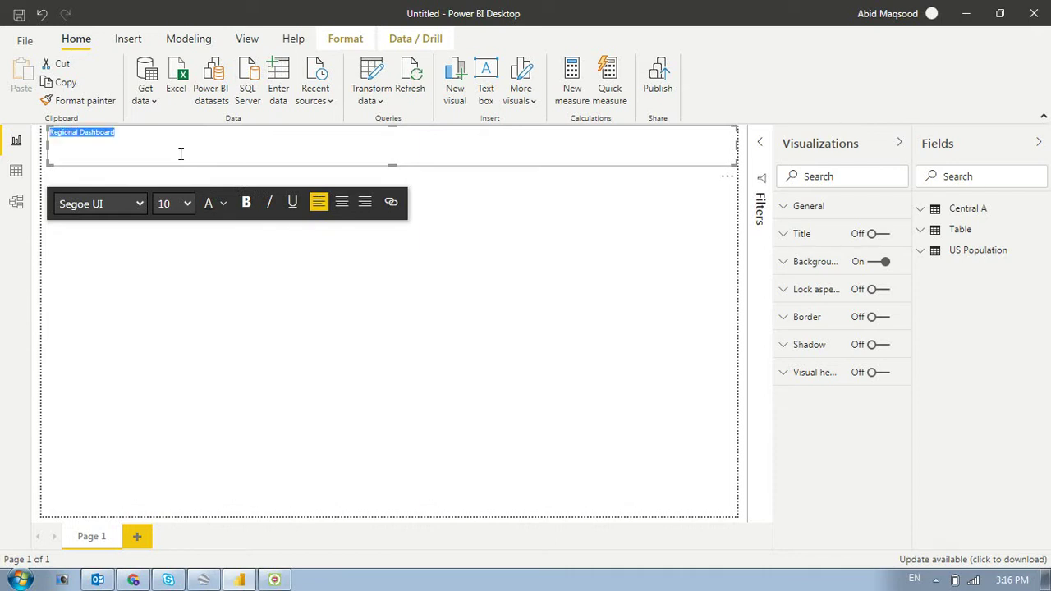
left_click(188, 207)
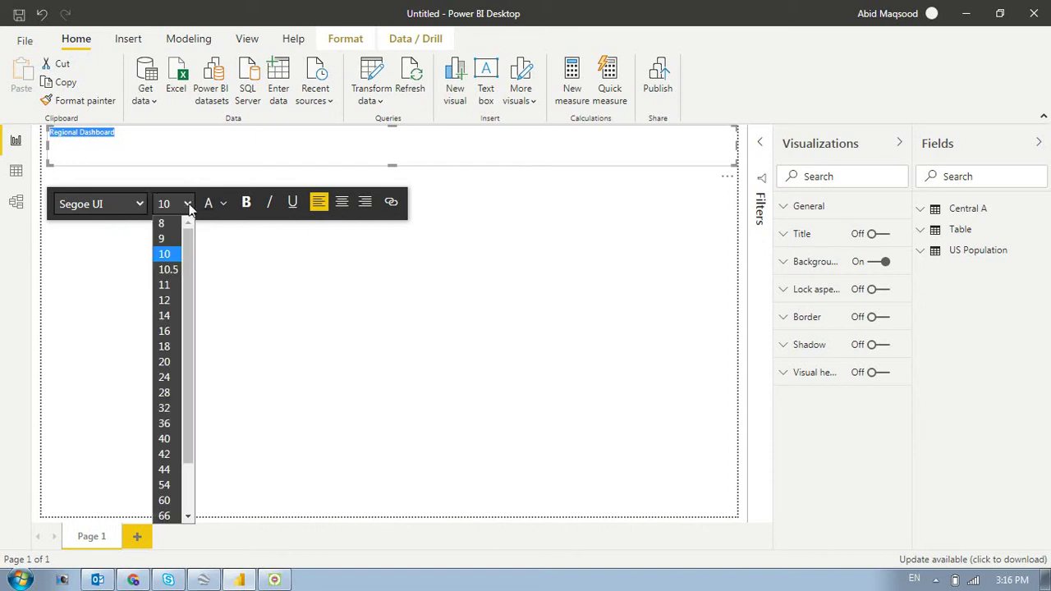
left_click(174, 438)
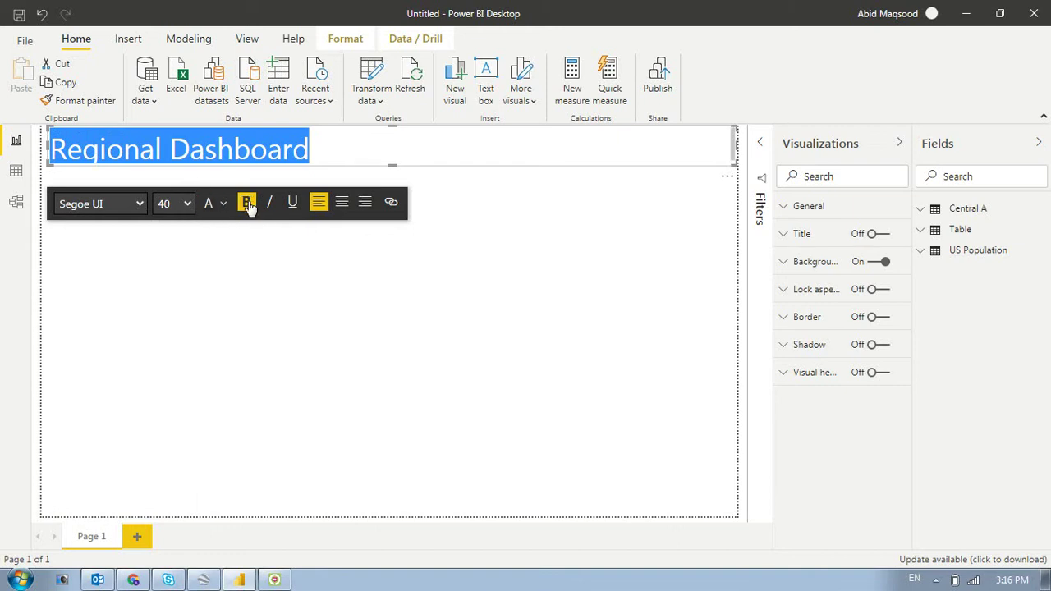
left_click(177, 204)
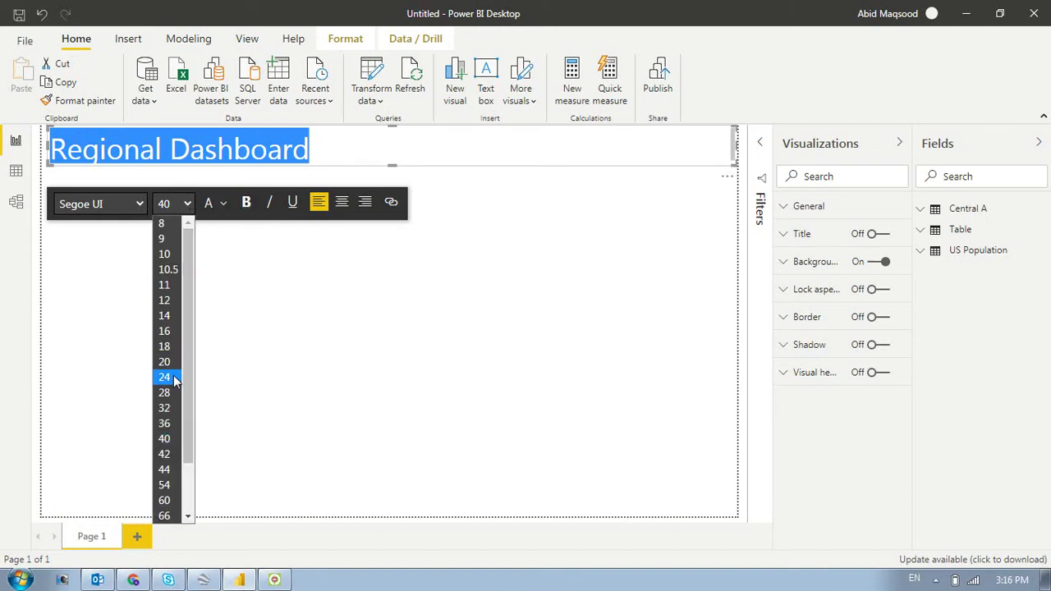
left_click(175, 423)
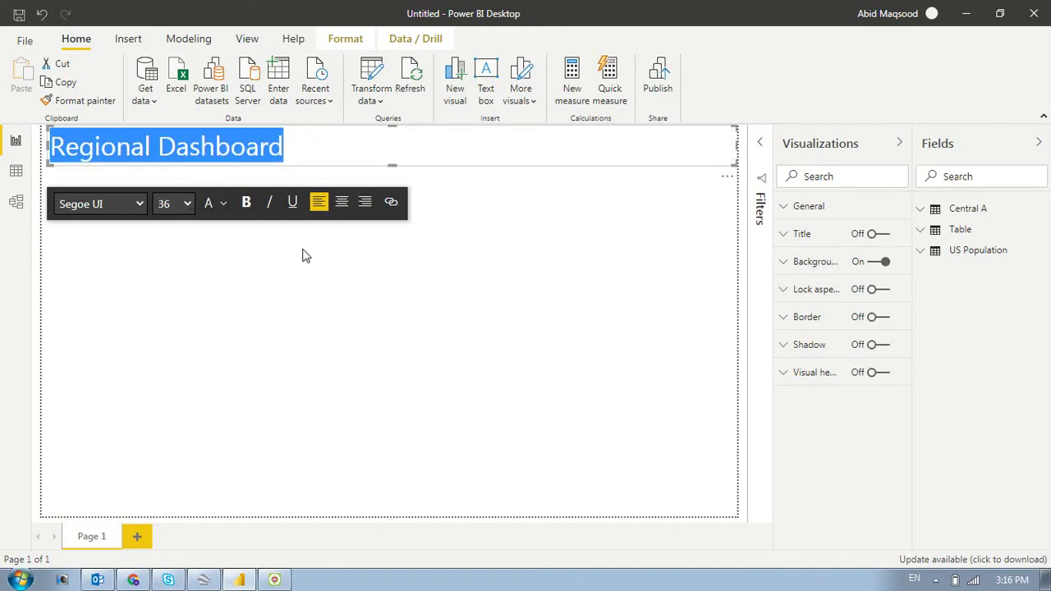
left_click(341, 206)
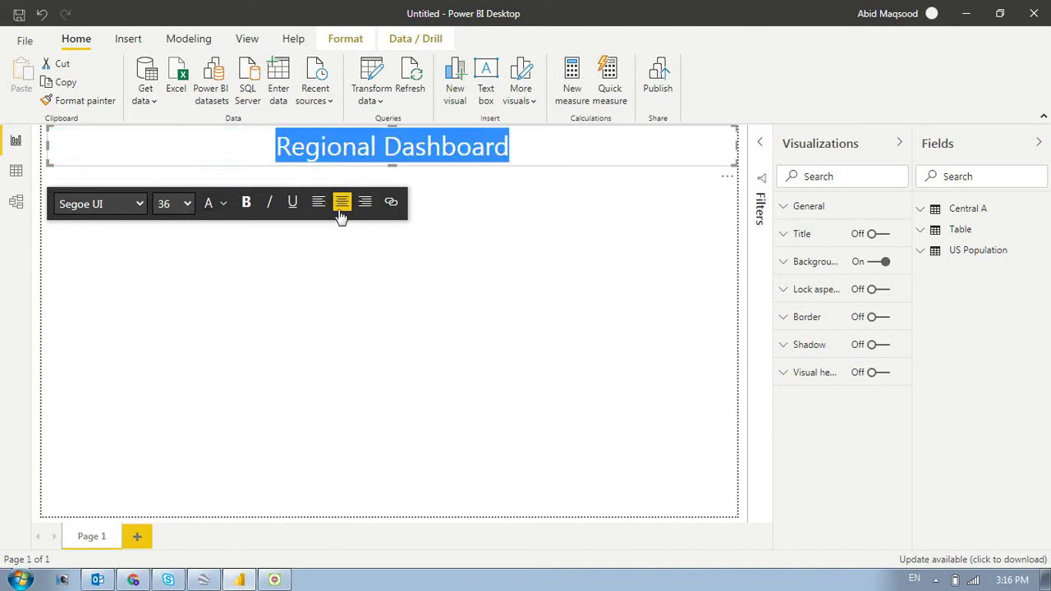
left_click(246, 205)
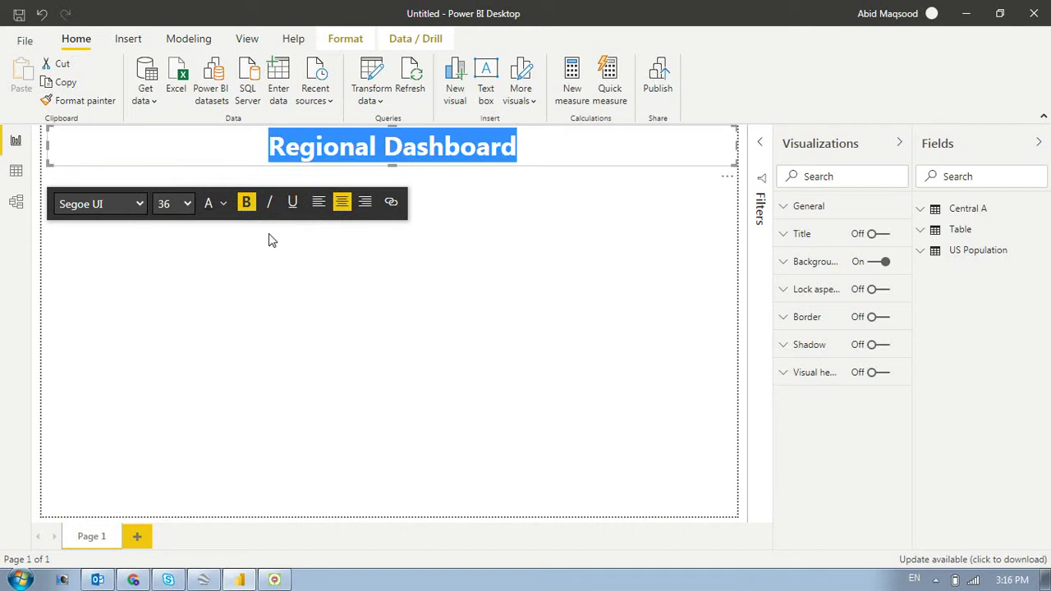
Try a bright green custom font colour on the title text
left_click(224, 205)
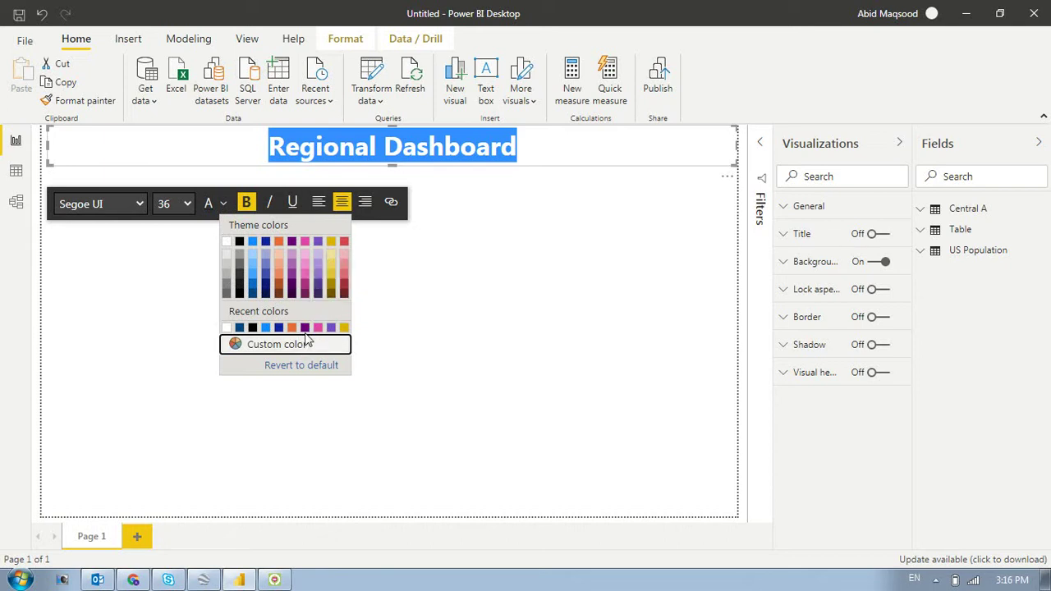
left_click(268, 362)
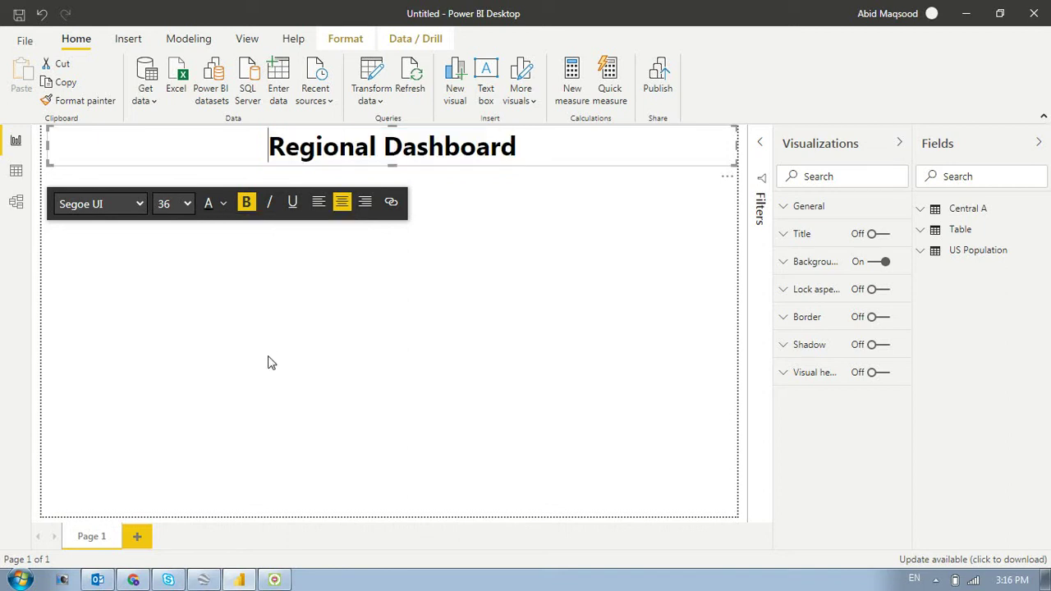
left_click_drag(269, 150, 517, 149)
left_click(225, 204)
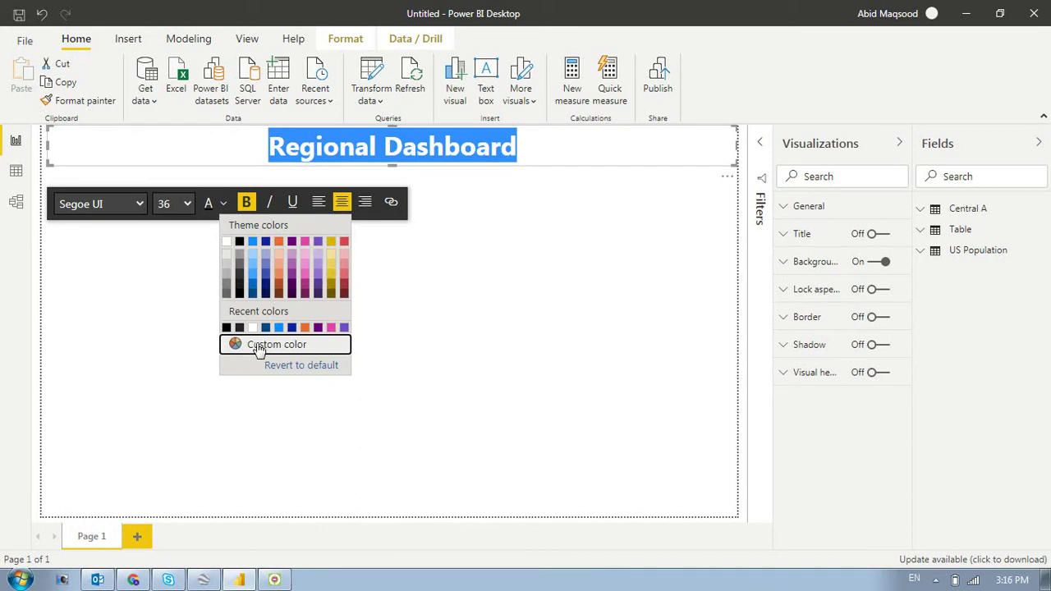
left_click(294, 346)
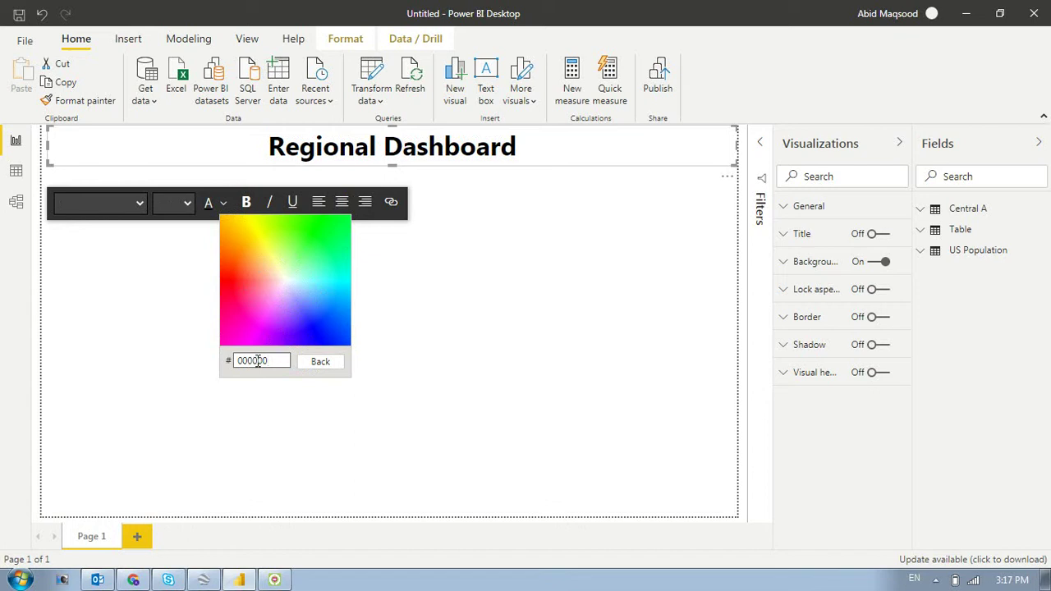
left_click(317, 247)
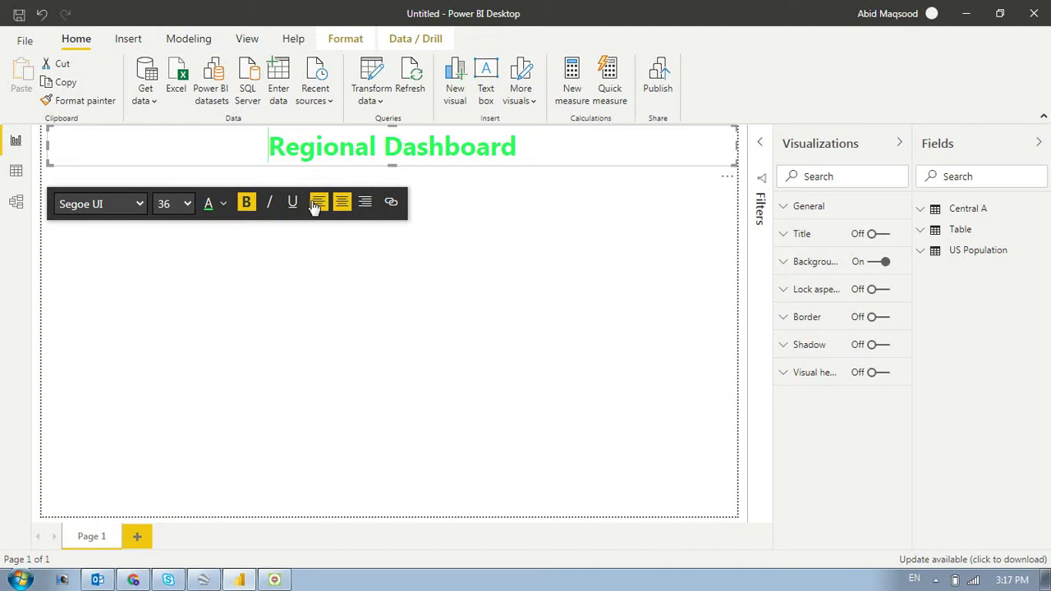
Set the font colour of the whole "Regional Dashboard" title to white
double_click(331, 151)
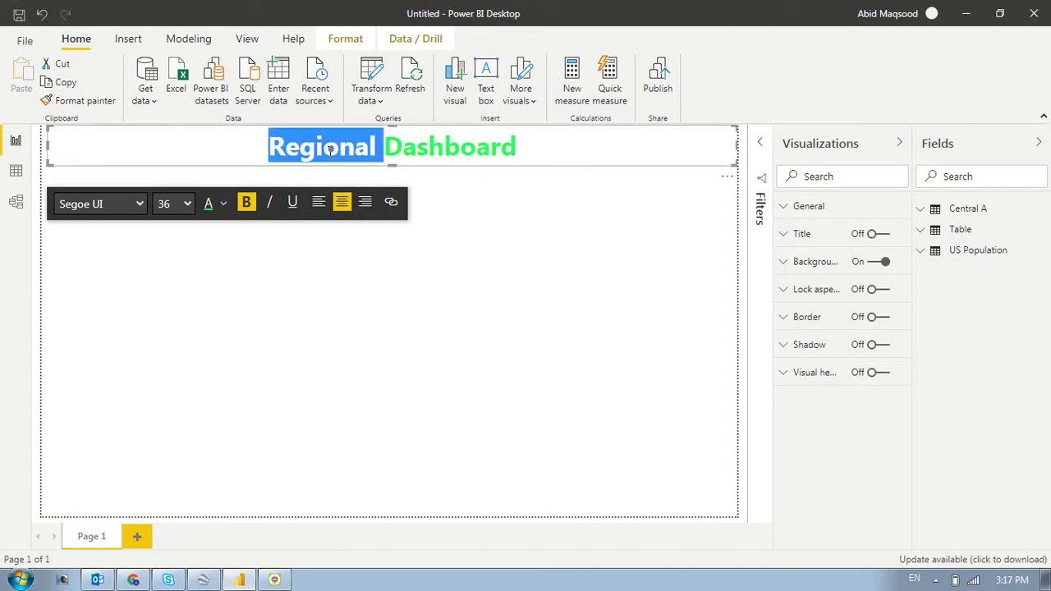
triple_click(243, 148)
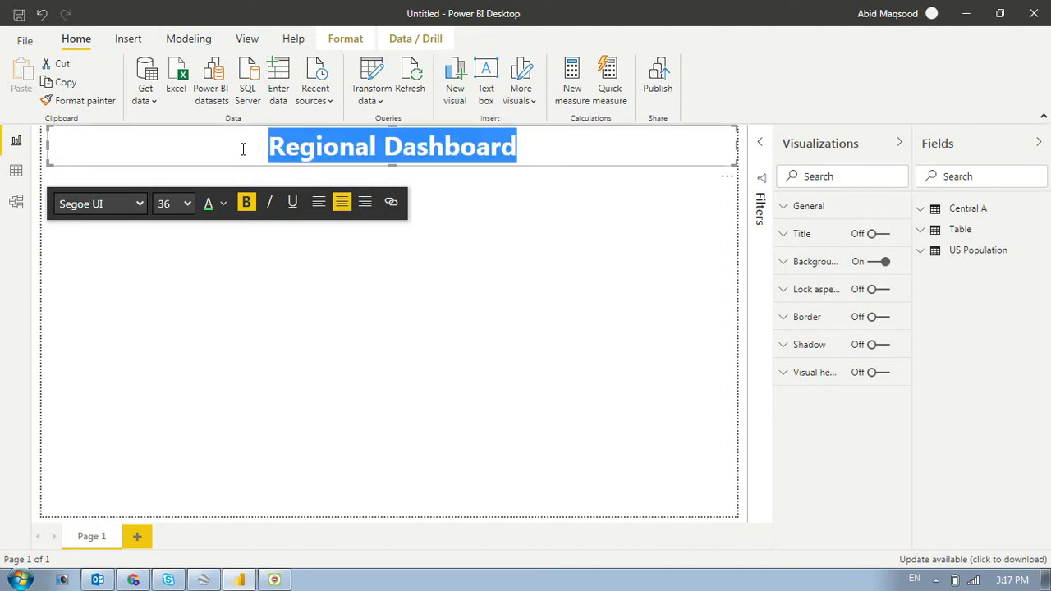
left_click(224, 205)
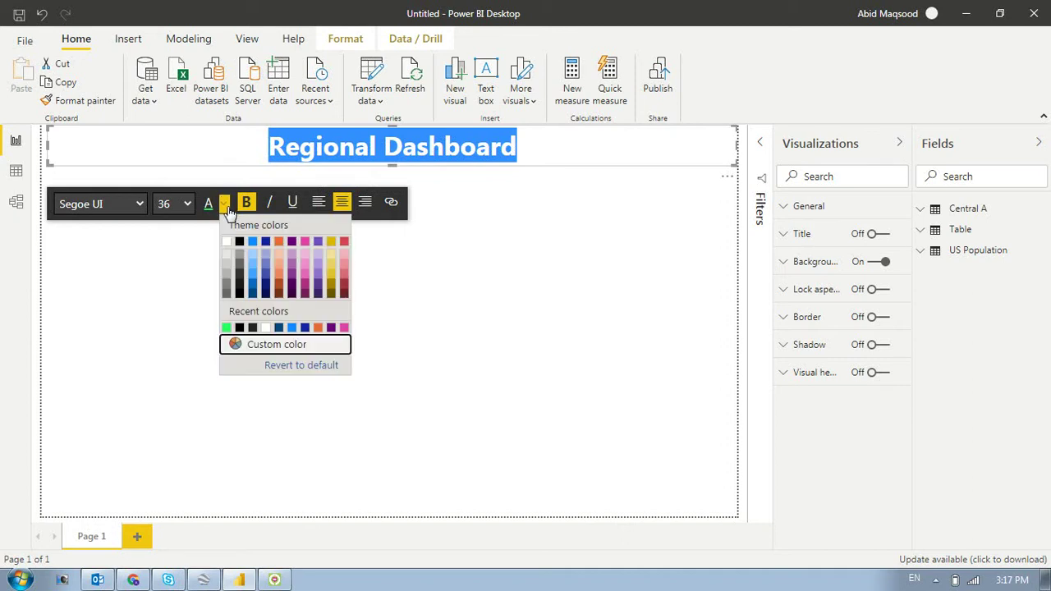
left_click(230, 242)
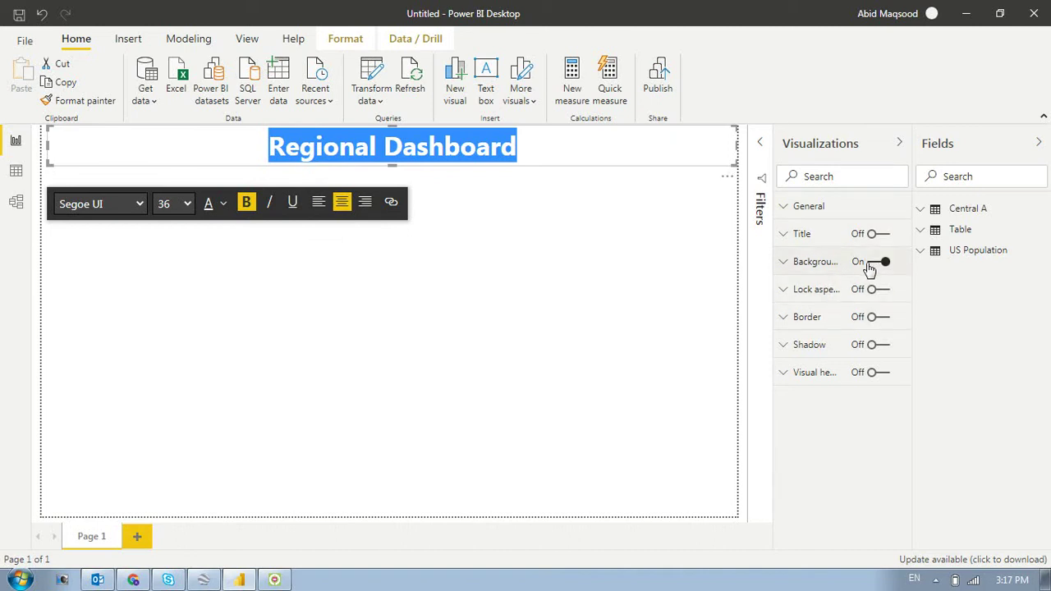
Set the title text box's background colour to the darkest red theme shade and deselect the text box
left_click(792, 265)
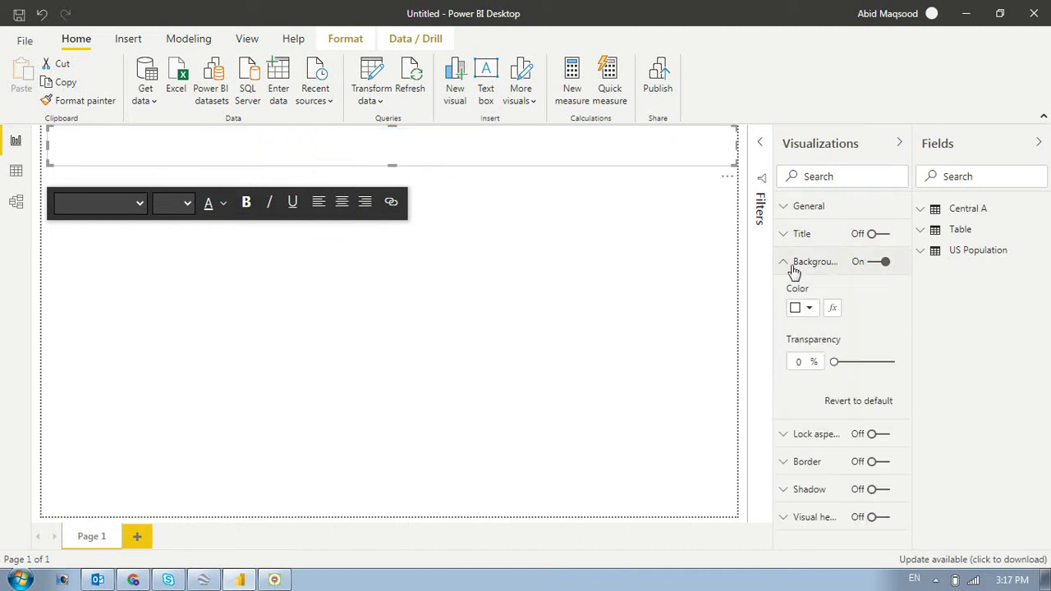
left_click(809, 309)
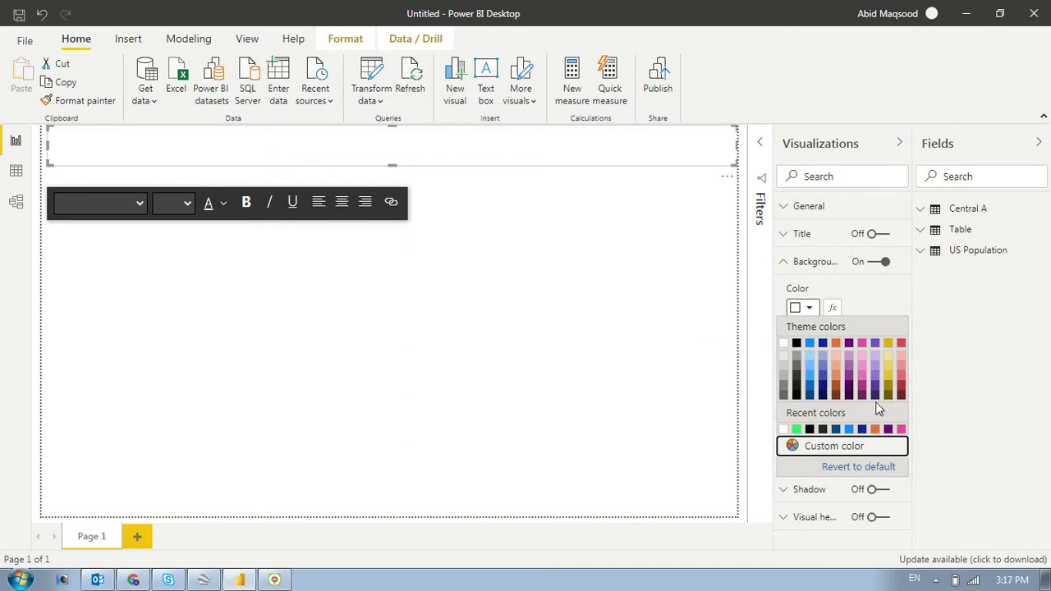
left_click(901, 395)
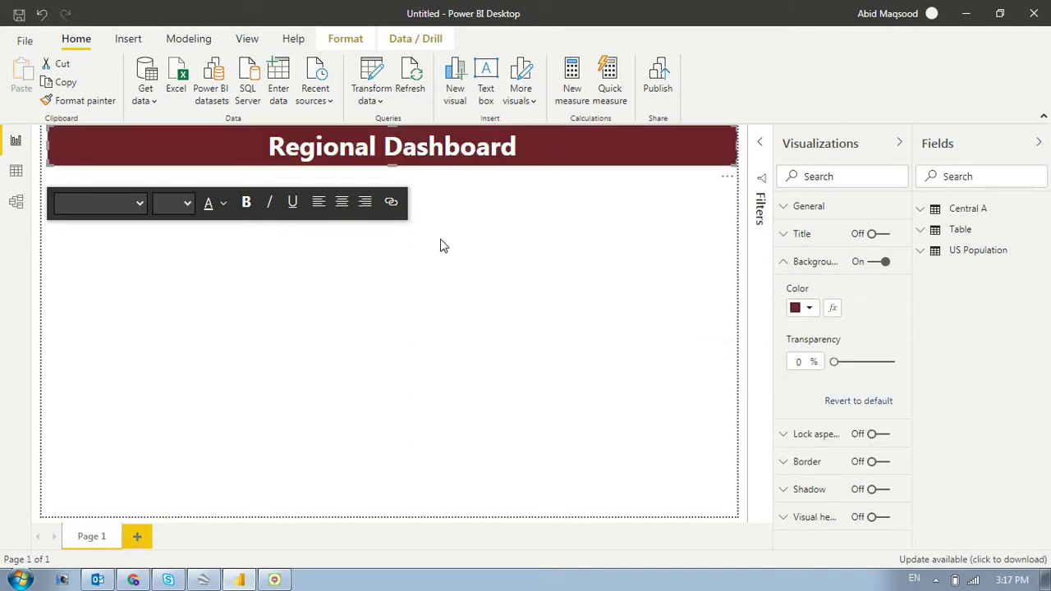
left_click(393, 280)
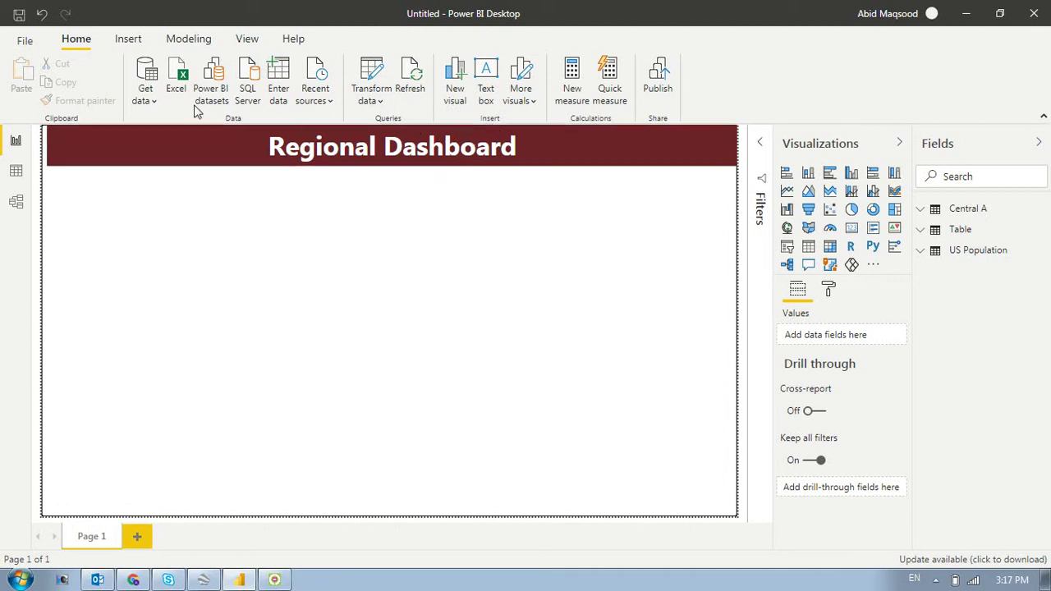
left_click(129, 39)
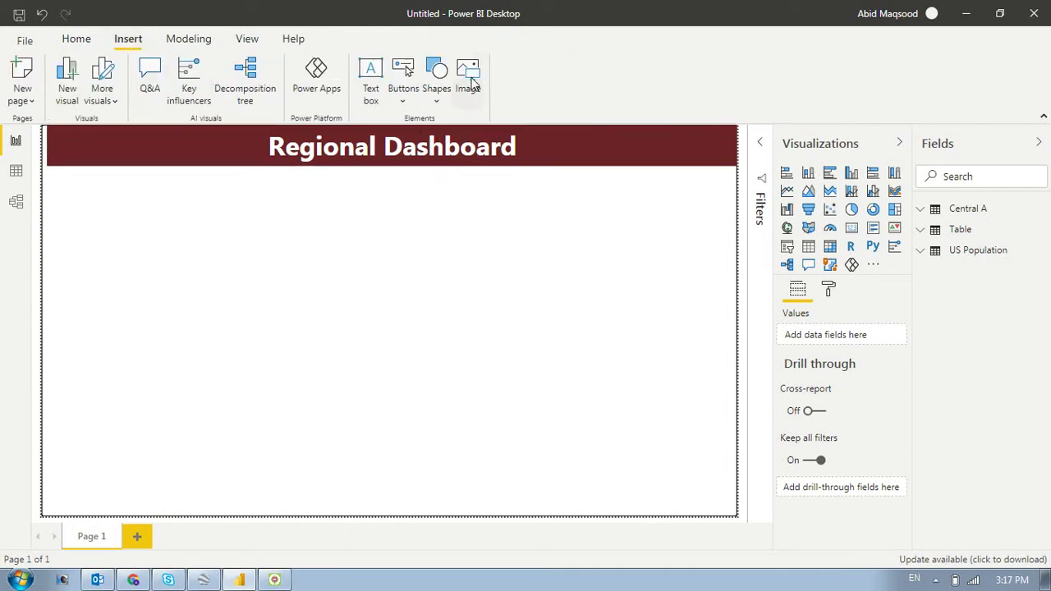
left_click(469, 82)
left_click_drag(242, 206, 241, 165)
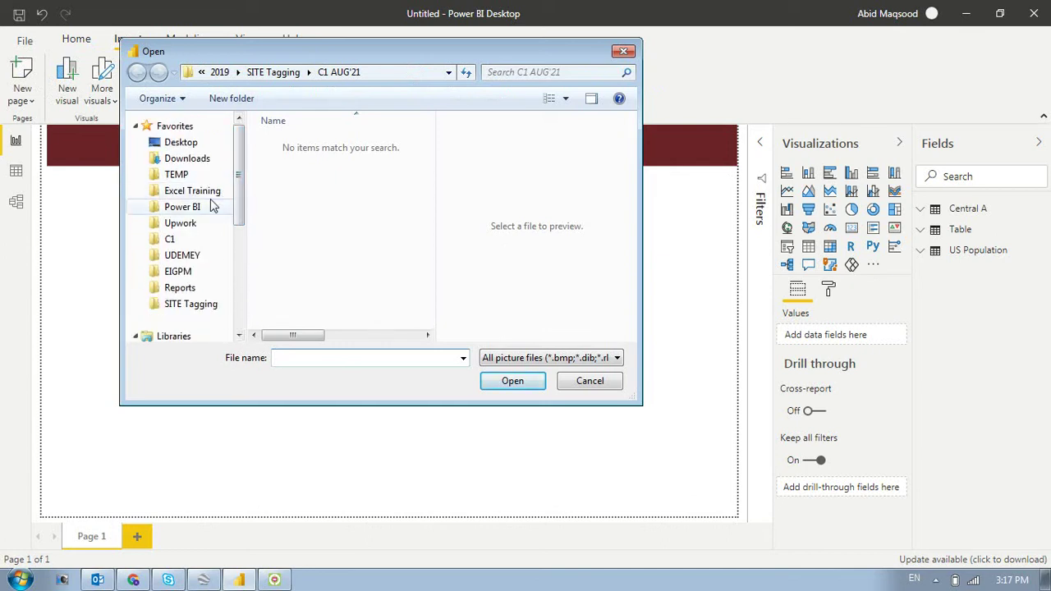
left_click(589, 381)
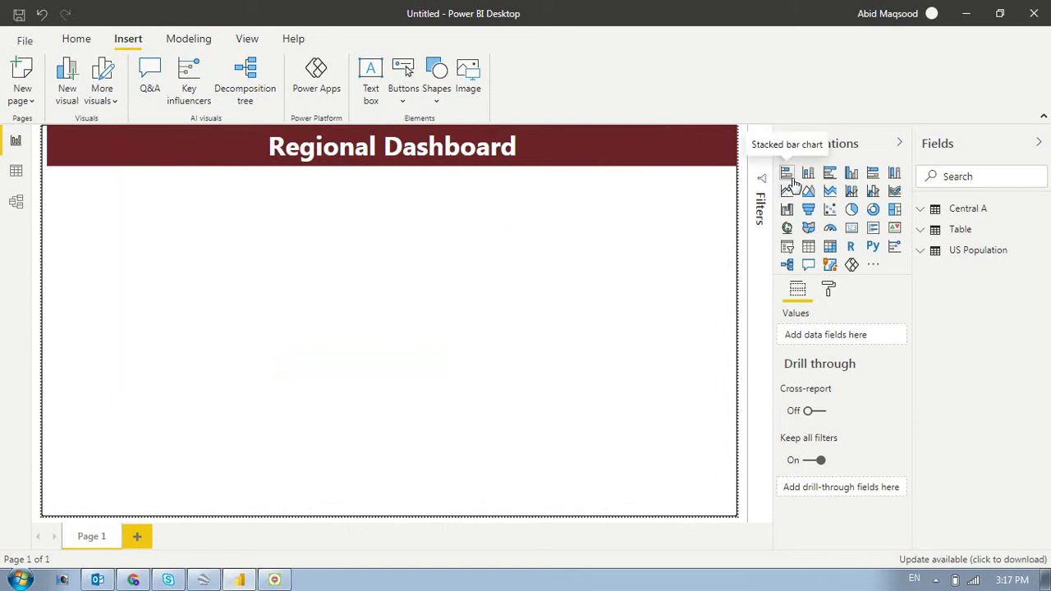
Add an empty Card visual to the page and shrink its width and height to a small tile
left_click(854, 230)
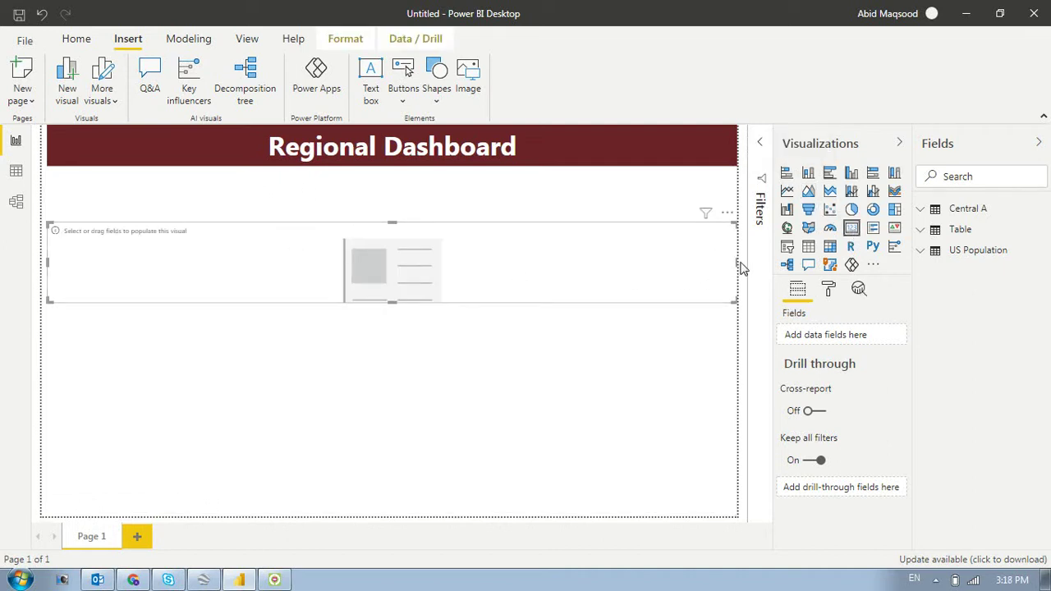
left_click_drag(713, 268, 164, 270)
left_click_drag(105, 300, 107, 279)
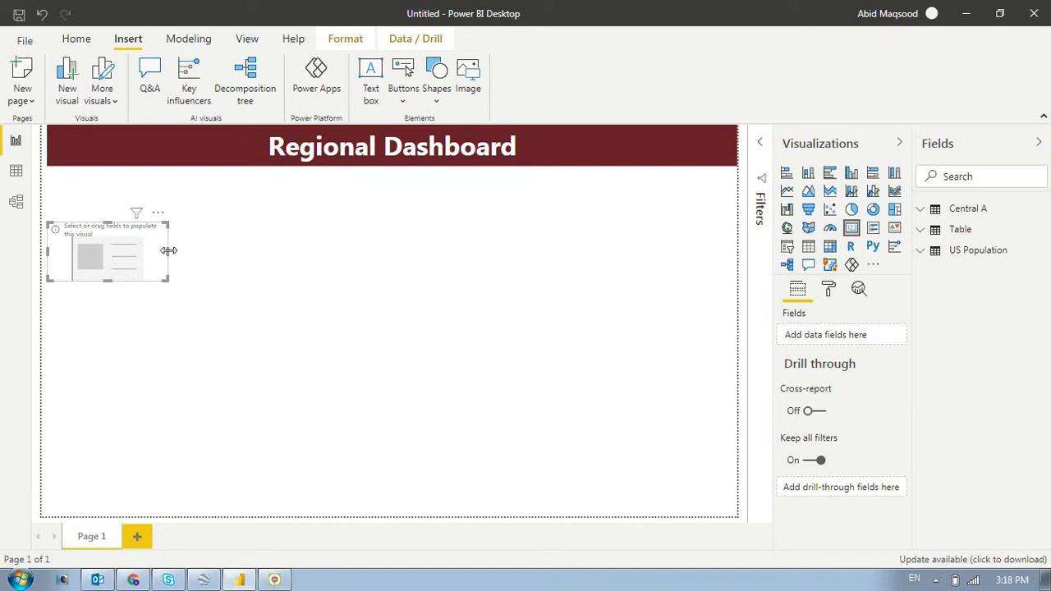
Delete the stray Q&A visual and move the card up directly beneath the title banner
double_click(122, 246)
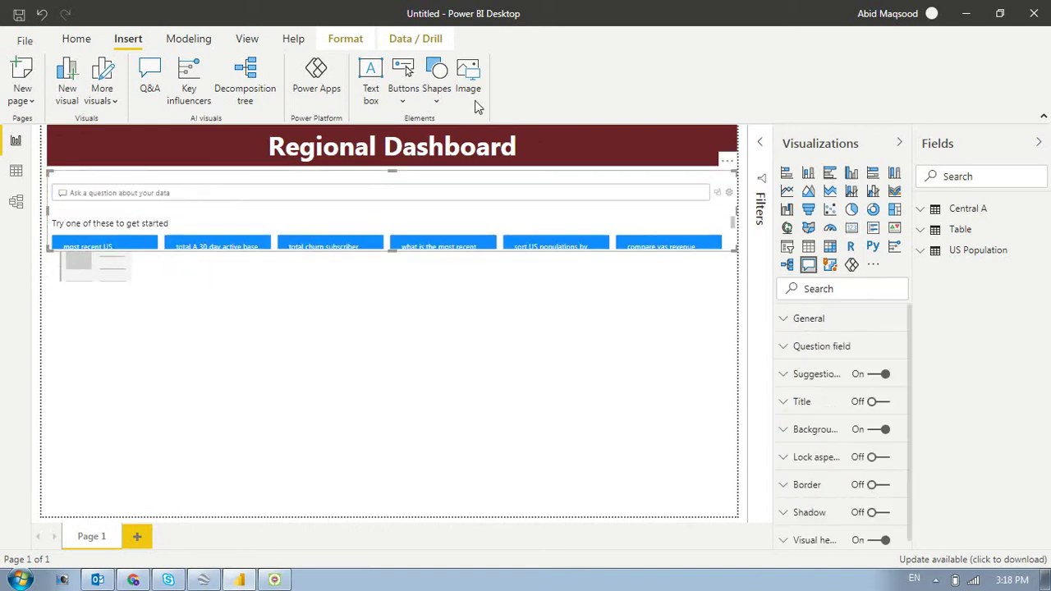
key("Delete")
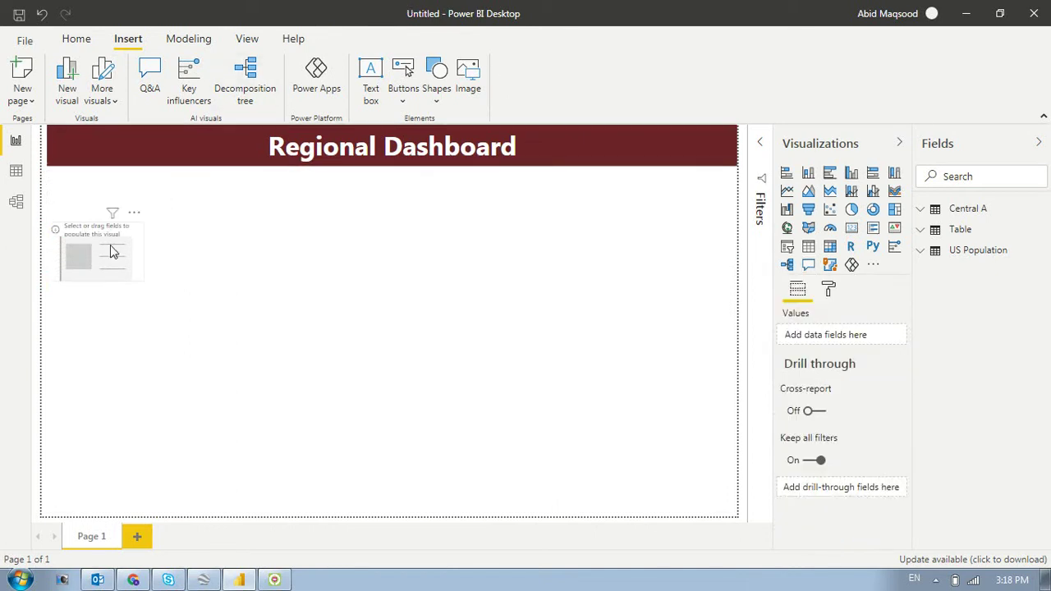
left_click_drag(115, 248, 113, 200)
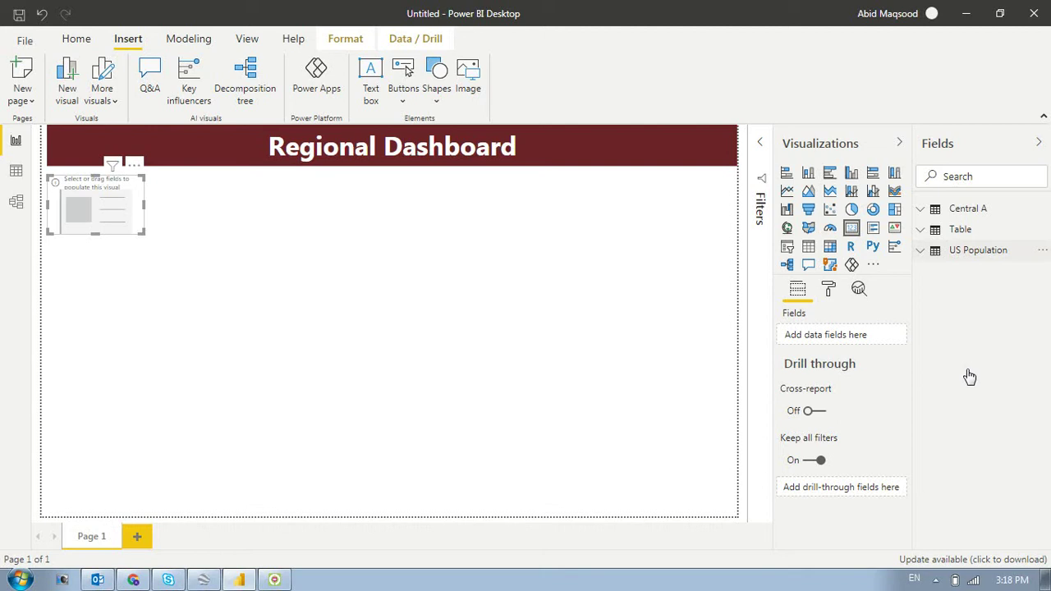
Add the Total_Revenue field to the card and widen the card enough to show its full value
scroll(974, 370, "down", 10)
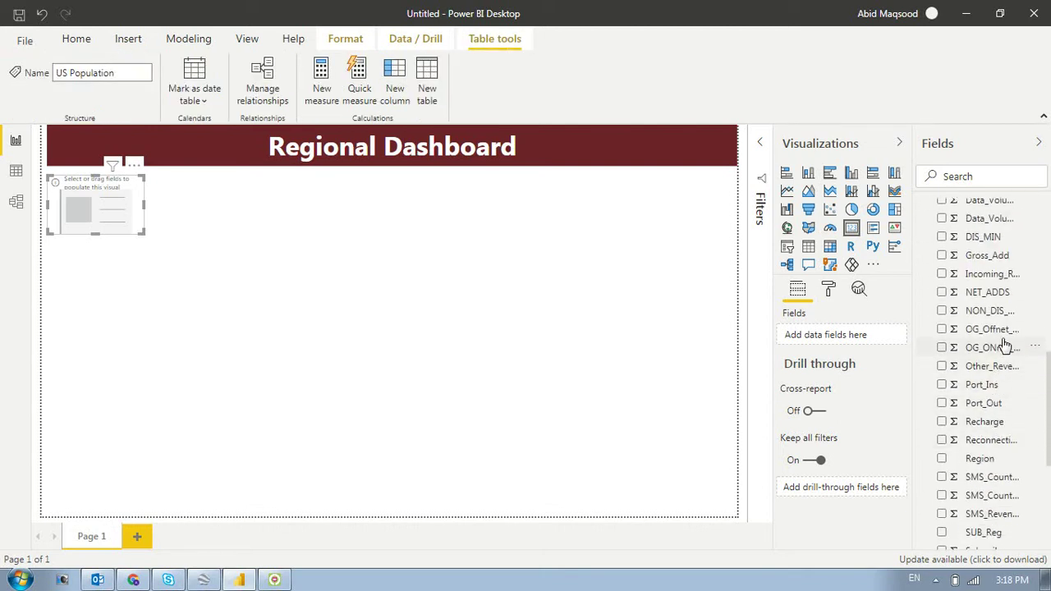
scroll(1027, 436, "down", 2)
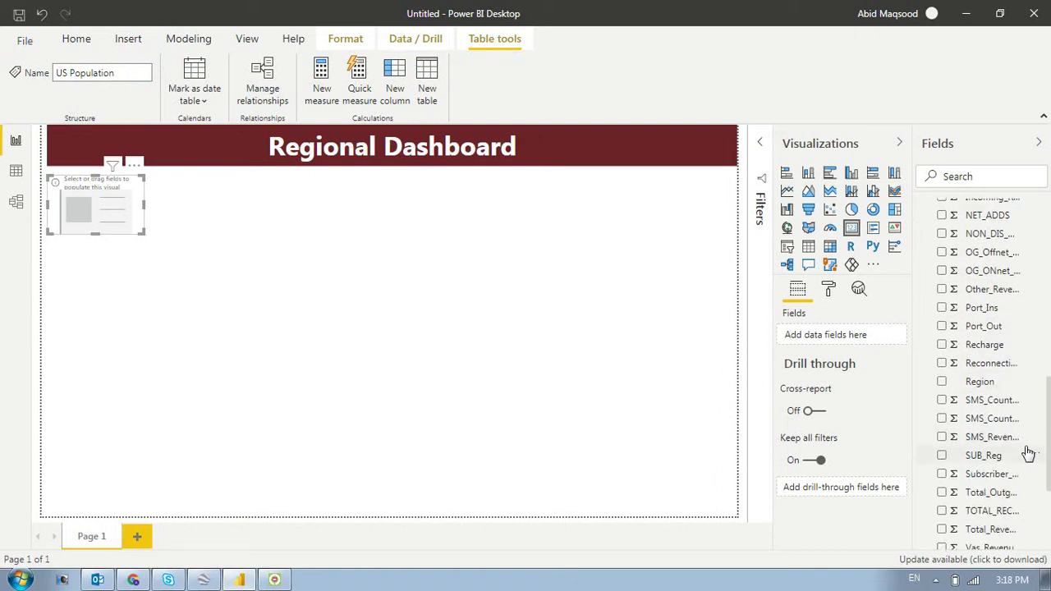
scroll(1026, 456, "down", 2)
left_click_drag(946, 449, 846, 337)
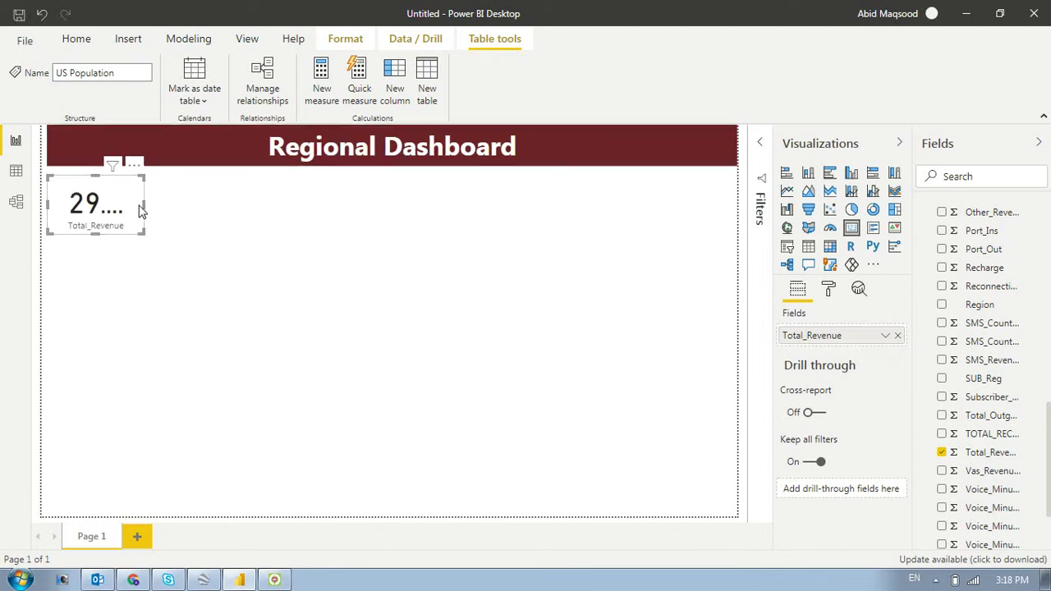
left_click_drag(143, 204, 161, 211)
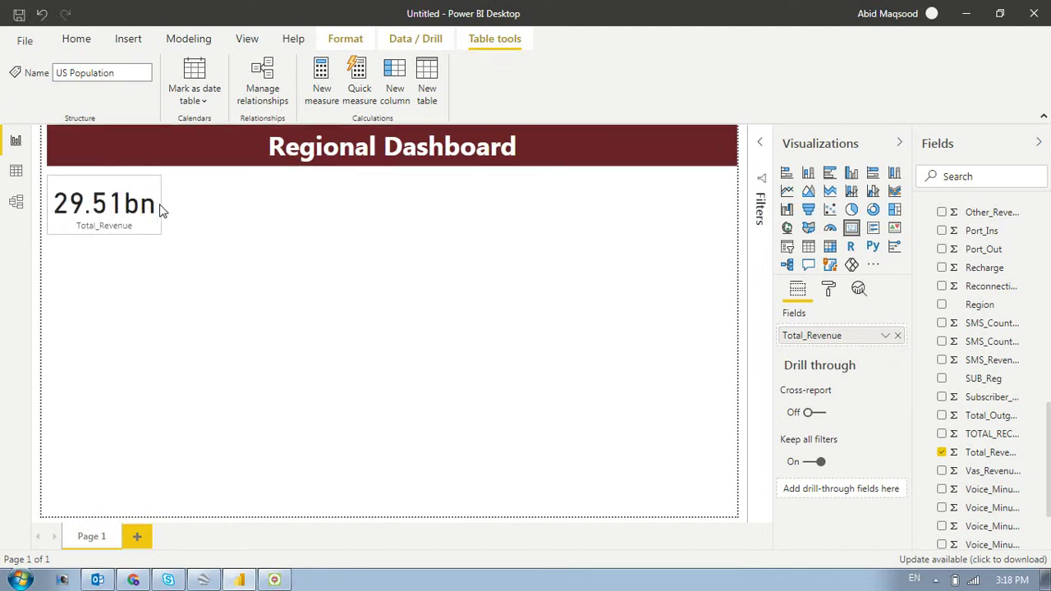
Set the Total_Revenue card's data label colour to the blue theme colour
left_click(131, 374)
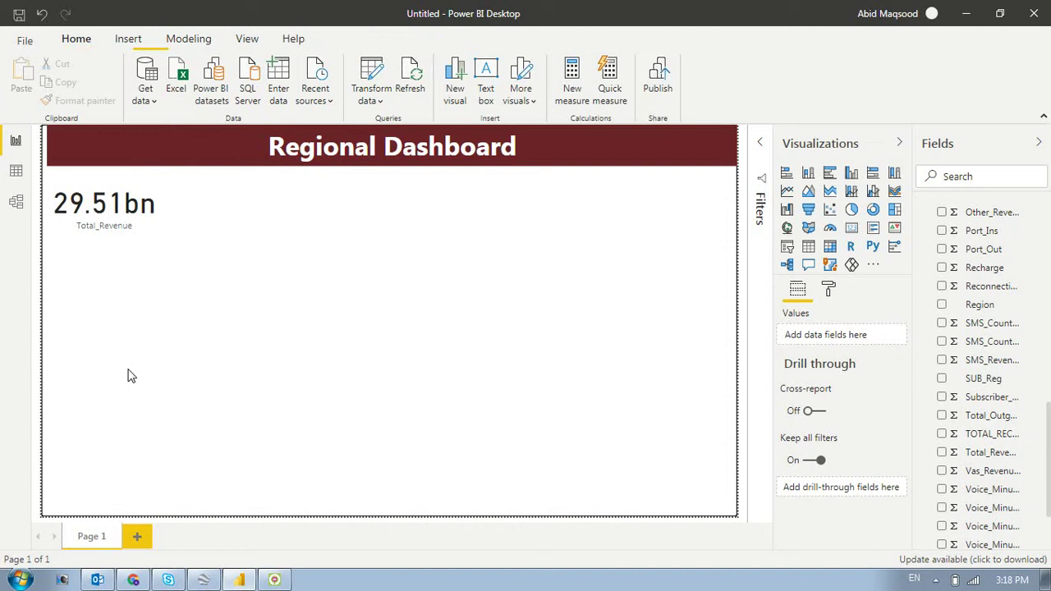
left_click(121, 193)
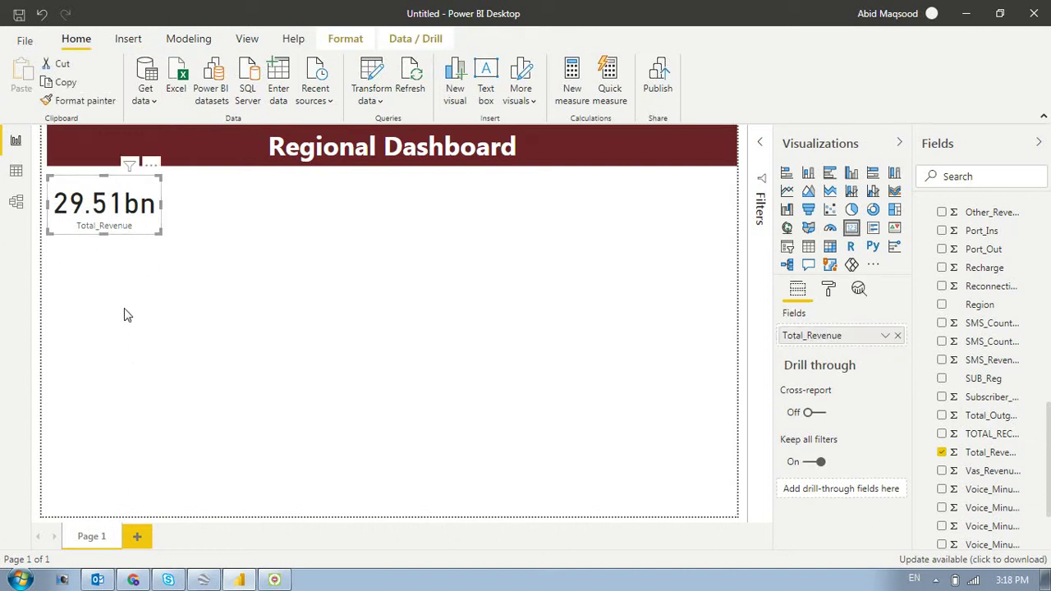
left_click(829, 291)
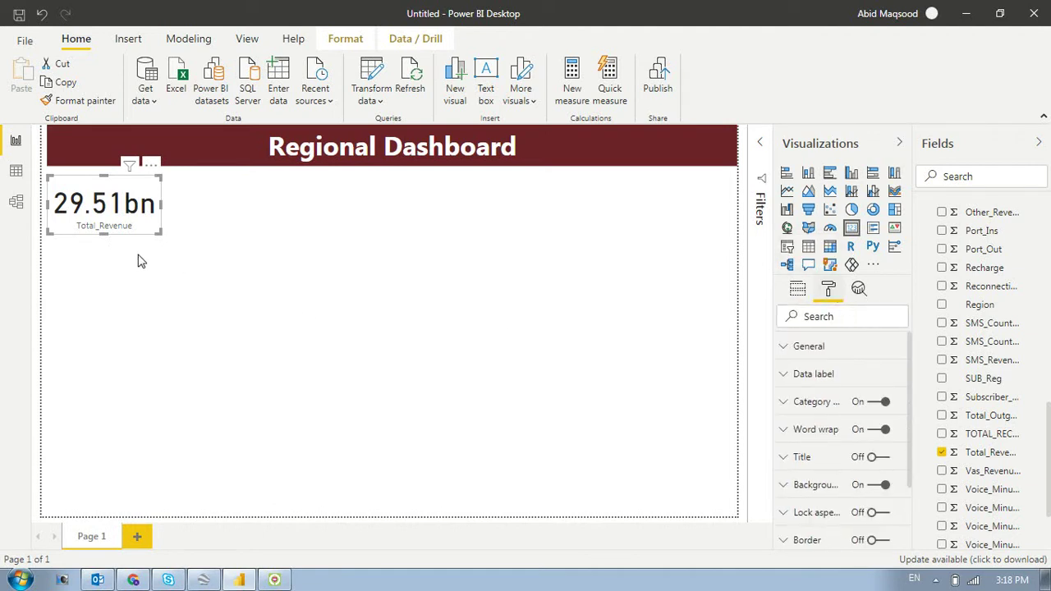
scroll(784, 384, "down", 3)
scroll(826, 383, "up", 3)
left_click(791, 379)
scroll(826, 411, "down", 2)
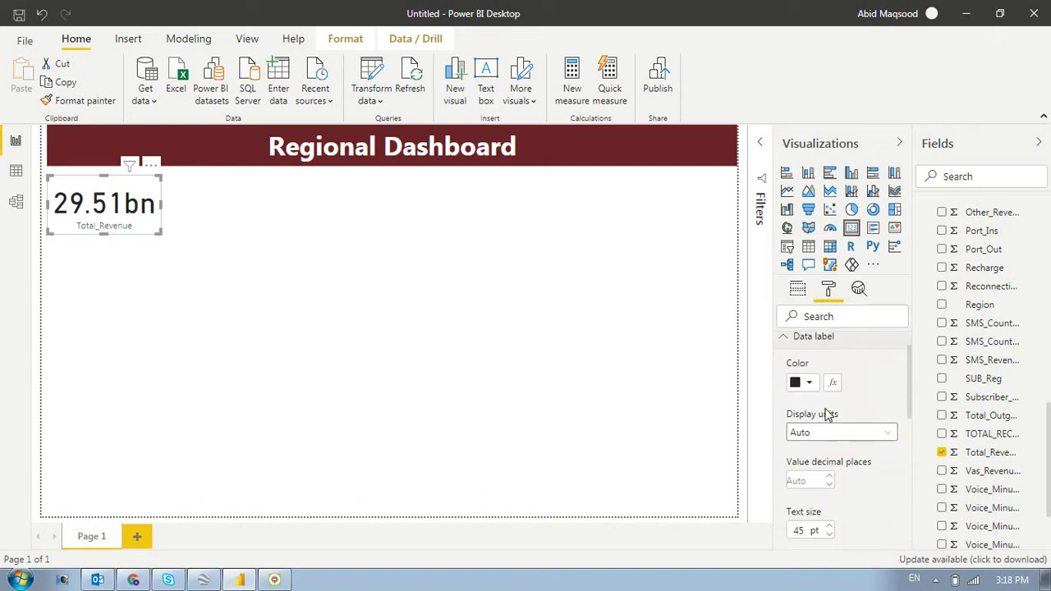
left_click(810, 348)
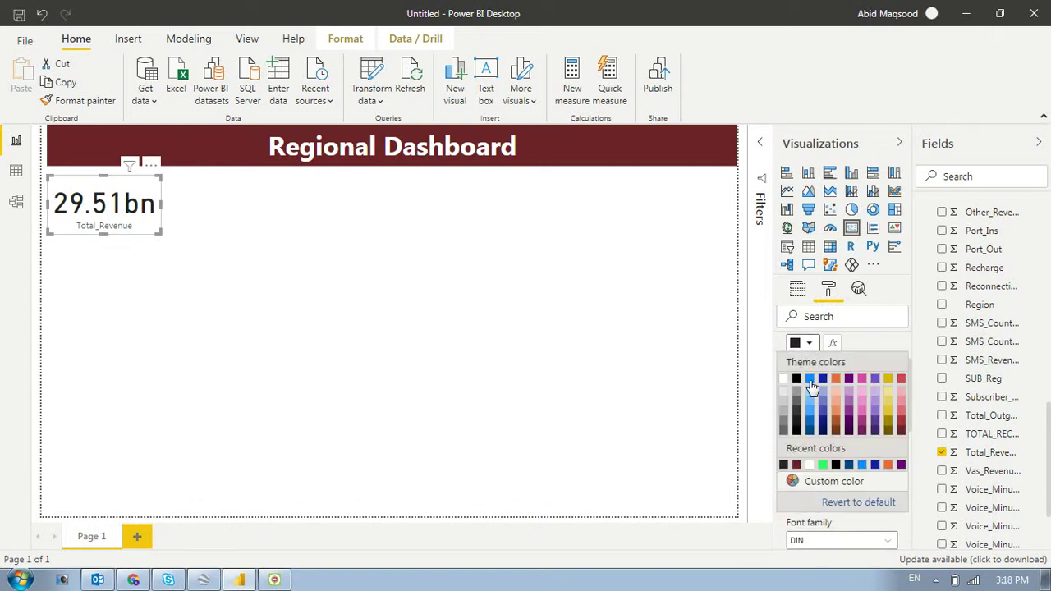
left_click(812, 386)
Format the card's category label with the darkest pink theme shade, 15 pt text size and the Arial Black font
scroll(844, 422, "down", 2)
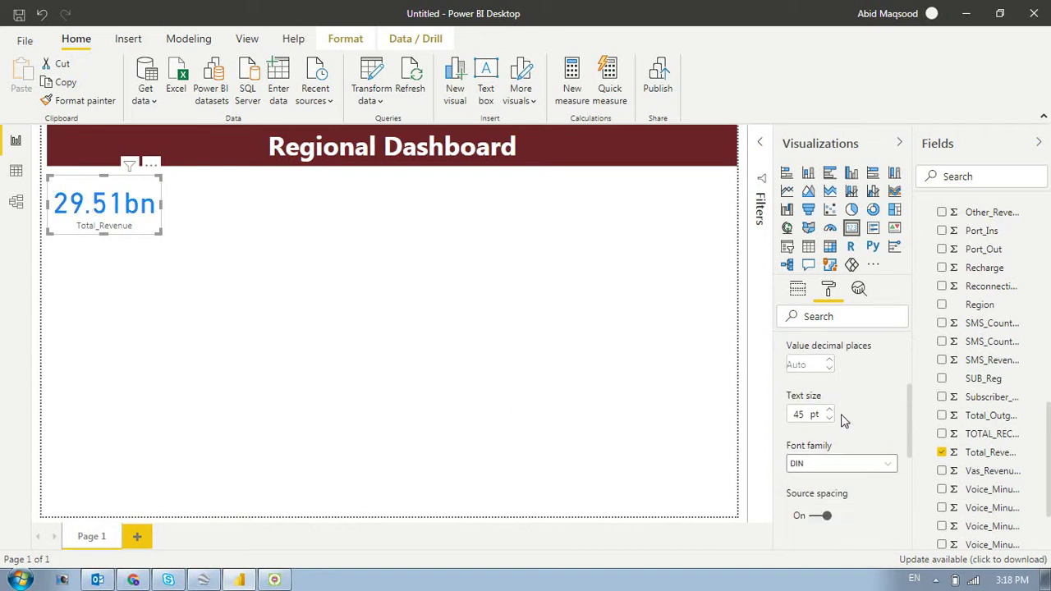
scroll(830, 420, "down", 4)
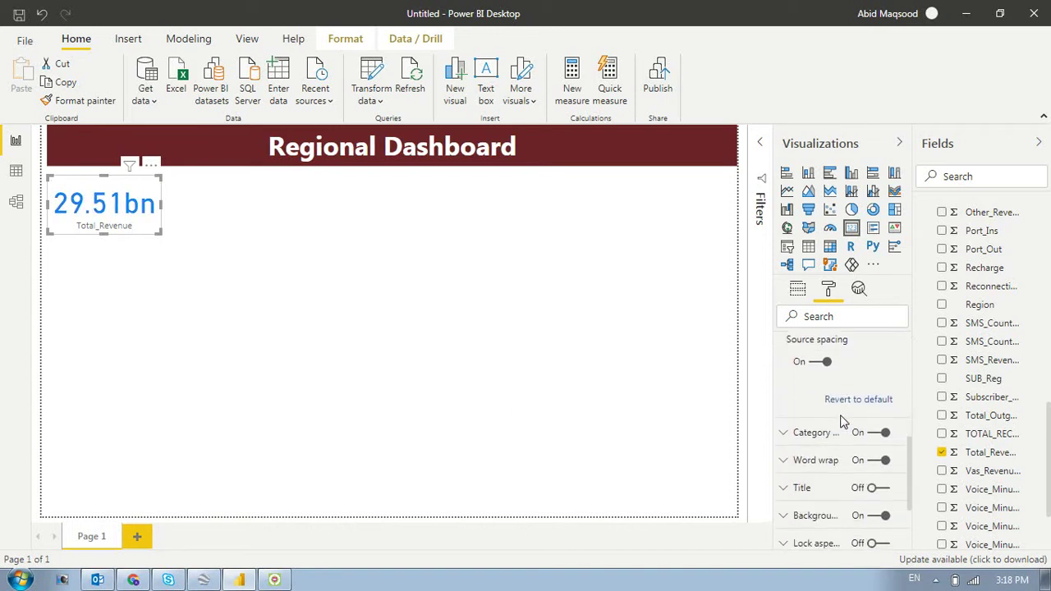
left_click(799, 437)
scroll(854, 414, "down", 2)
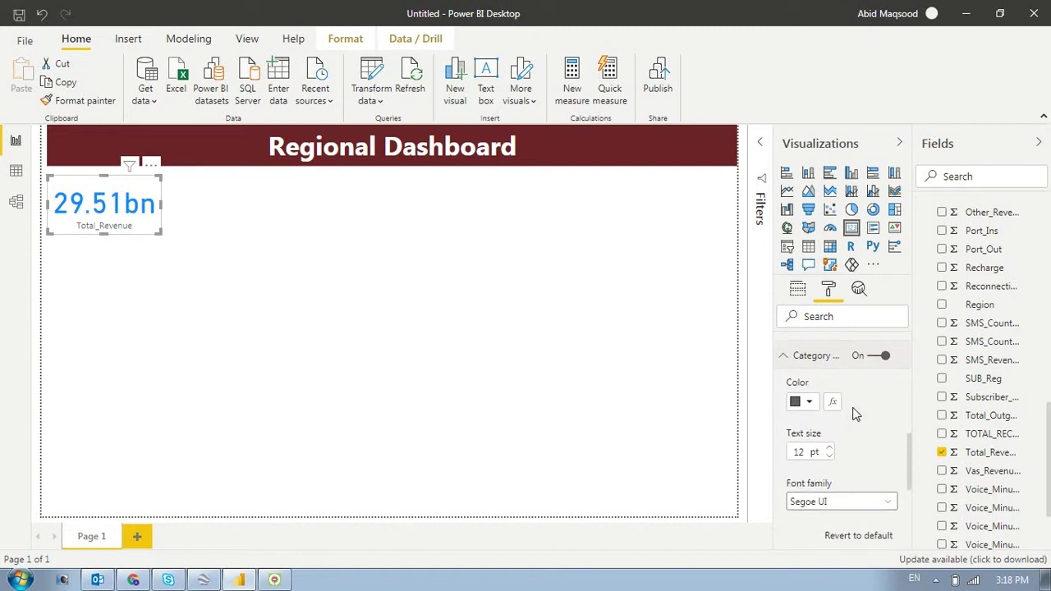
left_click(812, 402)
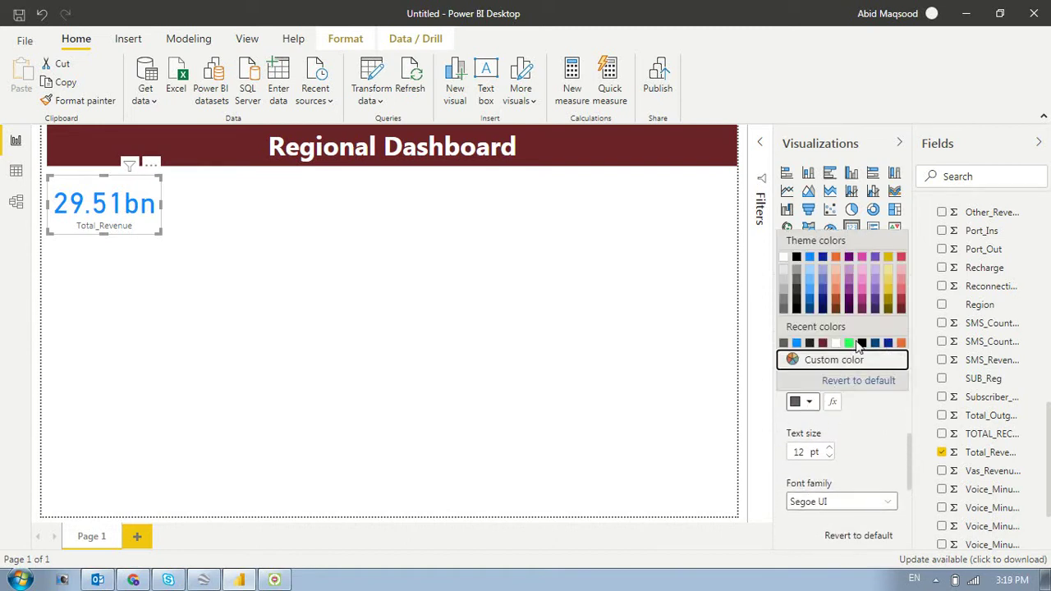
left_click(862, 311)
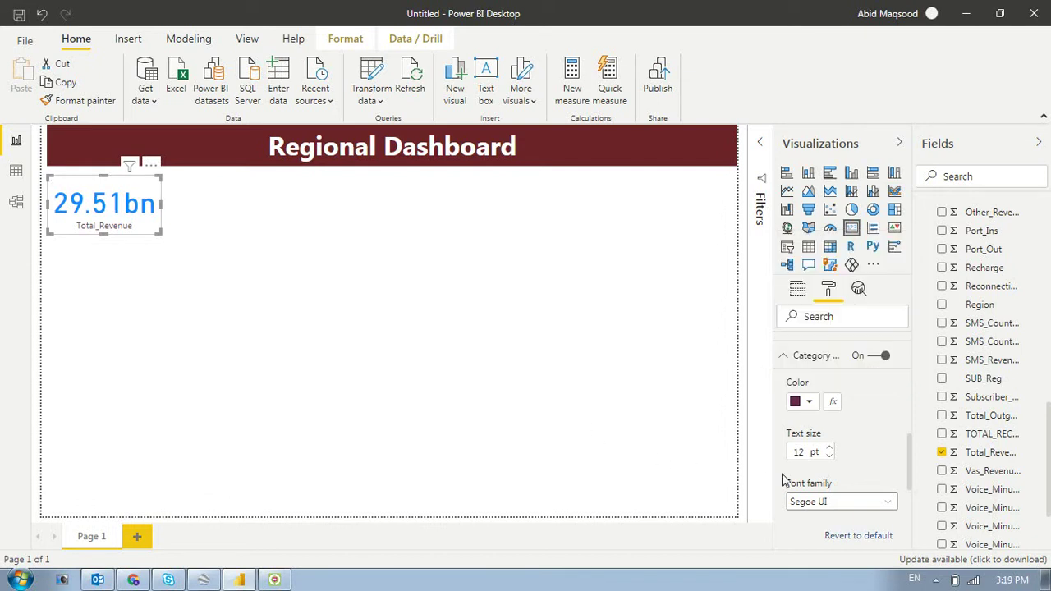
left_click(829, 447)
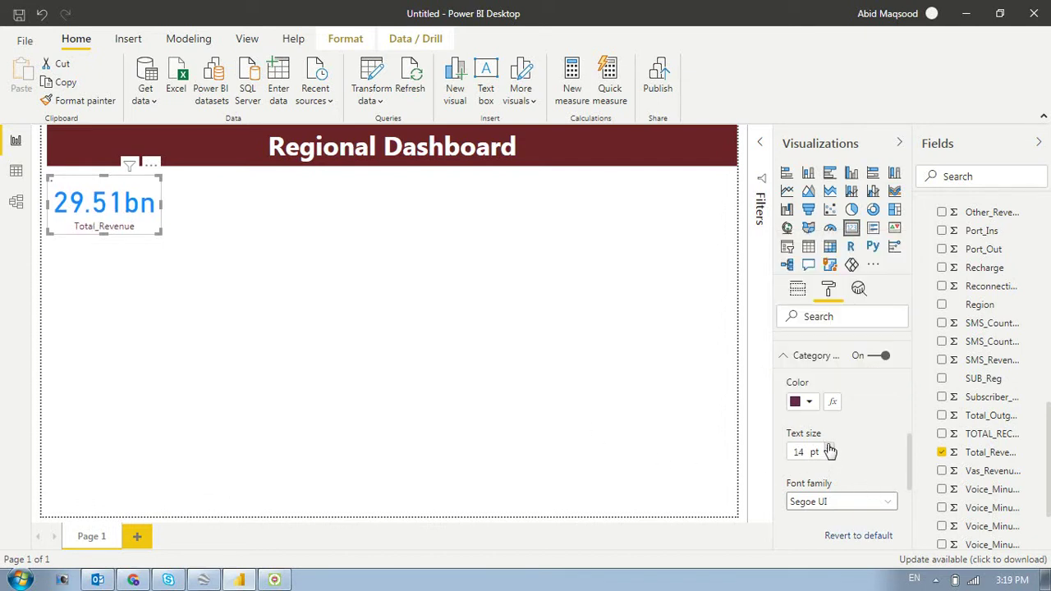
left_click(838, 504)
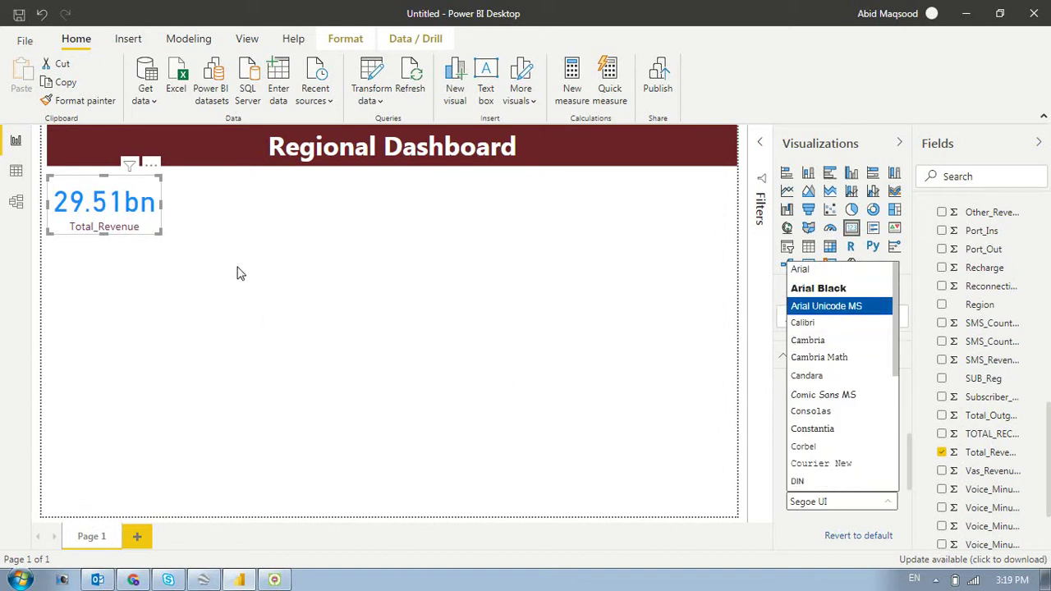
left_click(795, 289)
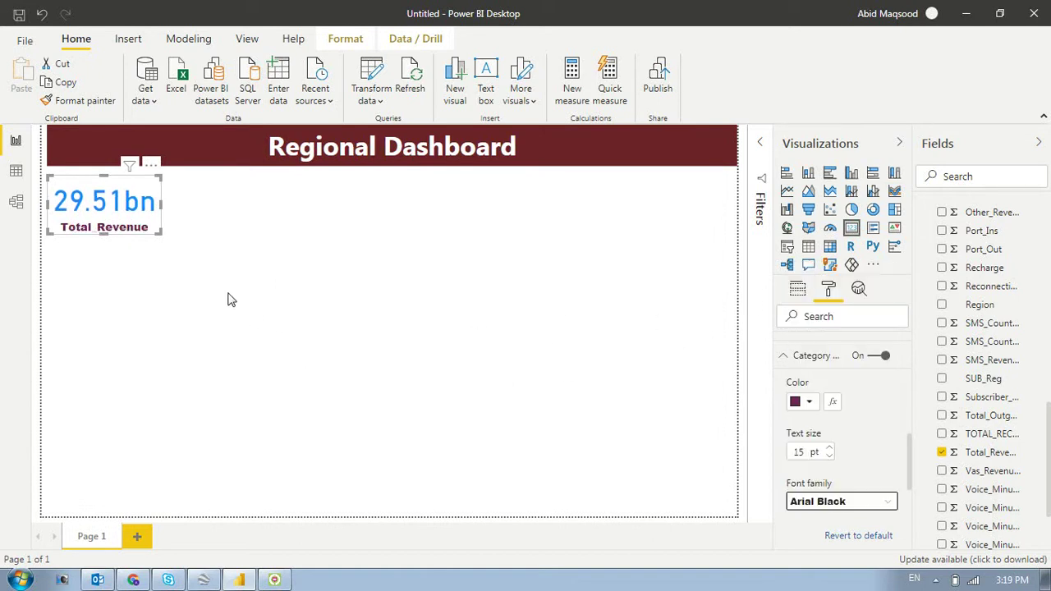
Turn on the shadow and border for the Total_Revenue card, keeping its background on, and deselect it
left_click(150, 380)
left_click(122, 185)
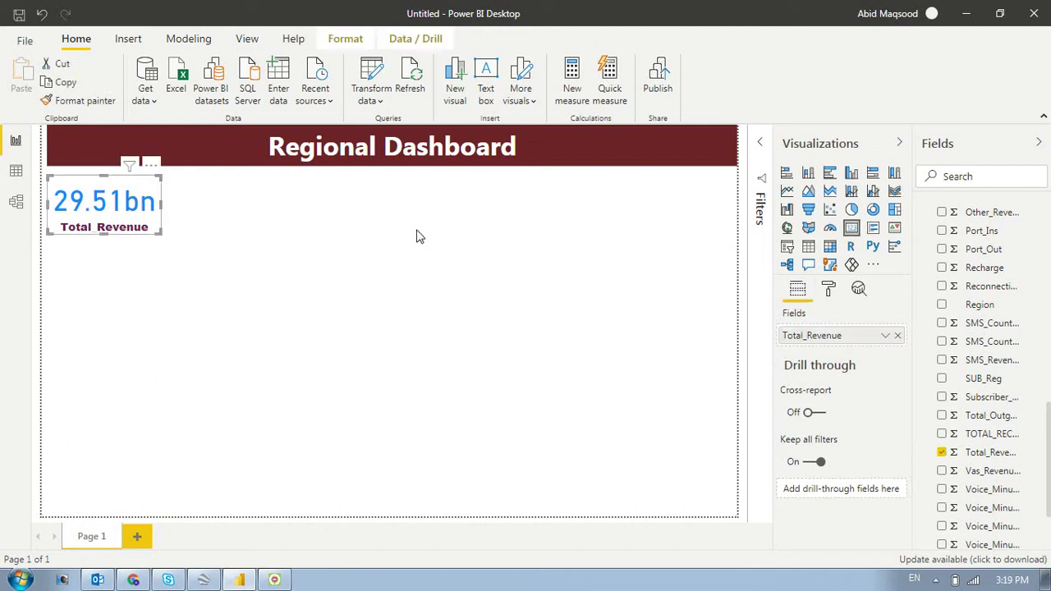
left_click(830, 286)
scroll(840, 411, "down", 3)
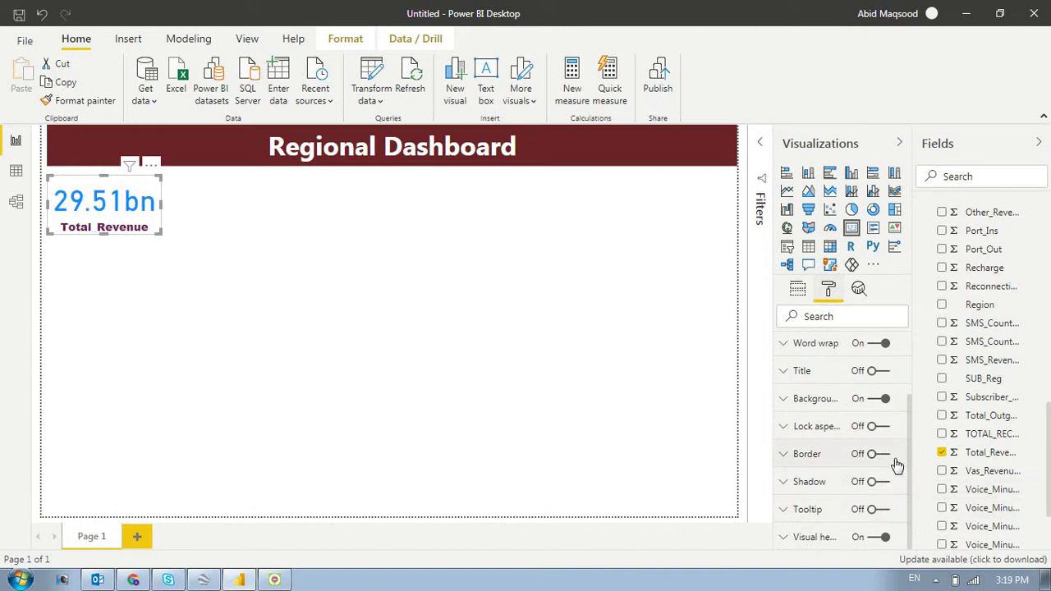
left_click(887, 484)
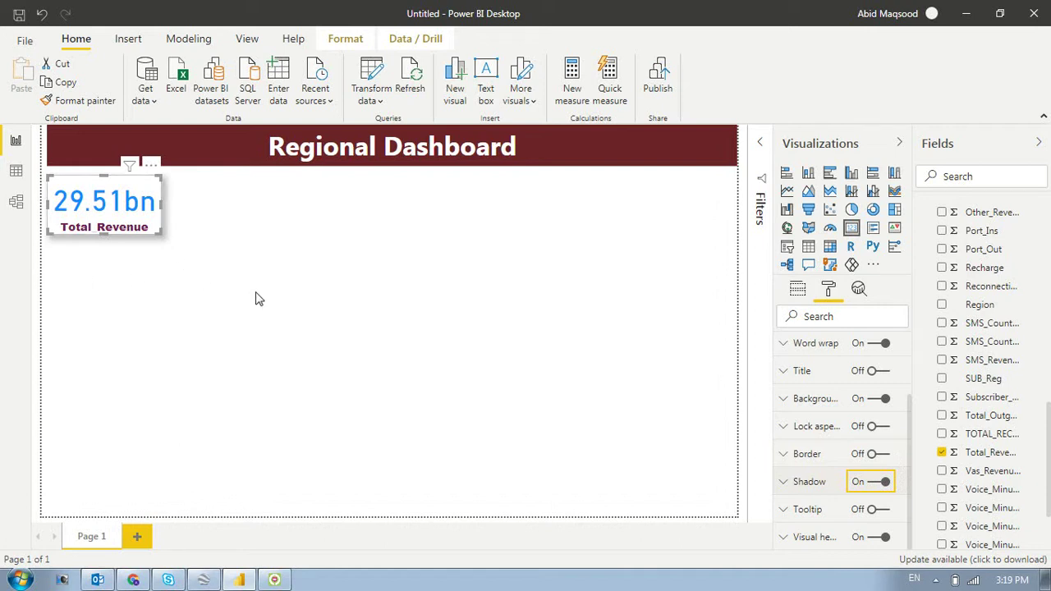
left_click(874, 455)
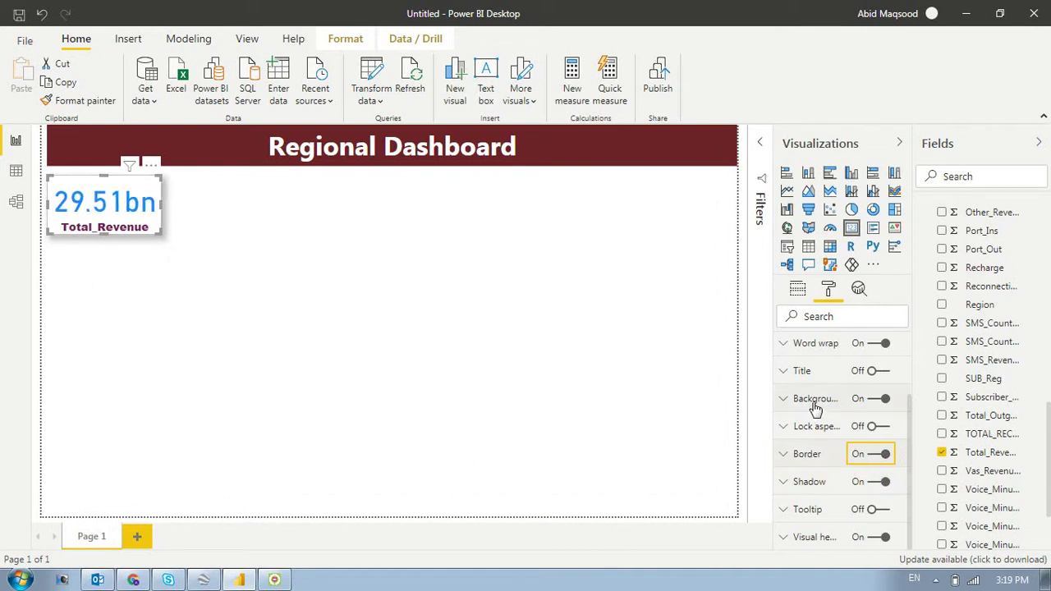
left_click(872, 408)
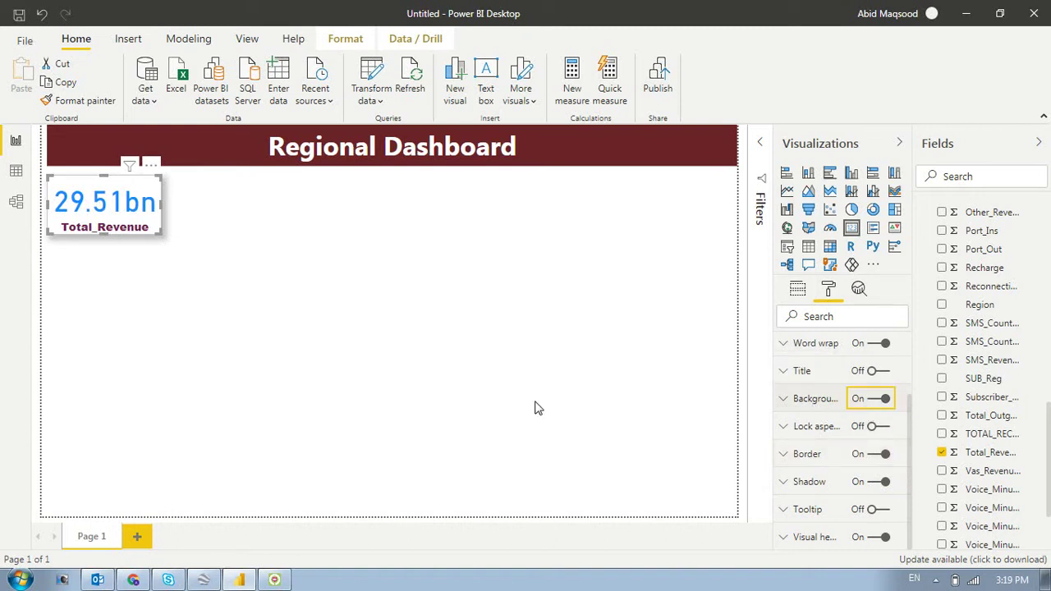
left_click(151, 319)
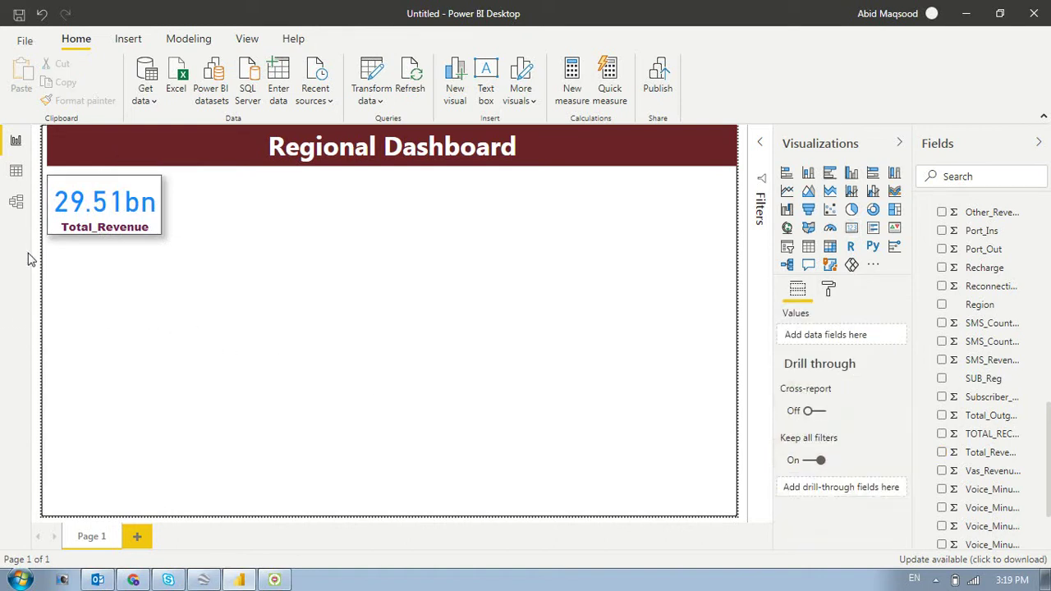
Add a second Card visual beneath the Total_Revenue card and fill it with the Voice_REV_OG field
left_click(137, 215)
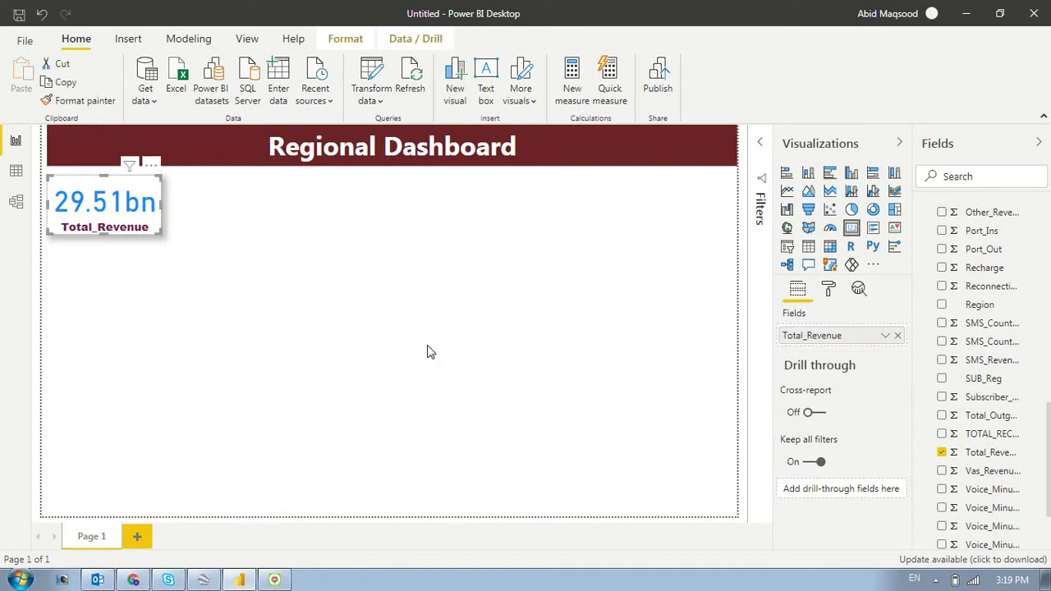
left_click(538, 328)
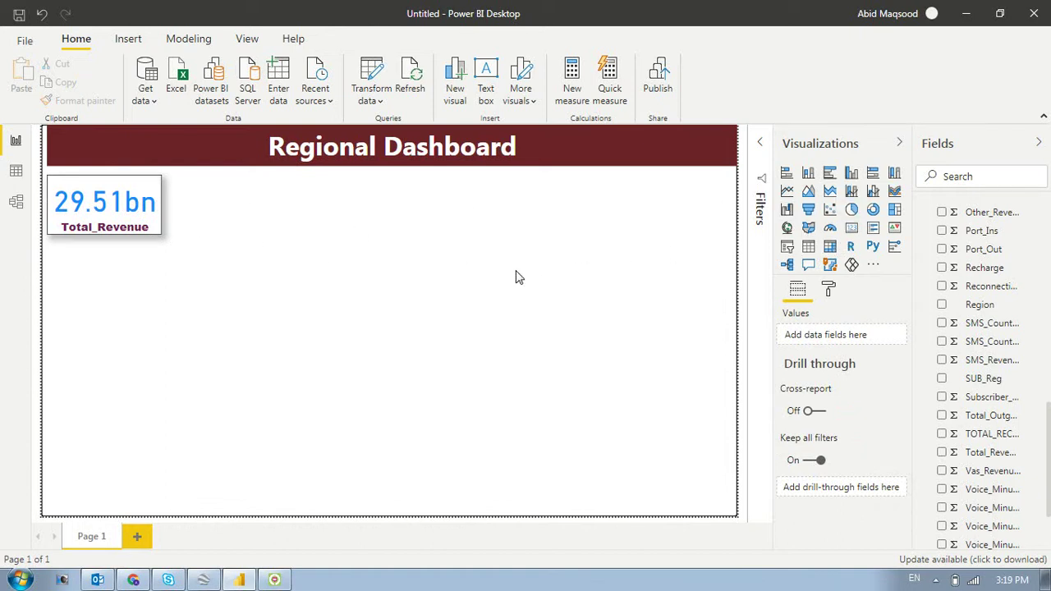
left_click(852, 228)
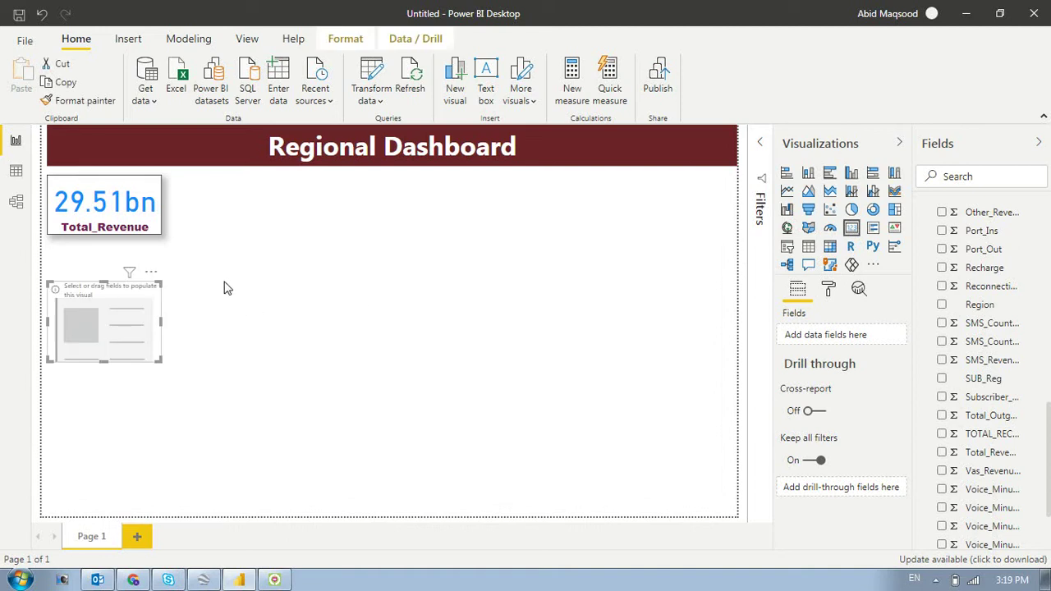
left_click_drag(127, 297, 125, 272)
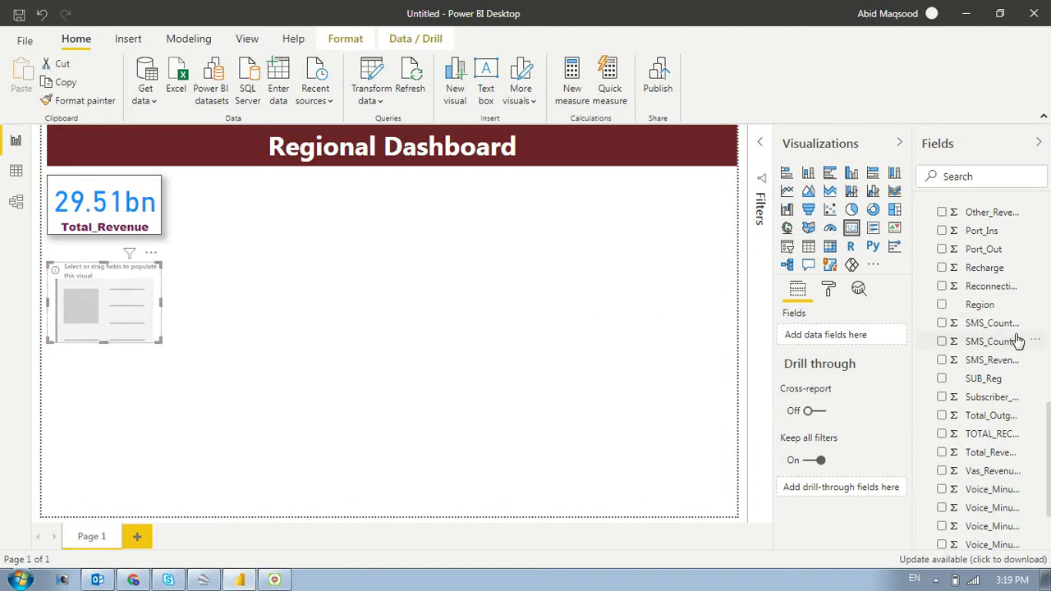
scroll(1018, 361, "down", 3)
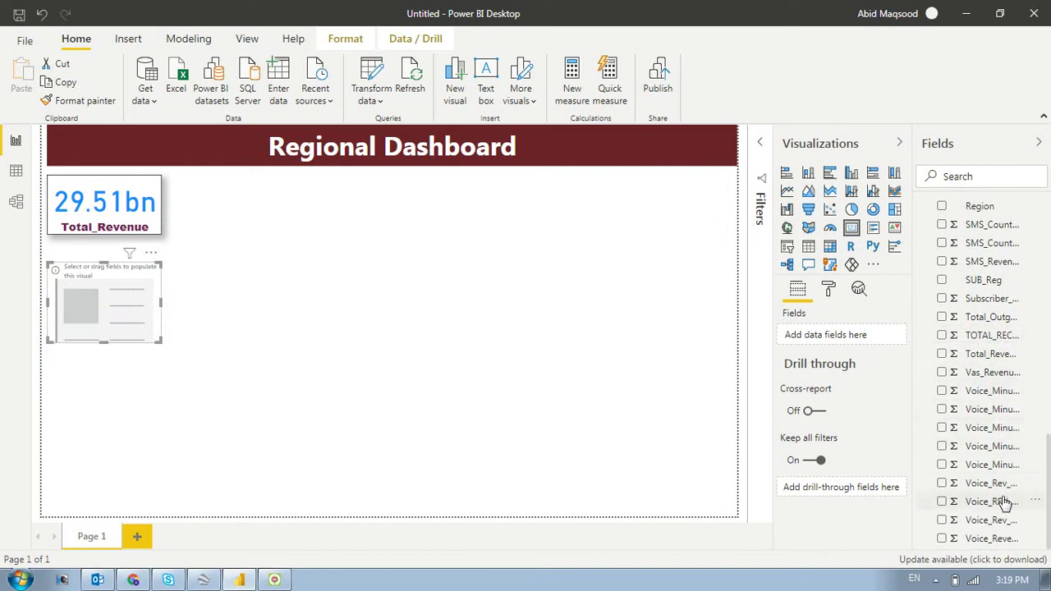
left_click_drag(998, 507, 826, 335)
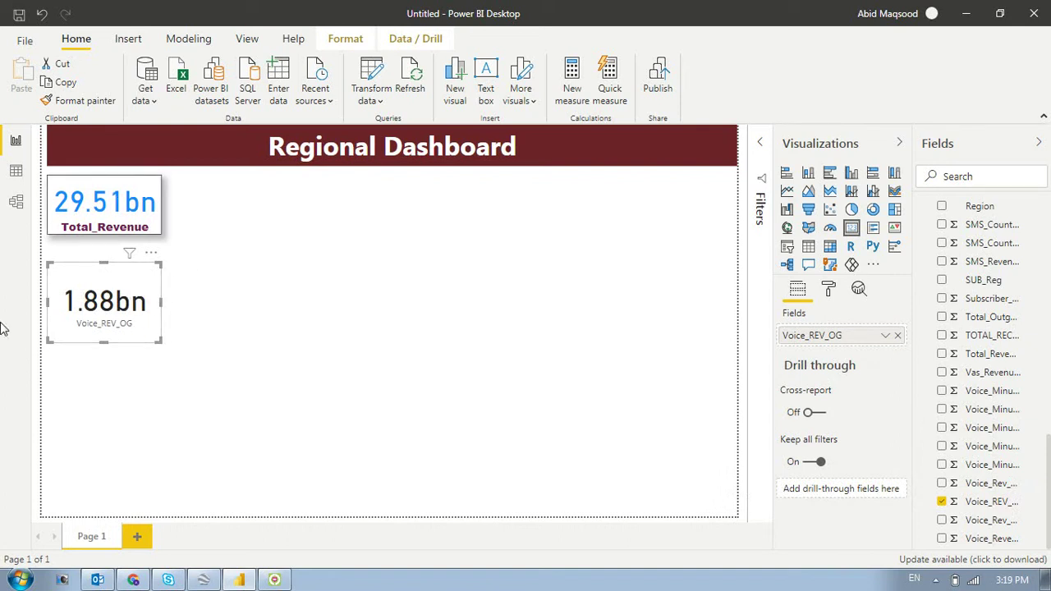
Copy the Total_Revenue card's formatting onto the Voice_REV_OG card with the Format painter
left_click(74, 191)
left_click(66, 100)
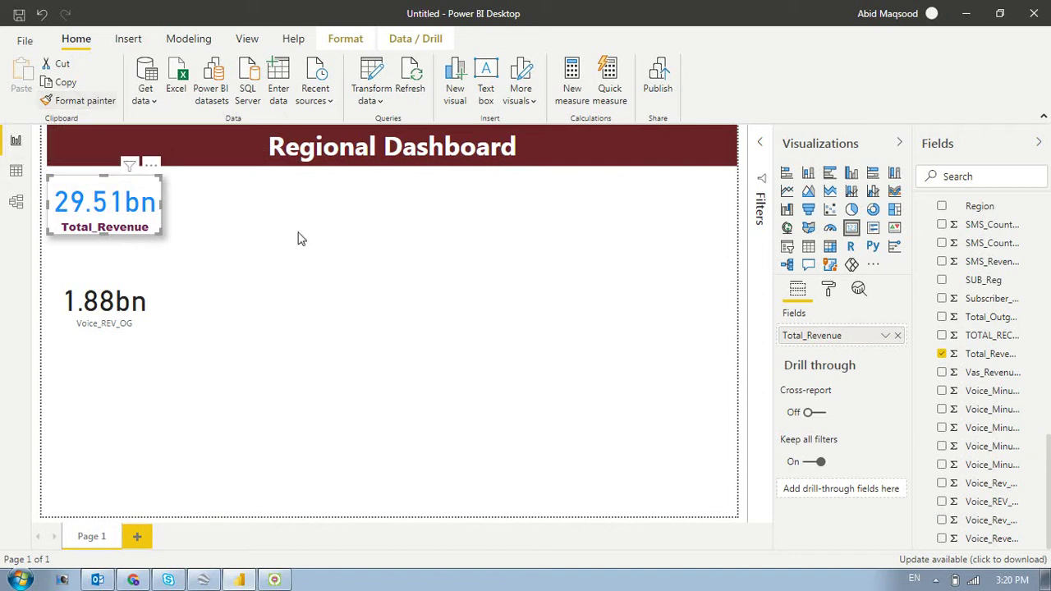
left_click(107, 306)
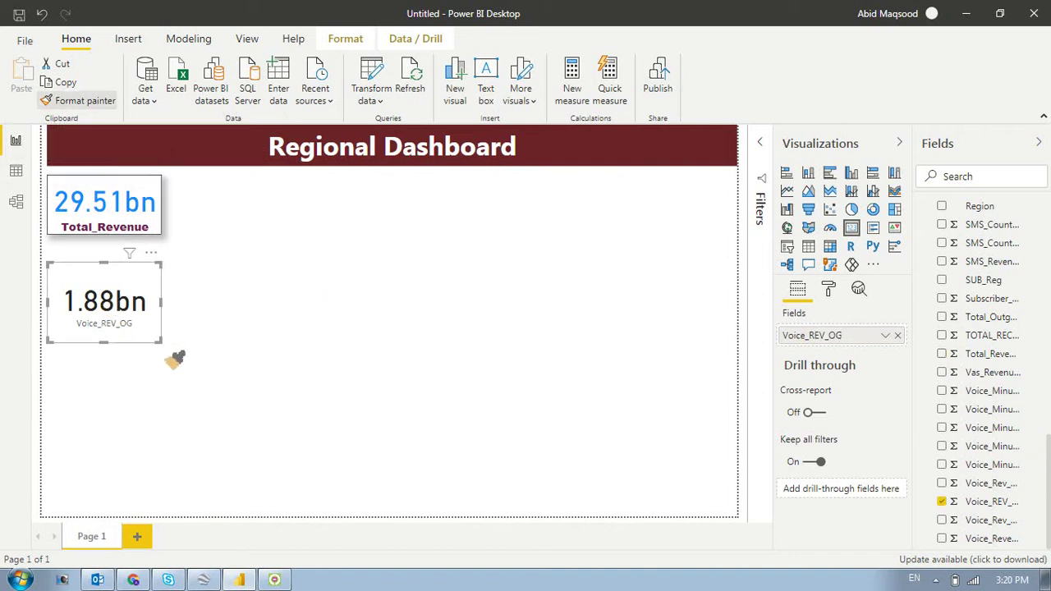
left_click(229, 301)
Move the Voice_REV_OG card beside the Total_Revenue card, reduce its height to match, and deselect it
left_click_drag(141, 296, 256, 208)
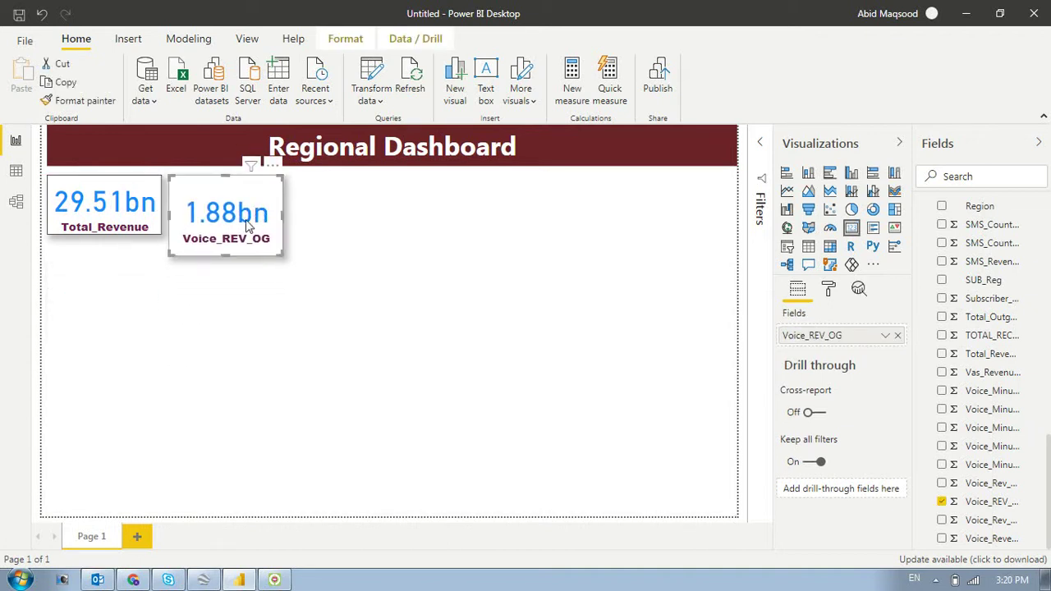
left_click_drag(228, 252, 225, 244)
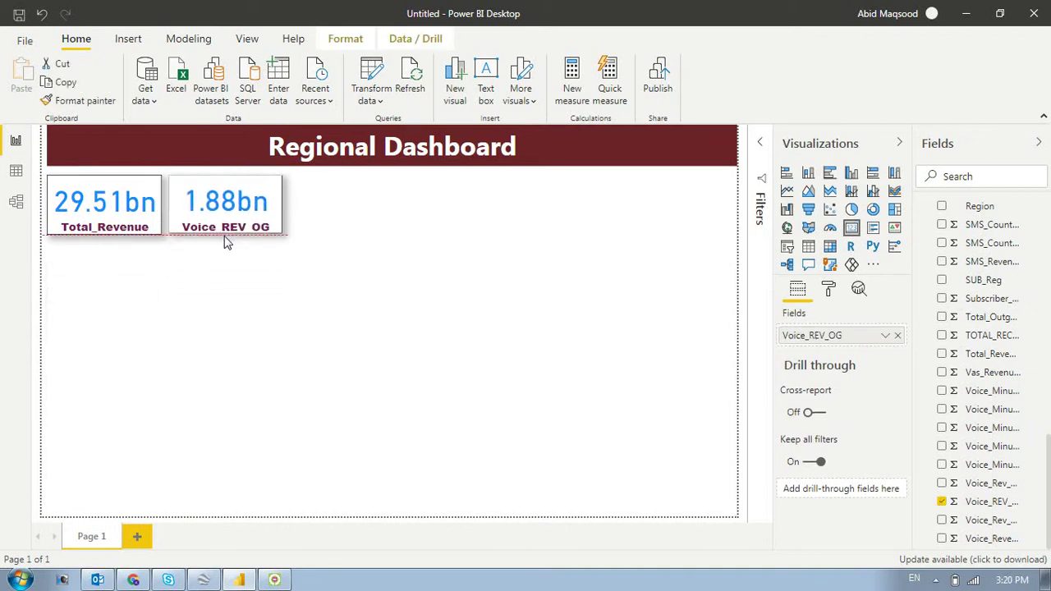
left_click(188, 372)
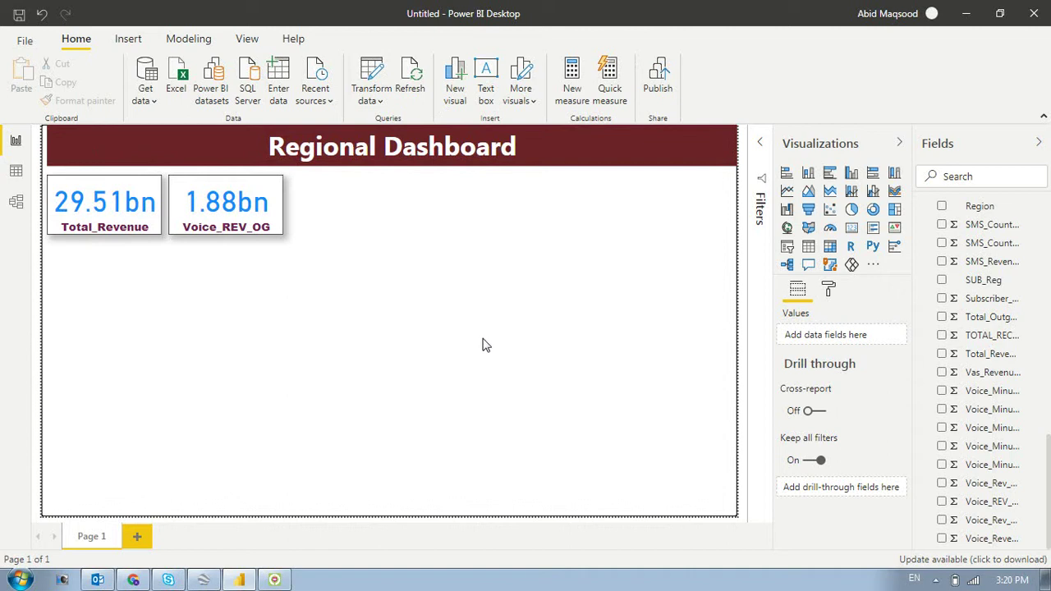
Add an empty stacked bar chart directly beneath the cards, widen it to span both cards and increase its height
left_click(786, 174)
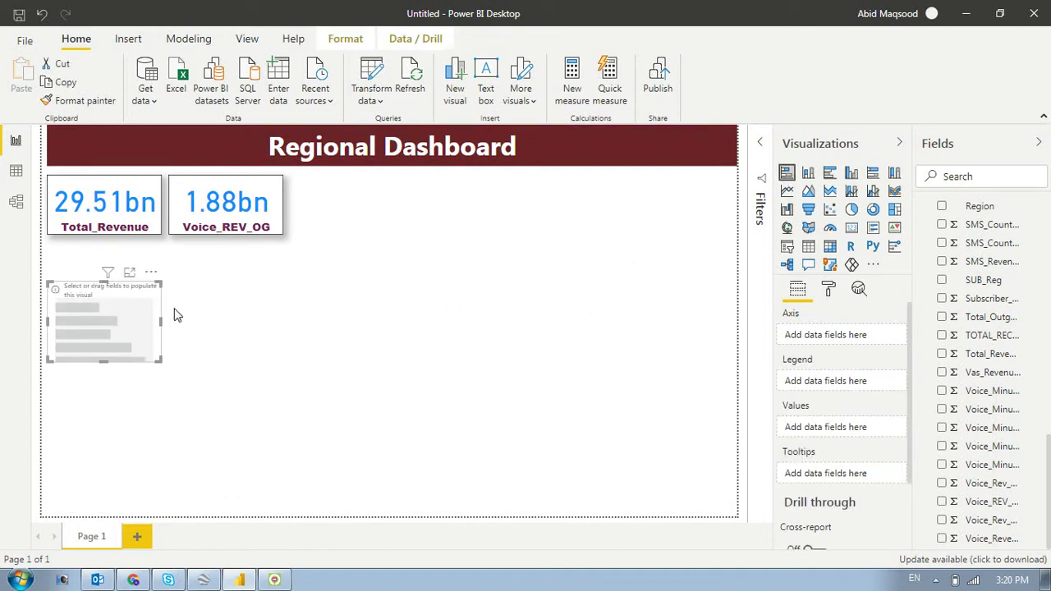
left_click_drag(127, 296, 129, 270)
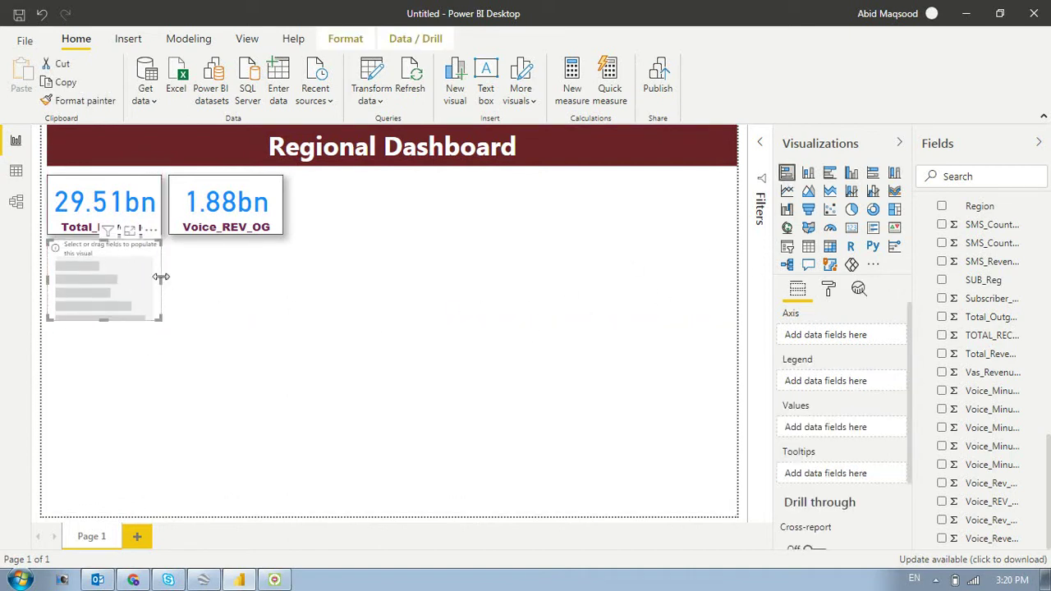
left_click(274, 290)
left_click(150, 288)
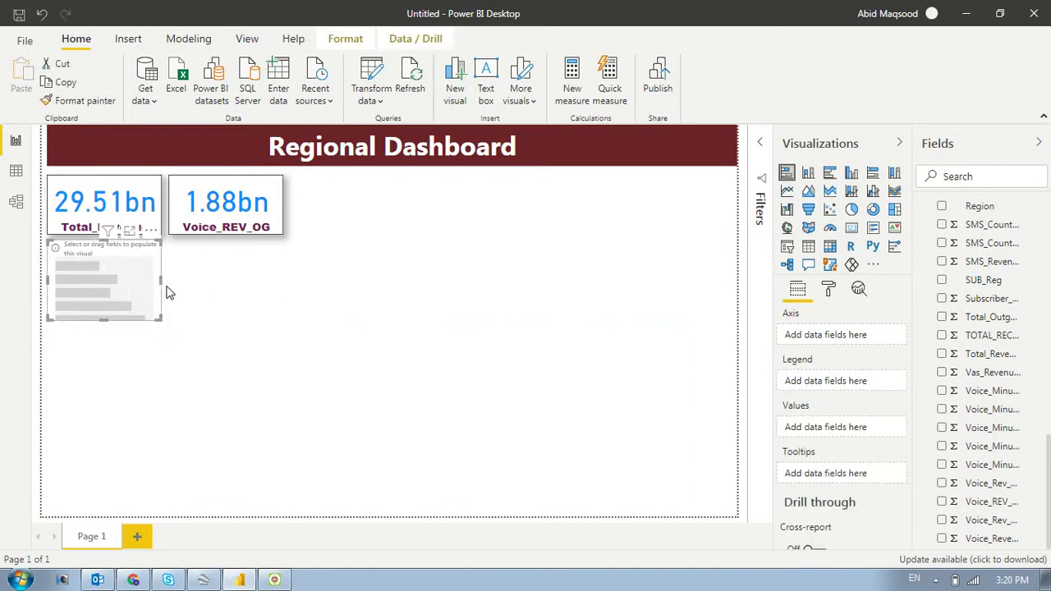
left_click_drag(162, 280, 280, 286)
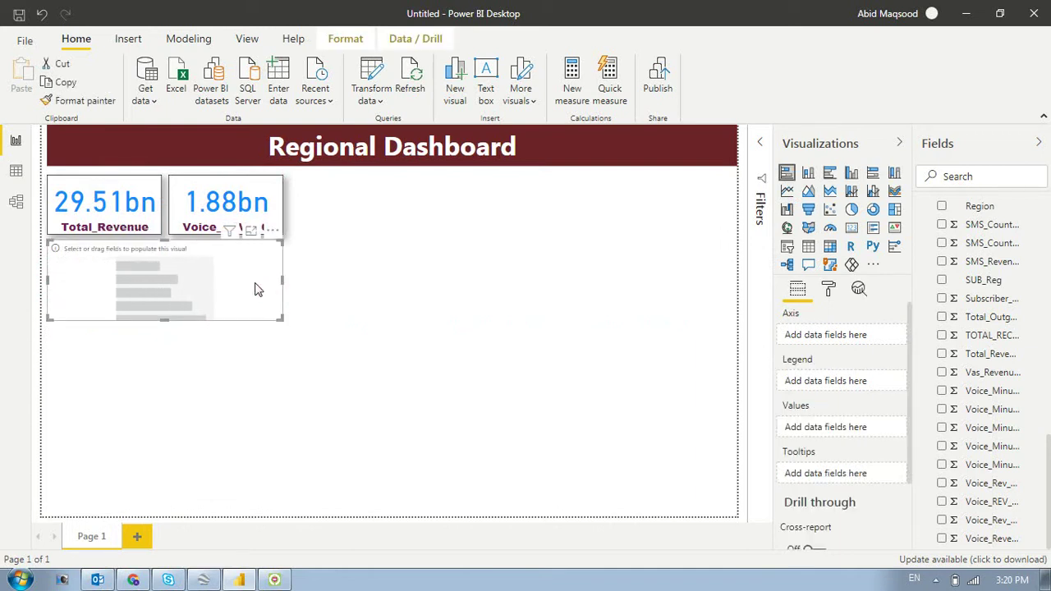
left_click_drag(164, 320, 166, 364)
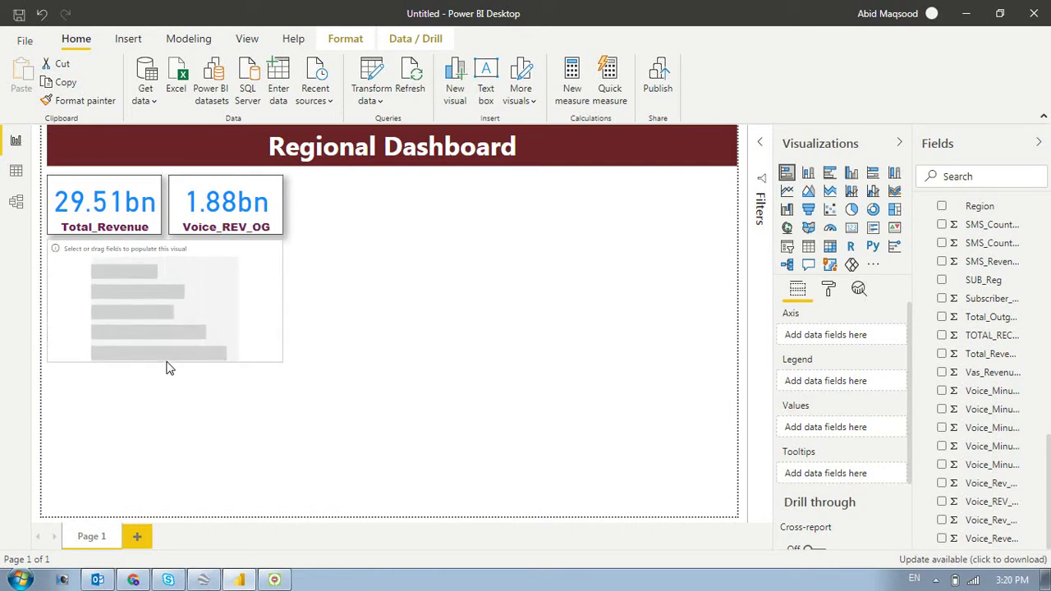
Try the None, Thousands and Trillions display units on the Total_Revenue card's data label, and set it back to Auto
left_click(139, 190)
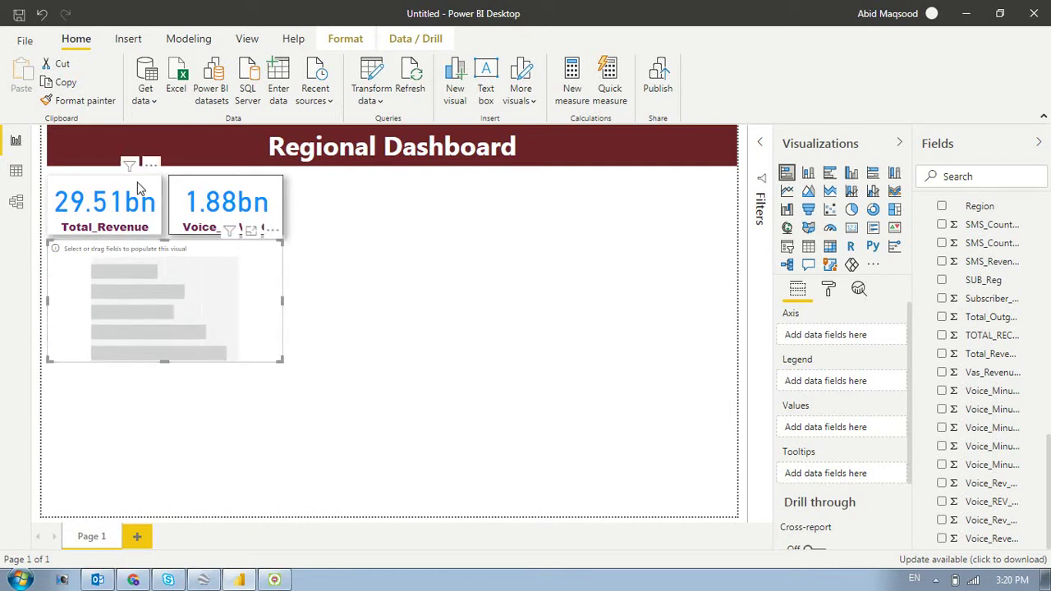
left_click(830, 289)
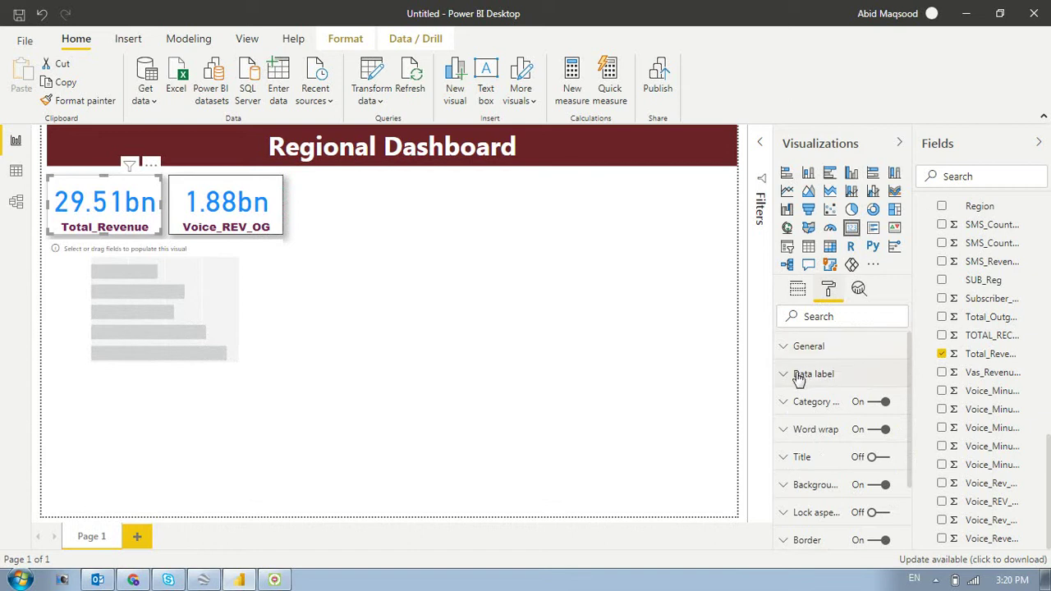
left_click(884, 378)
scroll(887, 396, "down", 2)
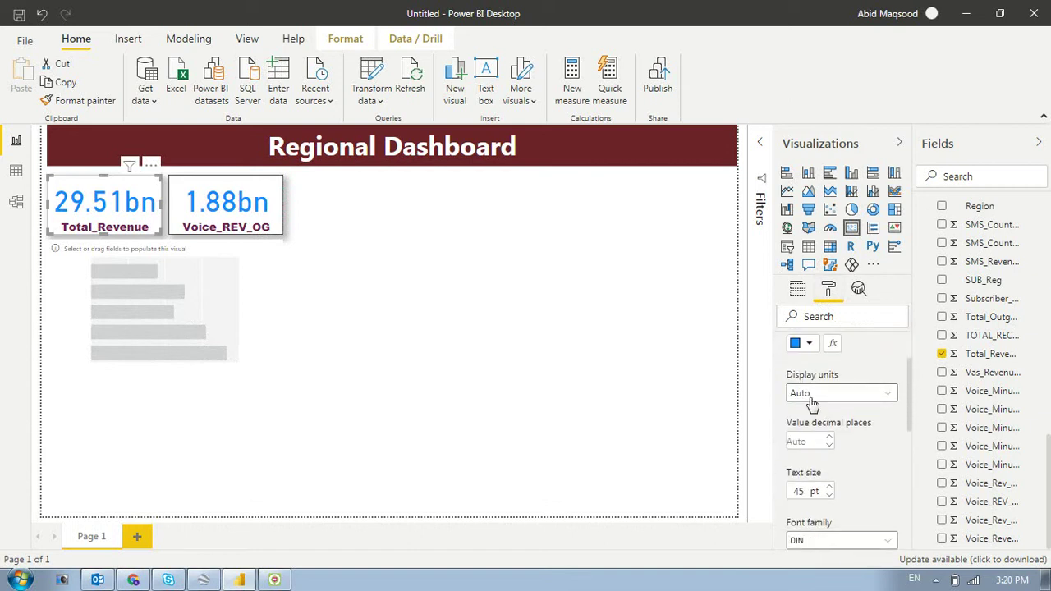
left_click(886, 394)
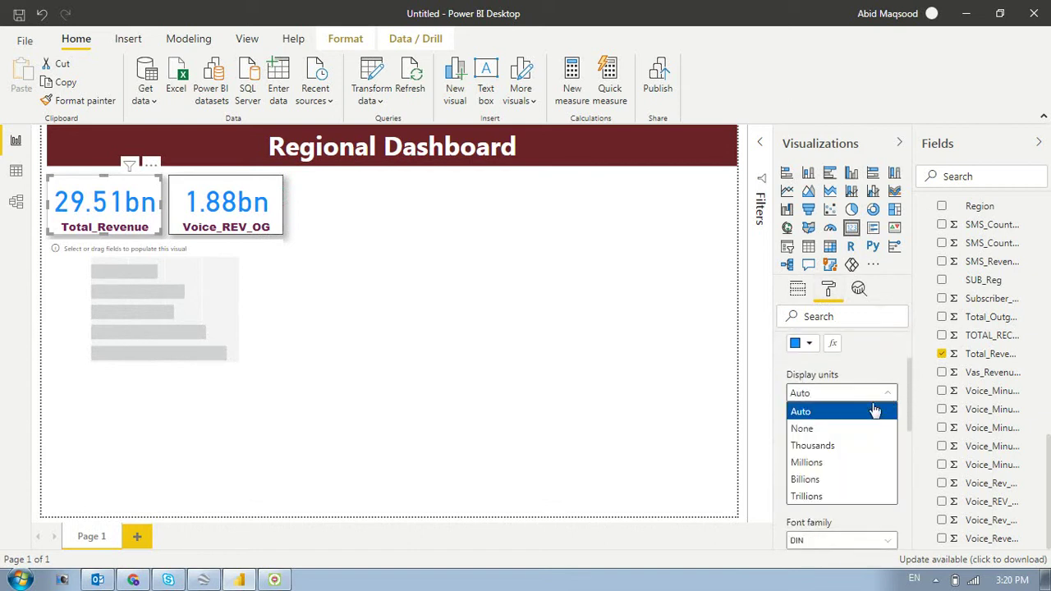
left_click(856, 428)
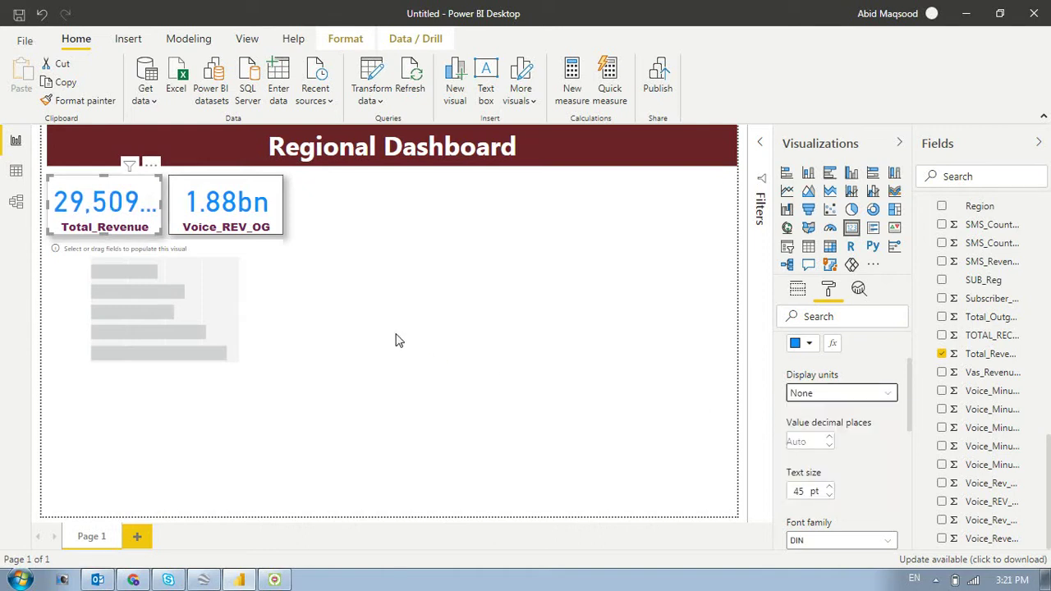
left_click(872, 396)
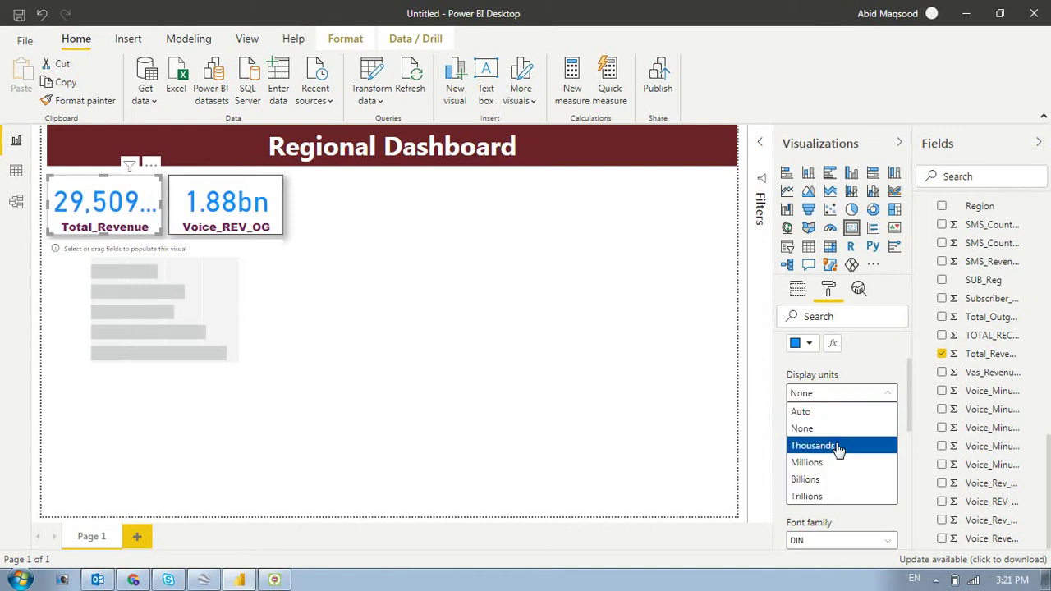
left_click(840, 447)
left_click(856, 398)
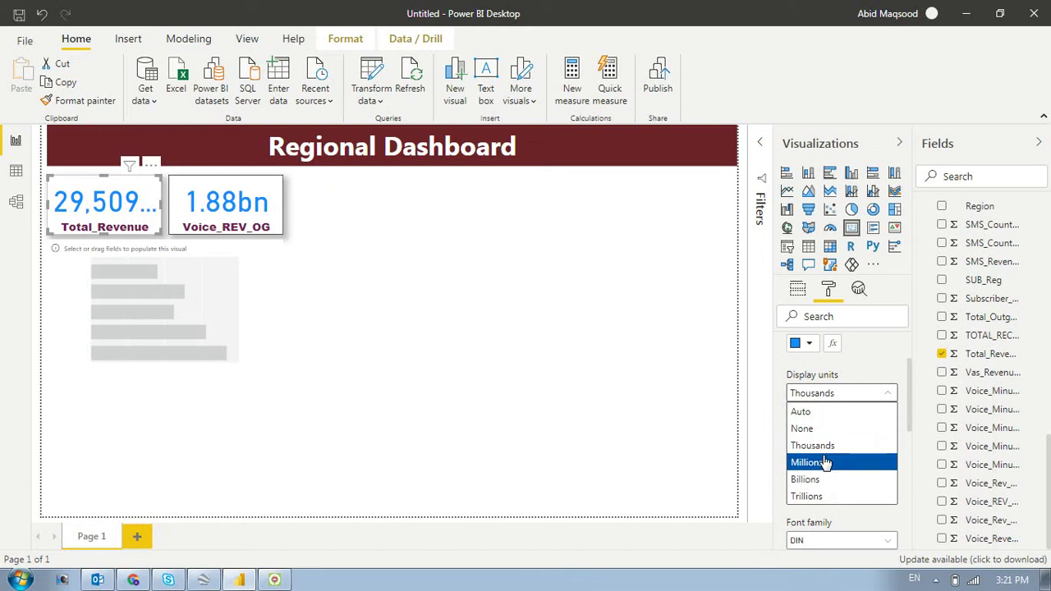
left_click(821, 494)
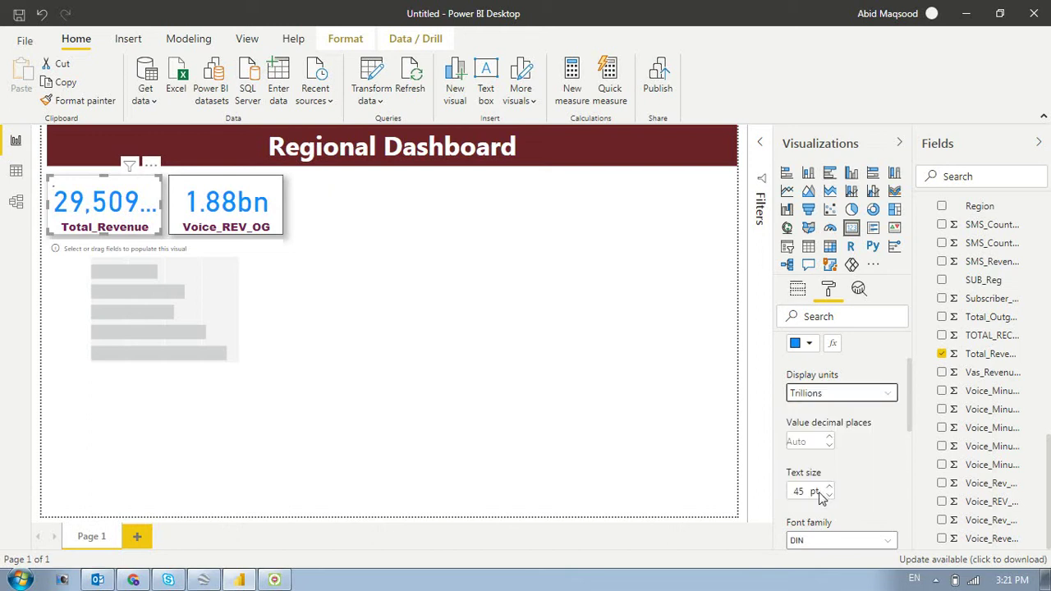
left_click(833, 393)
left_click(813, 415)
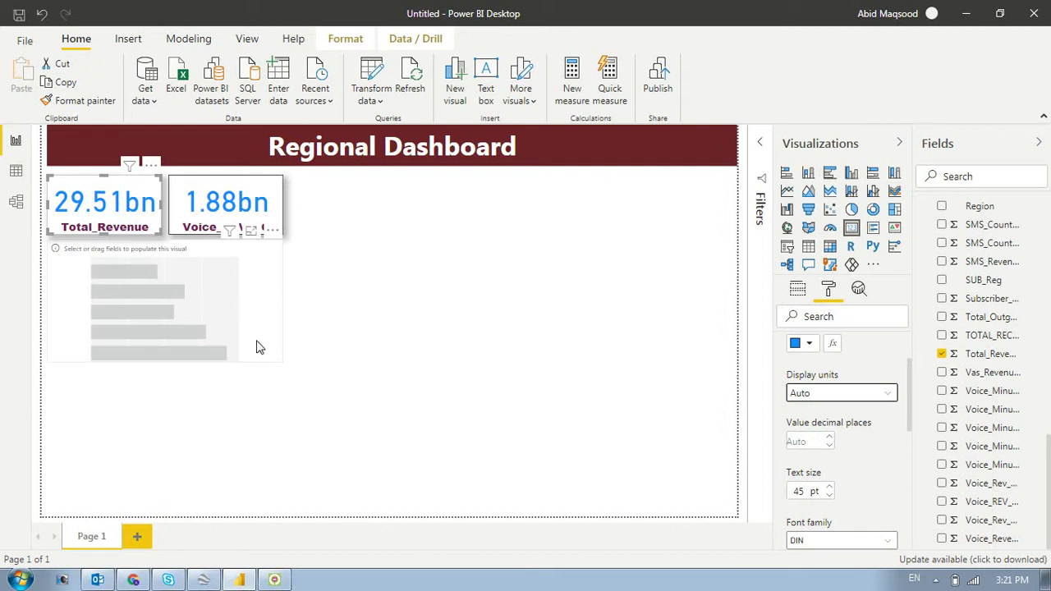
left_click(248, 314)
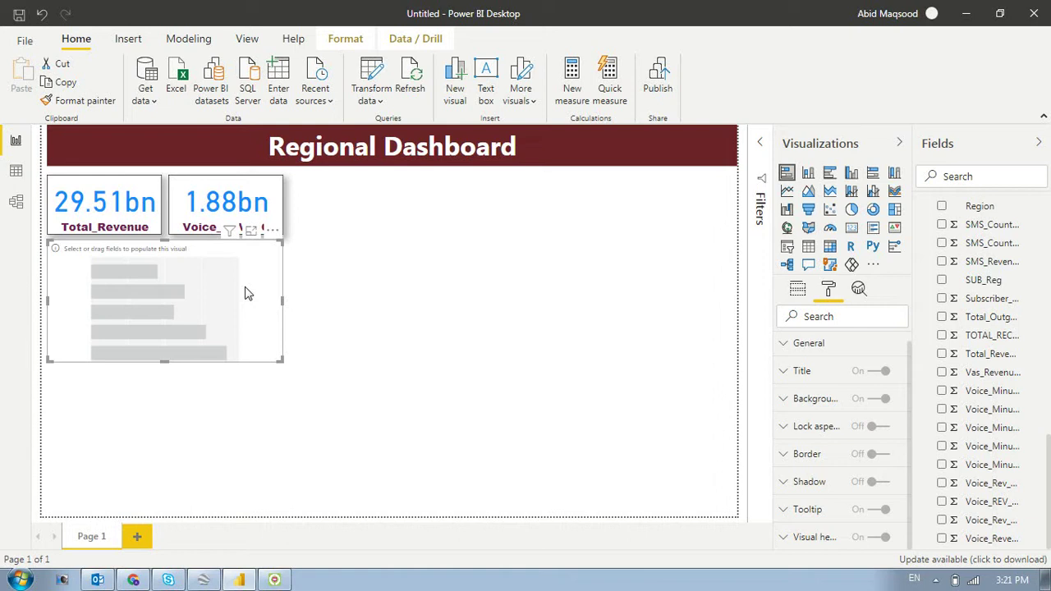
left_click(96, 190)
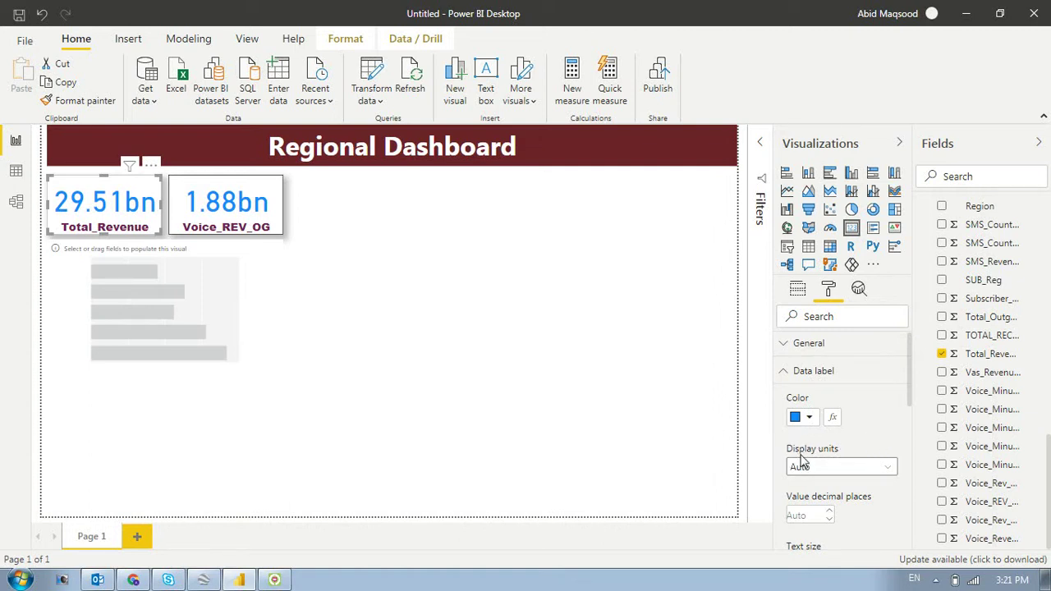
left_click(826, 467)
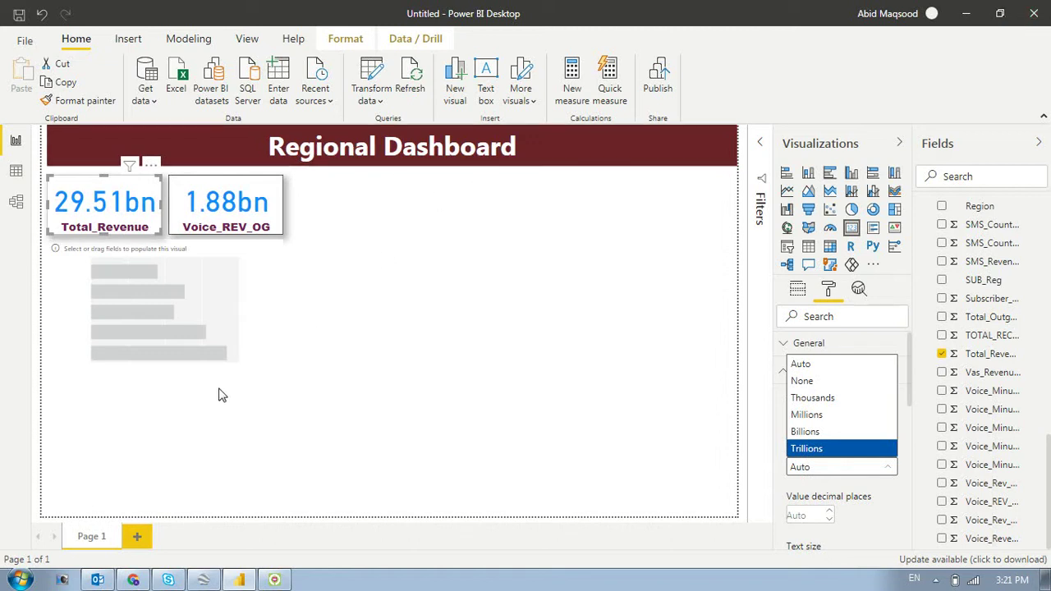
Populate the empty stacked bar chart with SUB_Reg as the axis and TOTAL_RECHARGE as the values
left_click(208, 316)
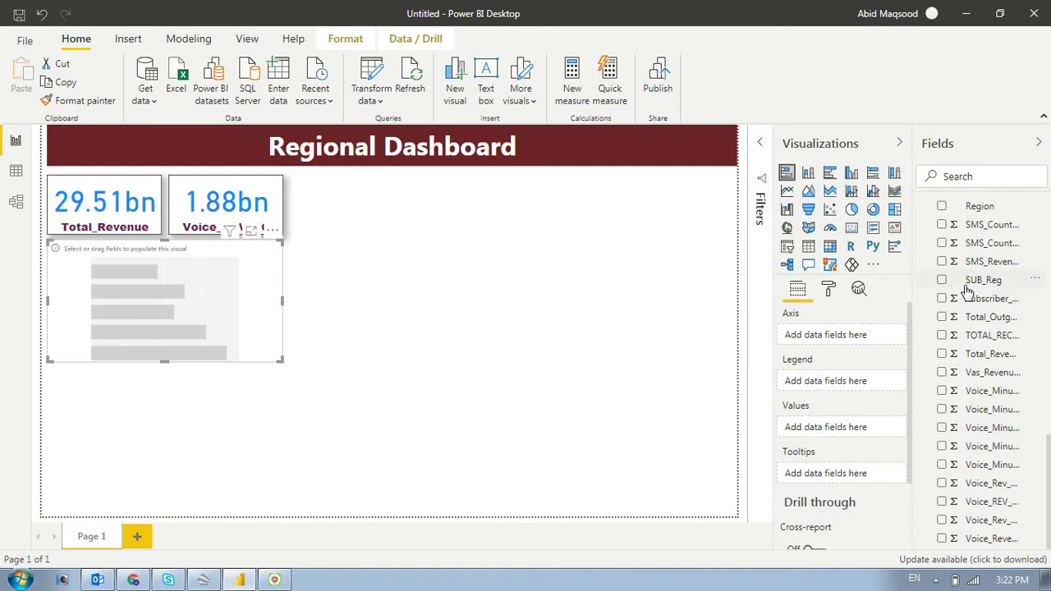
left_click_drag(990, 293, 222, 431)
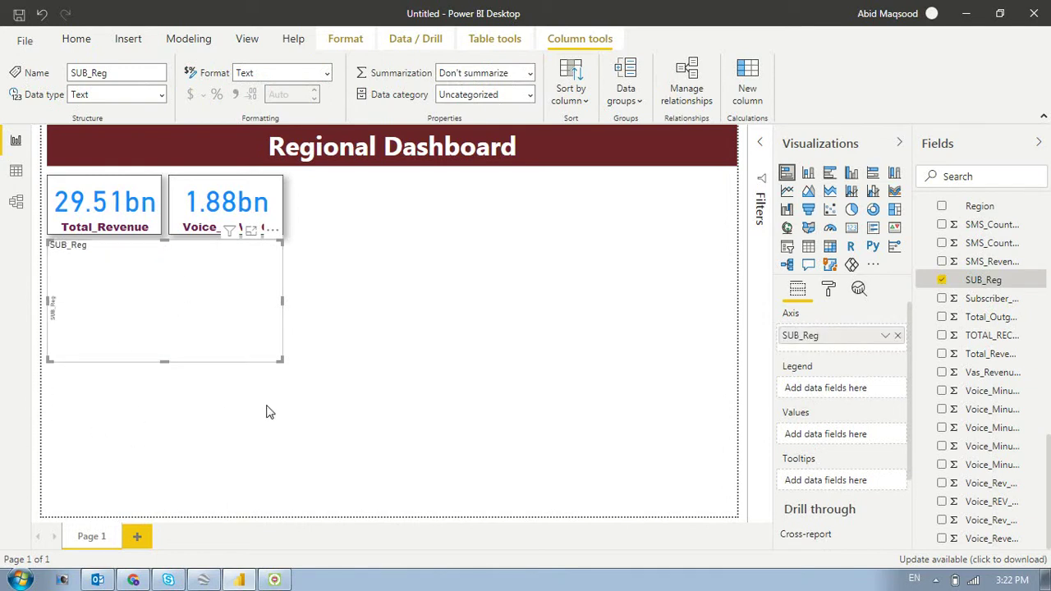
left_click_drag(997, 336, 794, 435)
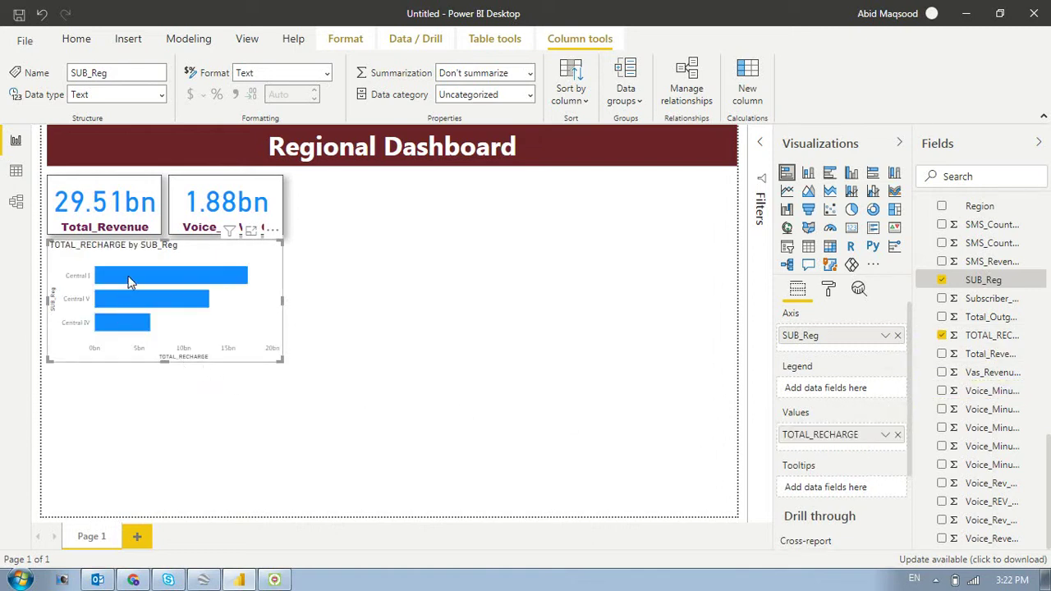
mouse_move(136, 328)
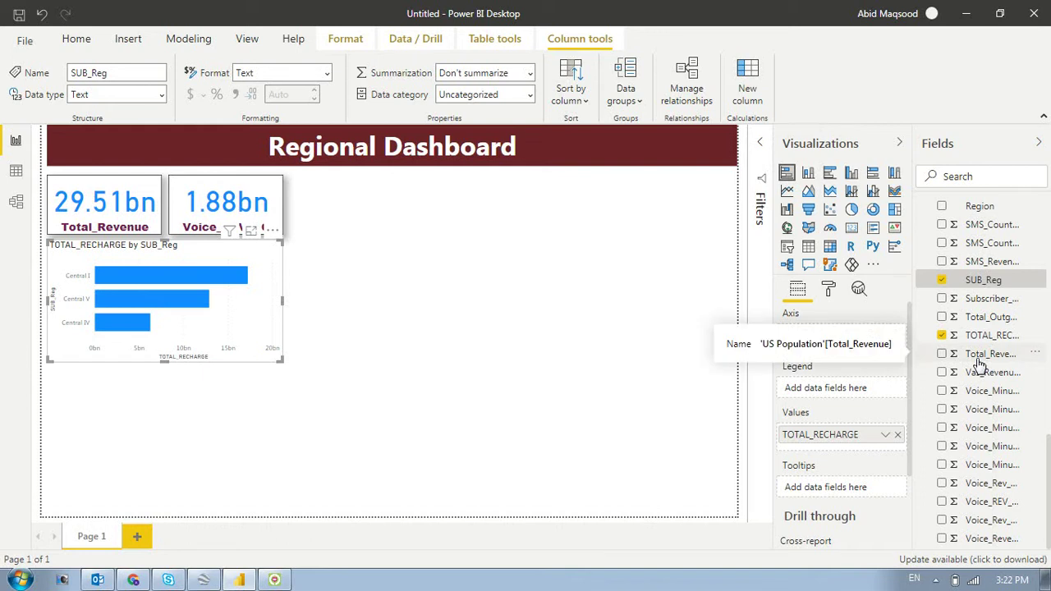
Split the bars by technology by adding the Subscriber_Technology_Type field as the chart's legend
scroll(979, 364, "up", 3)
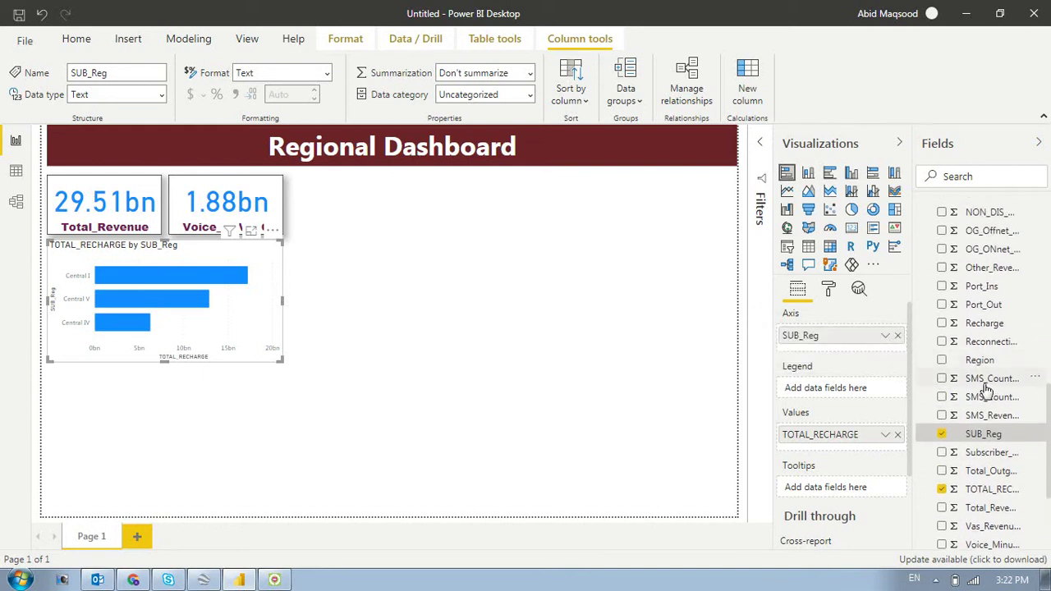
scroll(988, 393, "up", 5)
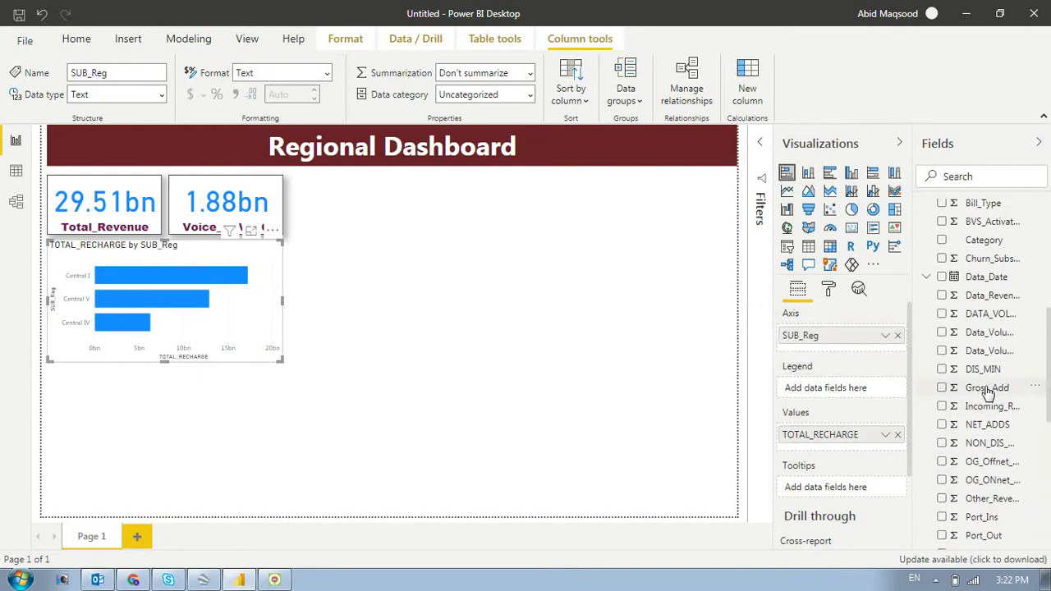
scroll(988, 392, "down", 5)
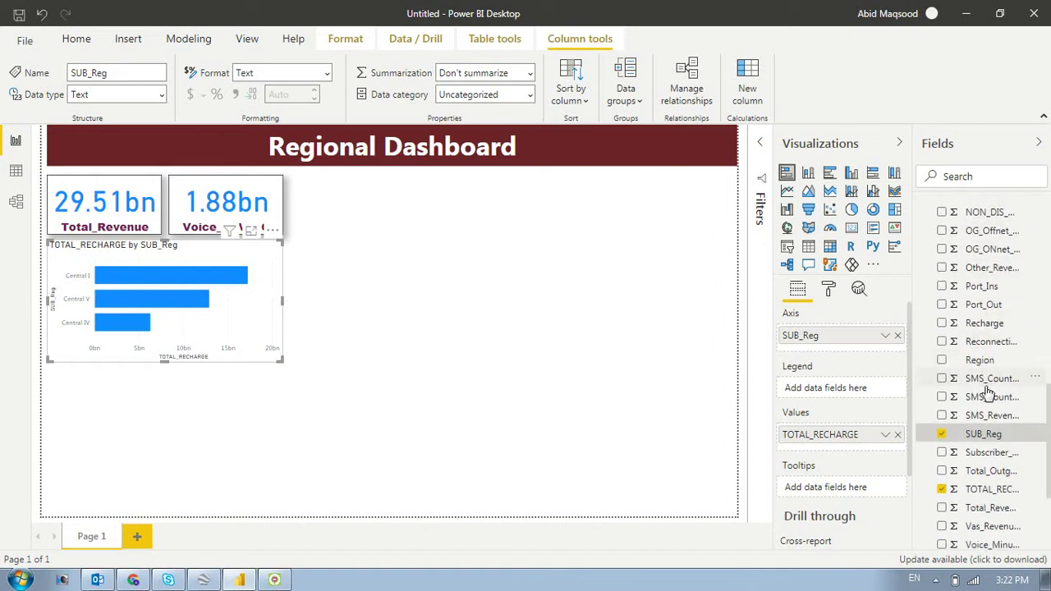
scroll(988, 393, "down", 2)
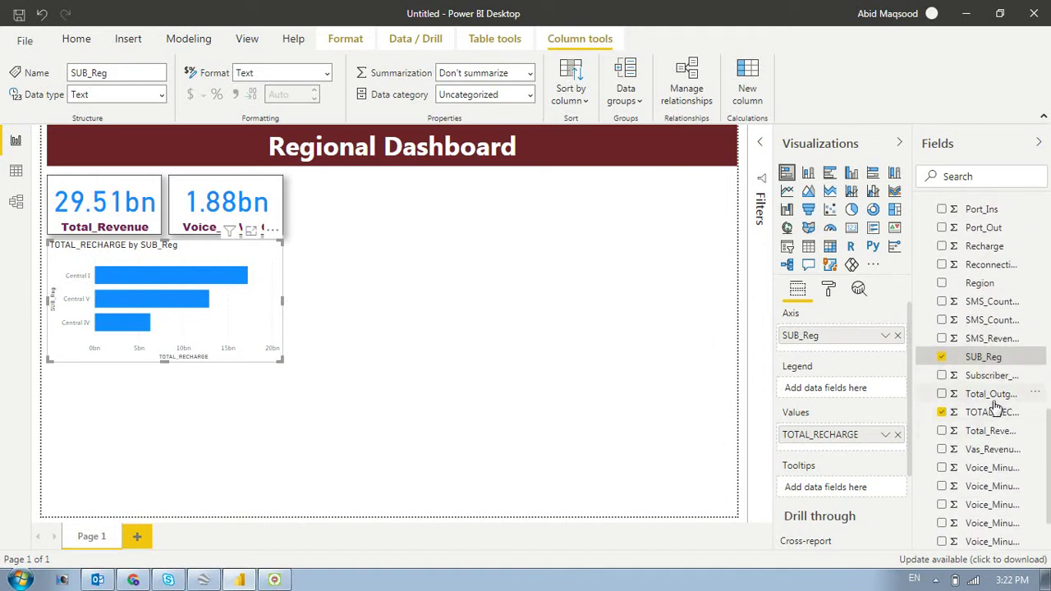
left_click_drag(994, 380, 837, 388)
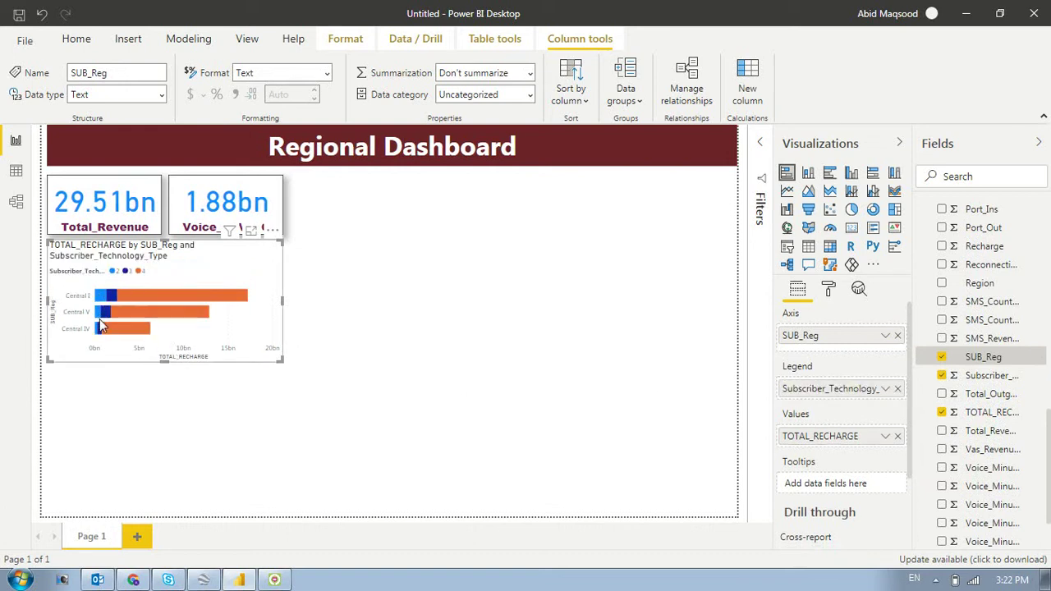
Enlarge the stacked bar chart in focus mode to examine its technology-type segments, and return to the report page
mouse_move(103, 298)
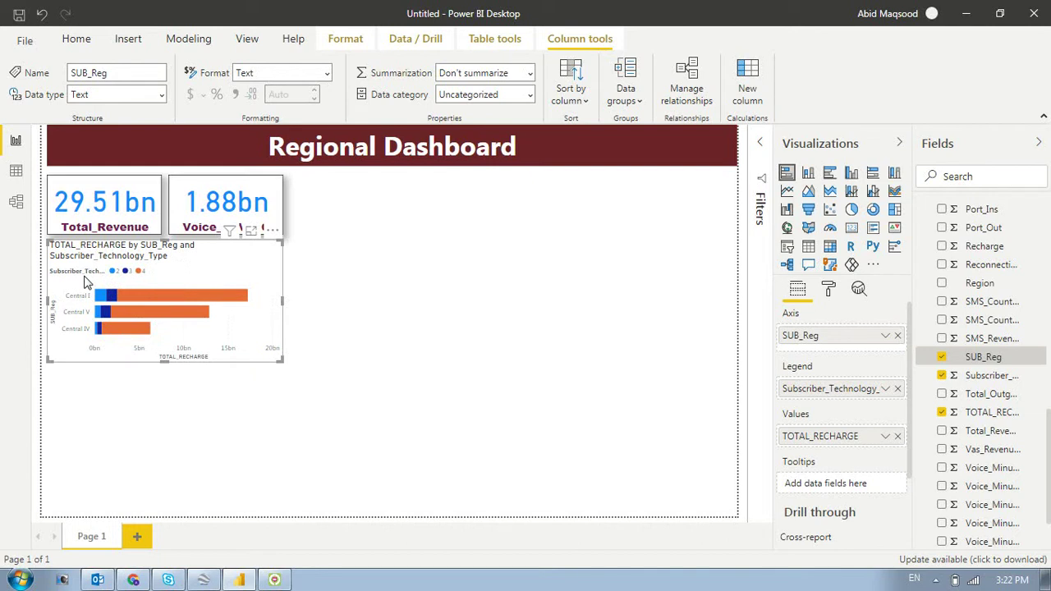
left_click(253, 233)
left_click(253, 232)
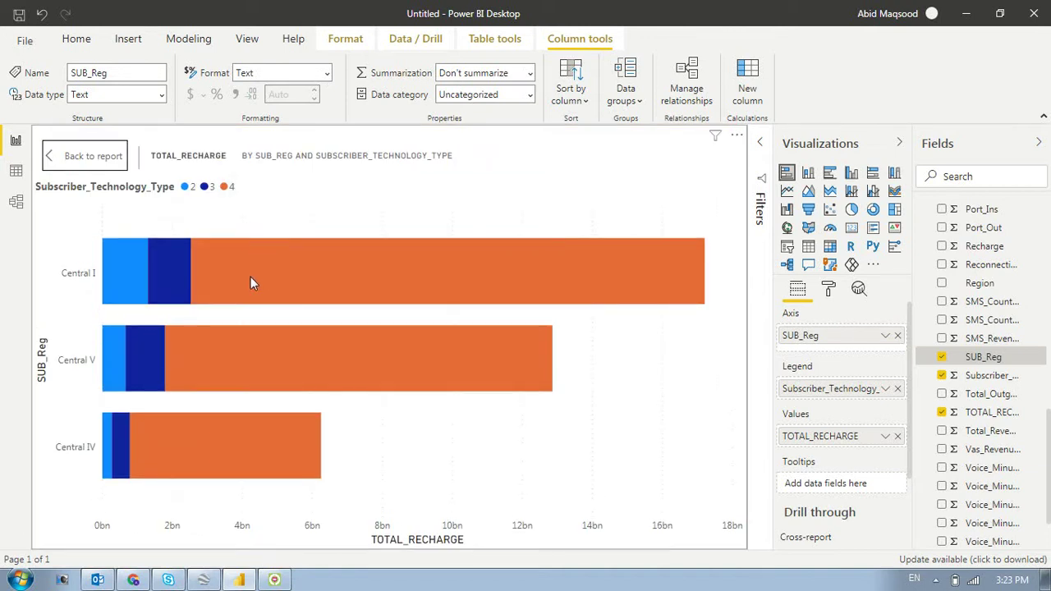
mouse_move(250, 277)
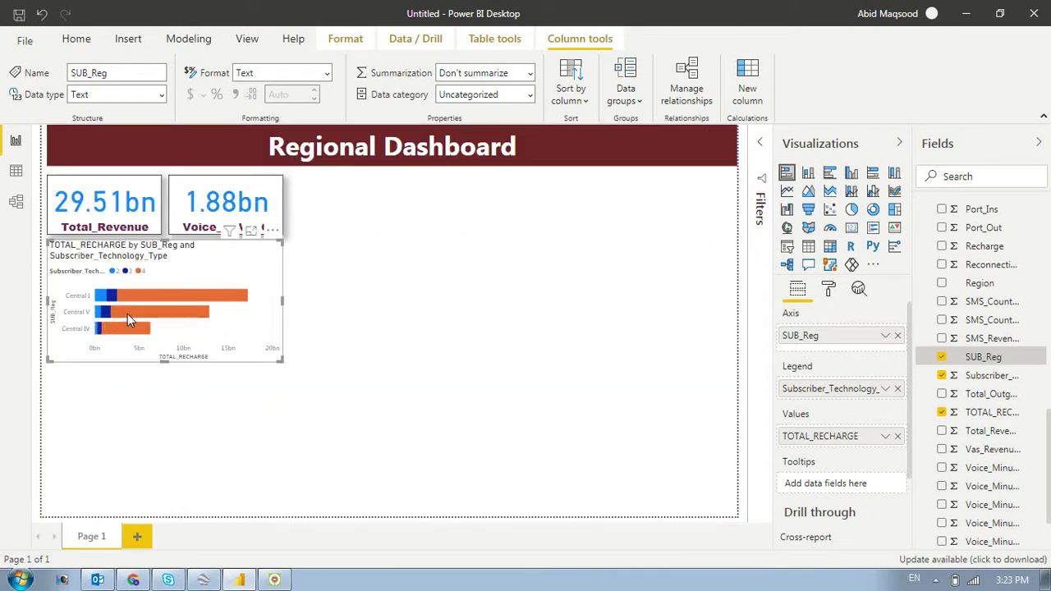
Export the bar chart's data to the Desktop as "TOTAL_RECHARGE by SUB_Reg and Subscriber_Technology_Type.csv", and deselect the chart
left_click(274, 232)
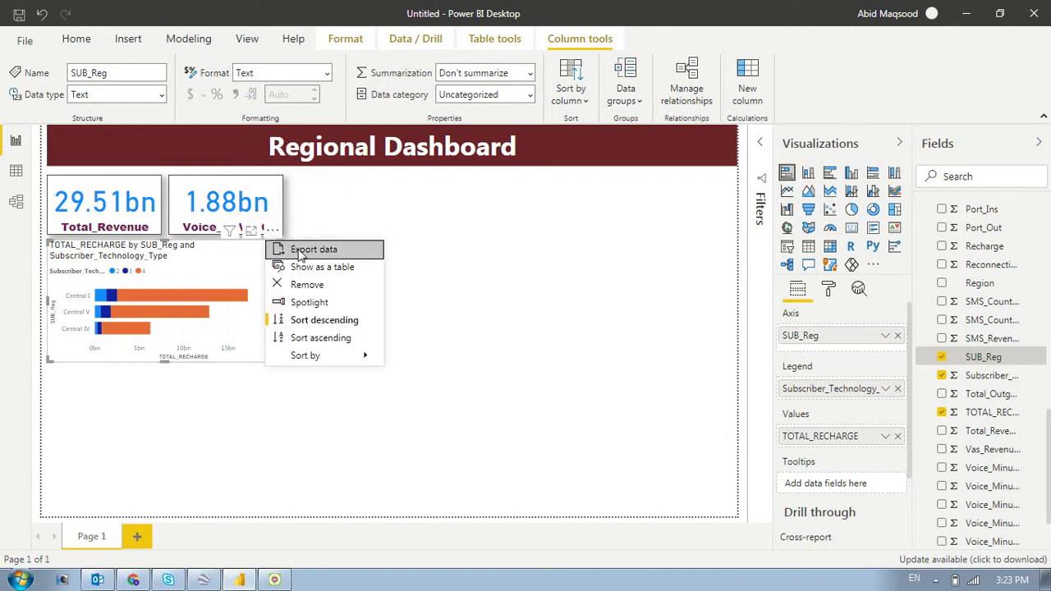
left_click(304, 250)
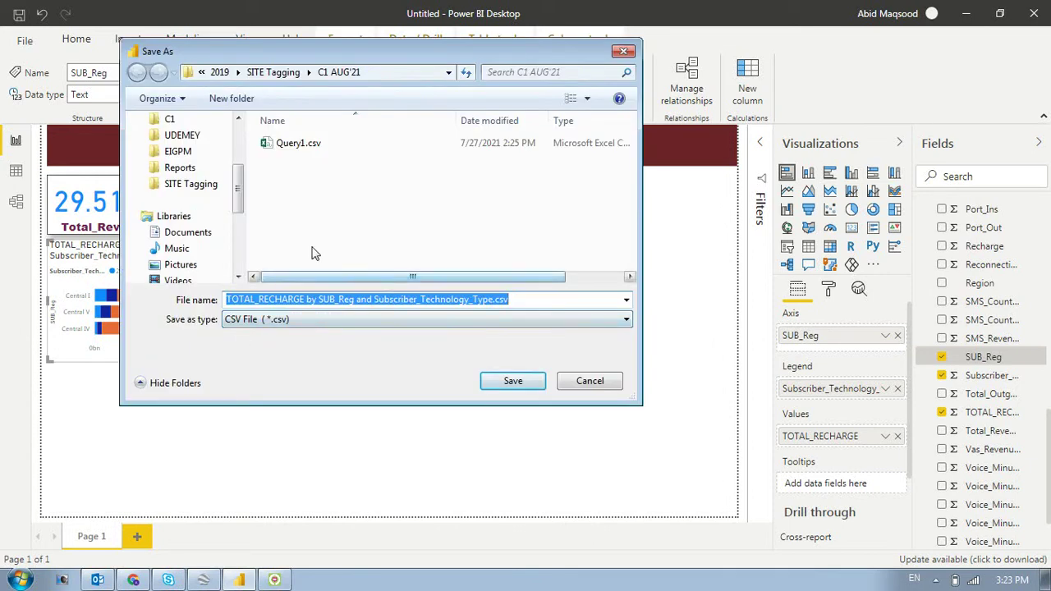
left_click(228, 138)
scroll(232, 146, "up", 3)
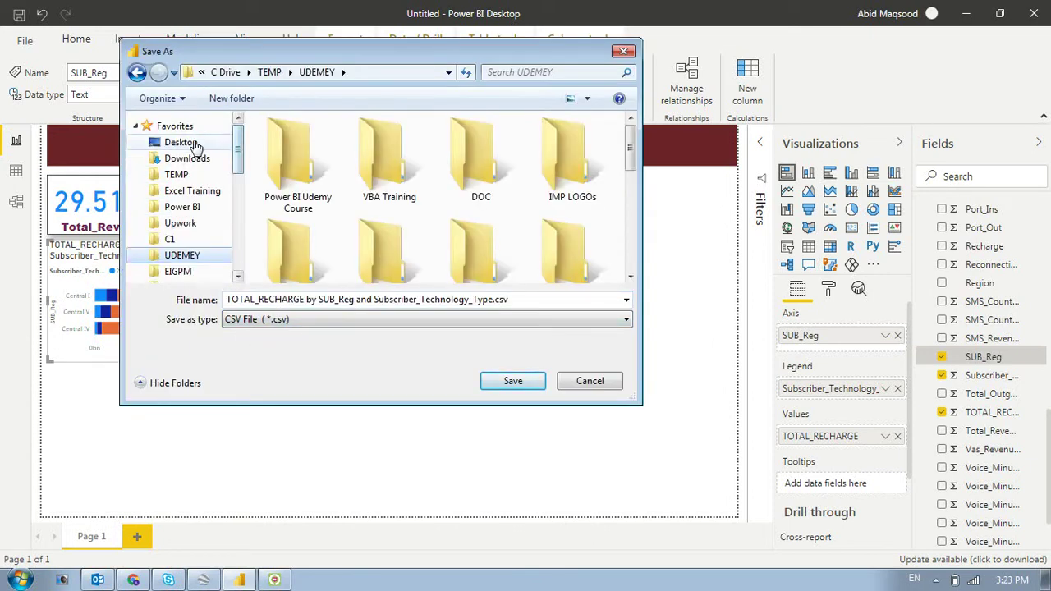
left_click(198, 144)
left_click(513, 381)
left_click(464, 371)
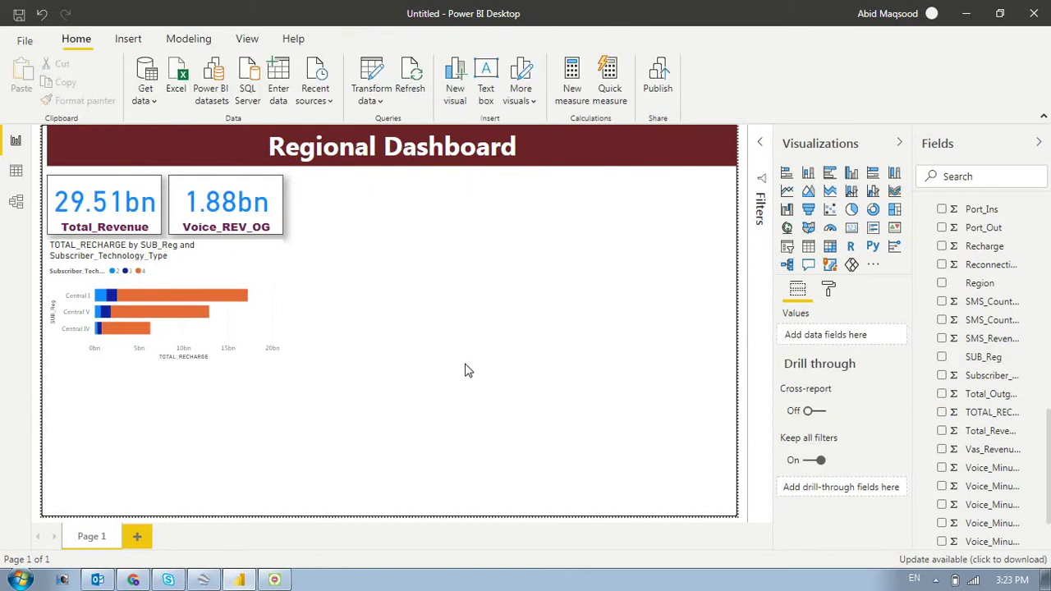
Open the exported TOTAL_RECHARGE CSV file from the Desktop folder in Excel
left_click(5, 585)
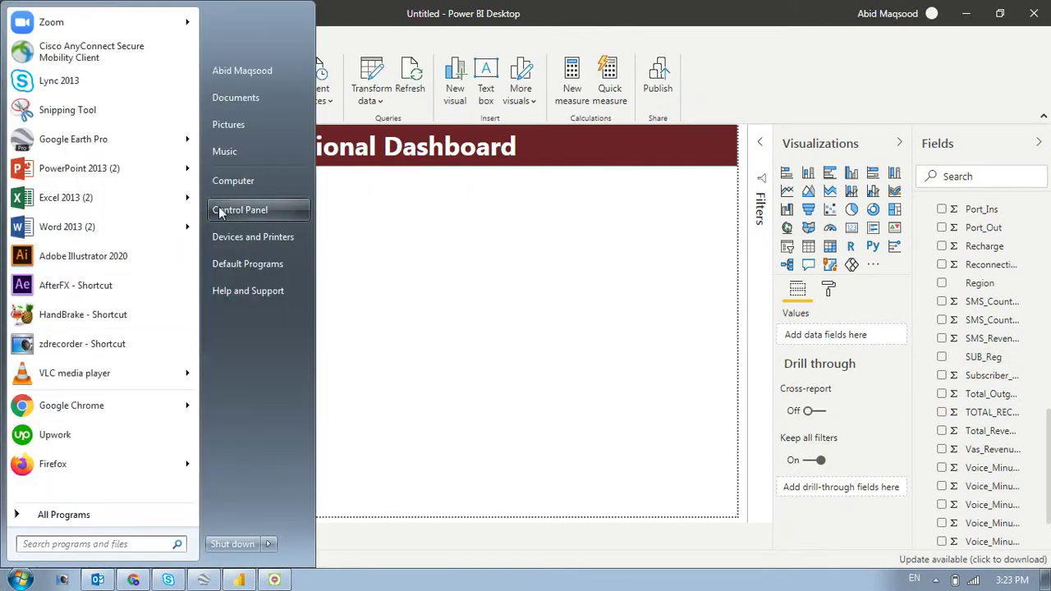
left_click(239, 178)
left_click(64, 101)
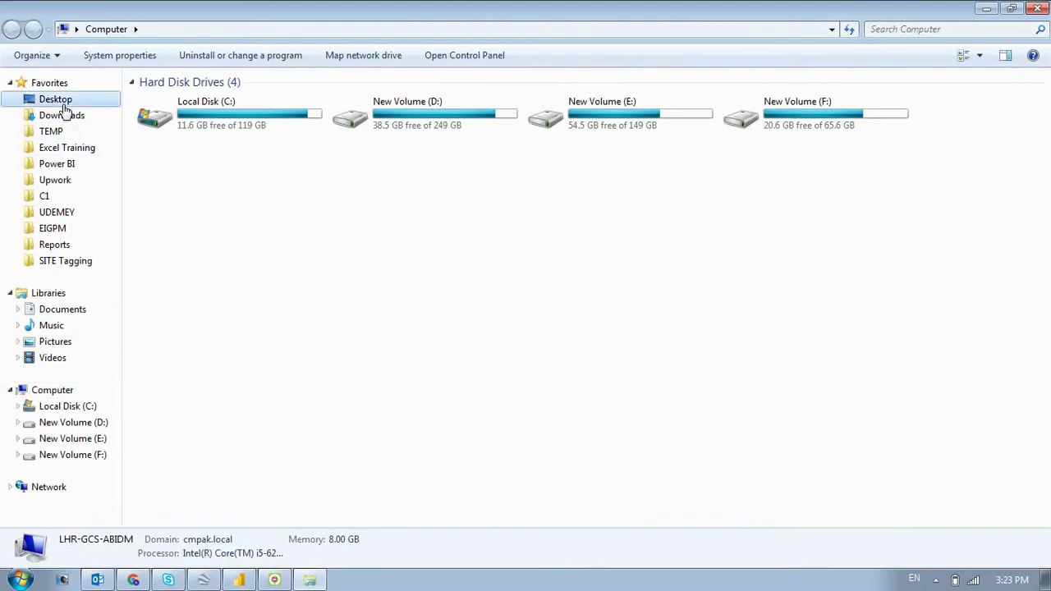
double_click(213, 83)
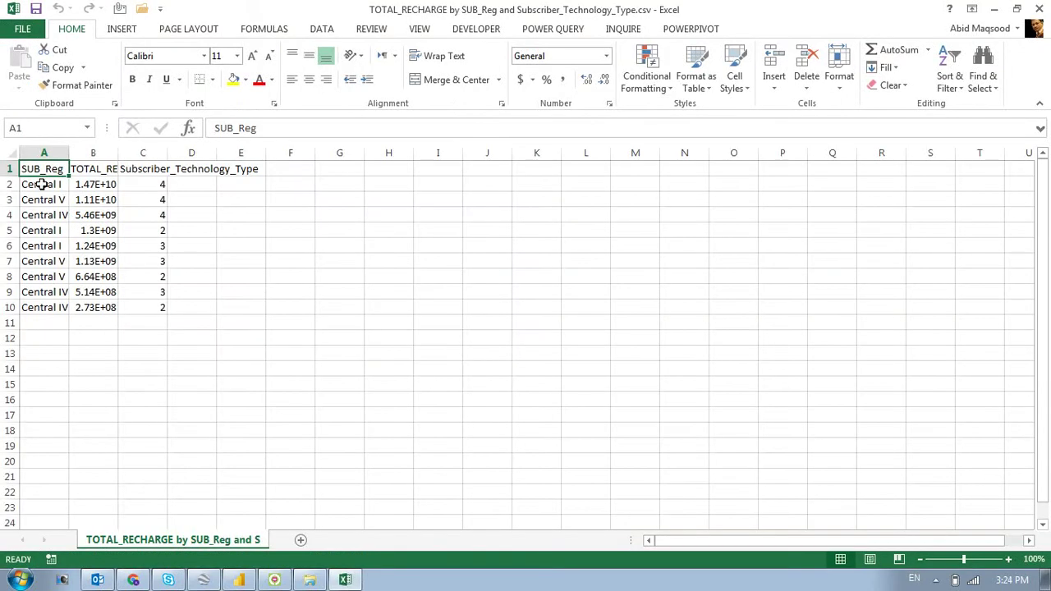
Auto-fit the exported sheet's column widths and examine the technology type, TOTAL_RECHARGE and SUB_Reg values in rows 2 to 10
left_click(11, 153)
double_click(119, 154)
left_click_drag(281, 230, 285, 307)
left_click_drag(118, 186, 123, 306)
left_click_drag(49, 190, 46, 308)
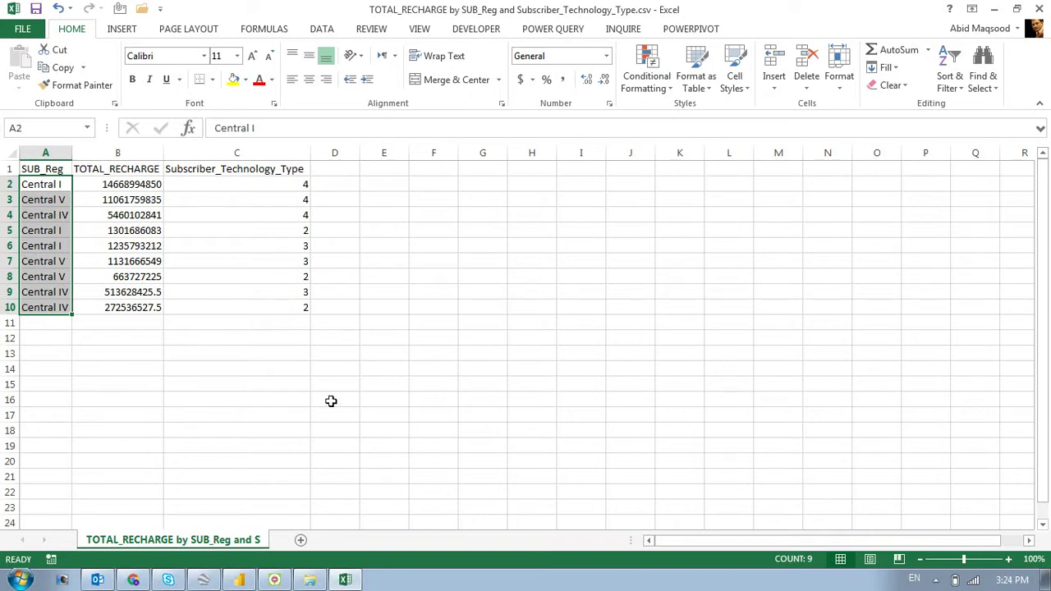
Switch back to Power BI Desktop and set the stacked bar chart's legend position to Bottom Center
left_click(239, 581)
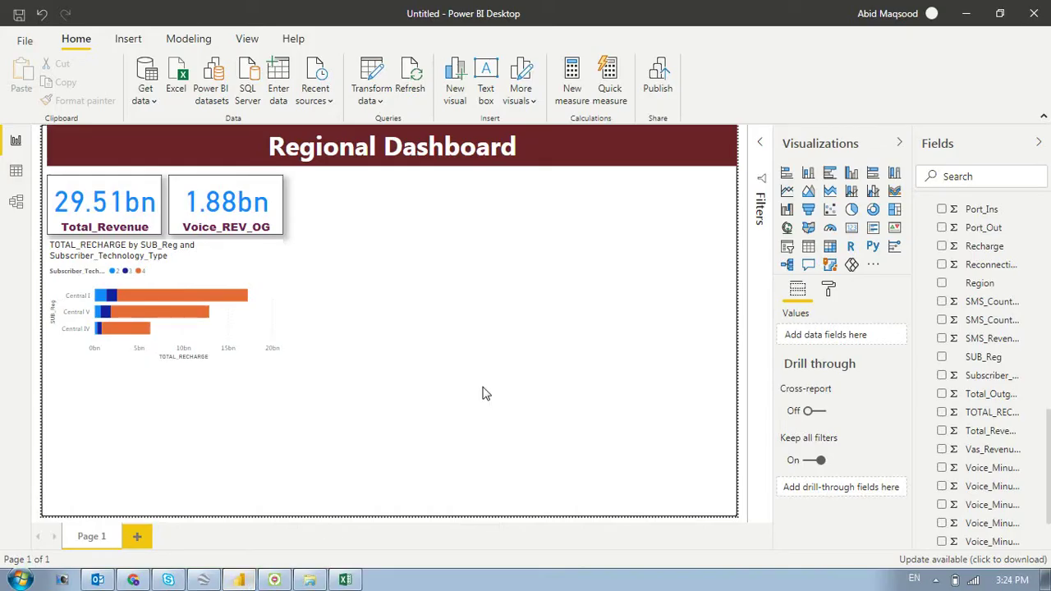
left_click(273, 284)
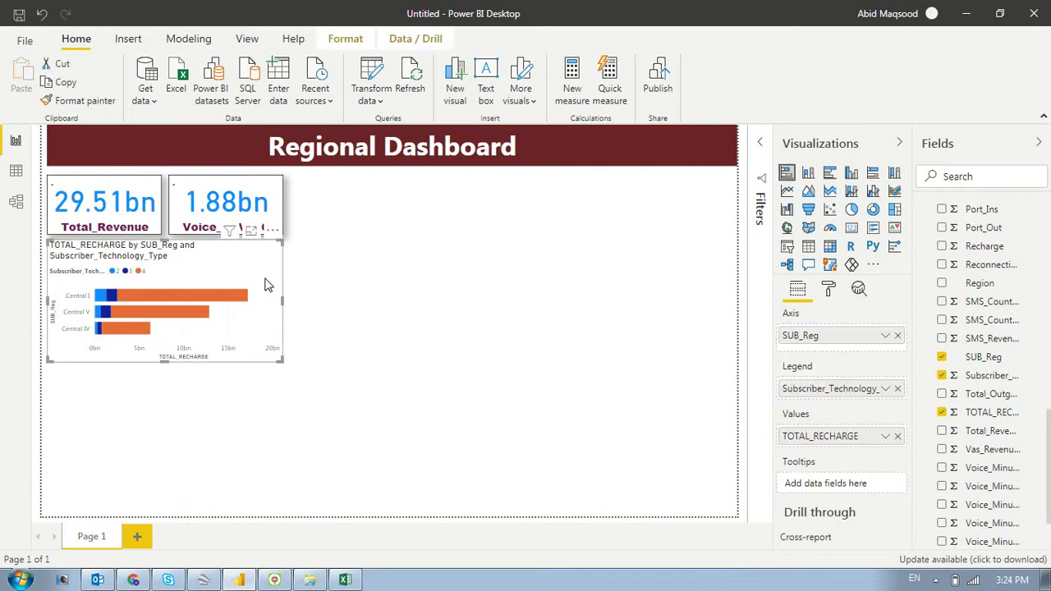
left_click(826, 294)
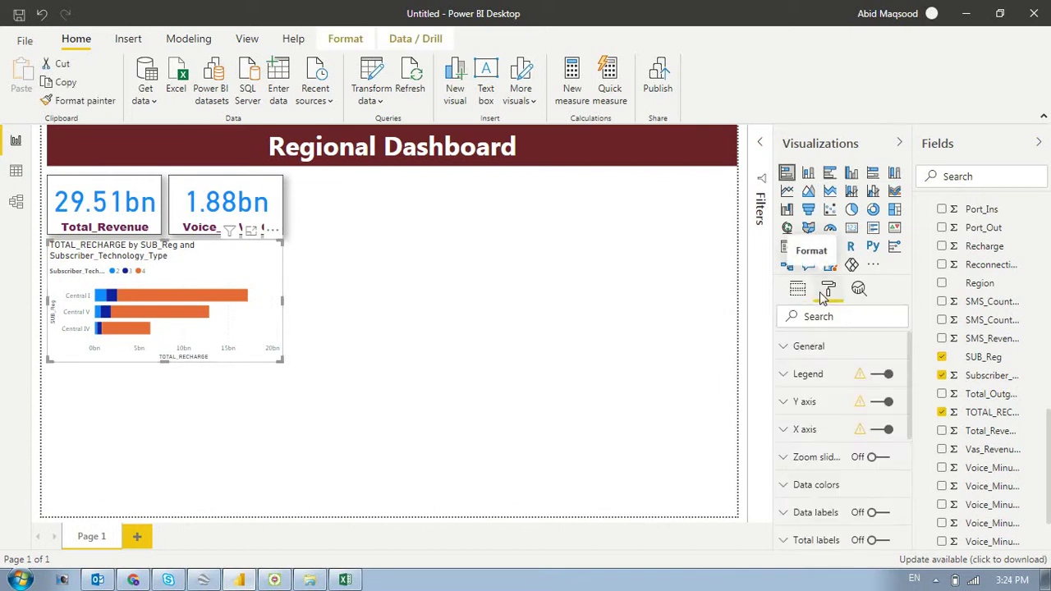
left_click(784, 377)
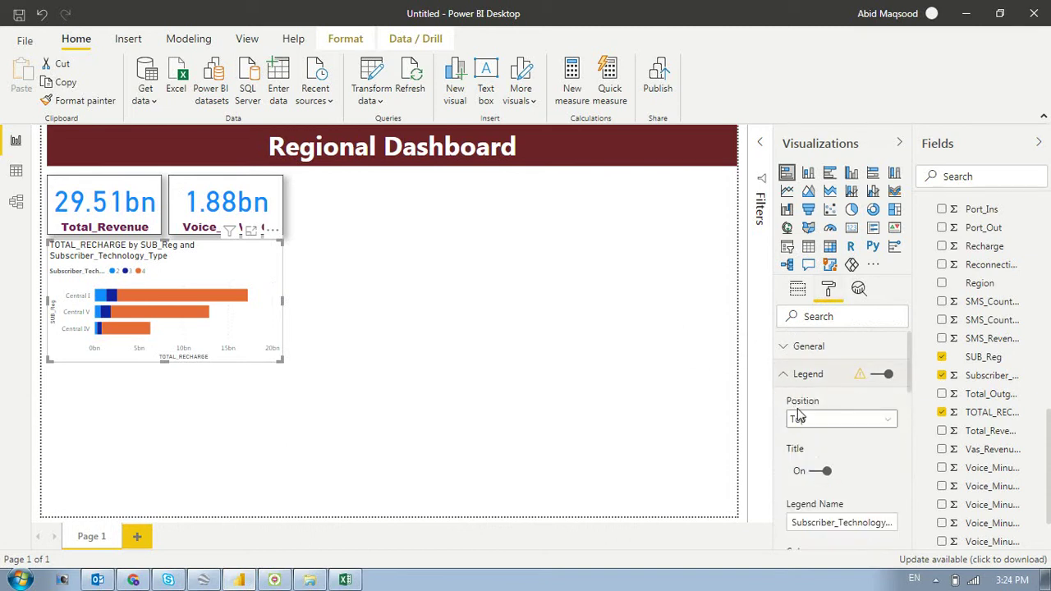
left_click(838, 425)
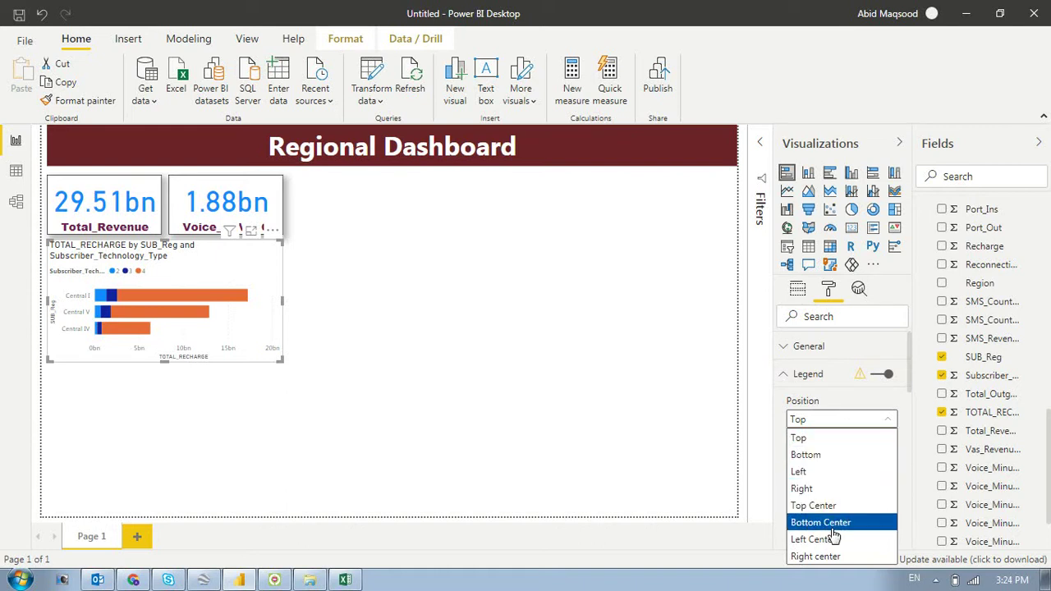
key("Return")
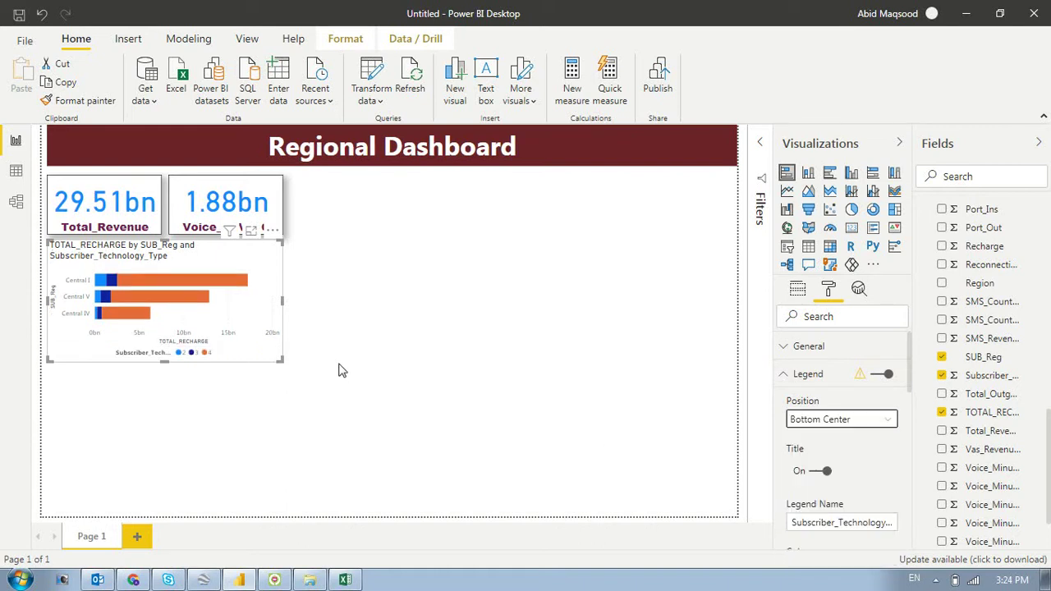
Shorten the bar chart's legend name to "Technology"
left_click(858, 524)
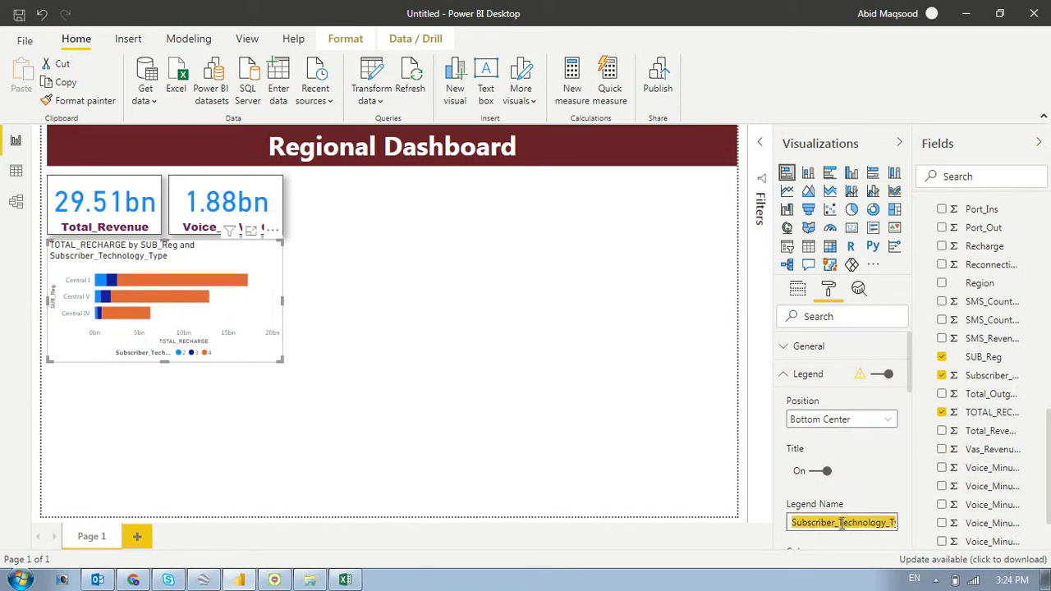
left_click(839, 523)
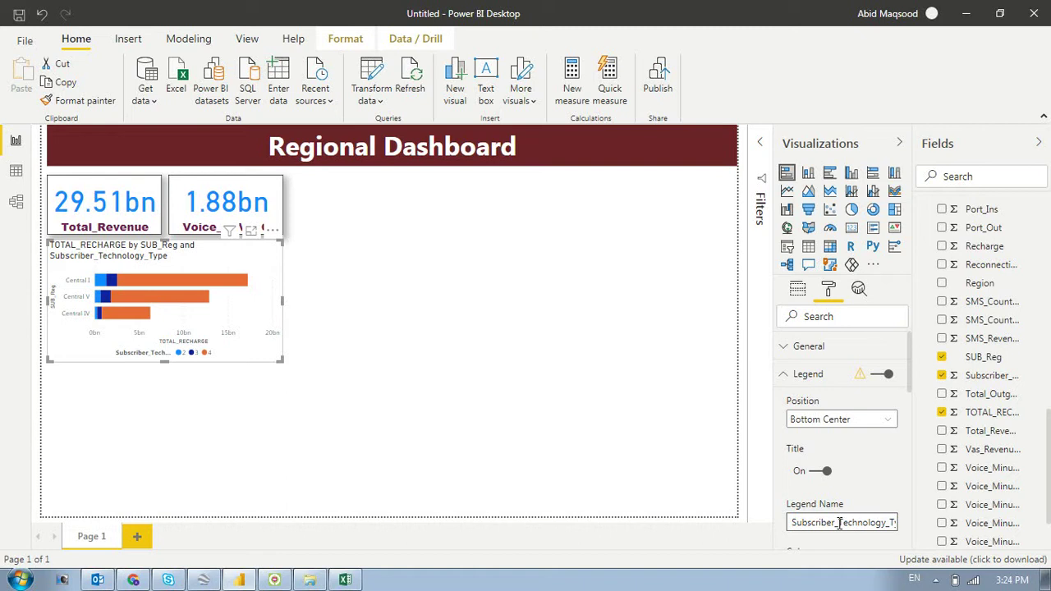
left_click_drag(839, 523, 694, 521)
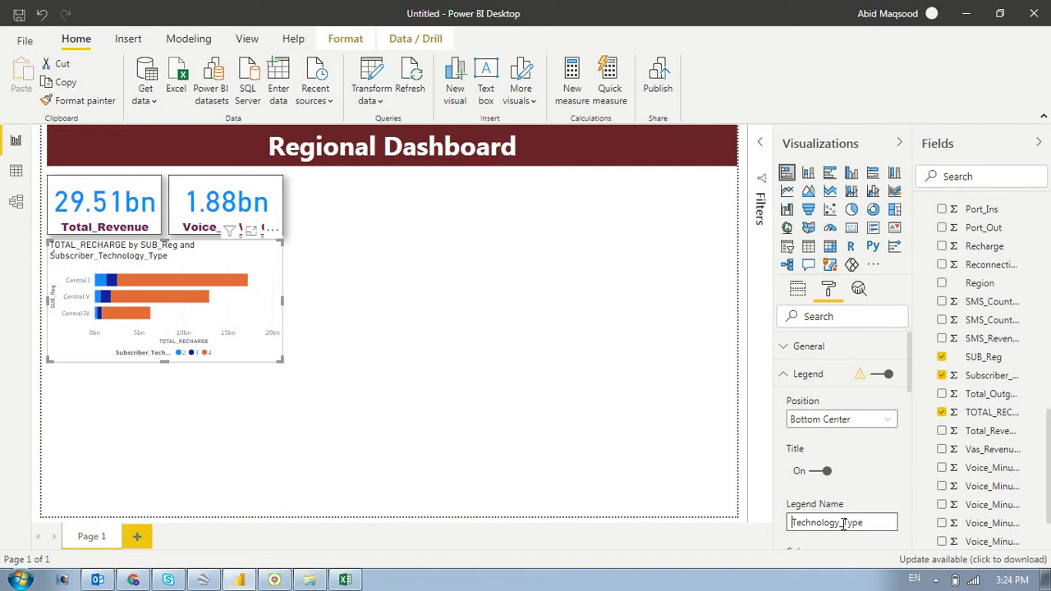
left_click_drag(866, 524, 839, 523)
key("BackSpace")
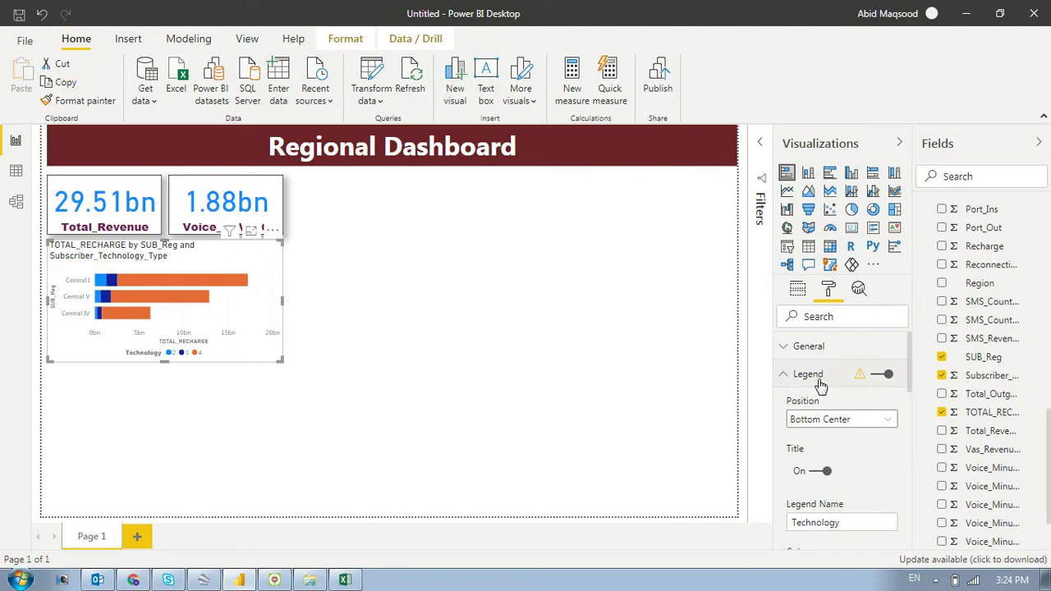
Turn on data labels for the stacked bar chart
scroll(821, 380, "down", 5)
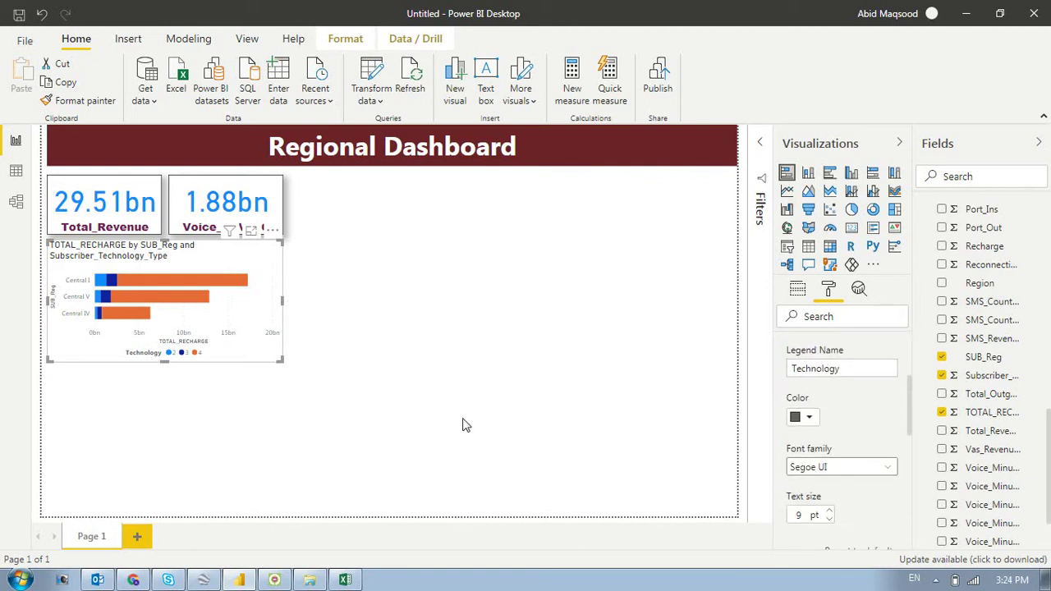
scroll(803, 396, "down", 3)
scroll(804, 396, "down", 1)
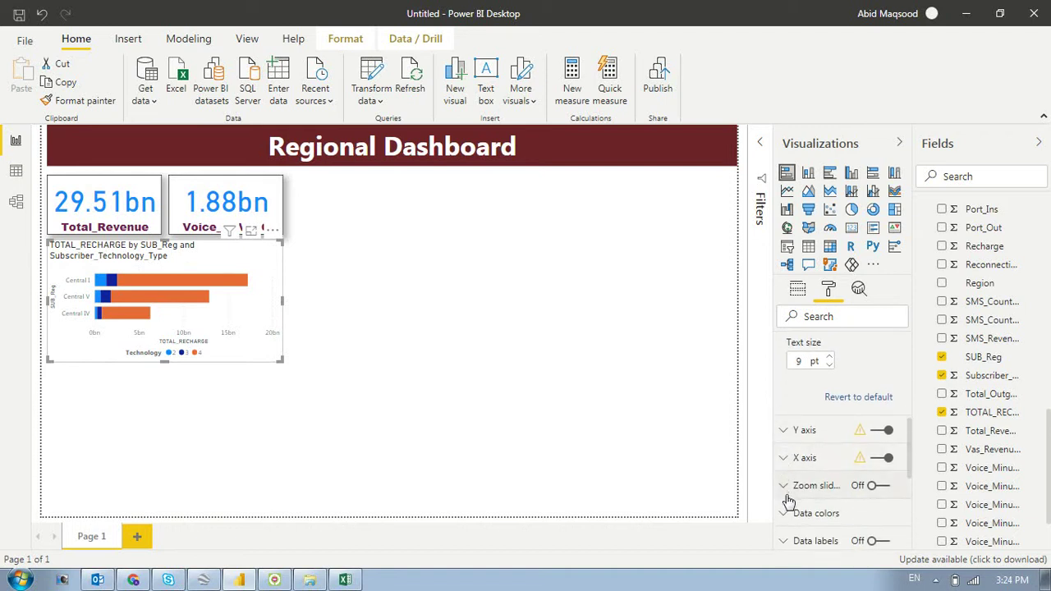
scroll(781, 516, "down", 3)
left_click(878, 465)
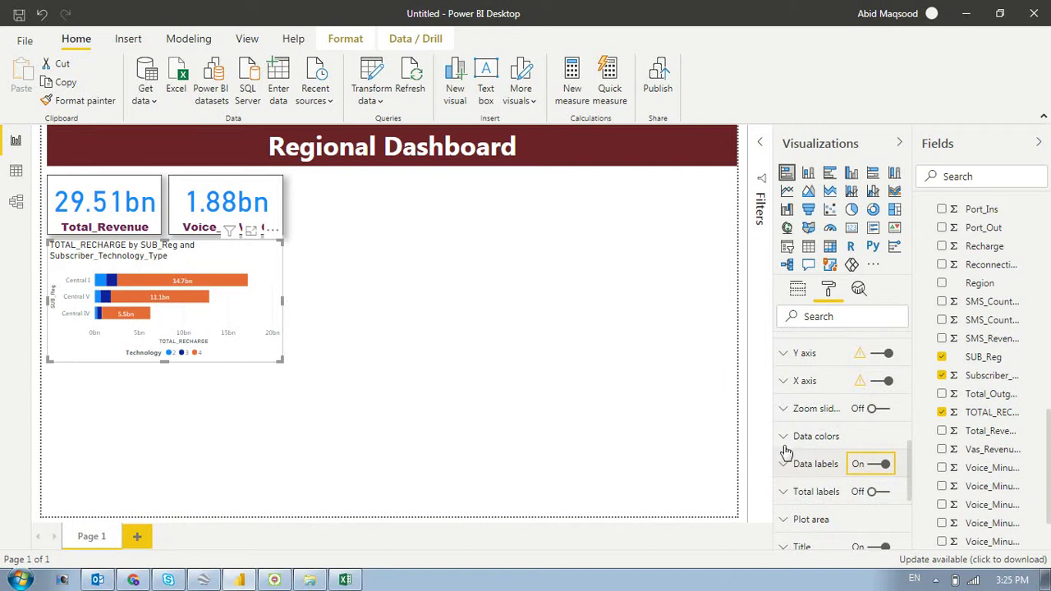
Shorten the bar chart's title text to "TOTAL RECHARGE", with a space instead of the underscore
scroll(783, 497, "down", 3)
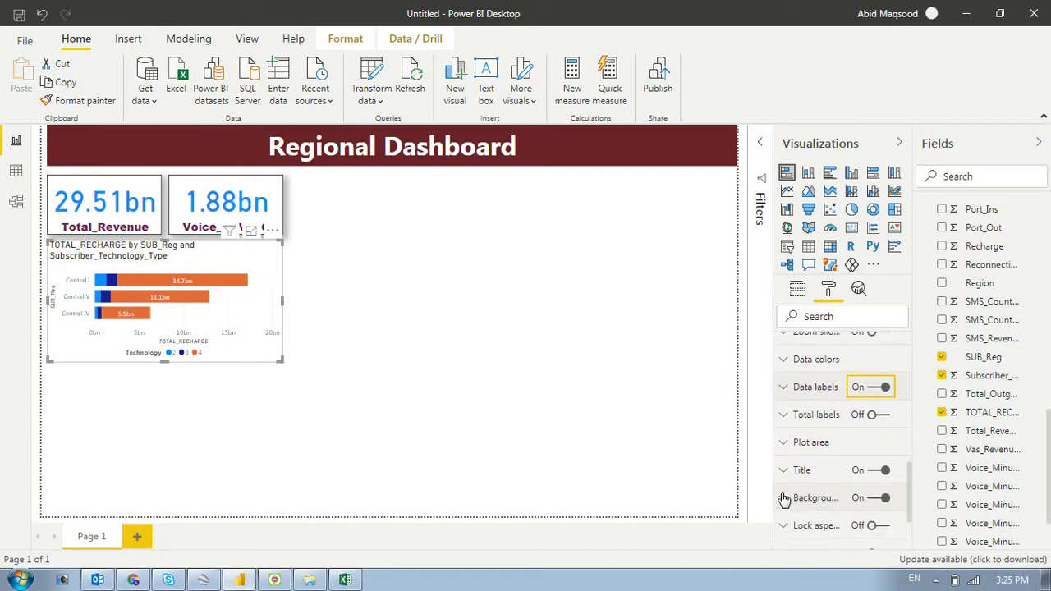
left_click(783, 471)
left_click(839, 516)
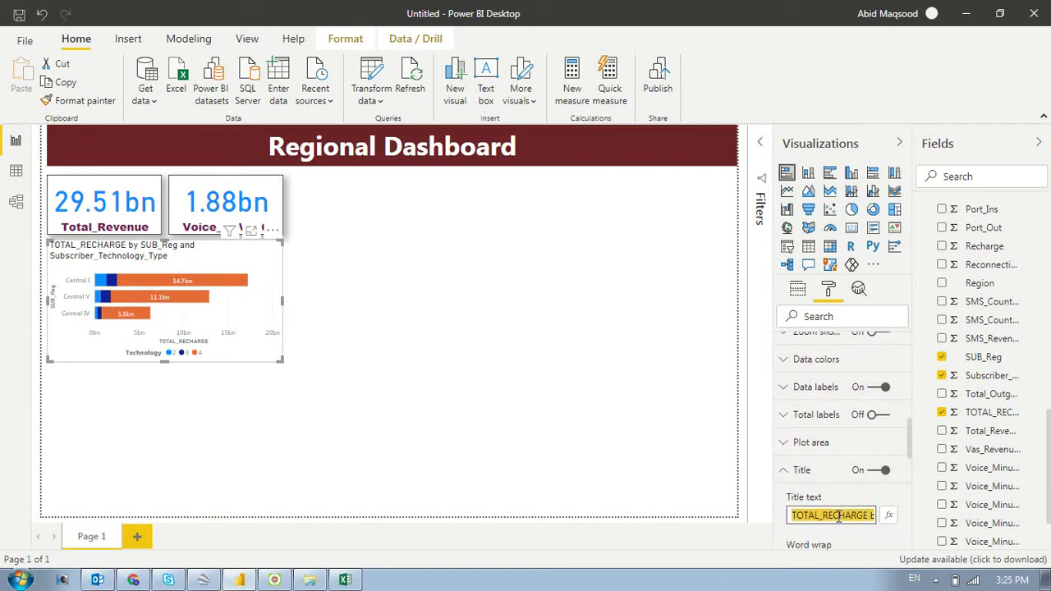
key("End")
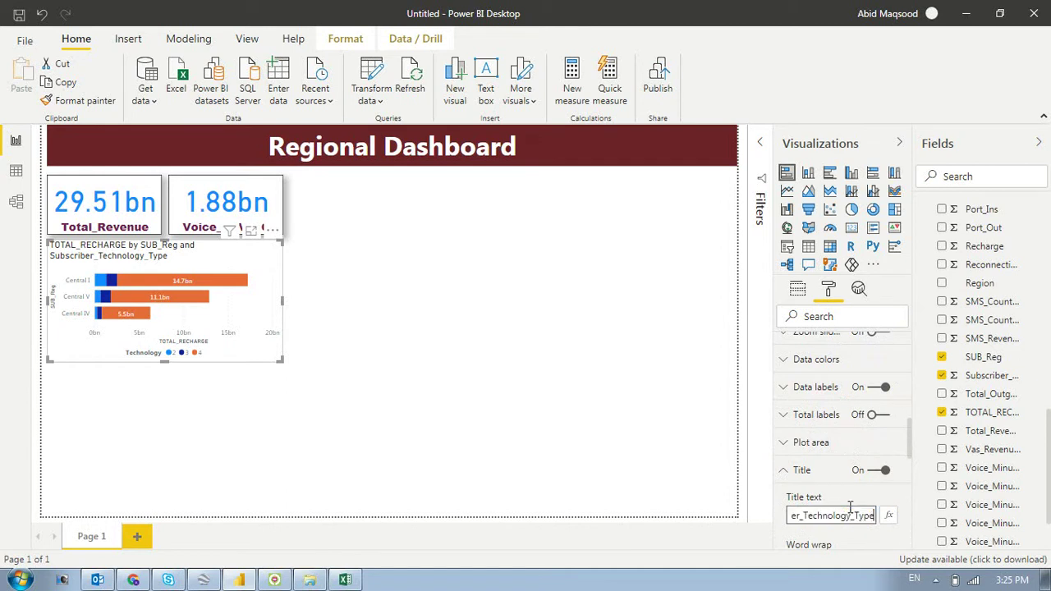
key("BackSpace")
key("Left")
key("Left")
key("Left")
key("Left")
key("Left")
key("Left")
key("Left")
key("Left")
key("Left")
key("Left")
key("Left")
key("Left")
key("Left")
key("Left")
key("Left")
key("Left")
key("Left")
key("Left")
key("Left")
key("Left")
key("Left")
key("Left")
key("Left")
key("Left")
key("Left")
key("Left")
key("Left")
key("Left")
key("Left")
key("Left")
key("shift+End")
key("Delete")
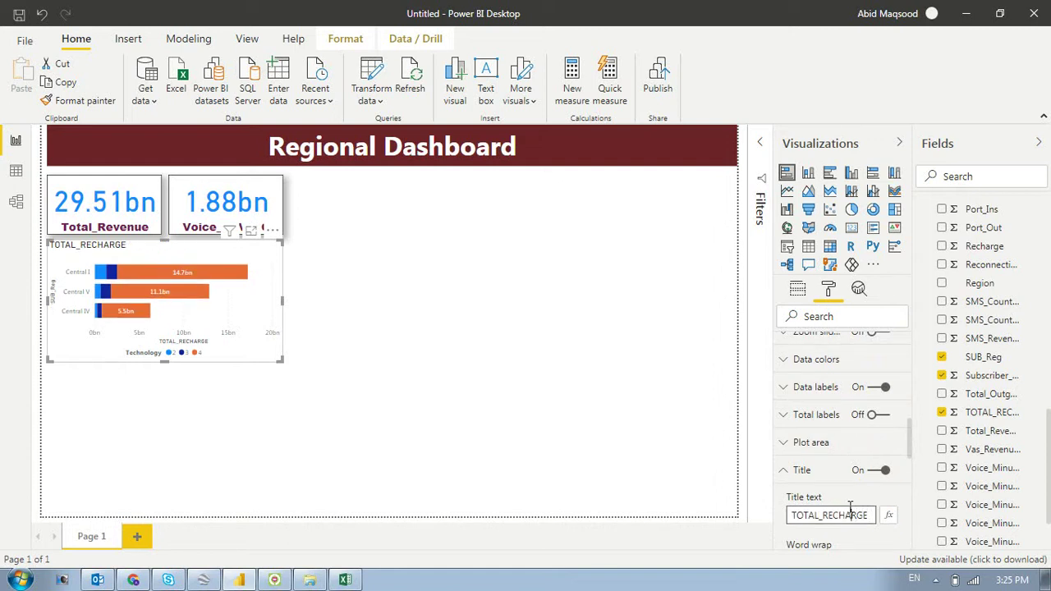
key("BackSpace")
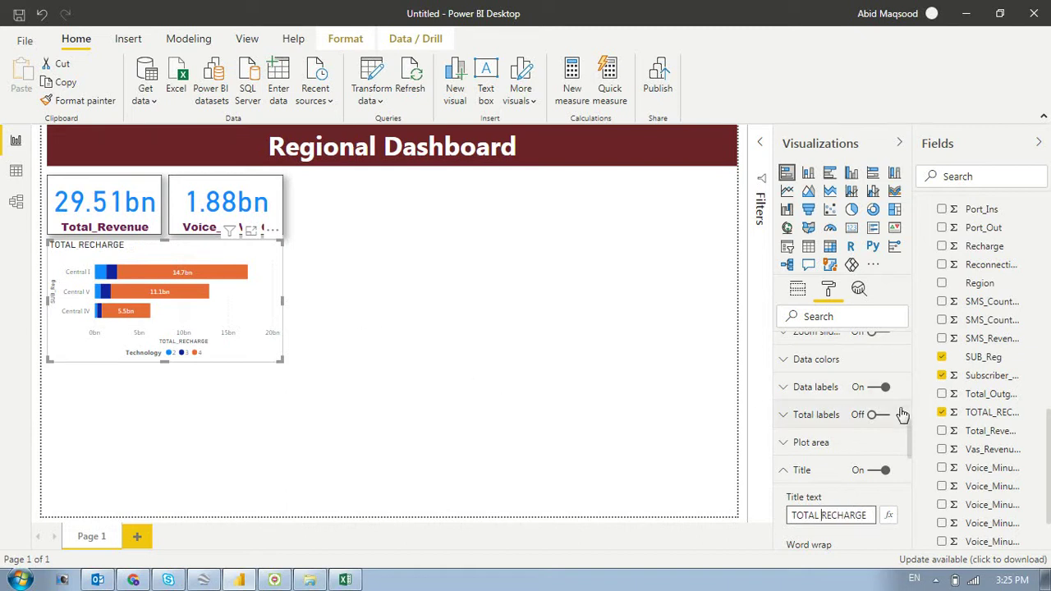
left_click(105, 253)
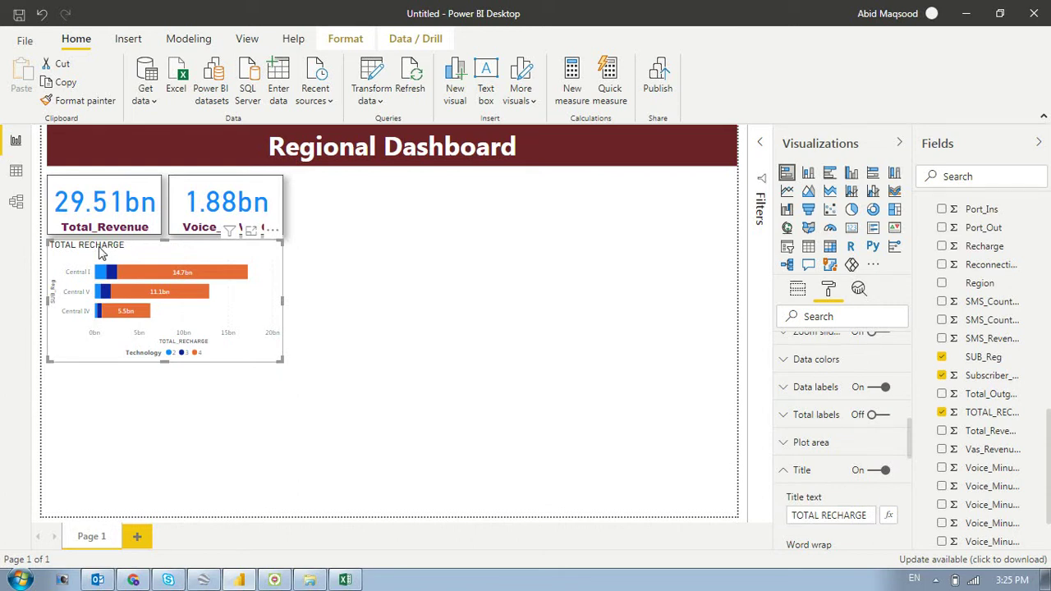
Set the bar chart title's font color to dark blue and center the title
scroll(869, 503, "down", 2)
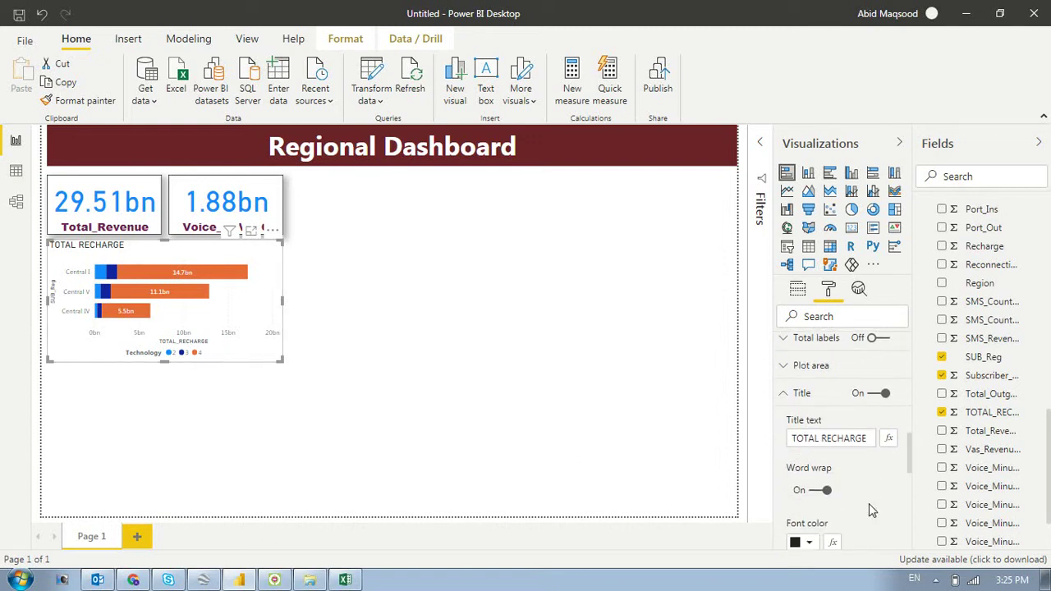
scroll(869, 503, "down", 2)
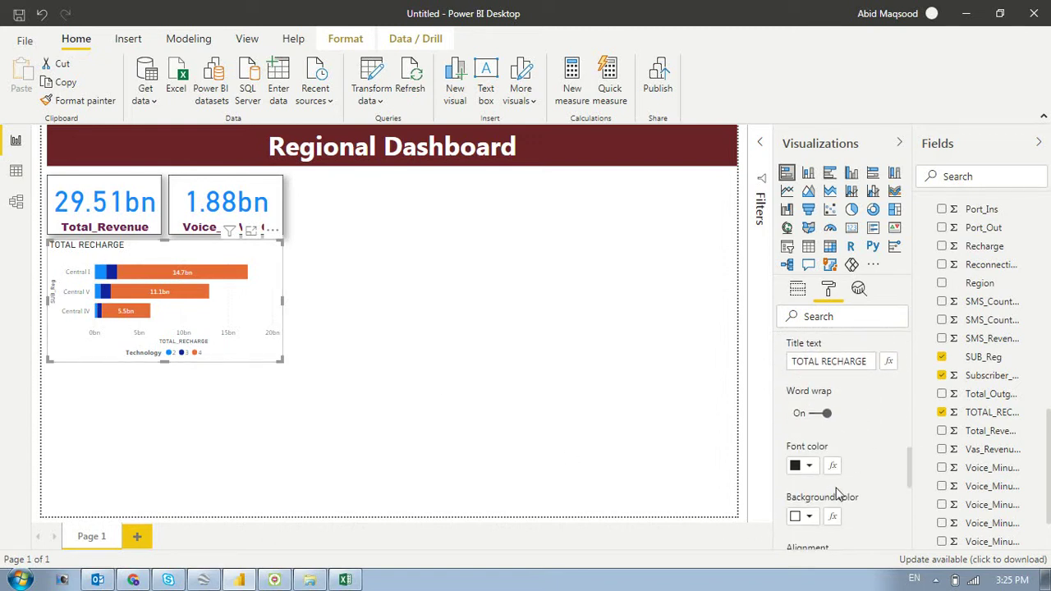
left_click(811, 468)
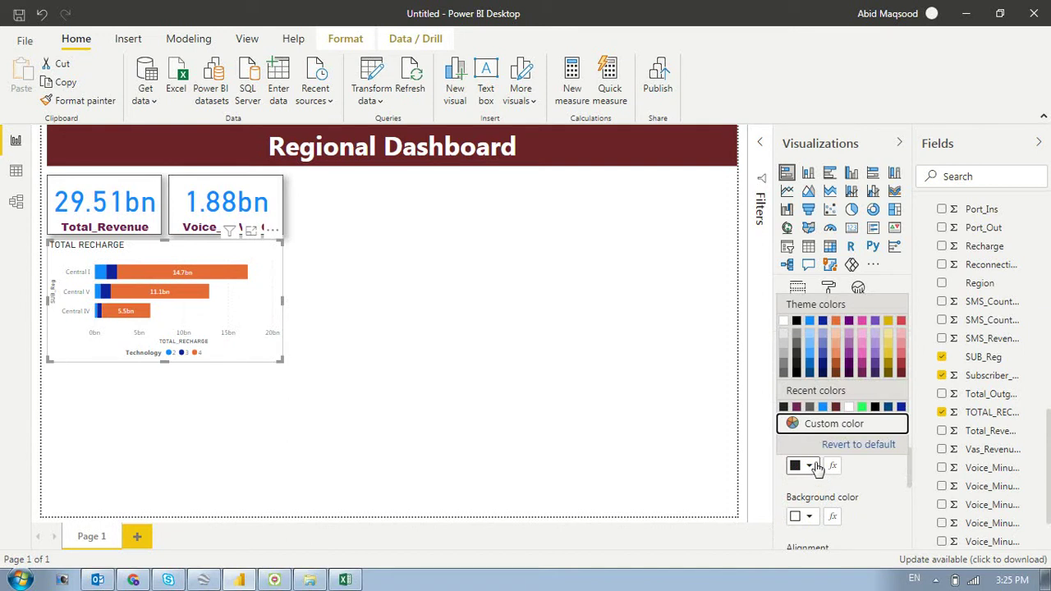
left_click(822, 322)
scroll(812, 521, "down", 2)
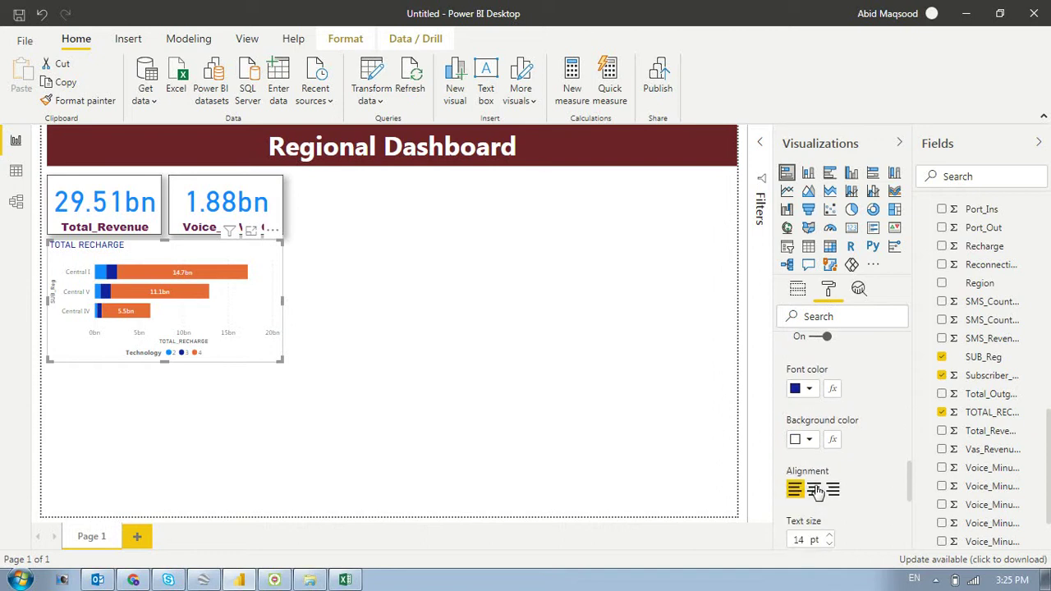
left_click(814, 489)
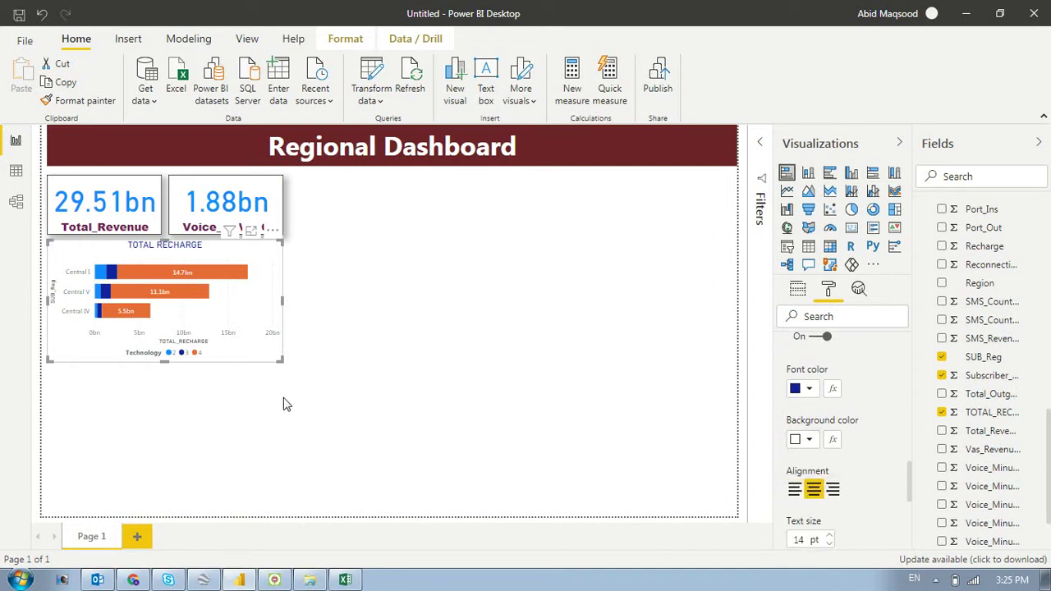
Set the bar chart title's font family to Arial Black
scroll(825, 534, "down", 2)
left_click(826, 515)
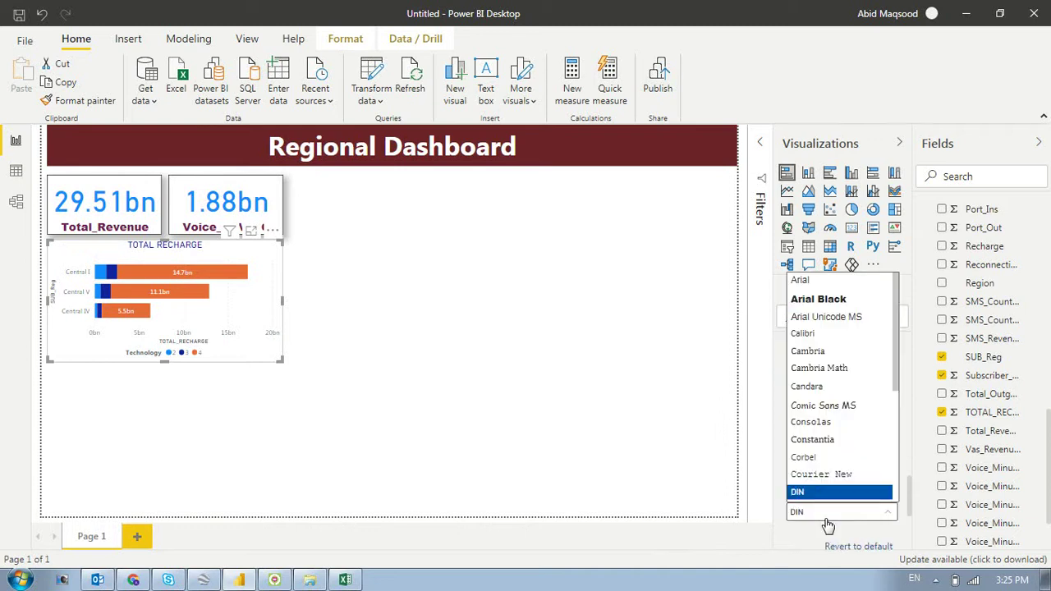
left_click(821, 299)
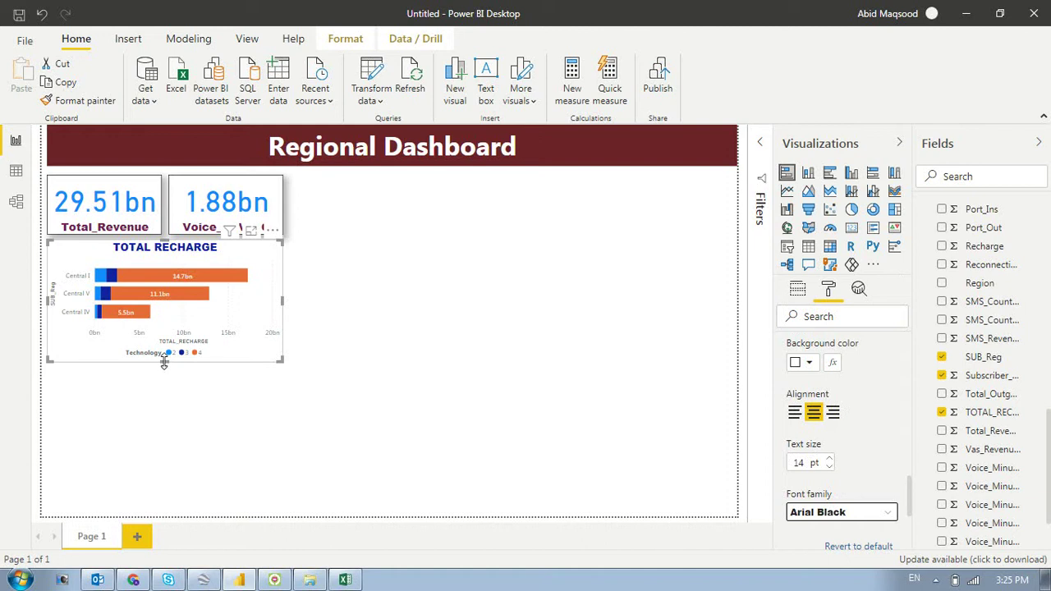
Try the zoom slider on the bar chart and turn it off again
scroll(822, 443, "up", 3)
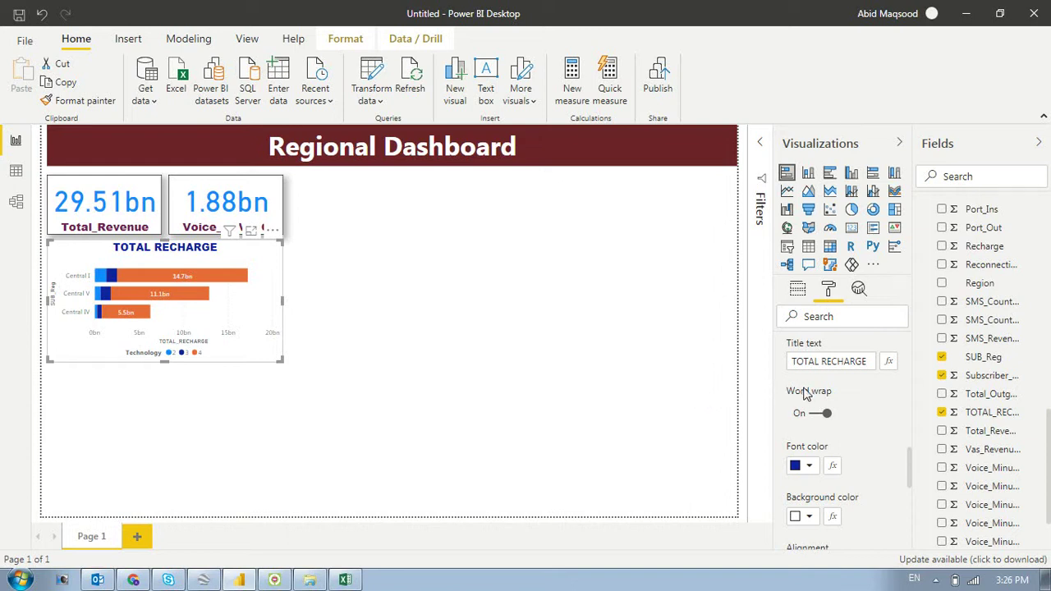
scroll(809, 397, "down", 3)
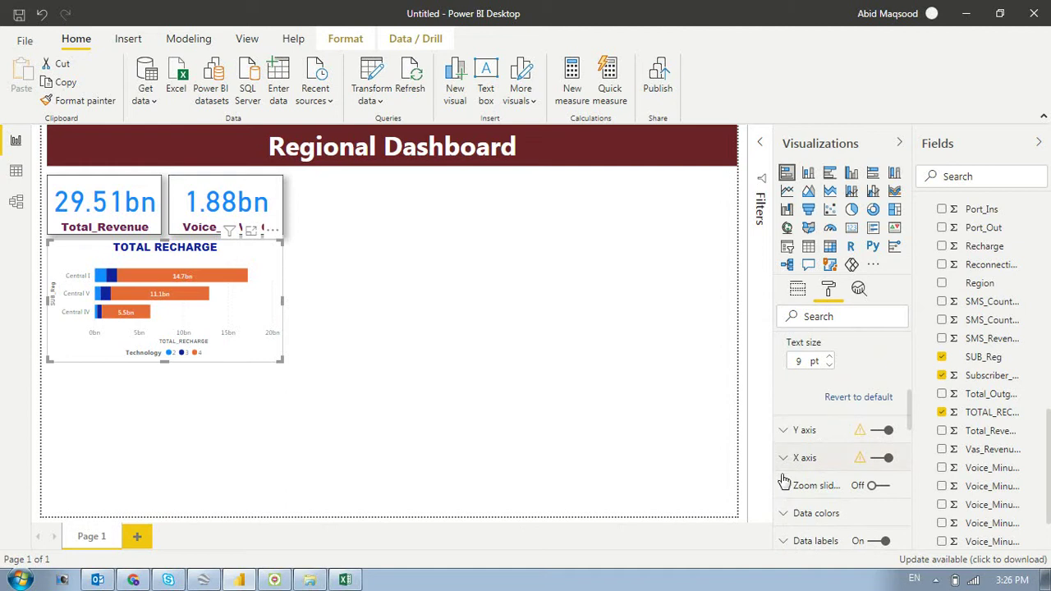
left_click(874, 488)
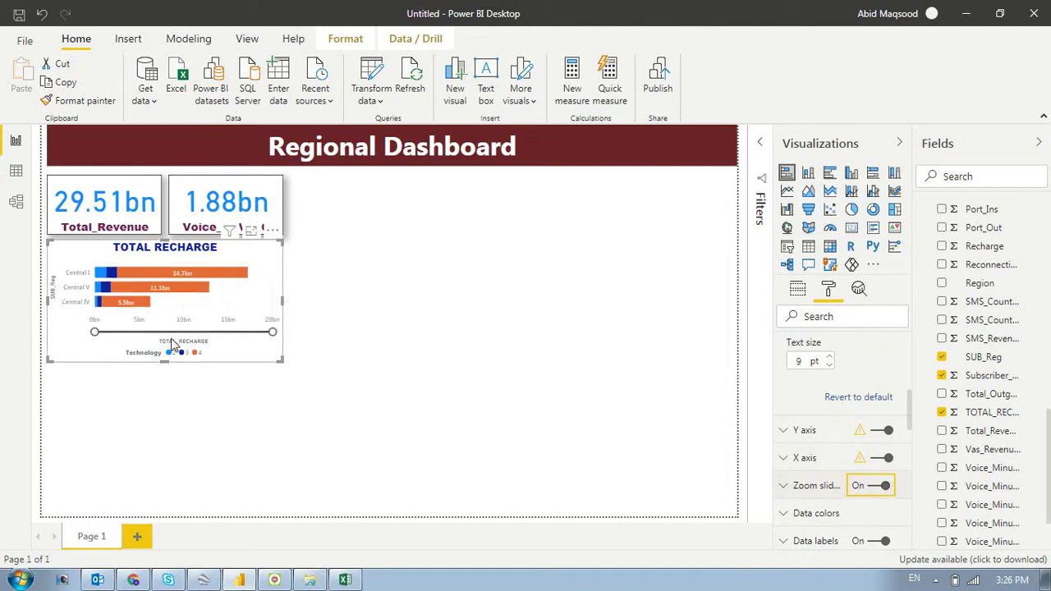
left_click(879, 486)
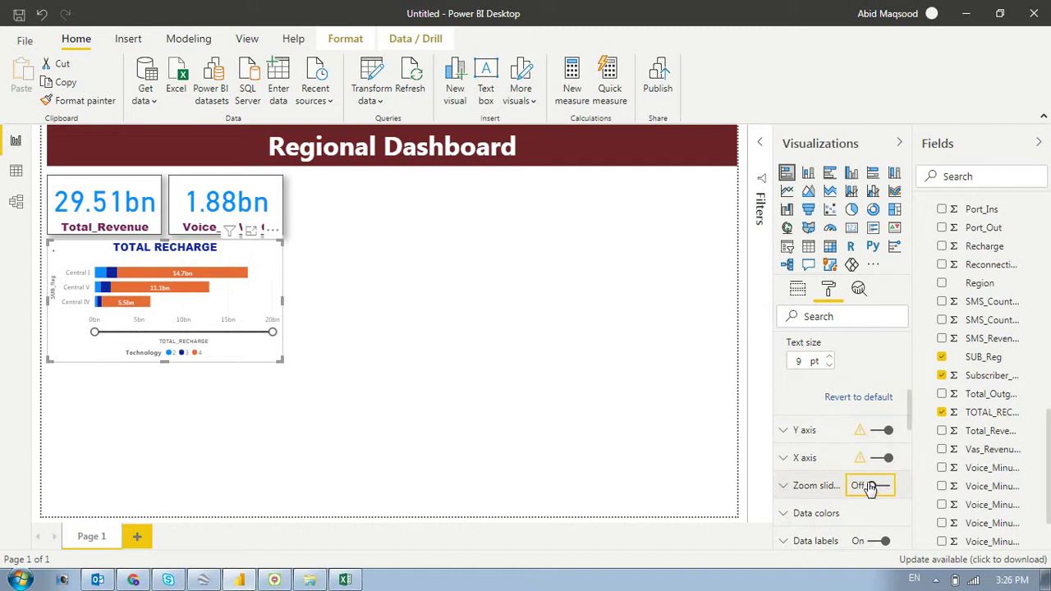
Set the bar chart's data color for Technology 2 to the red theme color
scroll(785, 428, "down", 1)
scroll(788, 425, "up", 2)
scroll(788, 426, "up", 3)
scroll(788, 427, "down", 2)
scroll(790, 428, "up", 2)
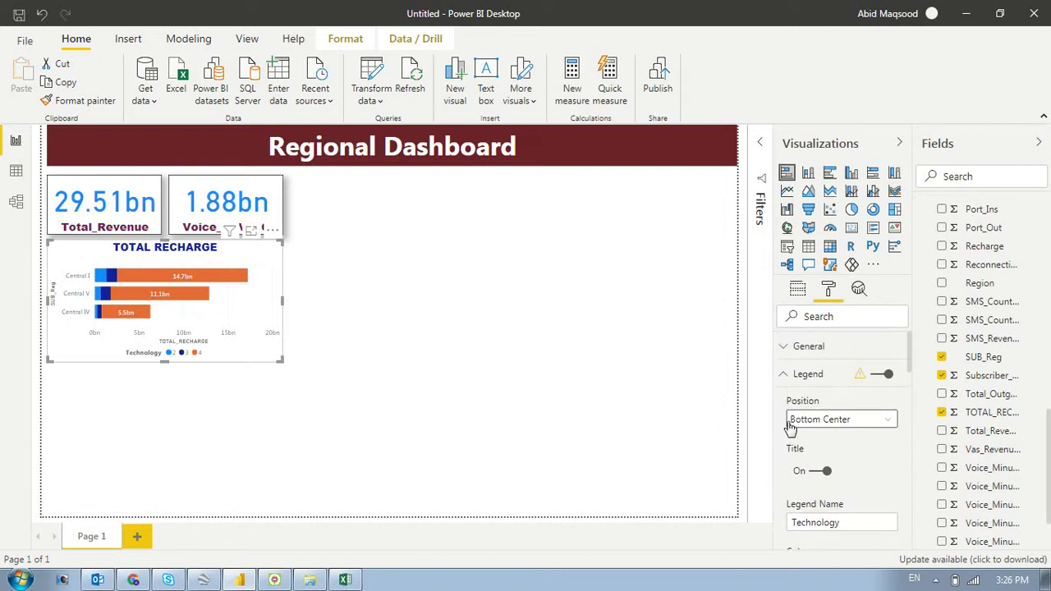
left_click(782, 374)
left_click(782, 486)
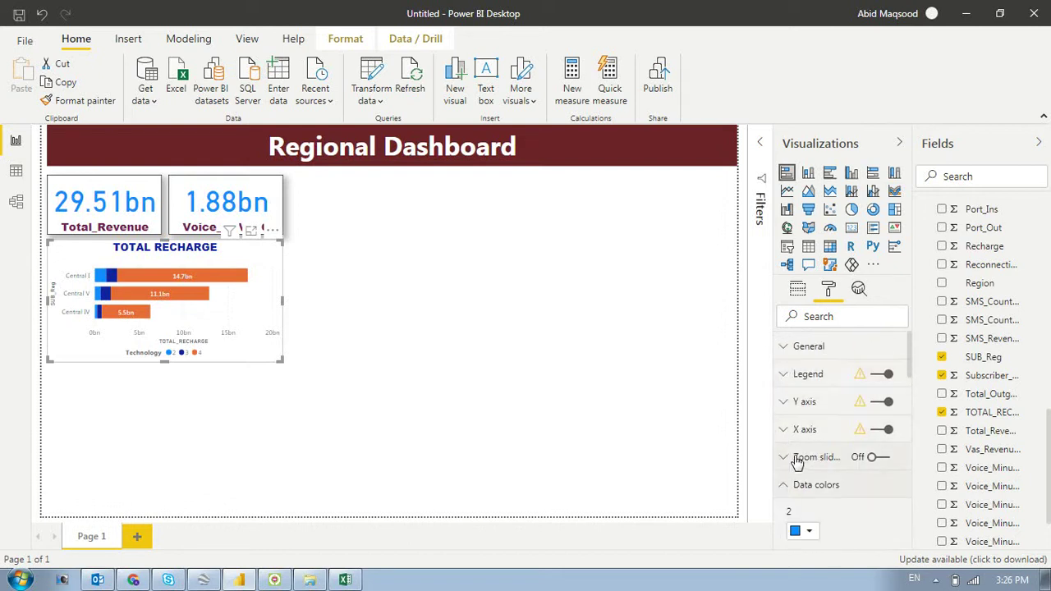
scroll(796, 462, "down", 3)
left_click(805, 378)
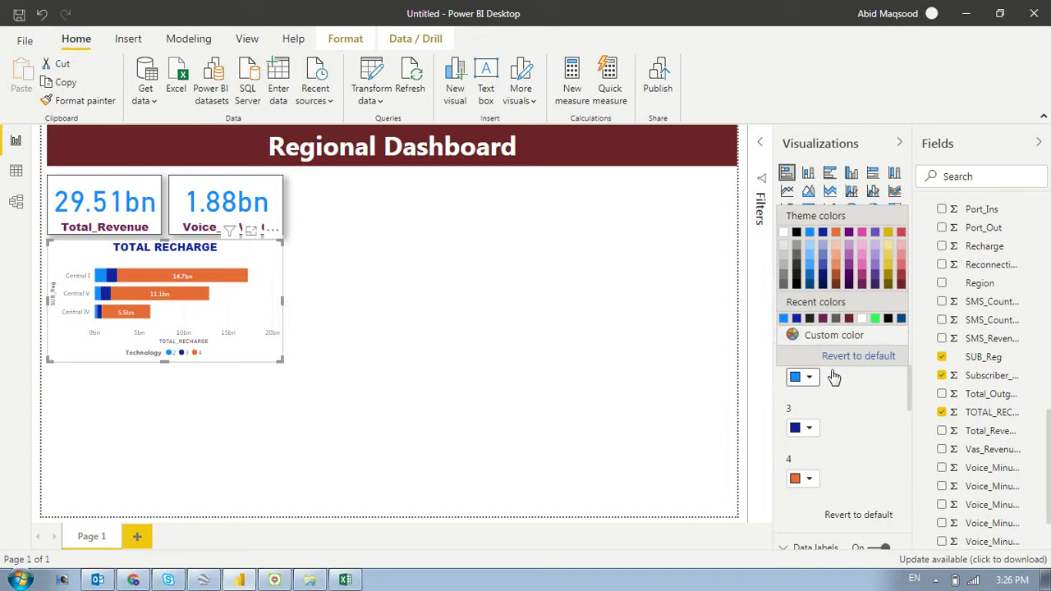
left_click(901, 232)
Set the bar chart's data colors to yellow for Technology 3 and light blue for Technology 4
left_click(809, 428)
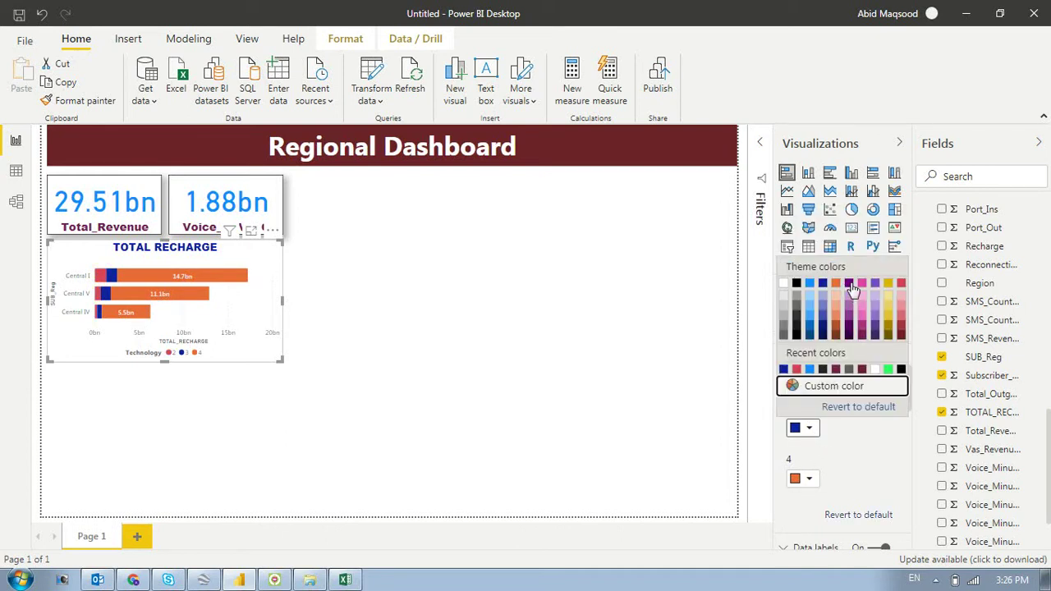
left_click(887, 284)
left_click(810, 481)
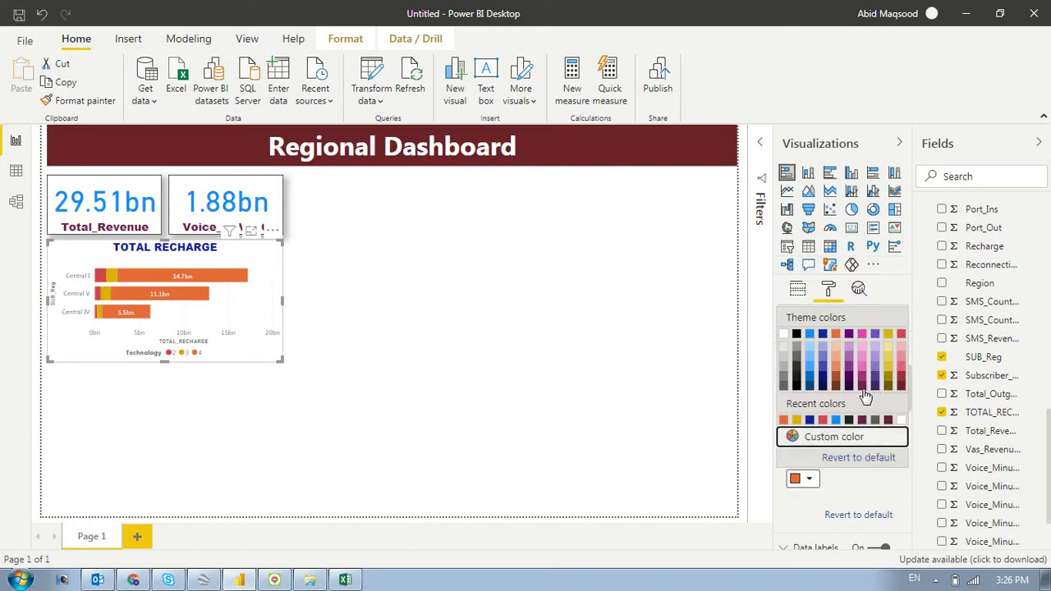
left_click(810, 337)
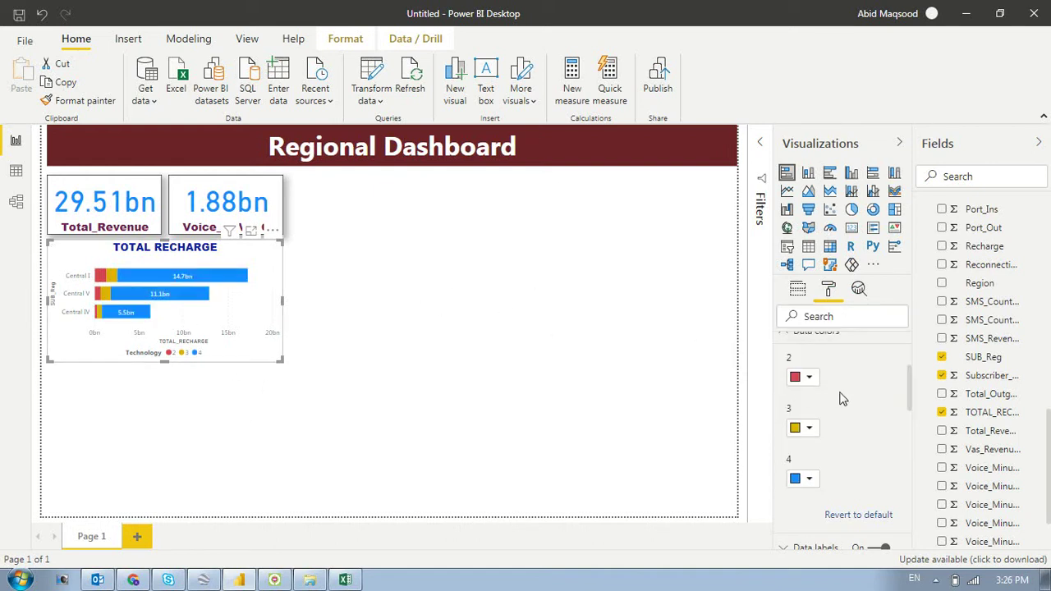
scroll(852, 375, "up", 3)
left_click(786, 486)
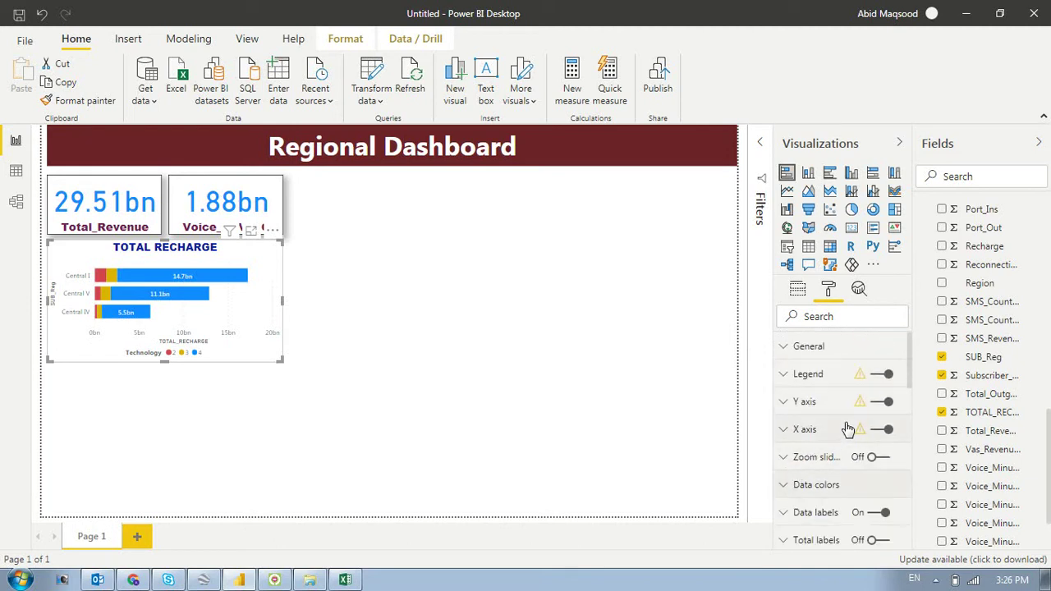
Turn on the shadow and border for the TOTAL RECHARGE bar chart, and deselect it
scroll(845, 431, "down", 2)
left_click(803, 443)
scroll(809, 464, "down", 1)
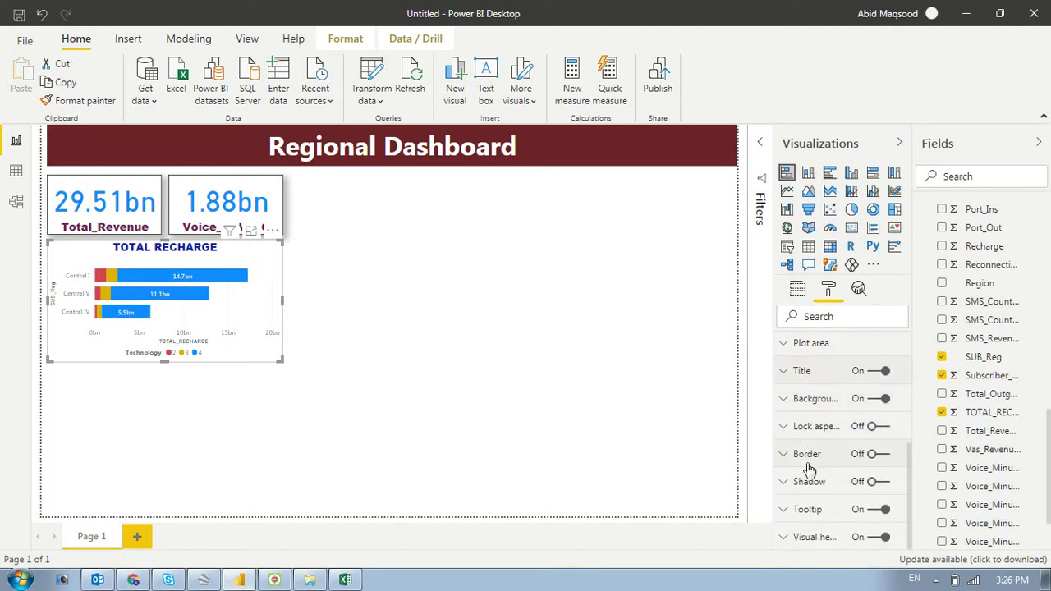
left_click(883, 482)
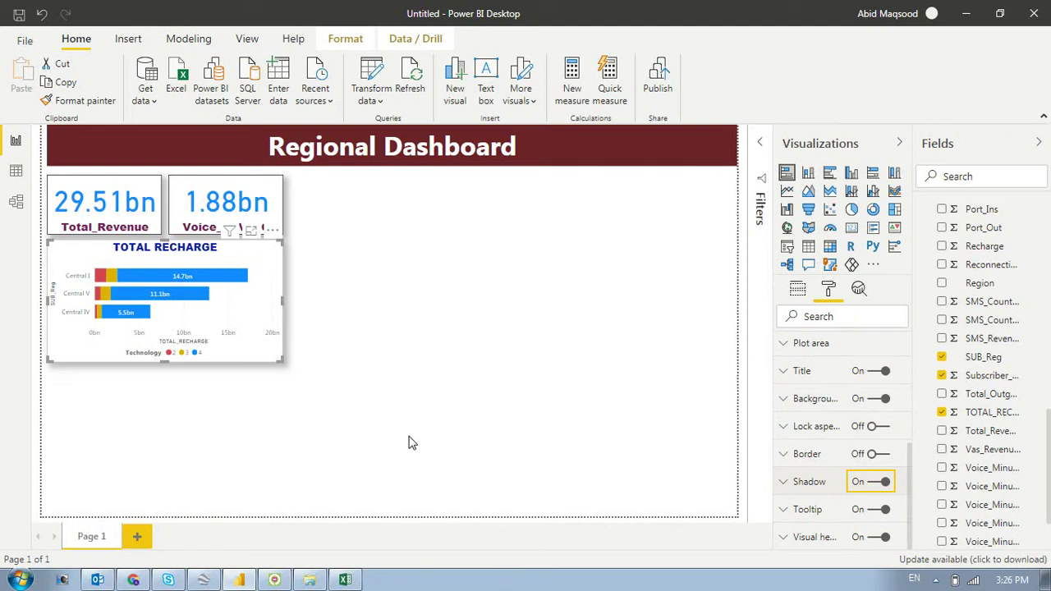
left_click(875, 454)
left_click(373, 361)
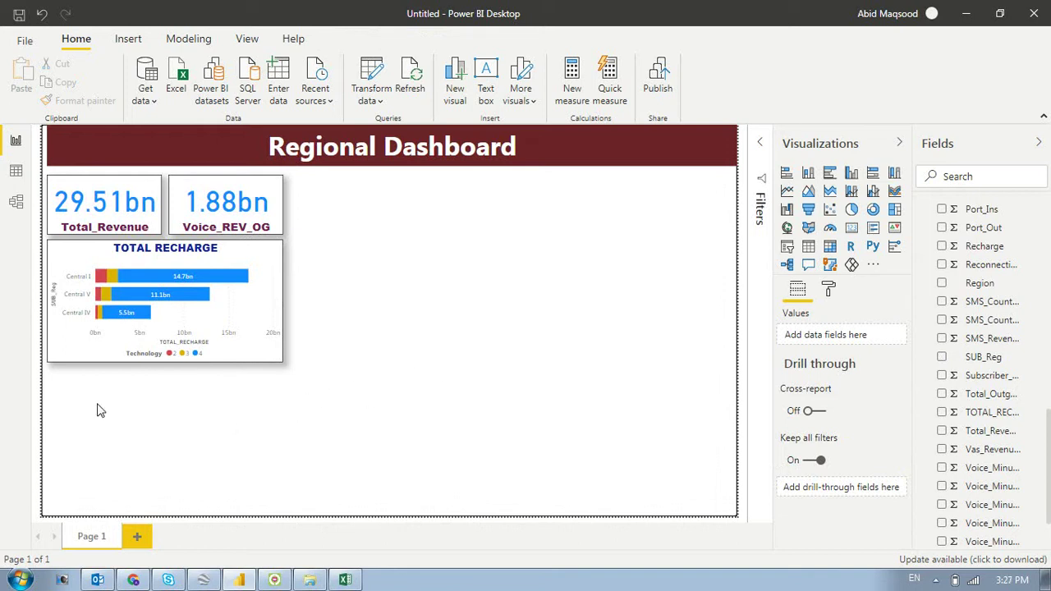
Save the report as a Power BI file (*.pbix) named "Training DB" in the Excel Training folder
mouse_move(162, 273)
left_click(18, 14)
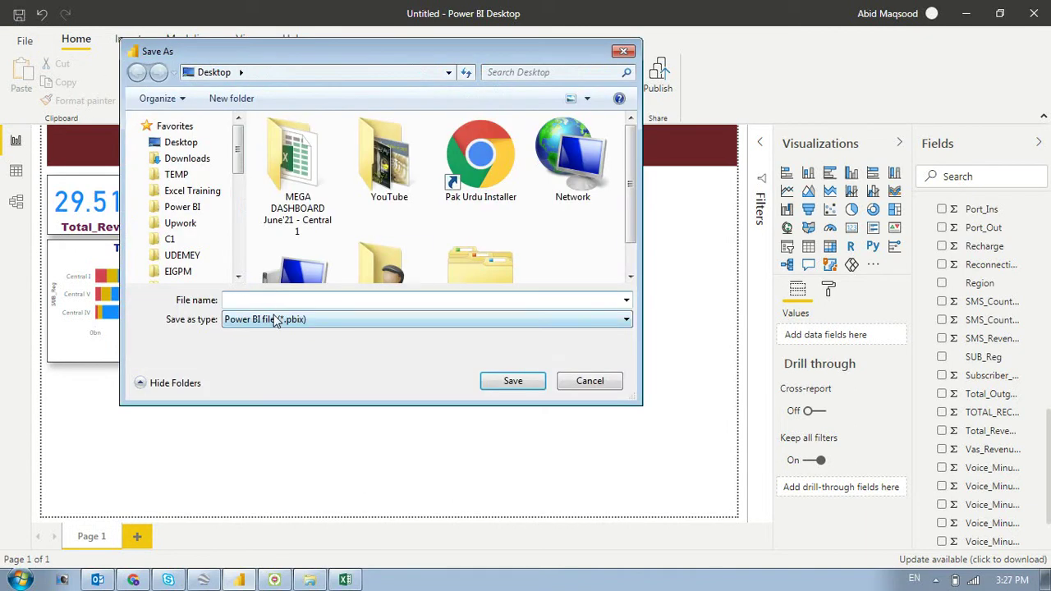
left_click(277, 319)
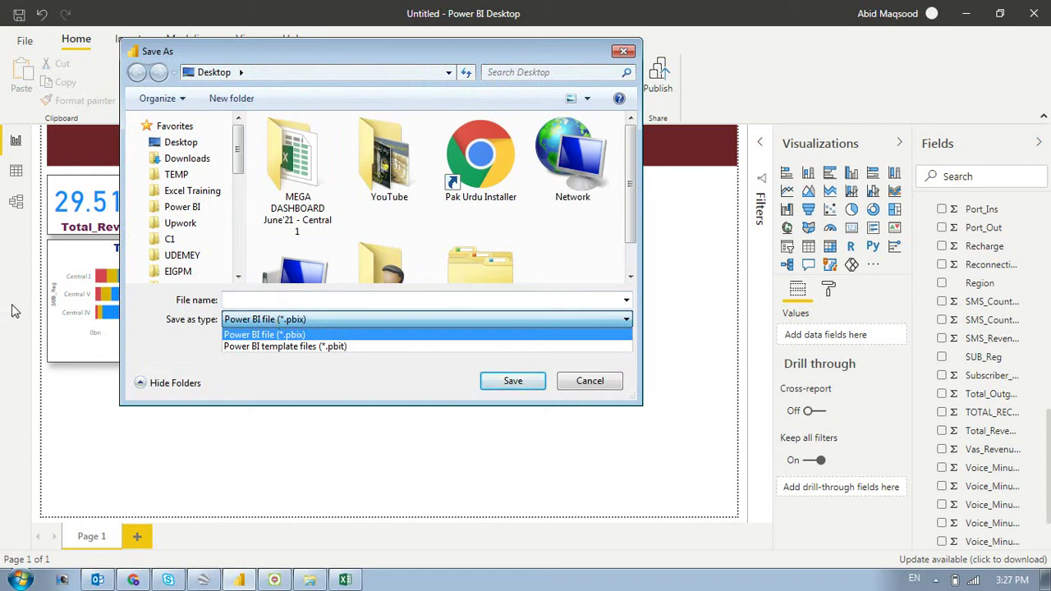
left_click(234, 300)
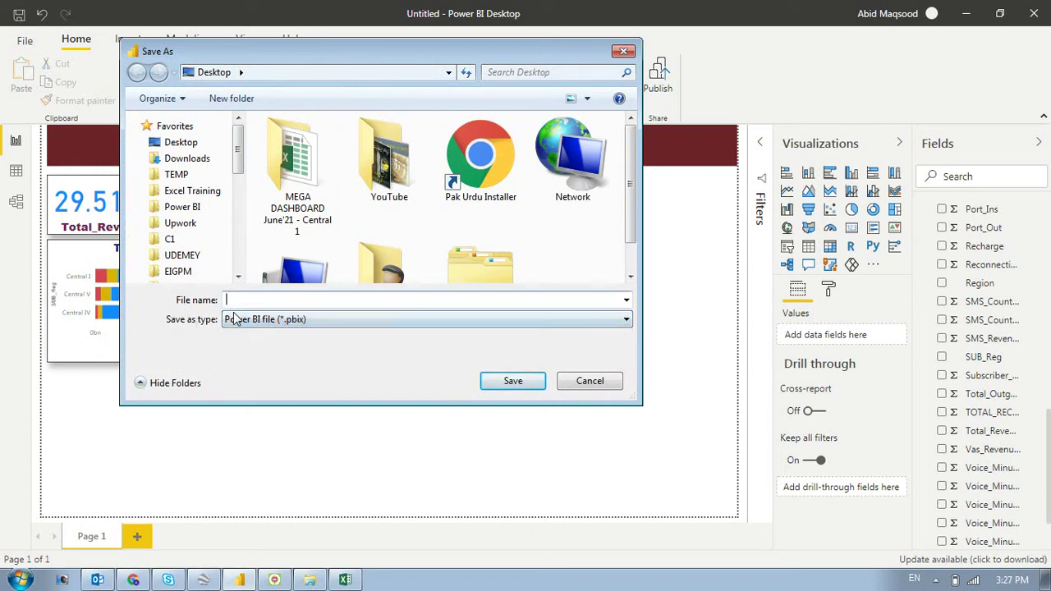
type("Training DB")
left_click(193, 191)
left_click(512, 381)
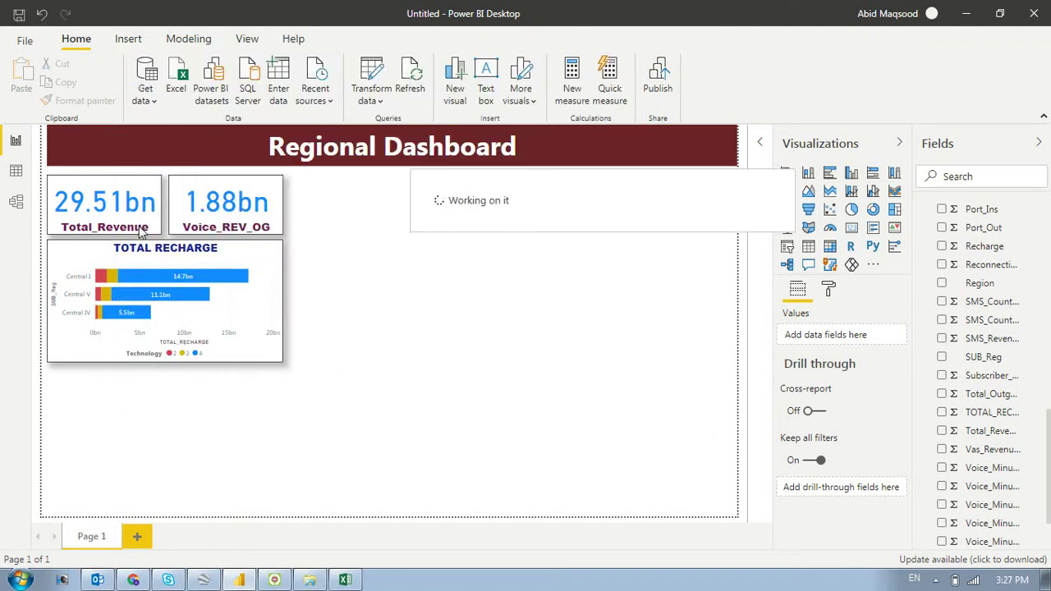
Save a copy of the report as a Power BI template file (*.pbit), leaving the template description empty
left_click(28, 40)
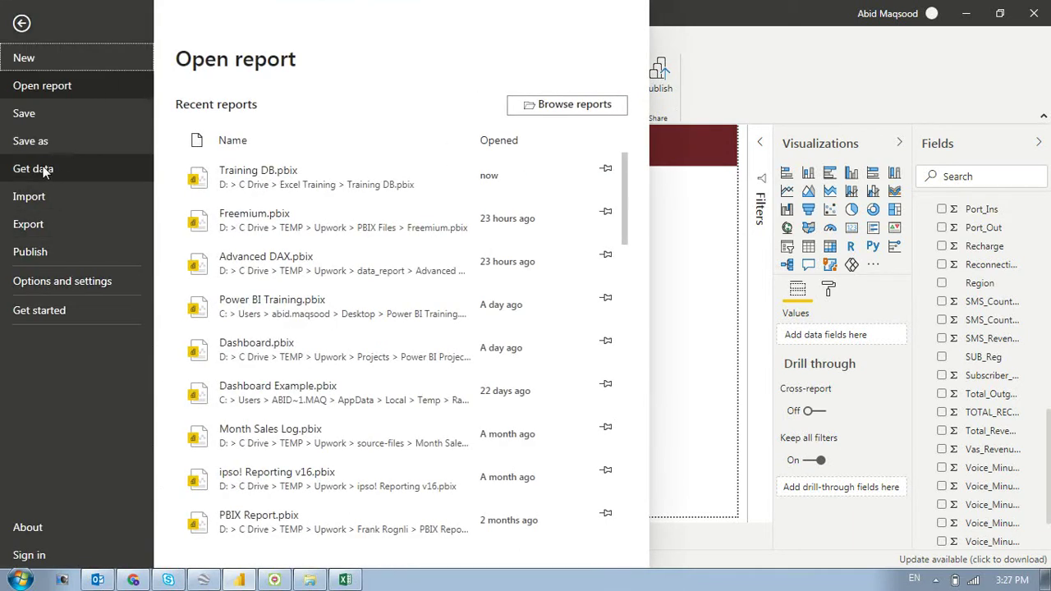
left_click(42, 143)
left_click(295, 320)
left_click(303, 345)
left_click(512, 380)
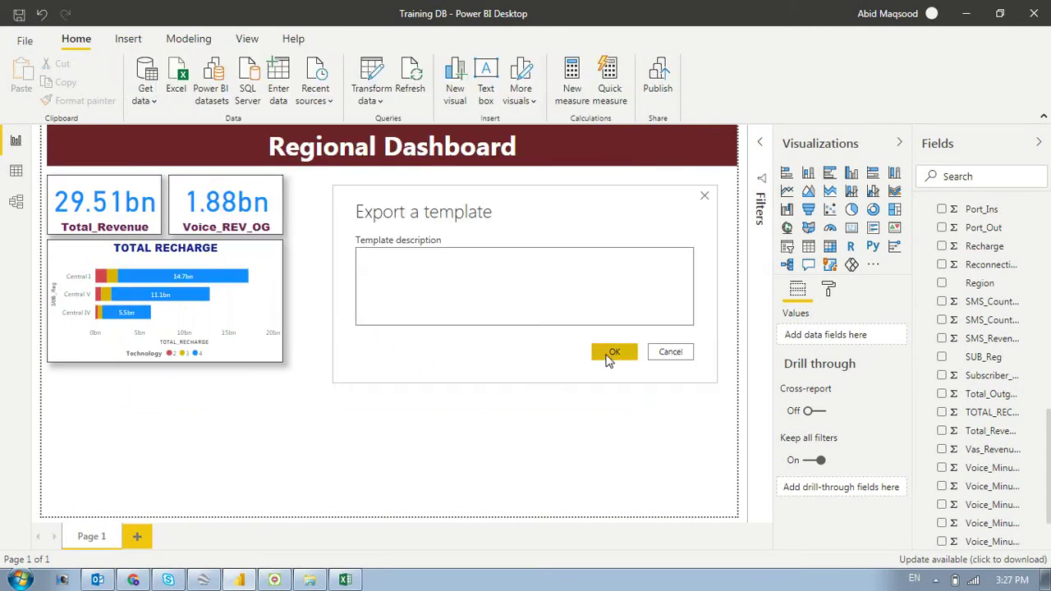
left_click(611, 353)
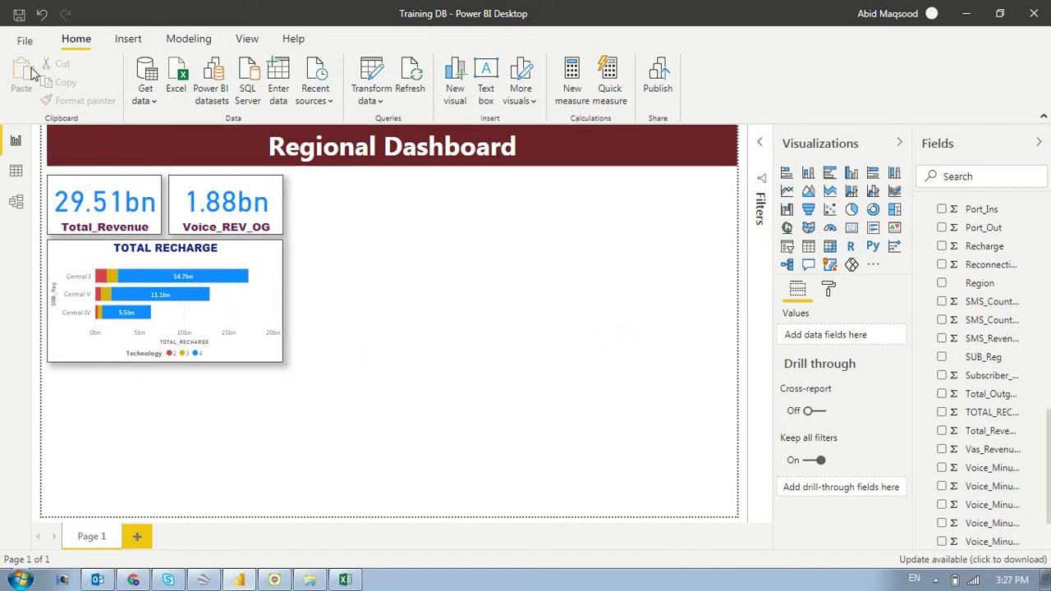
Export the report to PDF
left_click(26, 41)
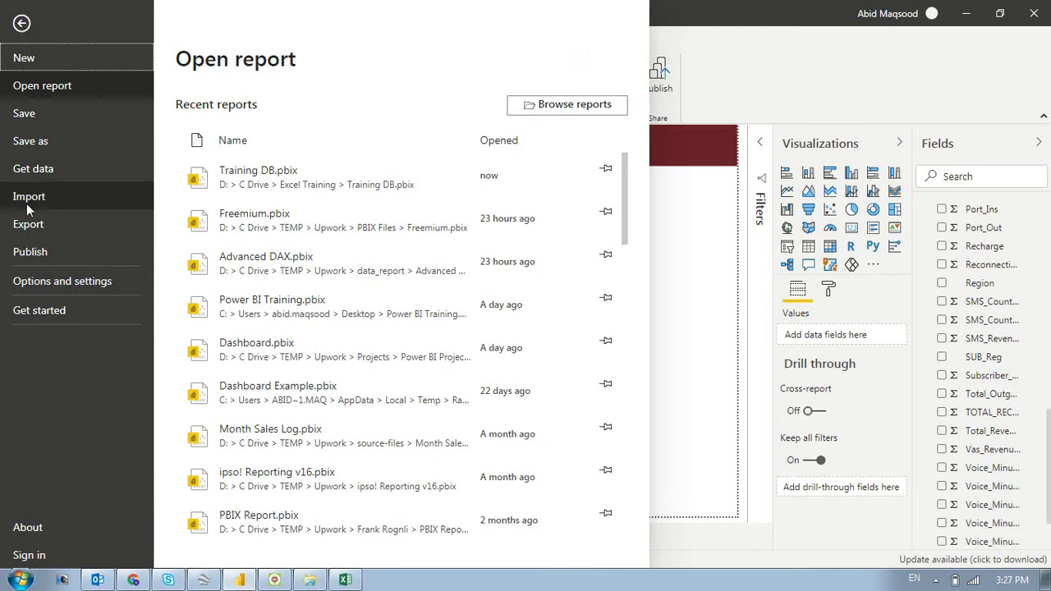
left_click(28, 231)
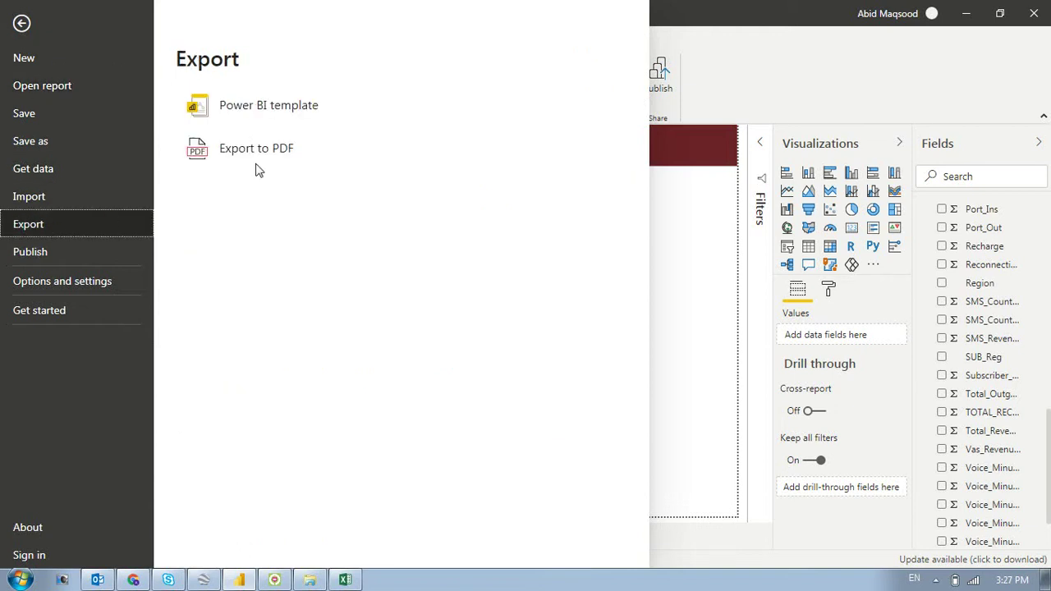
left_click(263, 151)
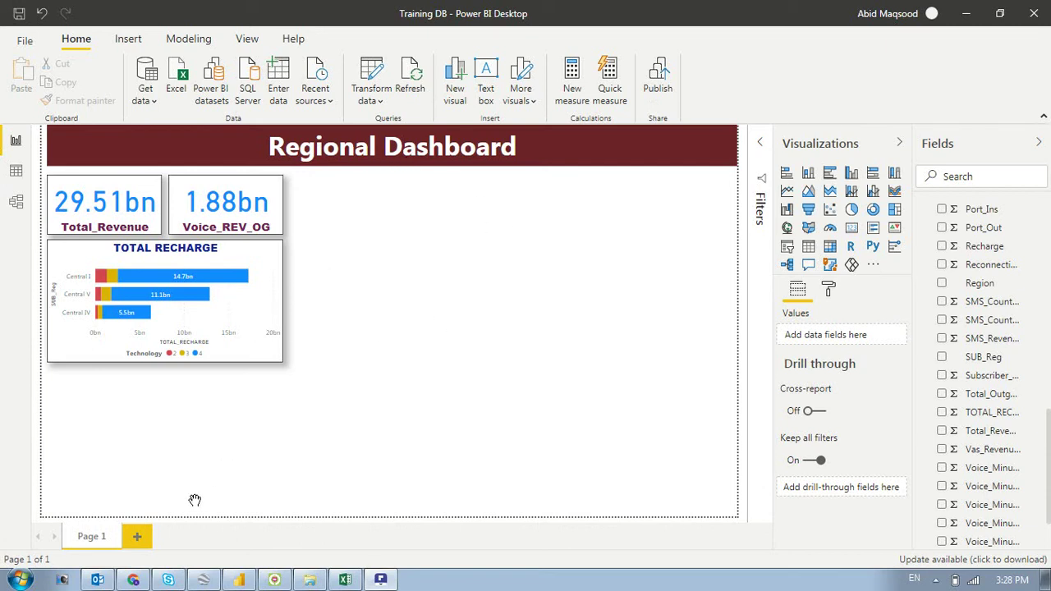
Check the saved Training DB files in the Excel Training folder in Windows Explorer, and return to Power BI Desktop
left_click(309, 580)
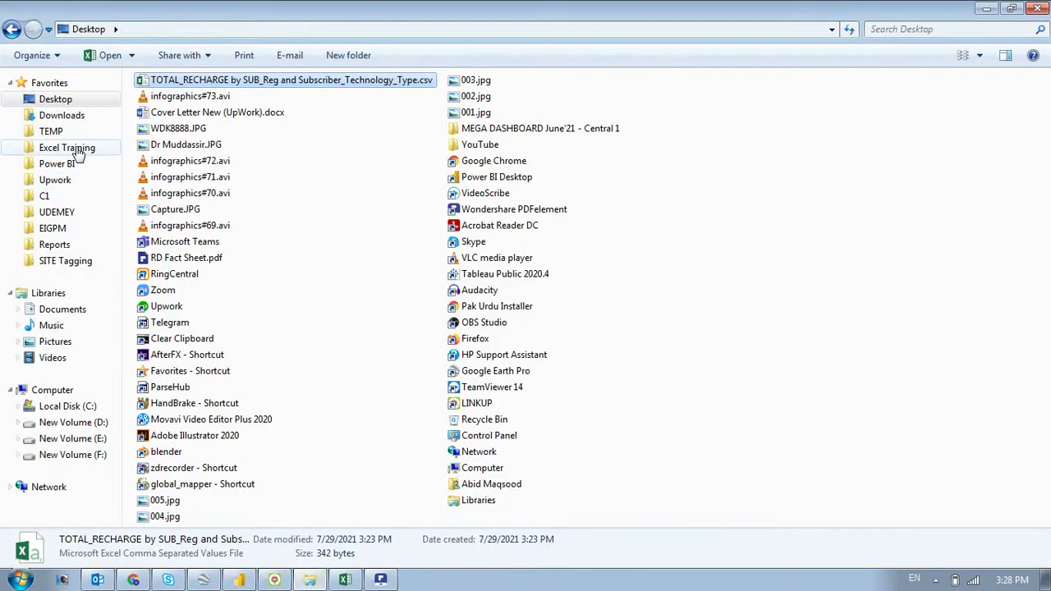
left_click(78, 149)
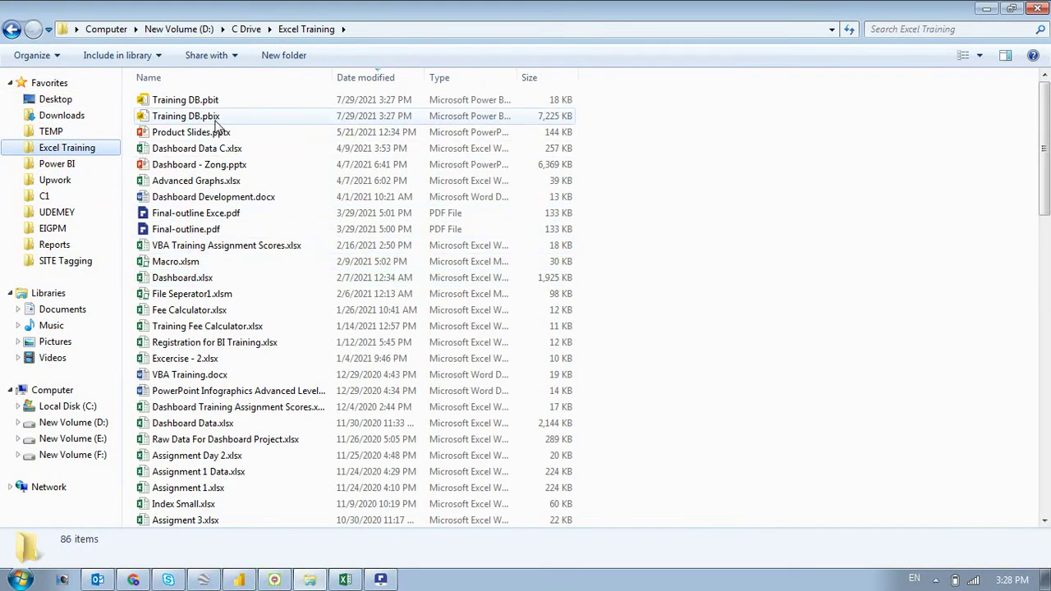
left_click(315, 123)
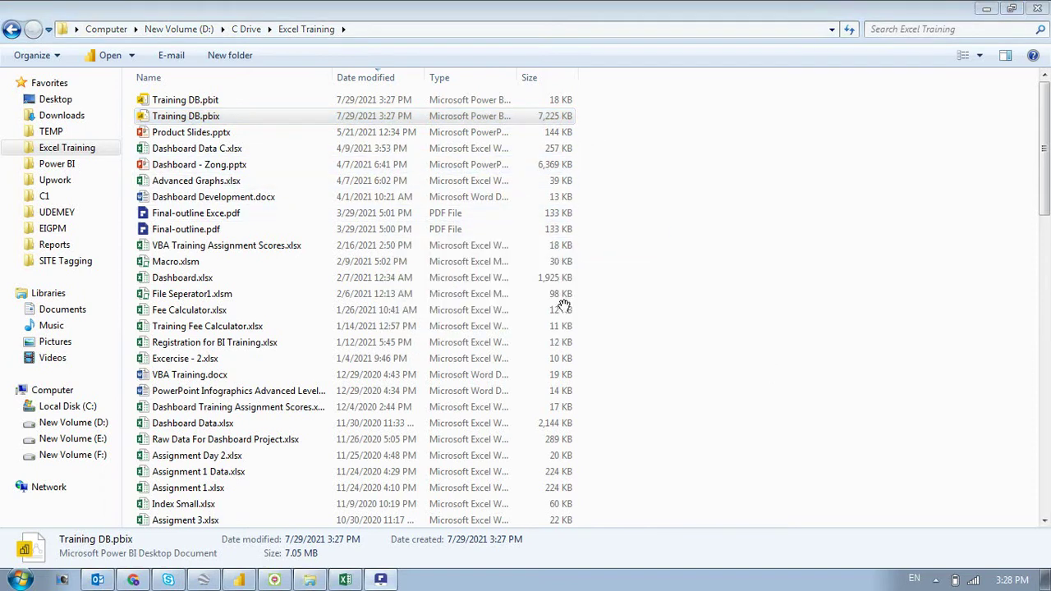
key("alt+Tab")
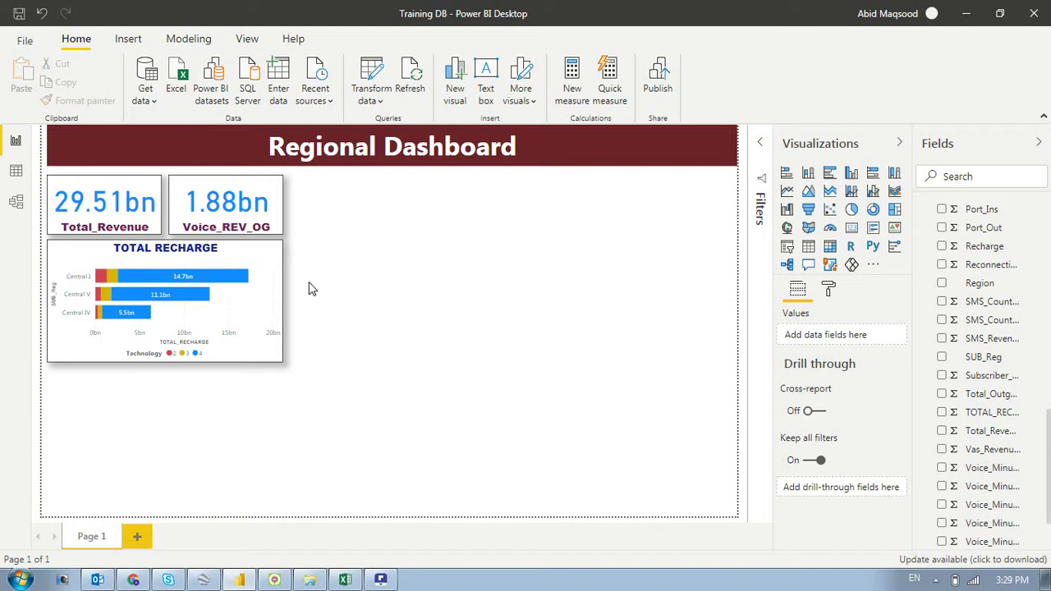
Spotlight the TOTAL RECHARGE bar chart, and delete the stray Q&A visual beside it
left_click(275, 212)
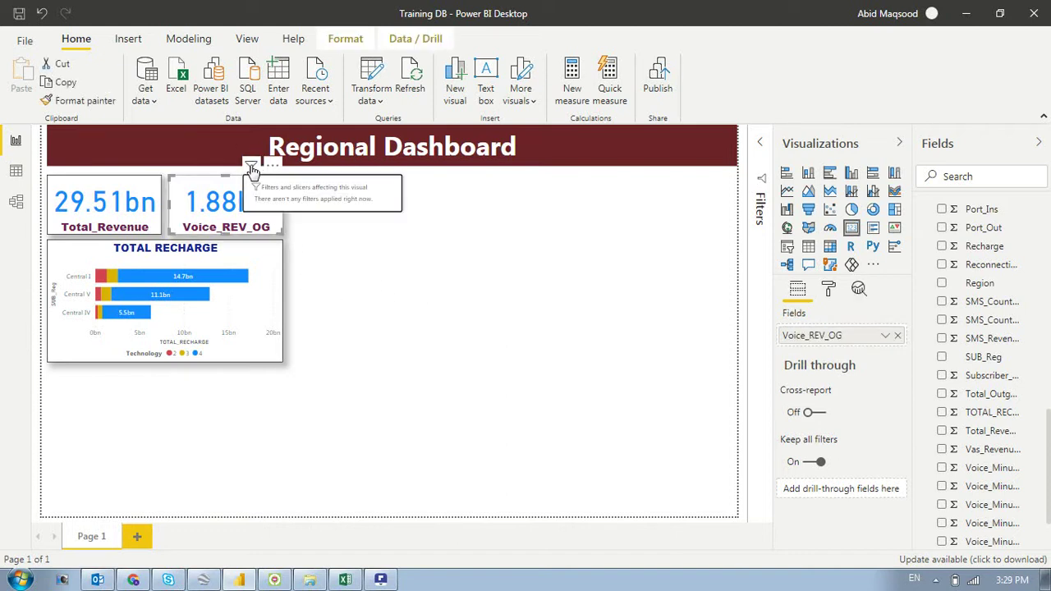
left_click(254, 261)
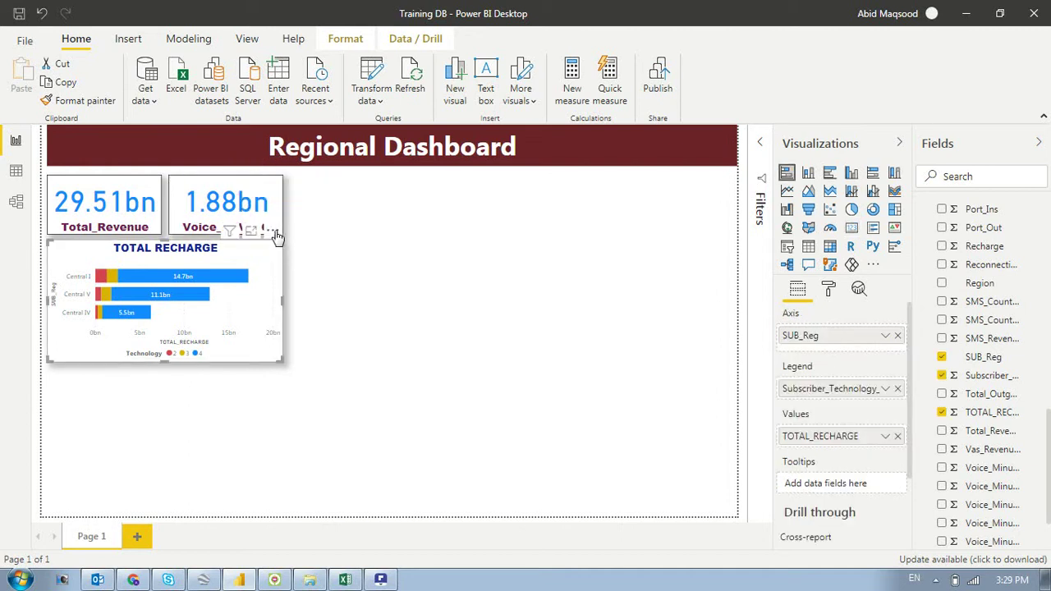
left_click(274, 231)
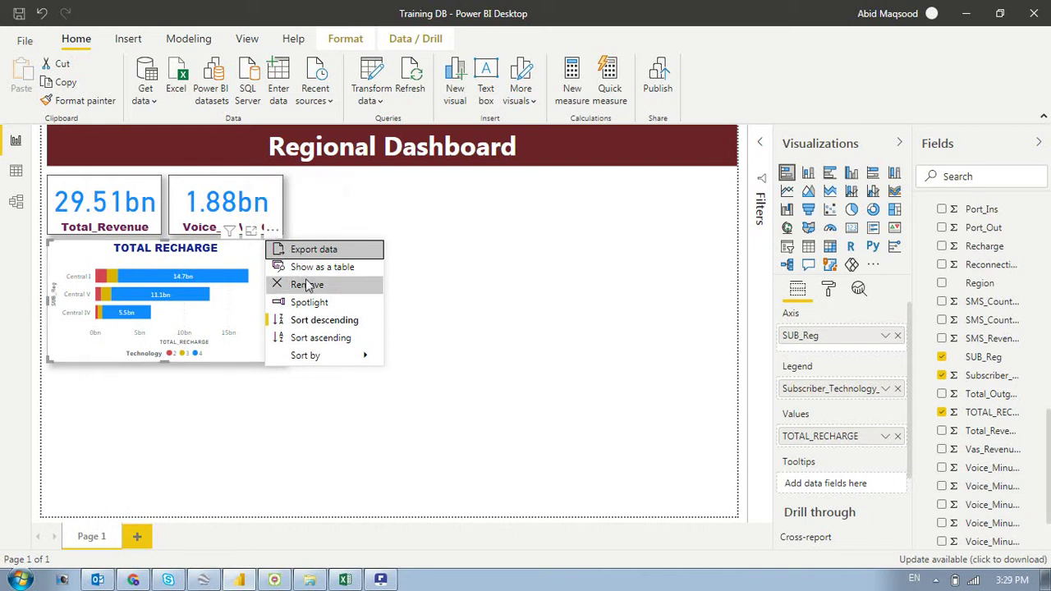
left_click(317, 304)
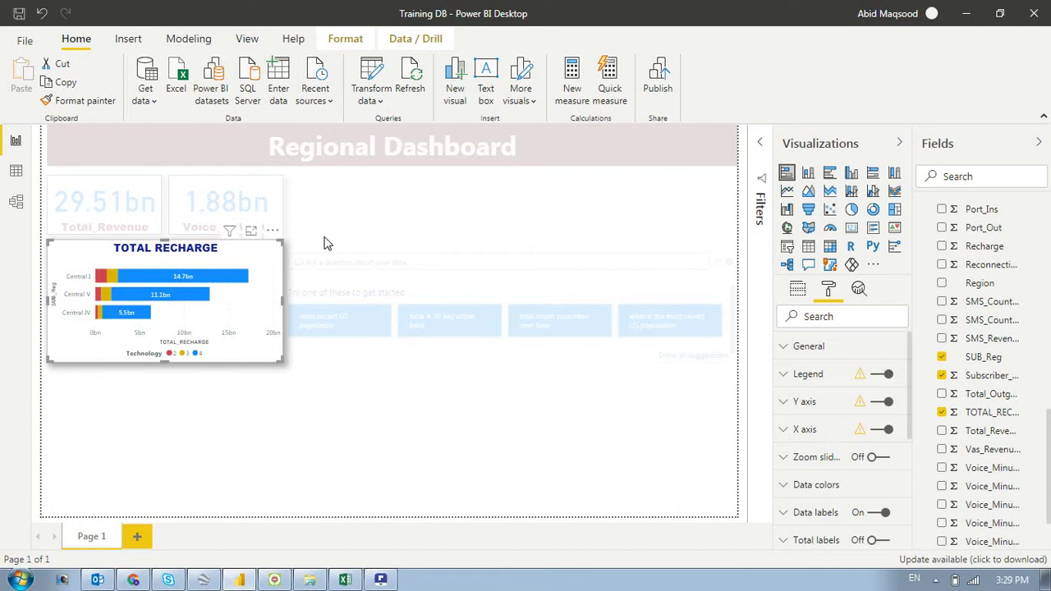
left_click(340, 282)
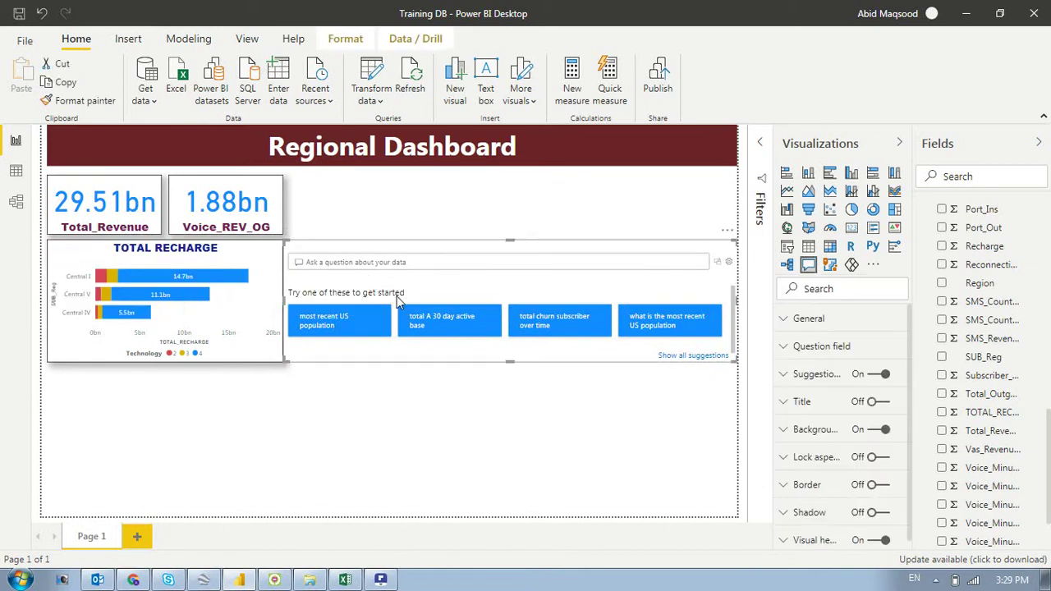
key("Delete")
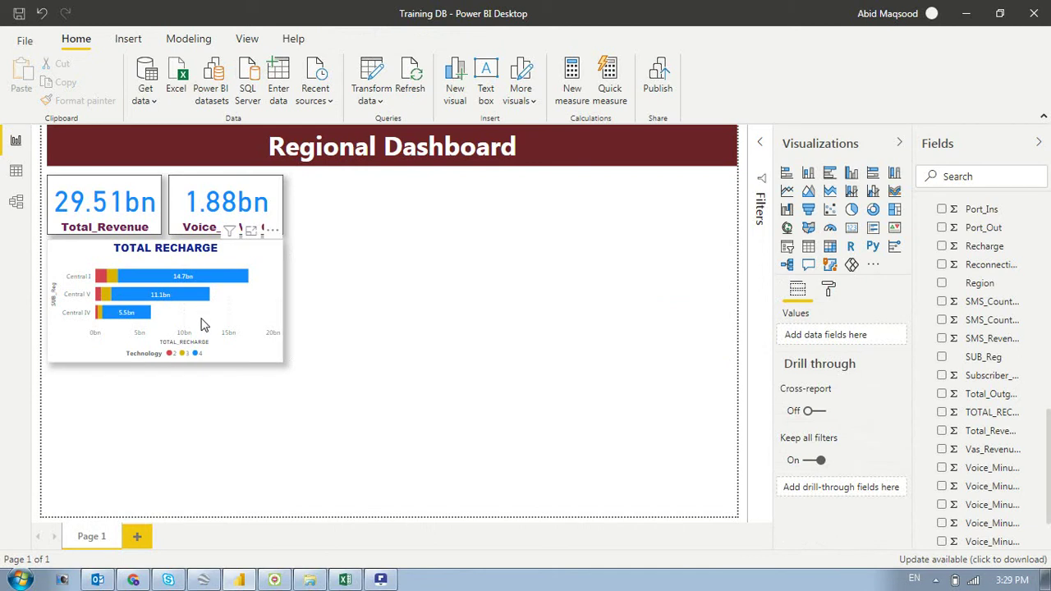
View the bar chart's sort options, and cross-filter the cards by the chart's Central I segment for Technology 4
left_click(273, 230)
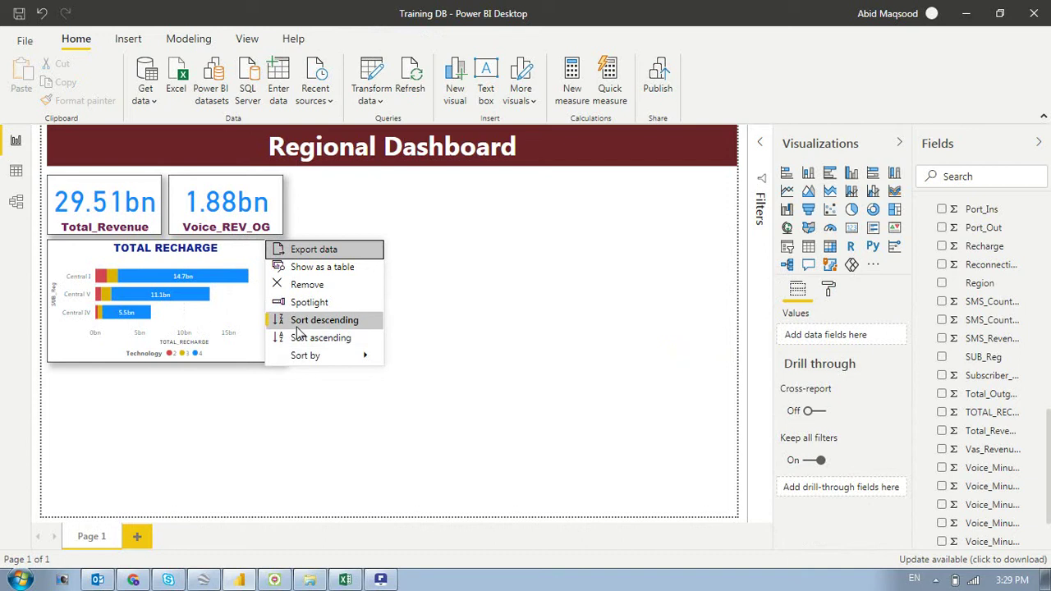
left_click(220, 251)
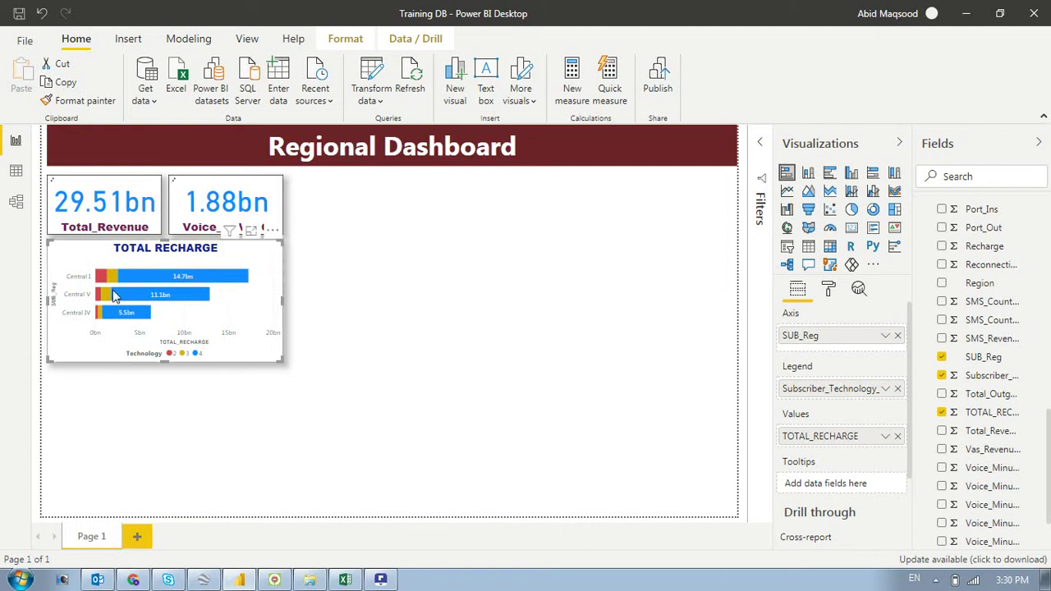
left_click(340, 282)
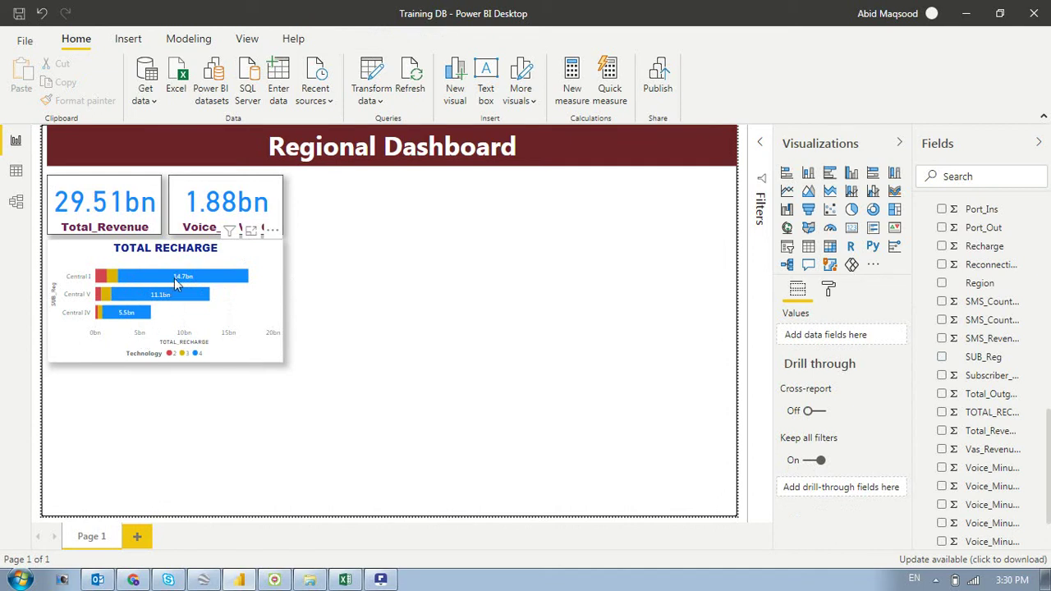
mouse_move(175, 280)
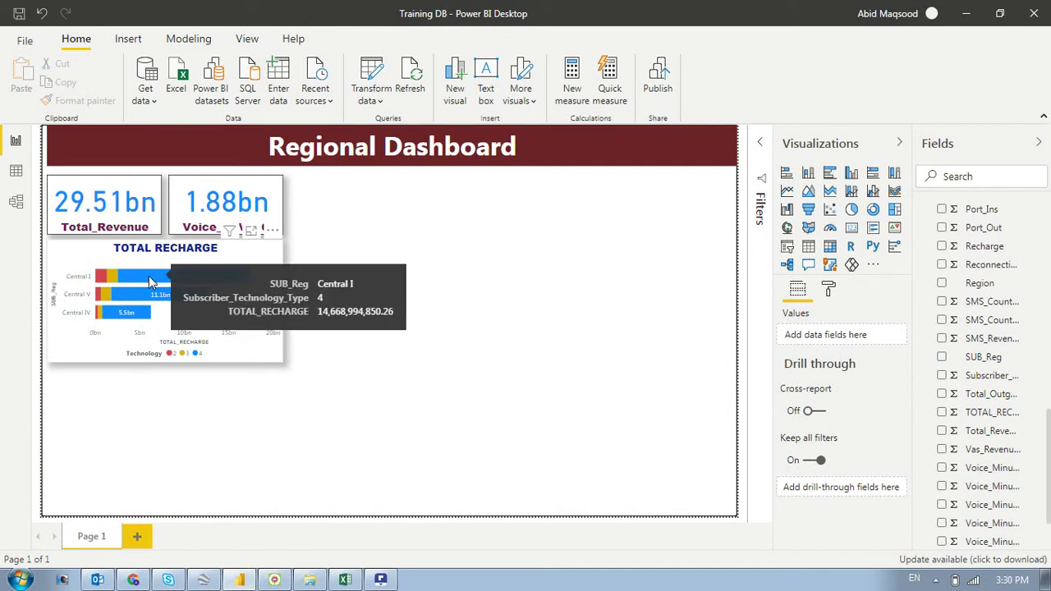
left_click(149, 279)
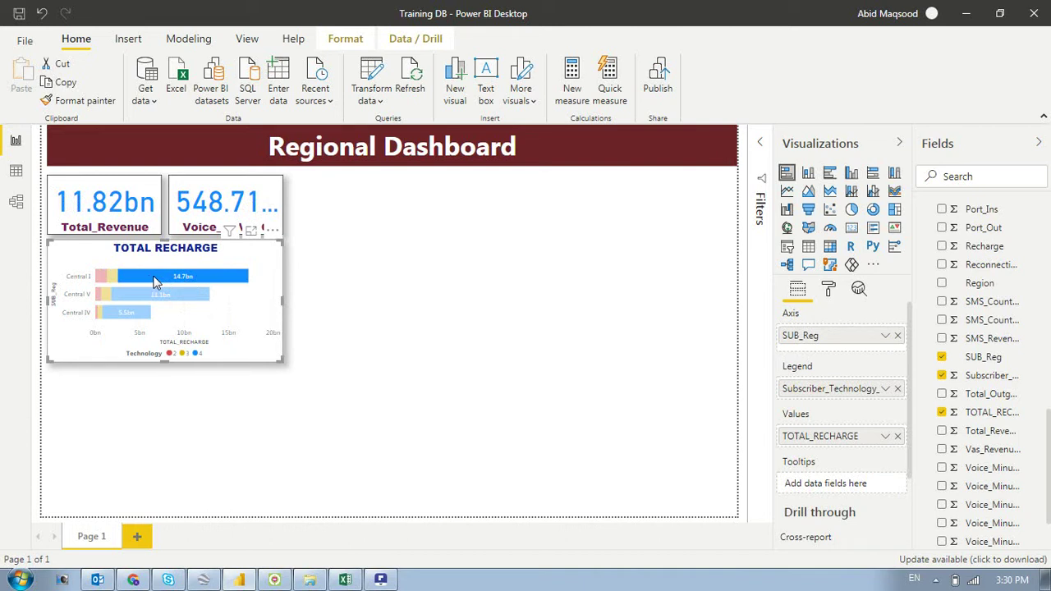
Clear the Technology 4 cross-filter, cross-filter the cards by Central I's Technology 2 segment, and clear that selection too
left_click(154, 282)
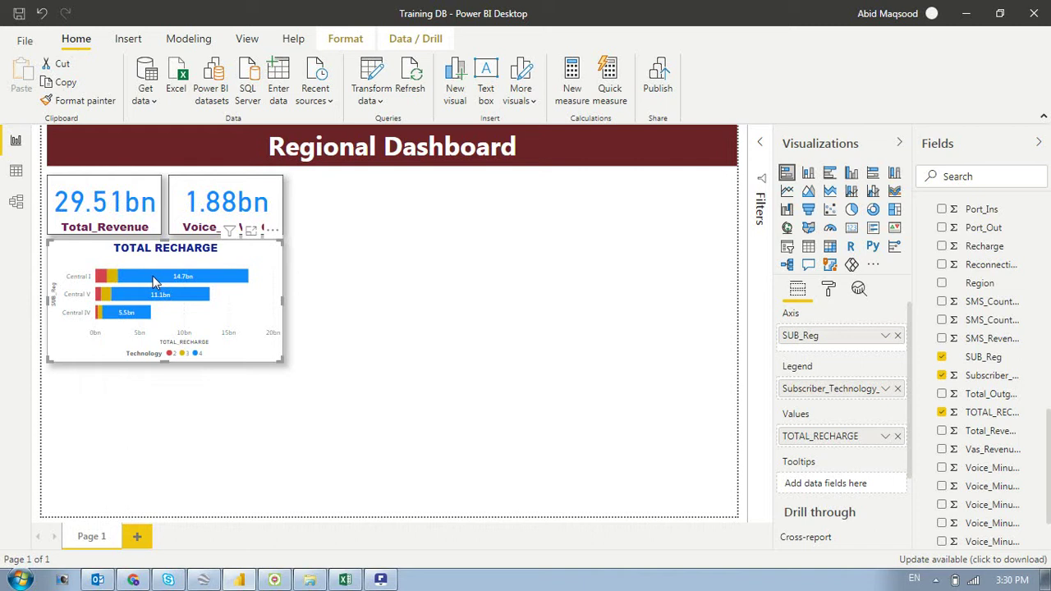
mouse_move(104, 280)
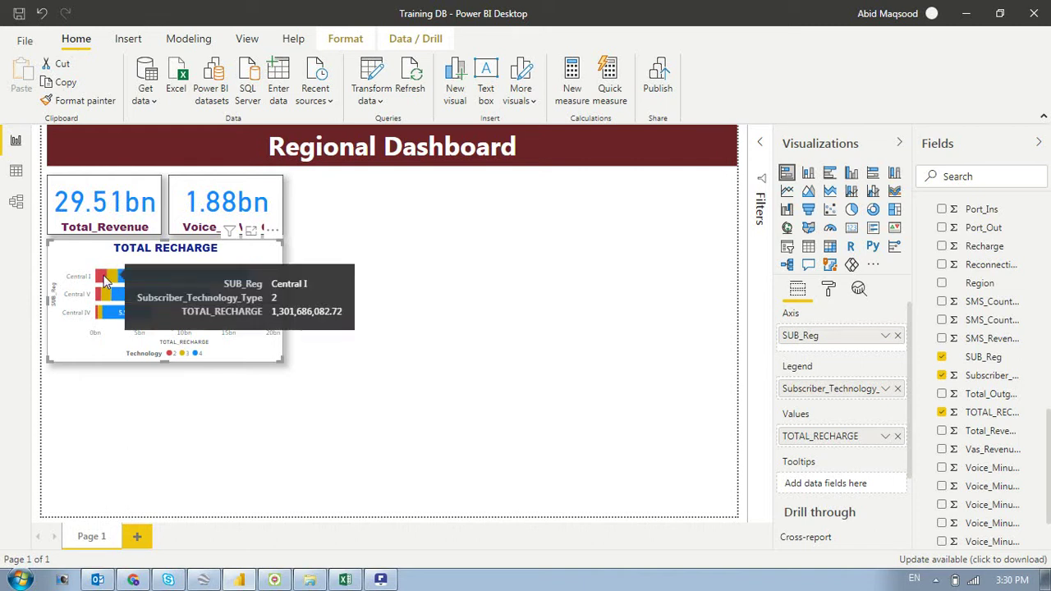
left_click(103, 279)
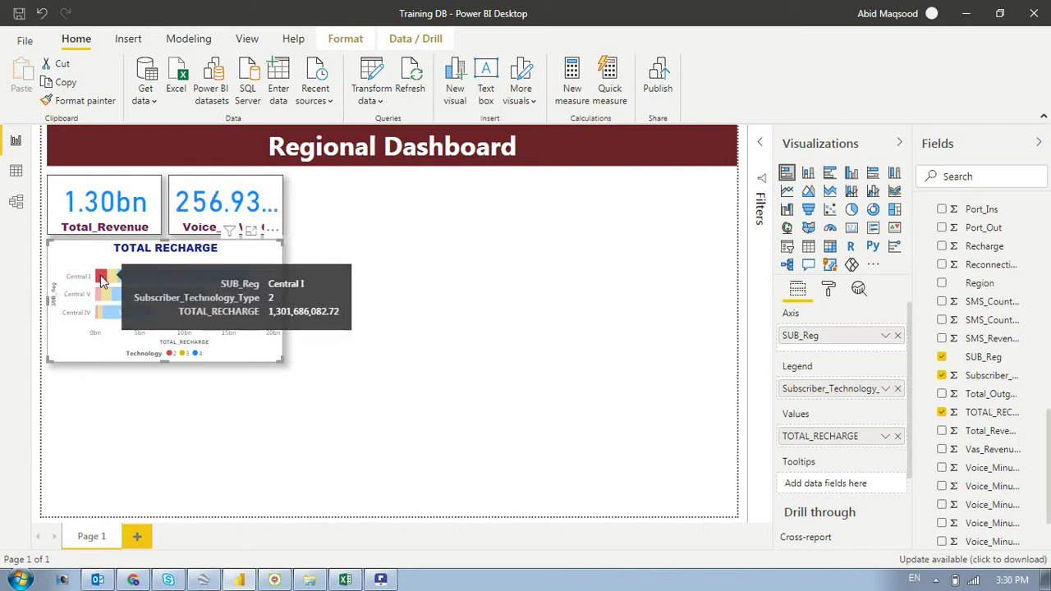
left_click(103, 280)
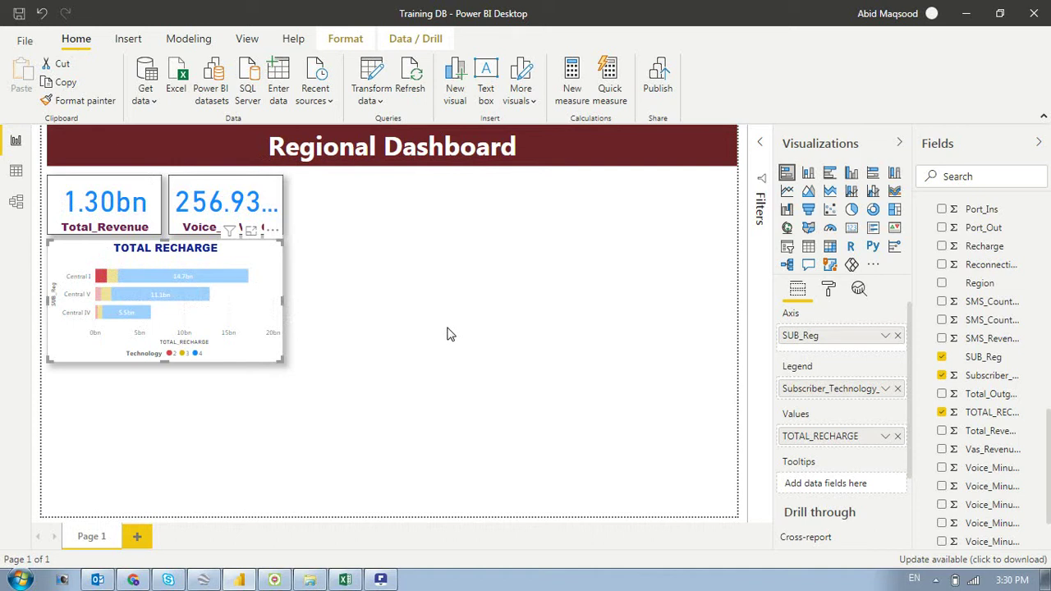
left_click(103, 284)
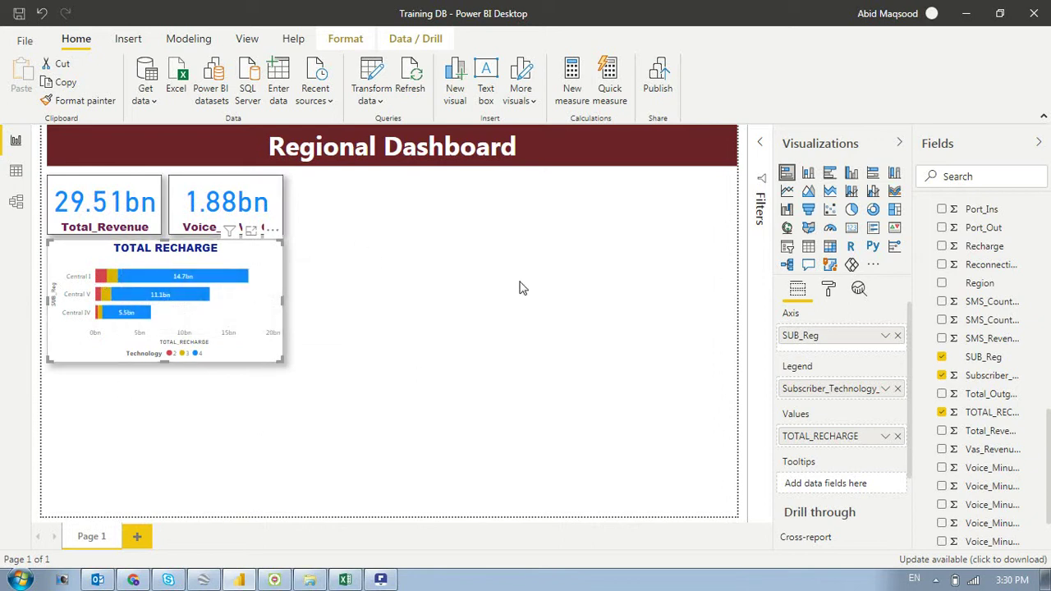
Add a clustered column chart below the TOTAL RECHARGE bar chart, with Data_Date on the axis and TOTAL_RECHARGE as values
left_click(415, 269)
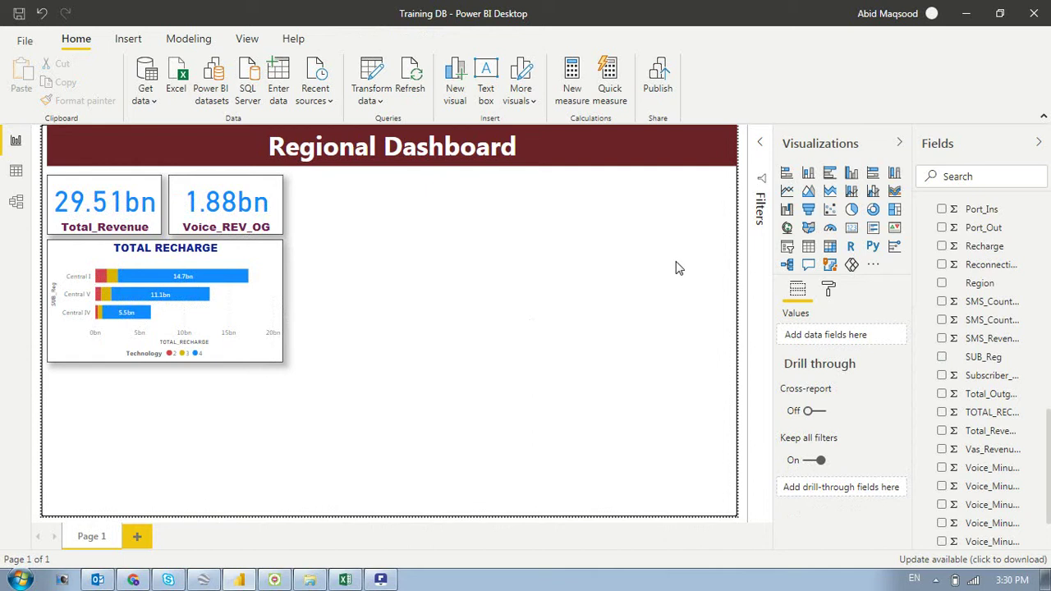
left_click(852, 174)
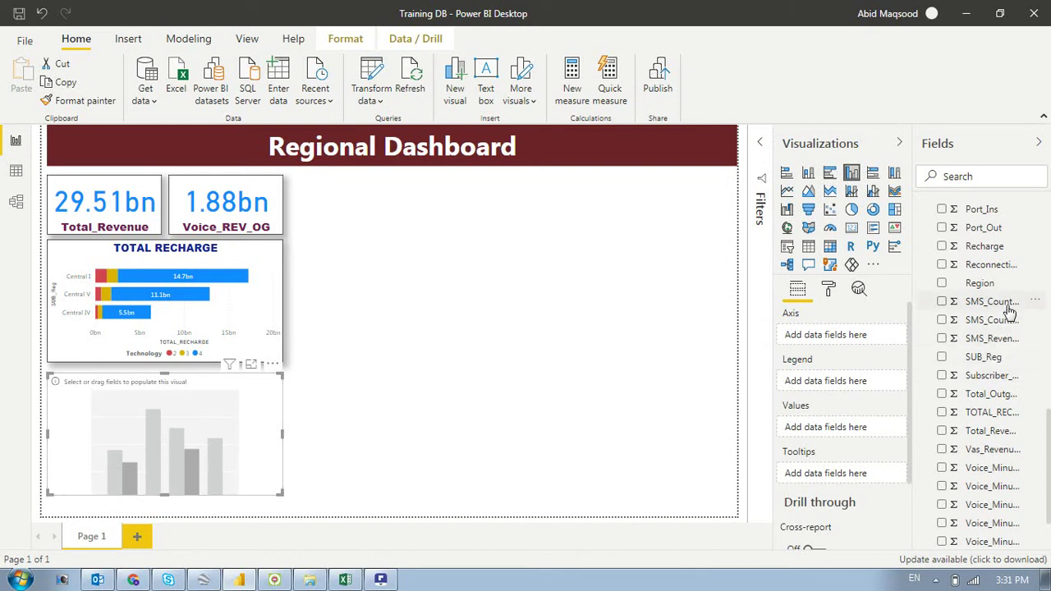
scroll(1000, 263, "up", 5)
scroll(1002, 267, "up", 3)
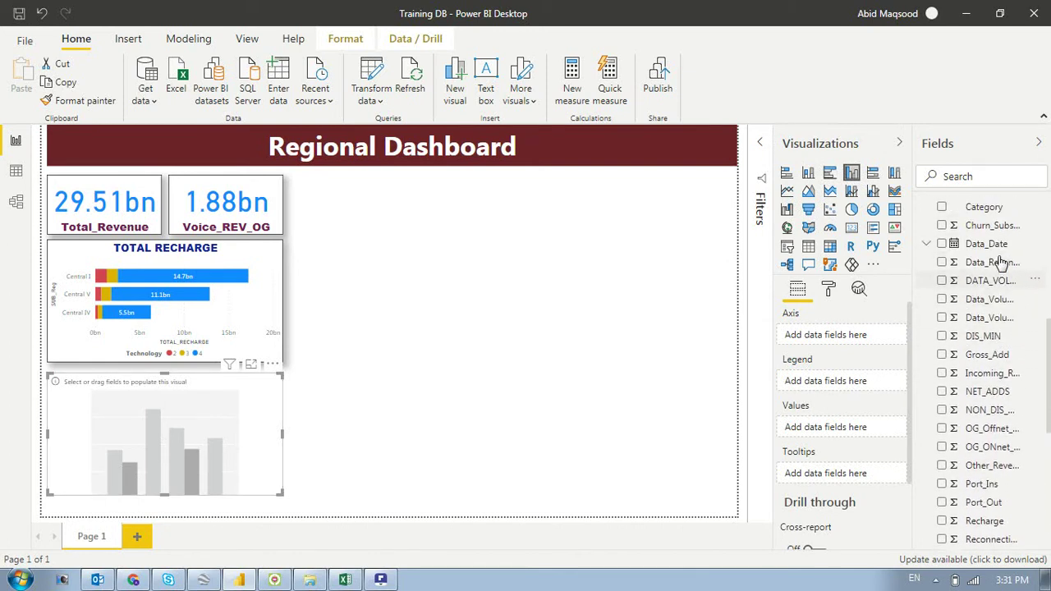
left_click_drag(1008, 279, 854, 340)
scroll(1039, 351, "down", 7)
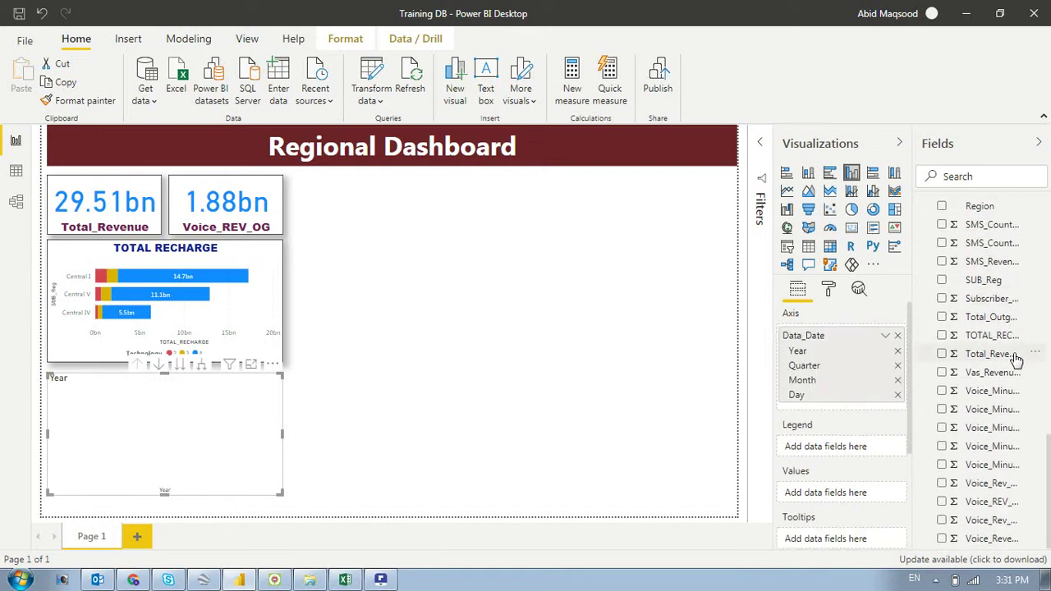
left_click_drag(1006, 340, 870, 495)
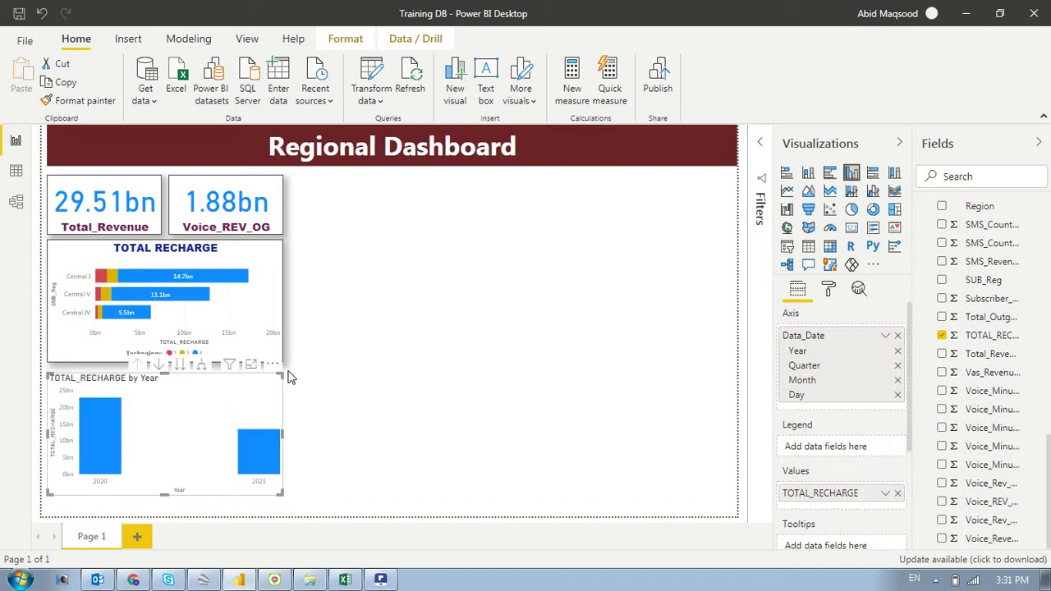
Take the new column chart's date hierarchy from year down to day level, and drill back up to quarter level
mouse_move(91, 439)
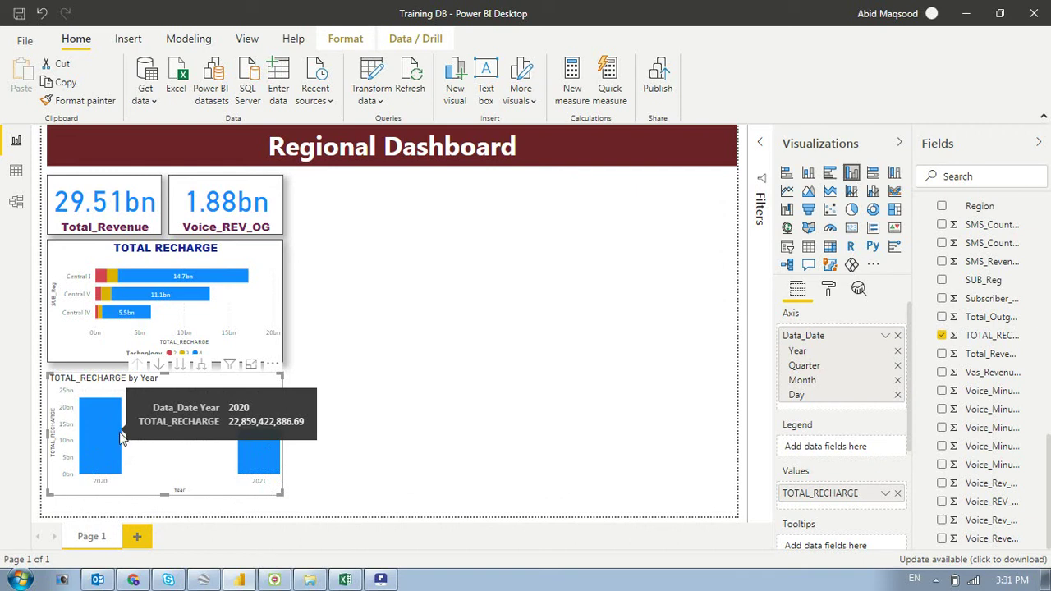
mouse_move(264, 450)
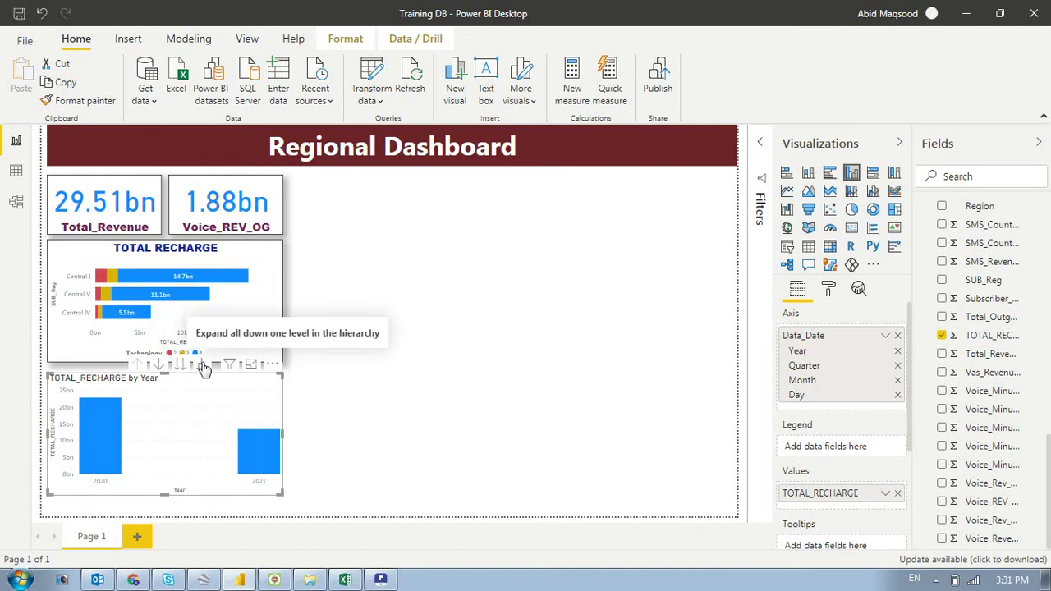
left_click(159, 364)
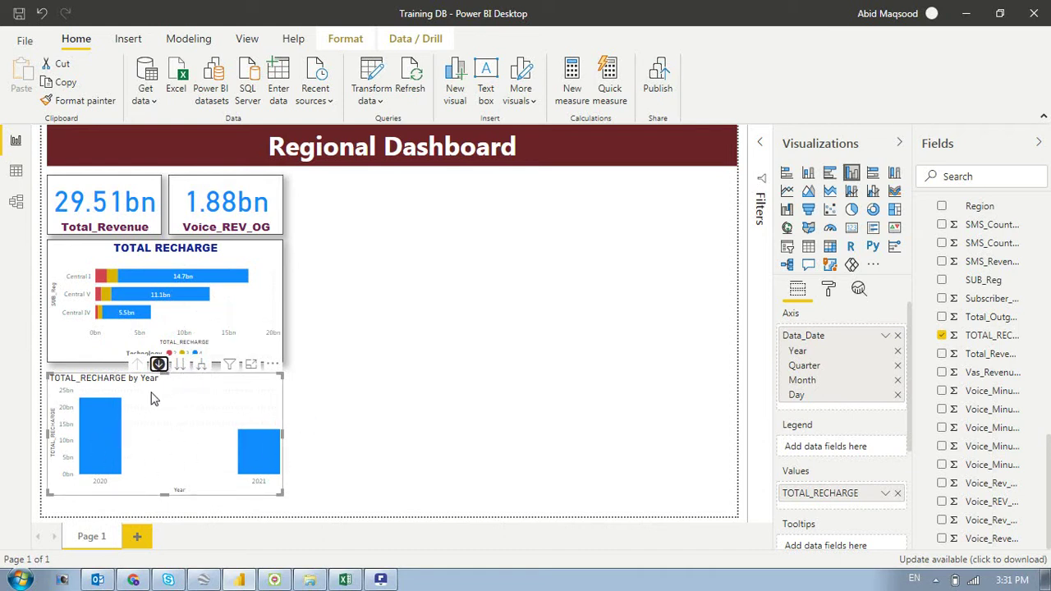
left_click(158, 364)
left_click(180, 364)
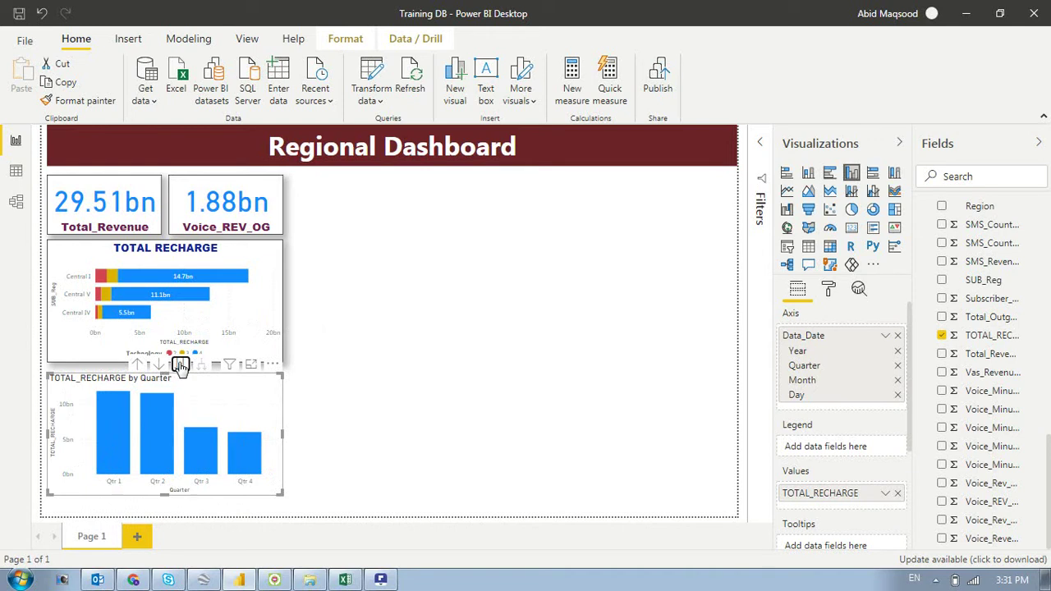
left_click(180, 363)
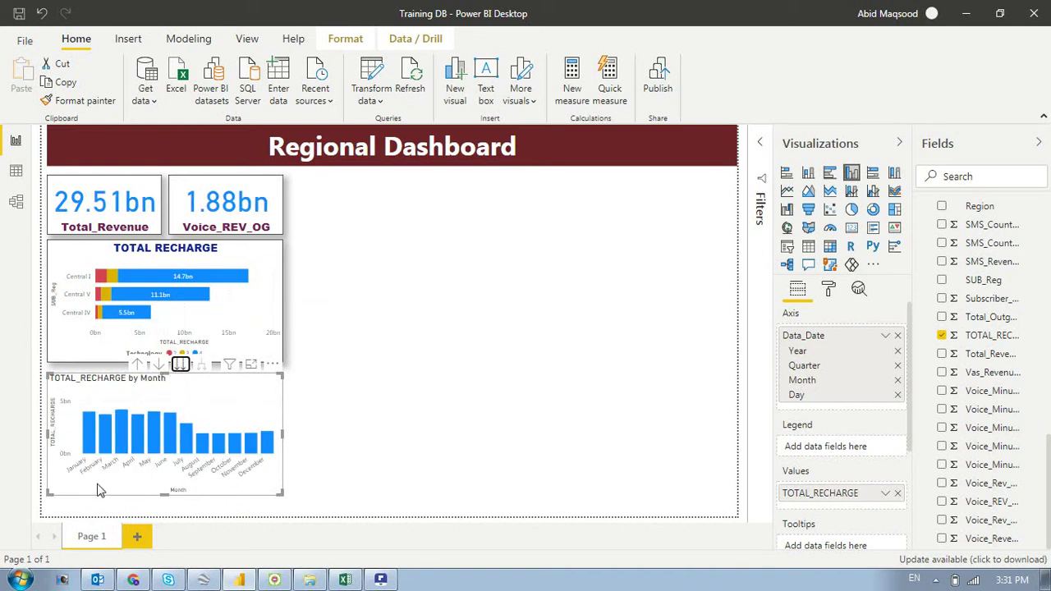
left_click(180, 365)
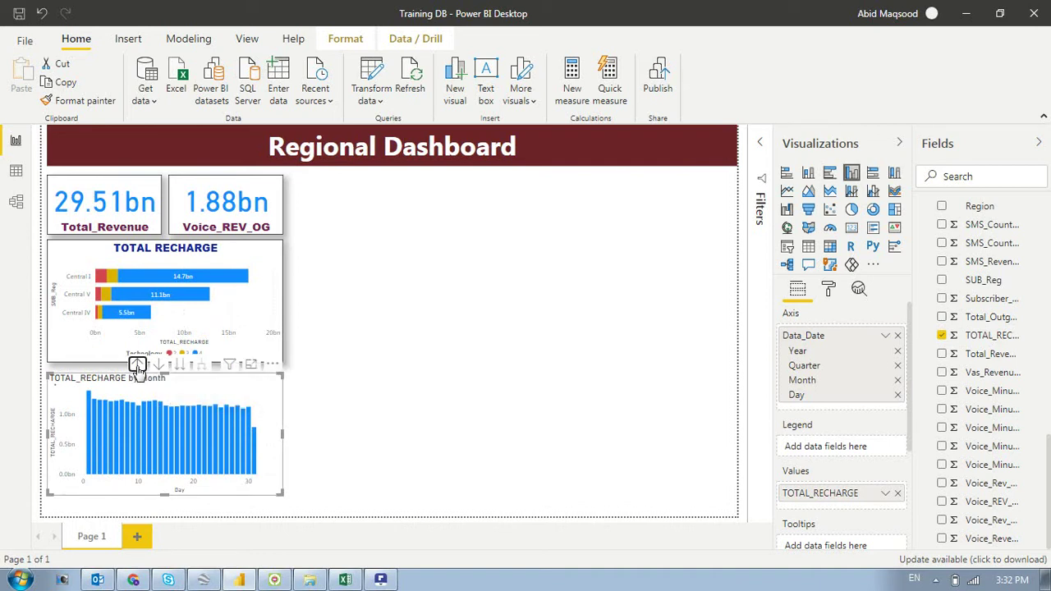
left_click(138, 365)
left_click(137, 365)
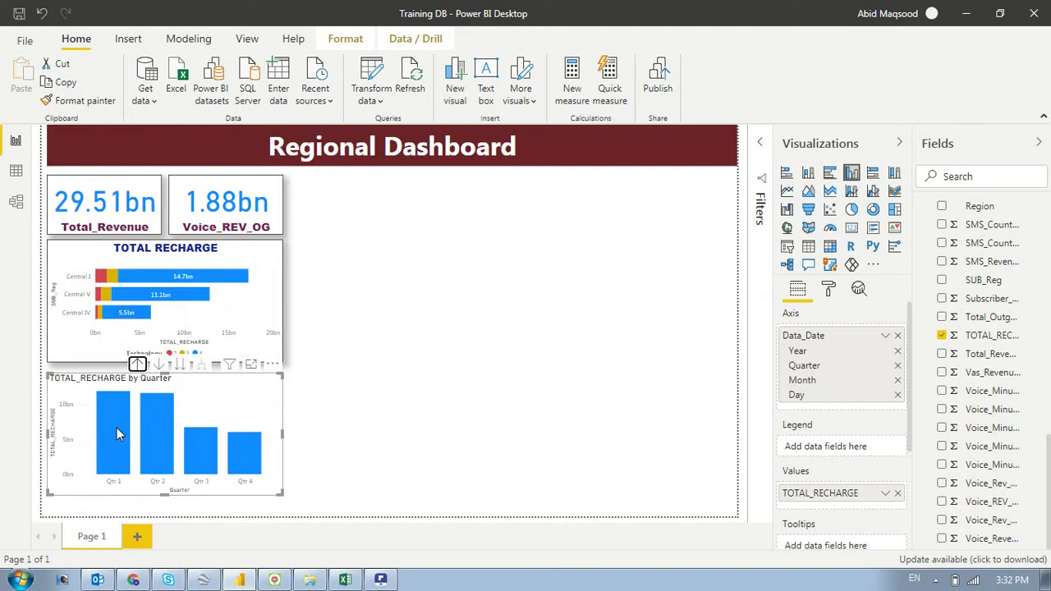
Select the Qtr 3 column in the quarterly chart and run the Explain the decrease analysis on it
mouse_move(145, 424)
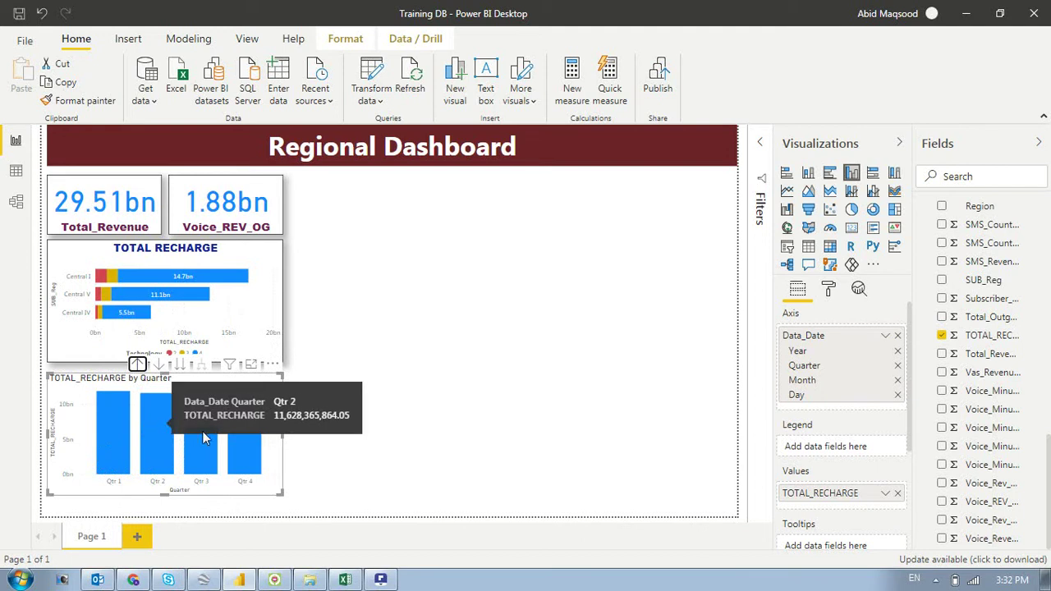
mouse_move(208, 442)
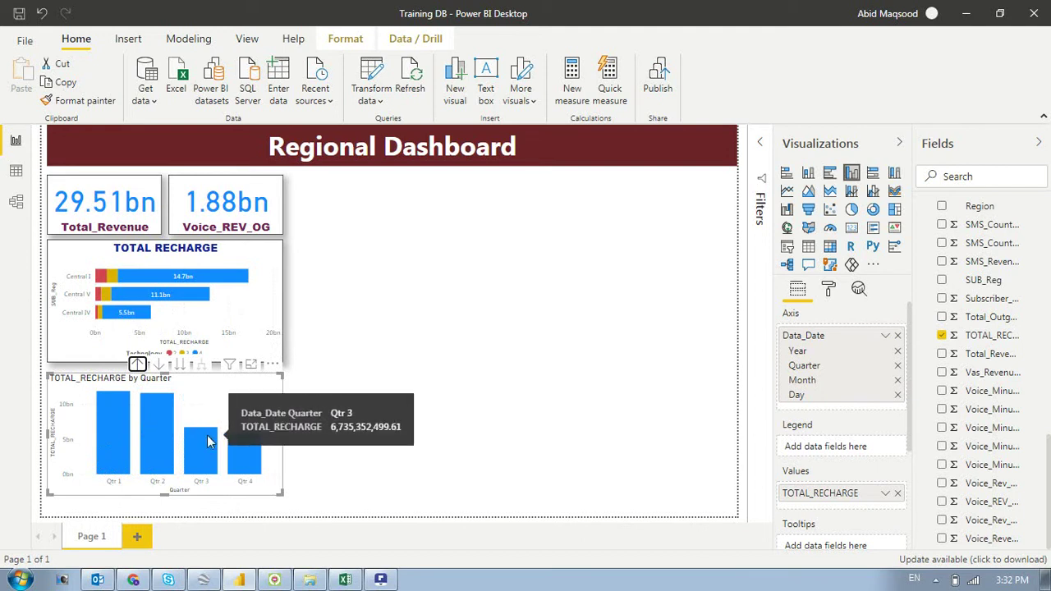
left_click(207, 442)
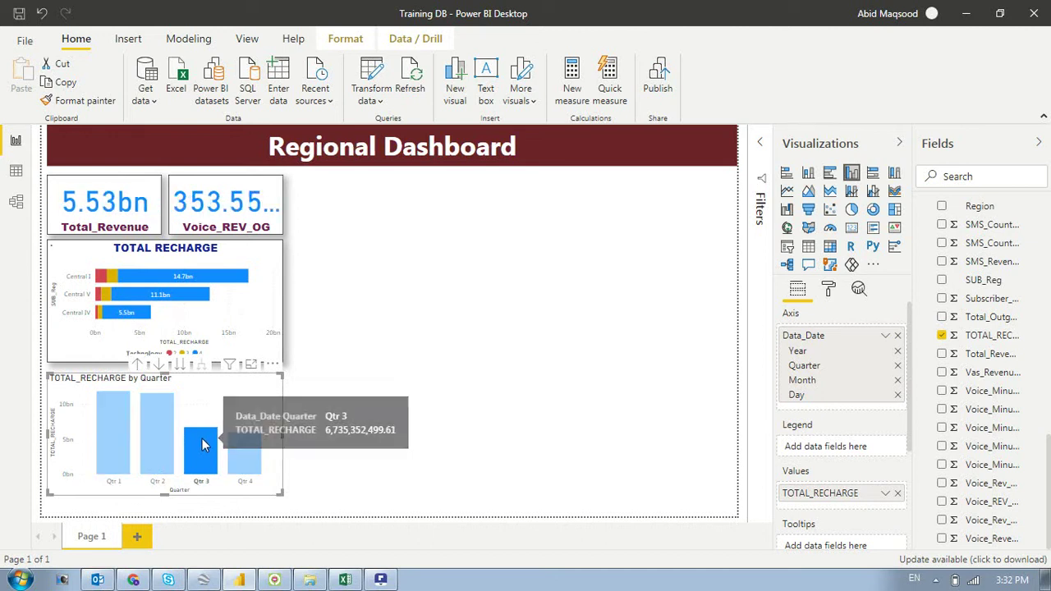
right_click(204, 443)
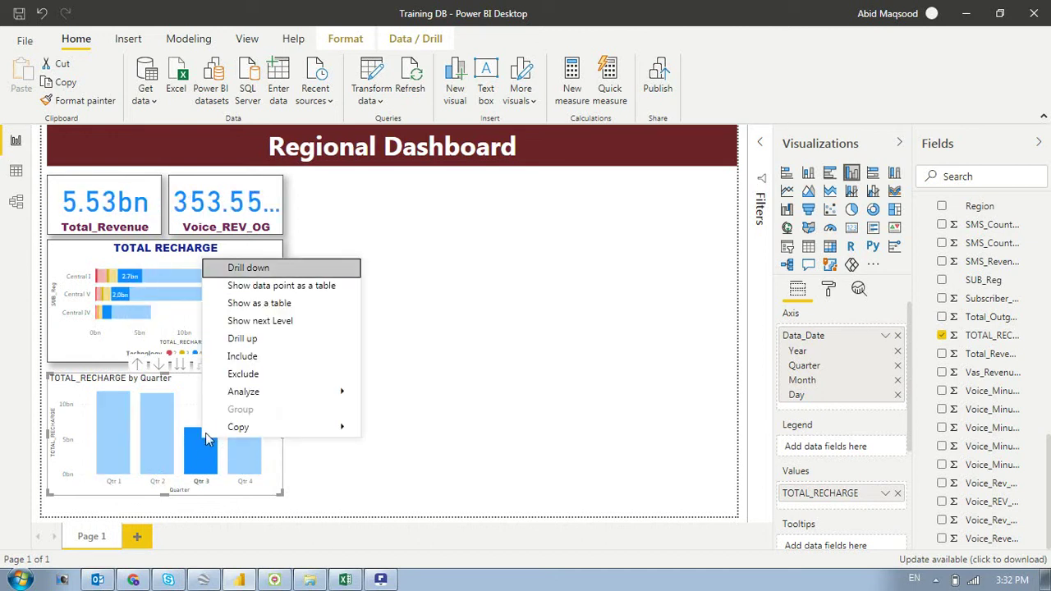
mouse_move(246, 394)
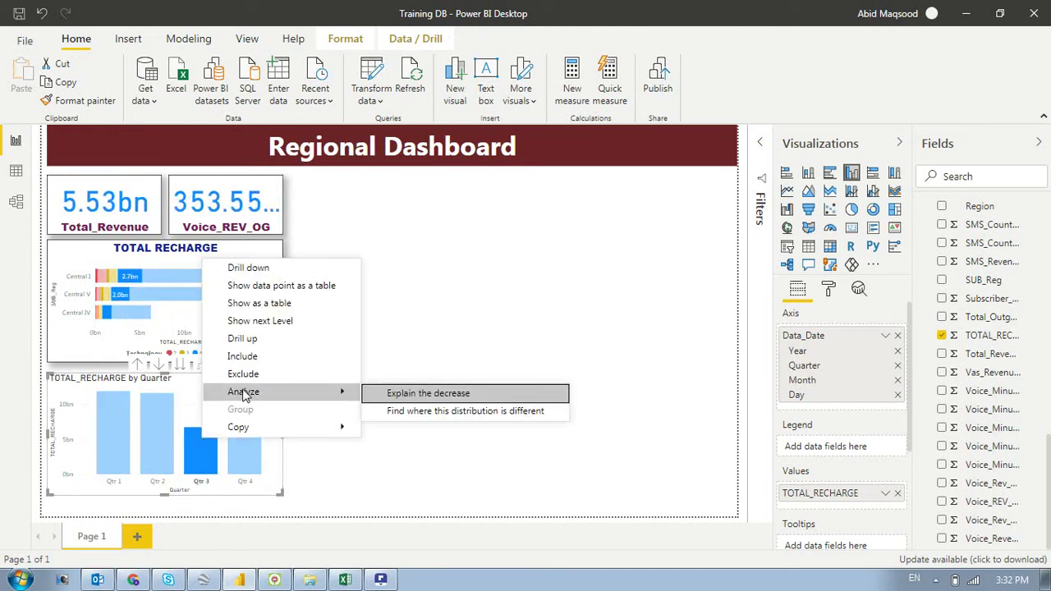
left_click(428, 393)
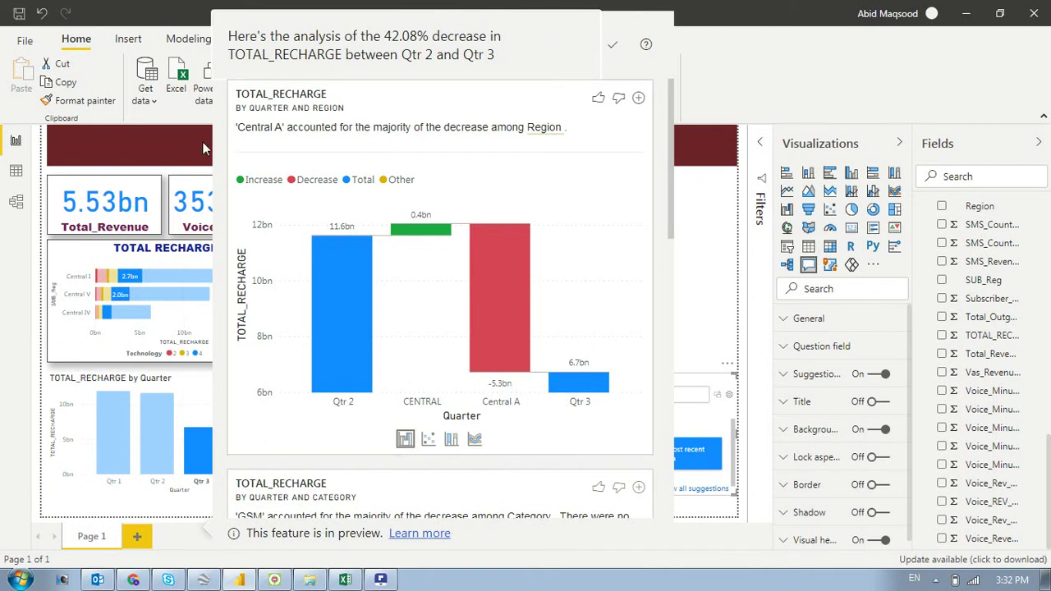
Review the explanations of the TOTAL_RECHARGE decrease by region and by category, and close the analysis
scroll(378, 222, "down", 3)
scroll(380, 230, "down", 2)
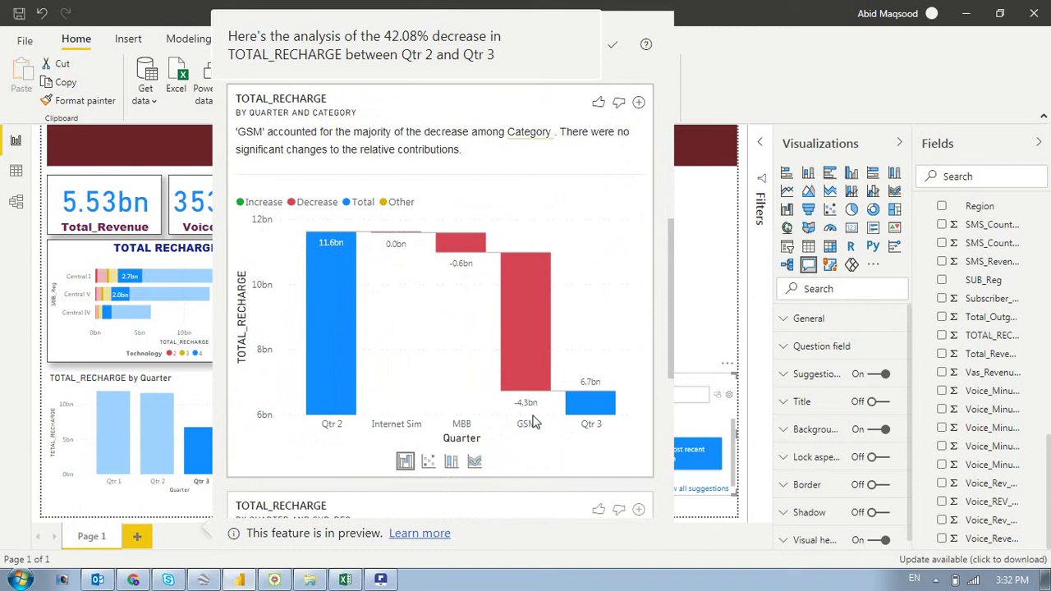
scroll(457, 407, "up", 5)
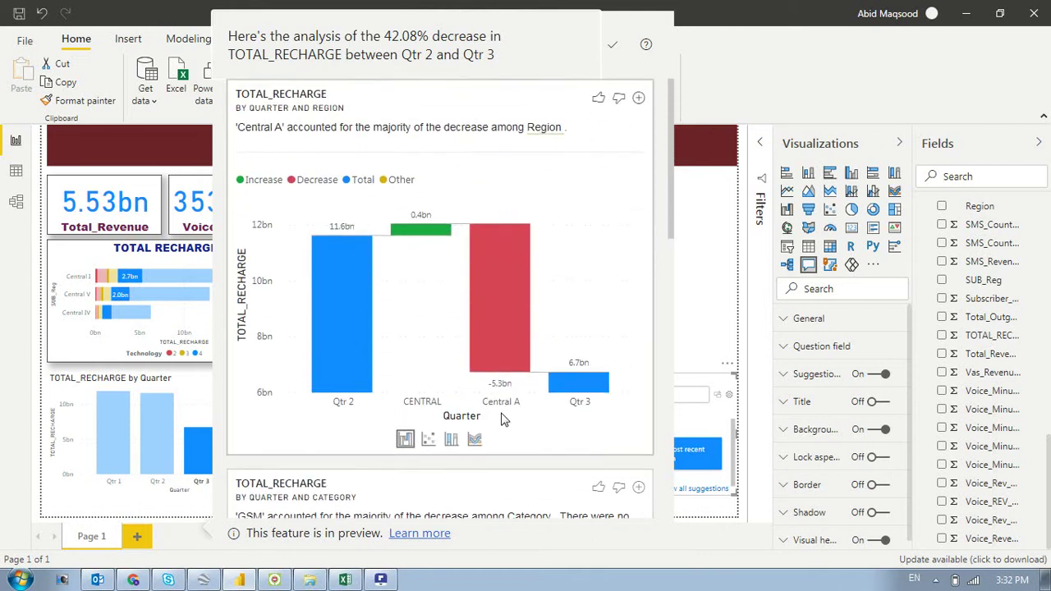
scroll(503, 419, "down", 1)
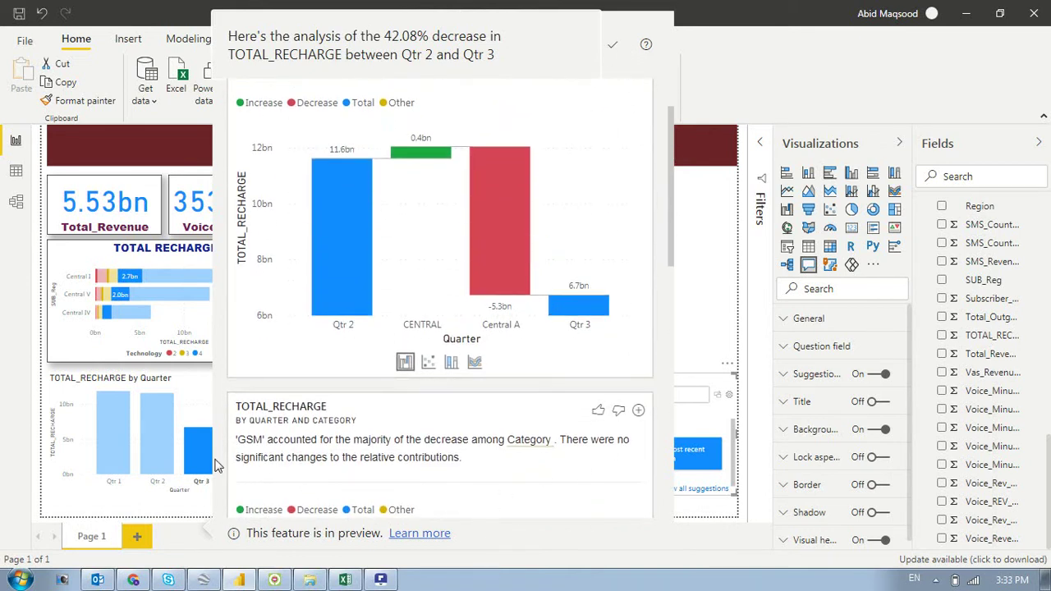
left_click(201, 447)
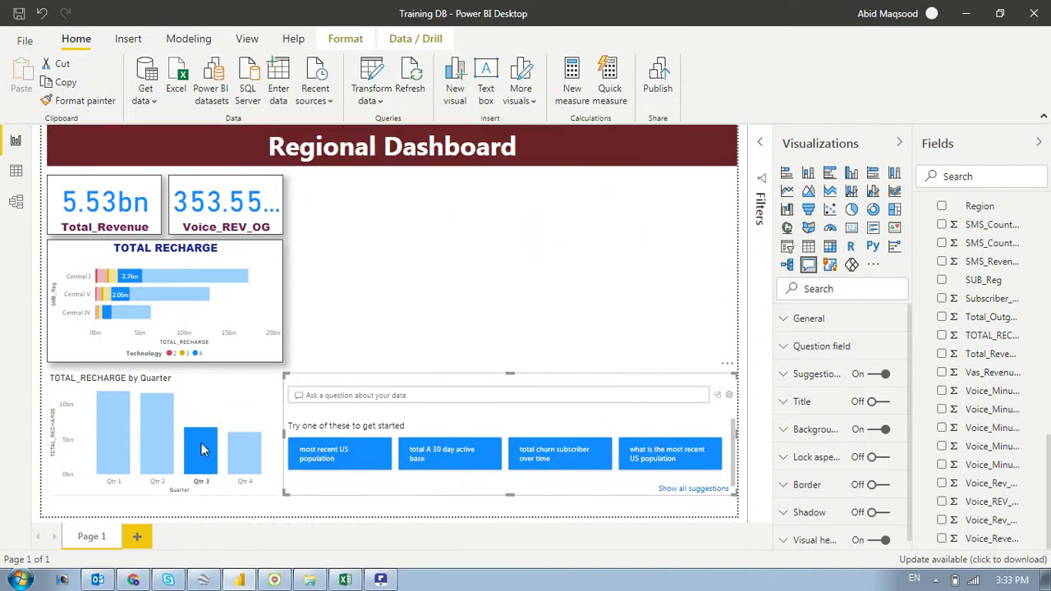
Delete the stray Q&A visual beside the quarterly column chart
left_click(198, 445)
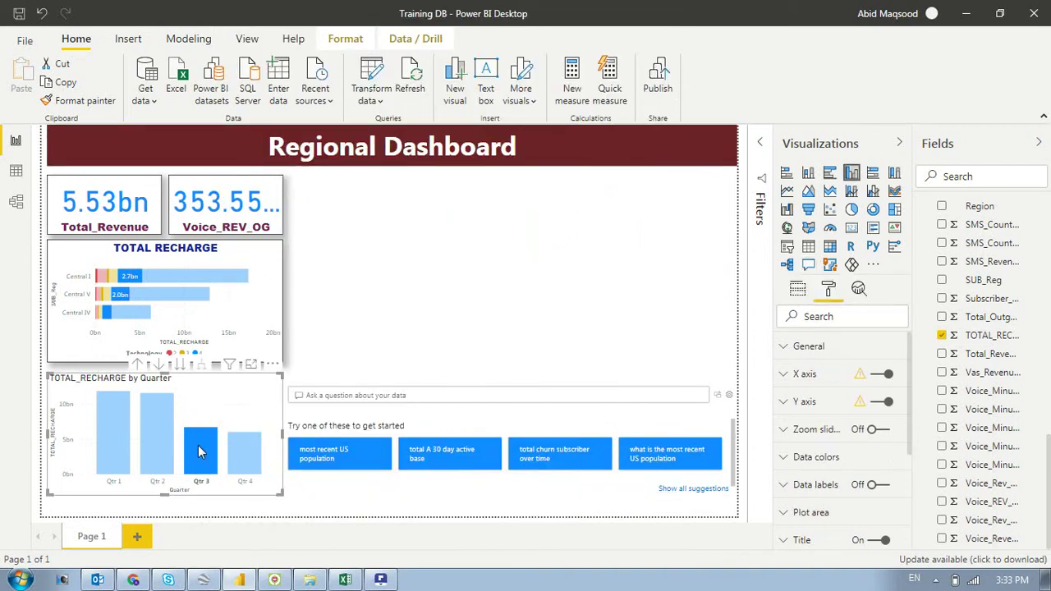
left_click(678, 389)
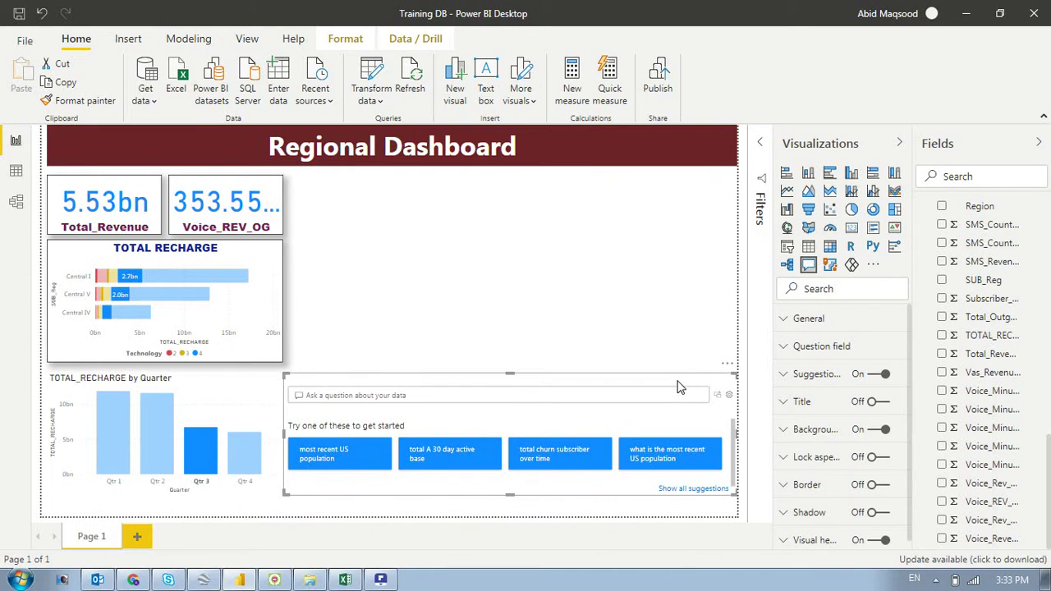
key("Delete")
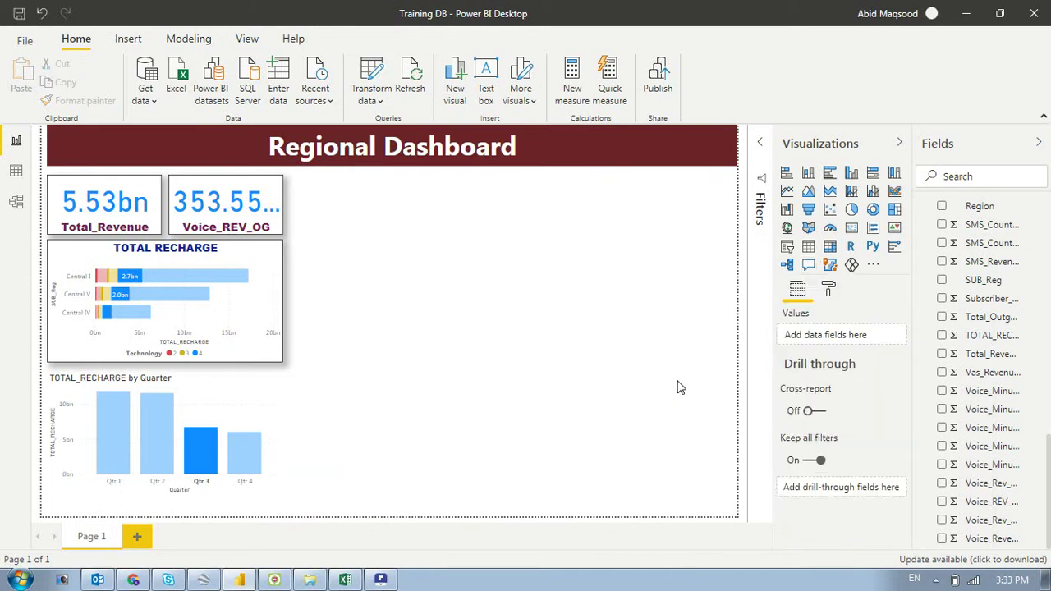
Rerun Explain the decrease for Qtr 3, and view the region explanation as a scatter chart and as a 100% stacked column chart
right_click(204, 447)
mouse_move(250, 395)
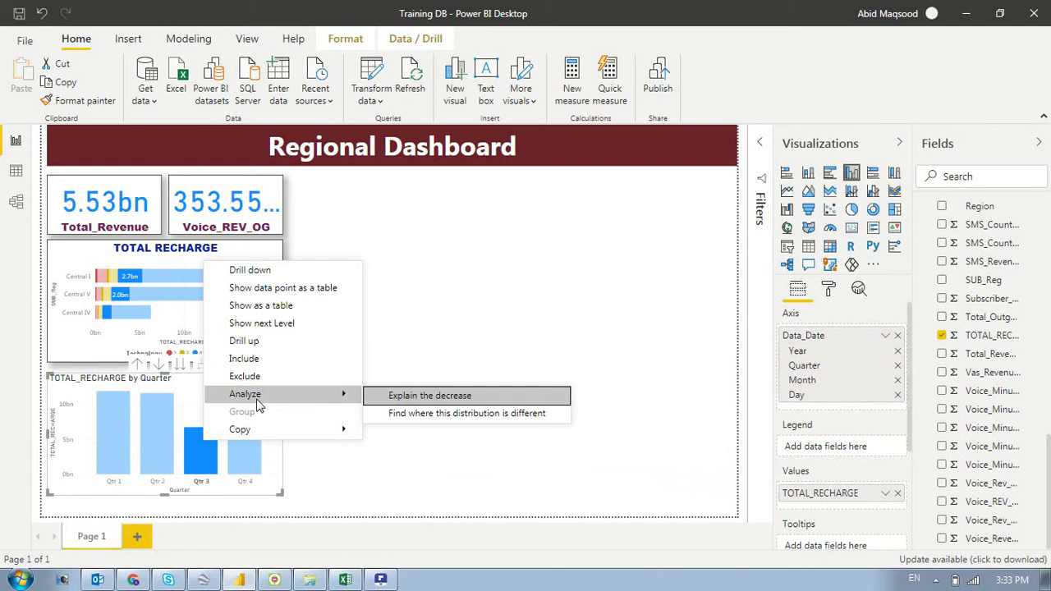
left_click(434, 399)
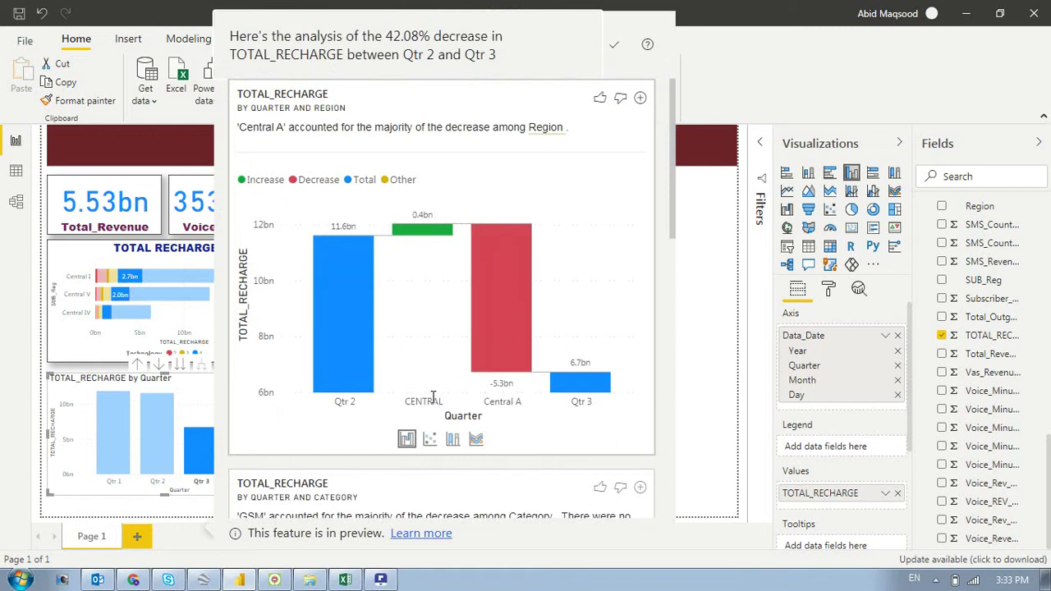
scroll(485, 390, "down", 8)
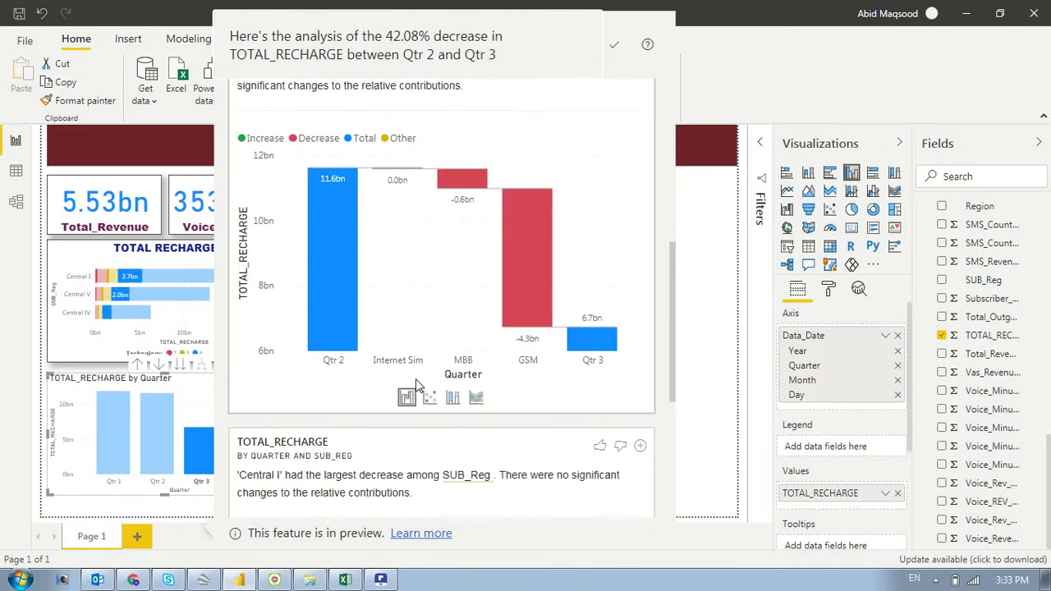
scroll(425, 402, "up", 8)
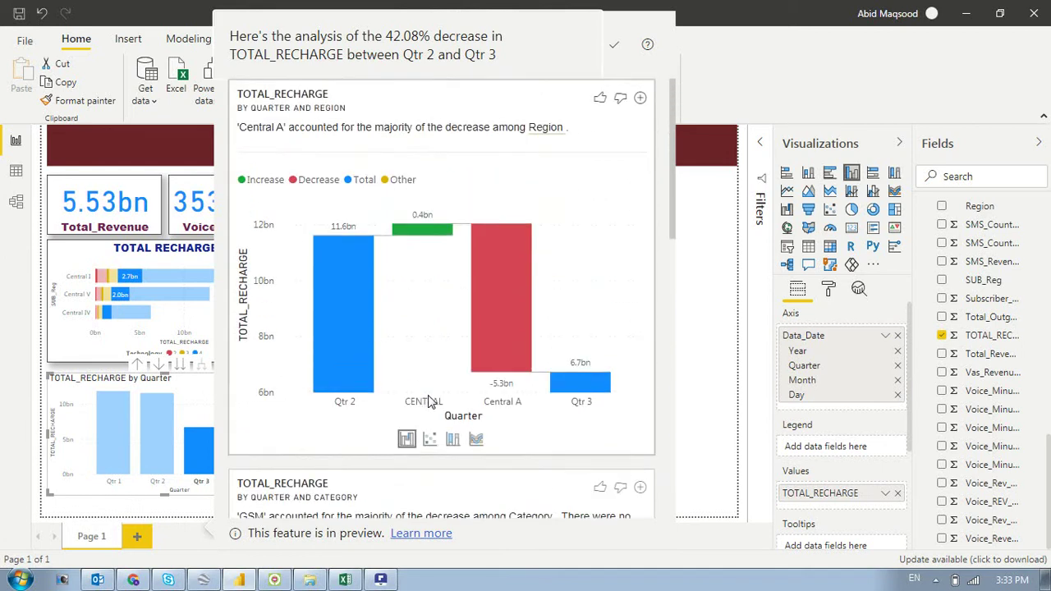
left_click(429, 439)
left_click(452, 440)
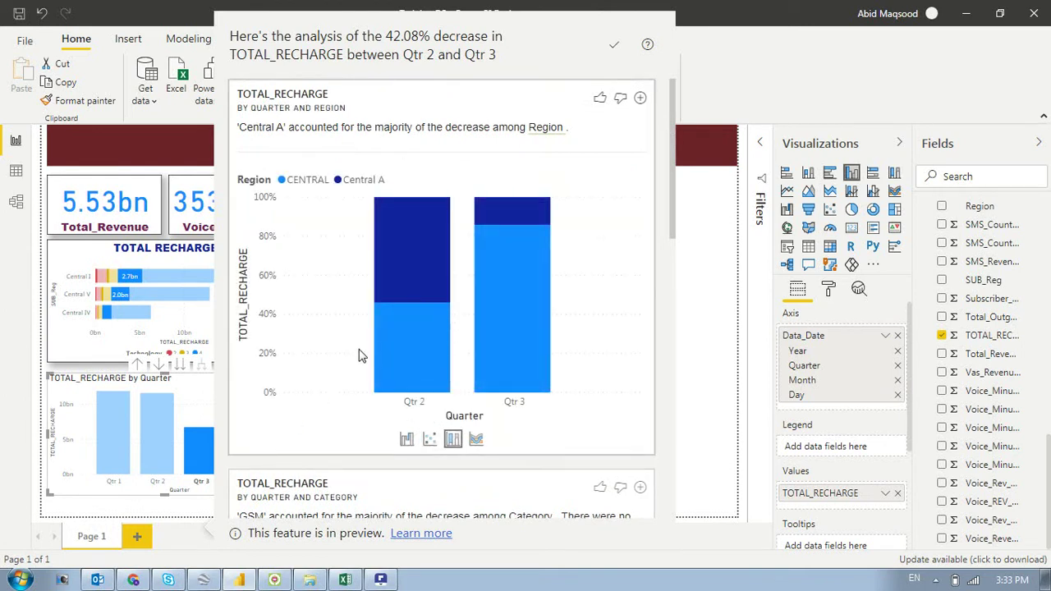
Show the region explanation of the decrease as a ribbon chart, add it to the report and close the analysis
left_click(476, 440)
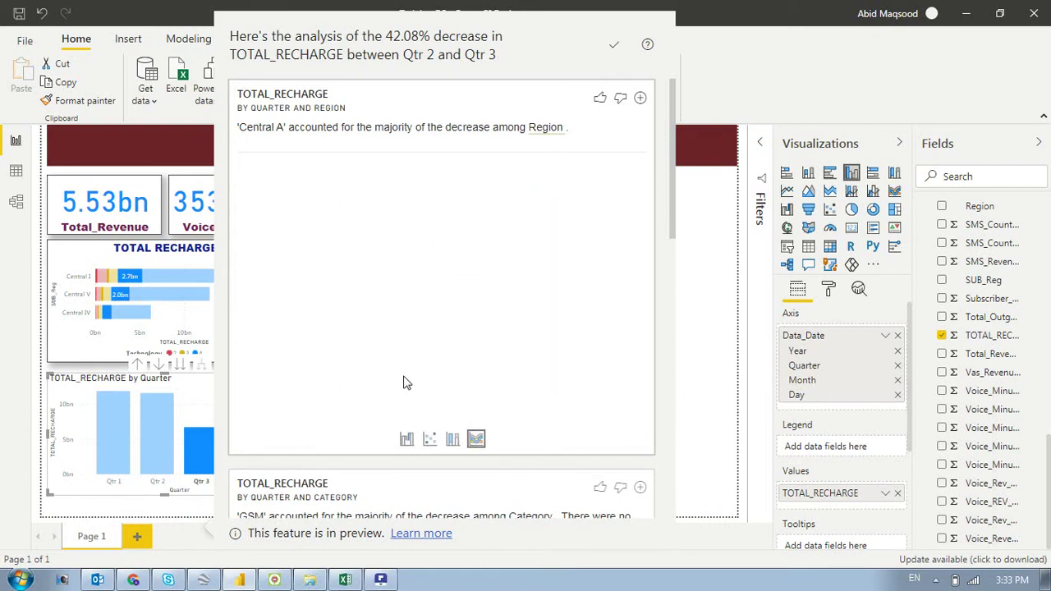
mouse_move(409, 370)
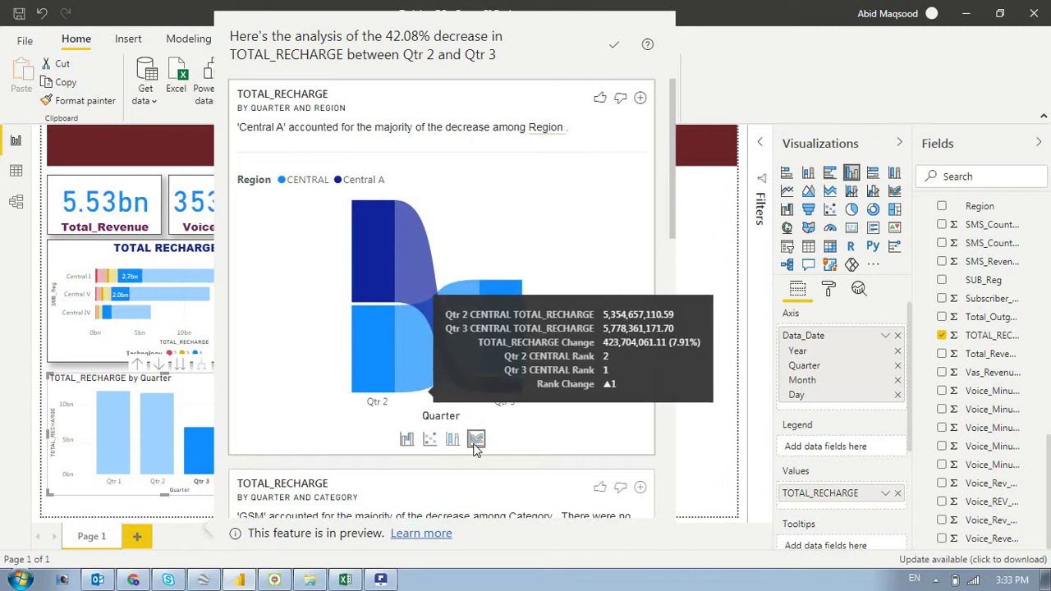
left_click(613, 44)
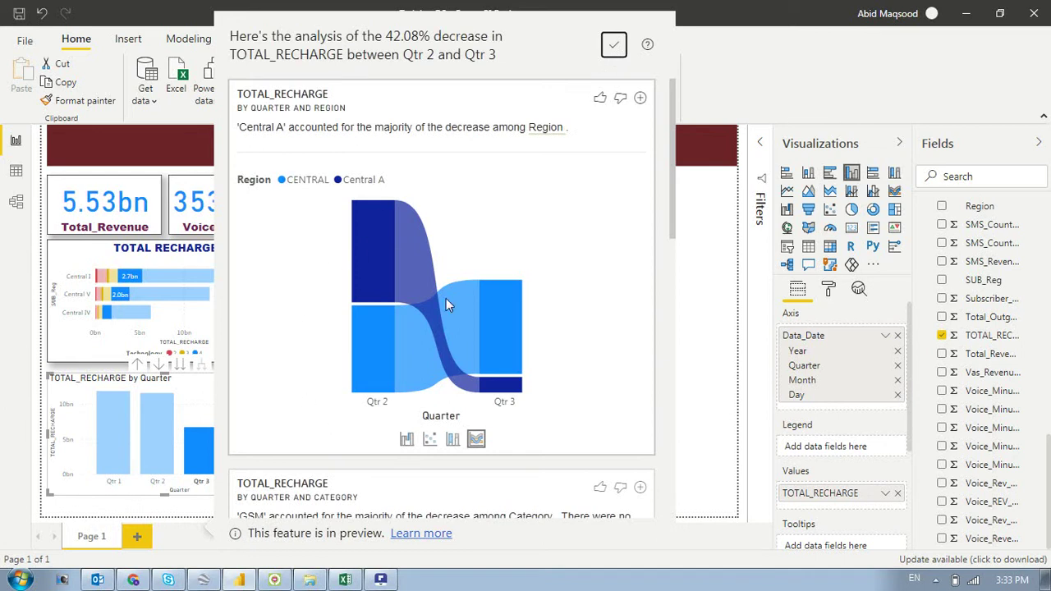
left_click(614, 45)
left_click(640, 98)
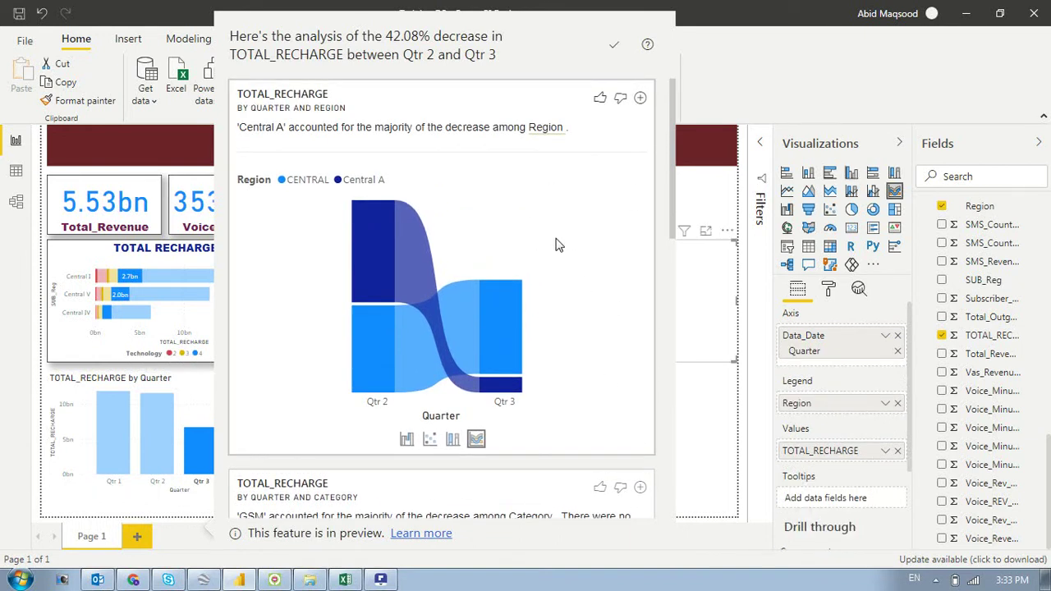
left_click(717, 462)
Extend the ribbon chart up to the dashboard title banner and keep it spanning the remaining page width
left_click(459, 260)
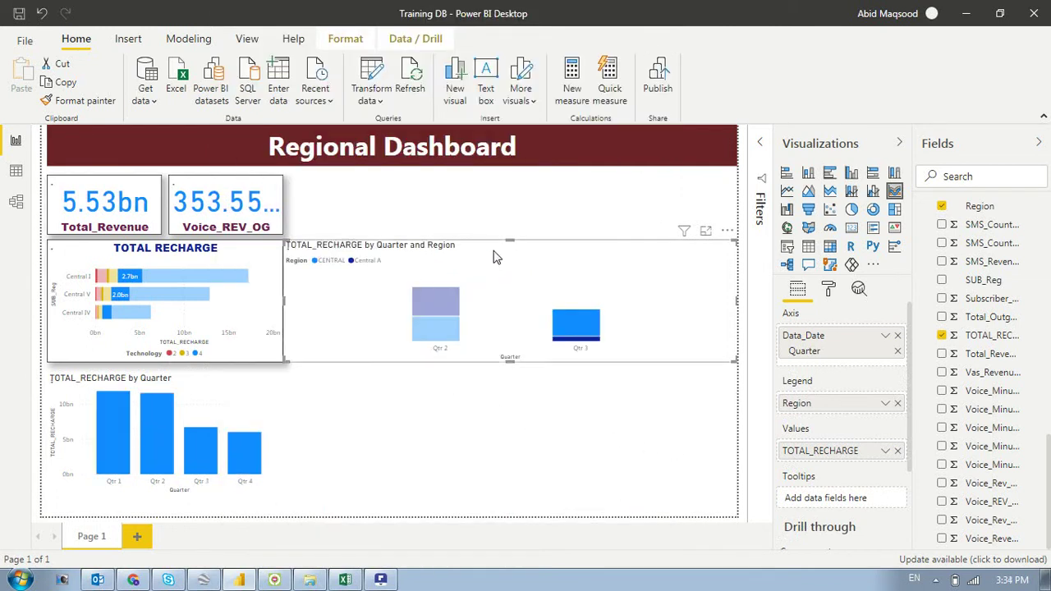
left_click_drag(510, 240, 510, 174)
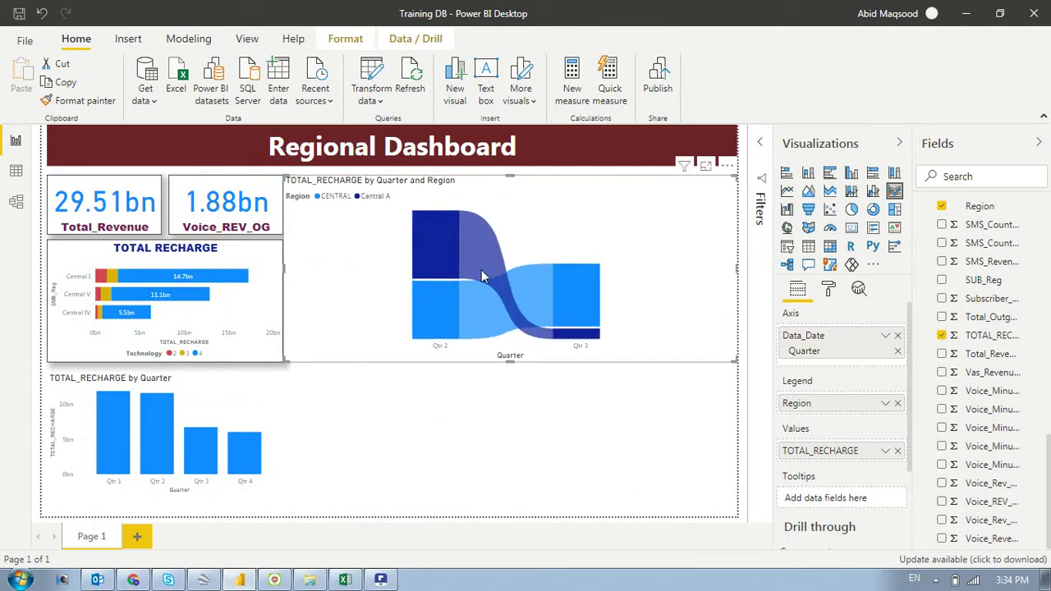
left_click_drag(736, 268, 552, 294)
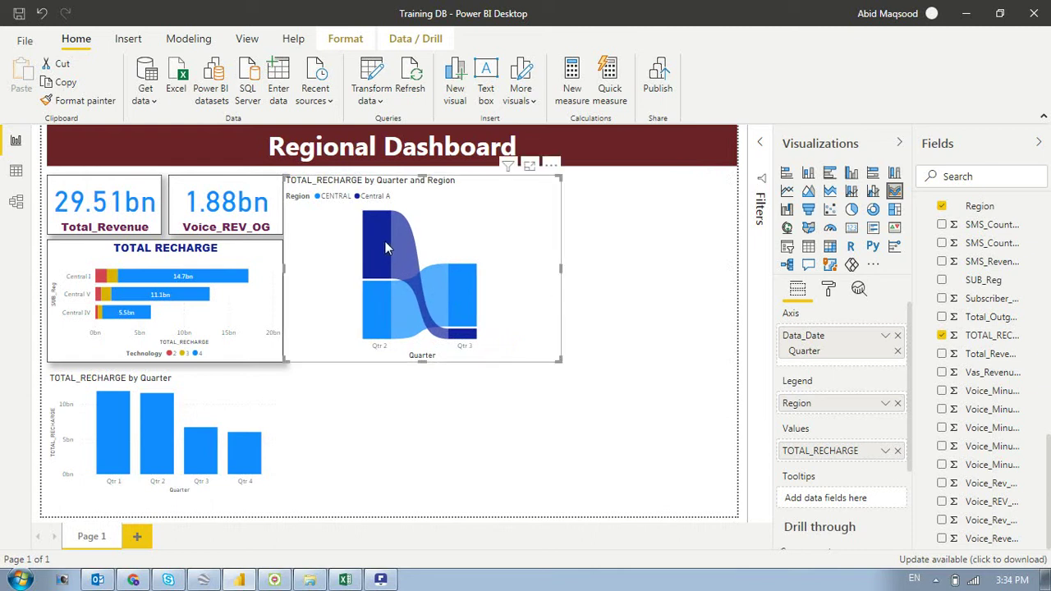
left_click_drag(560, 268, 737, 279)
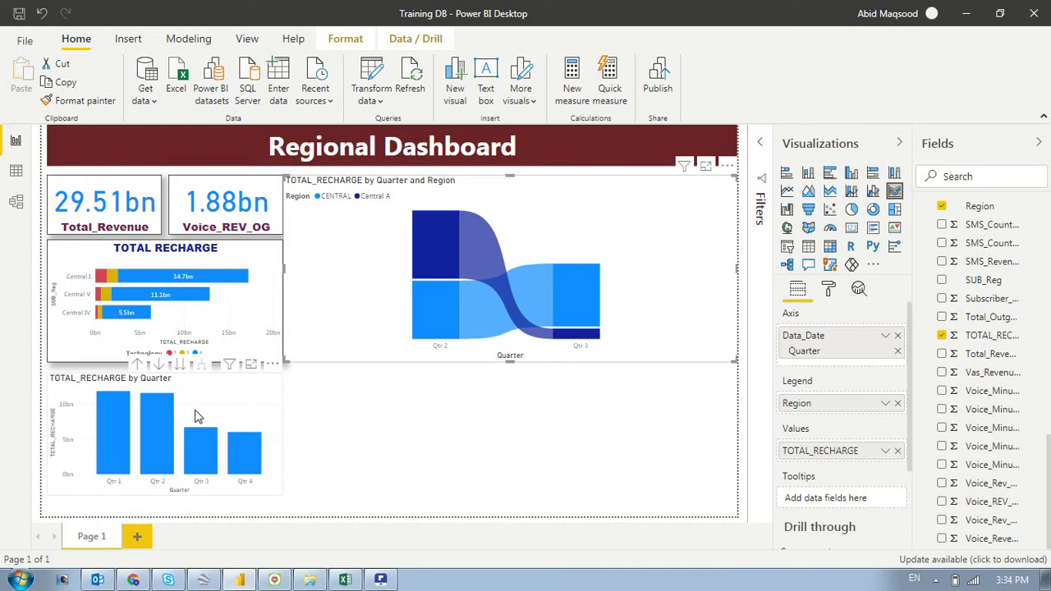
Run the Find where this distribution is different analysis on the quarterly TOTAL_RECHARGE column chart
right_click(153, 439)
mouse_move(195, 396)
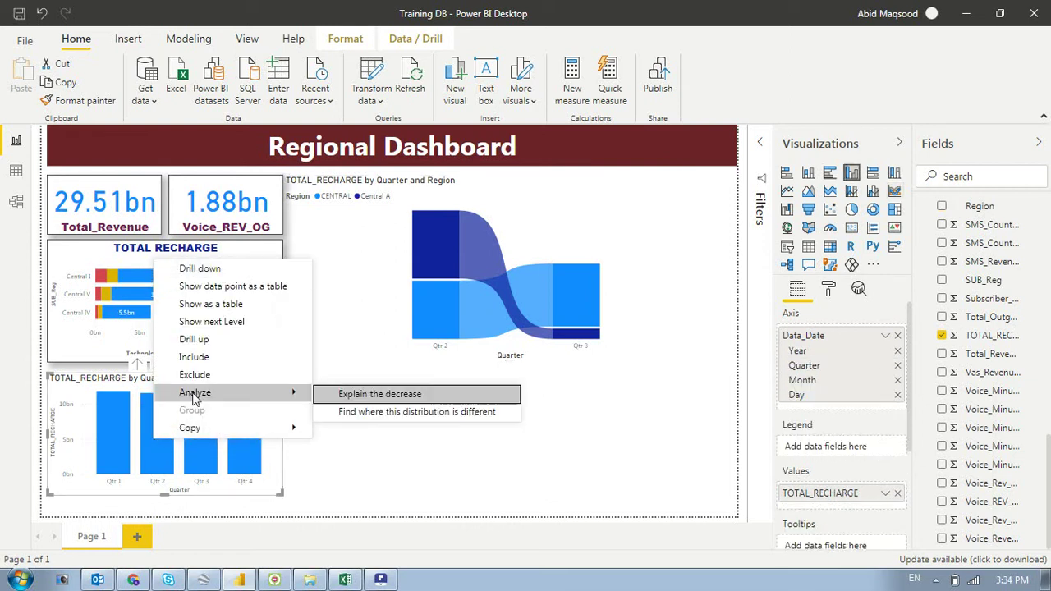
left_click(353, 415)
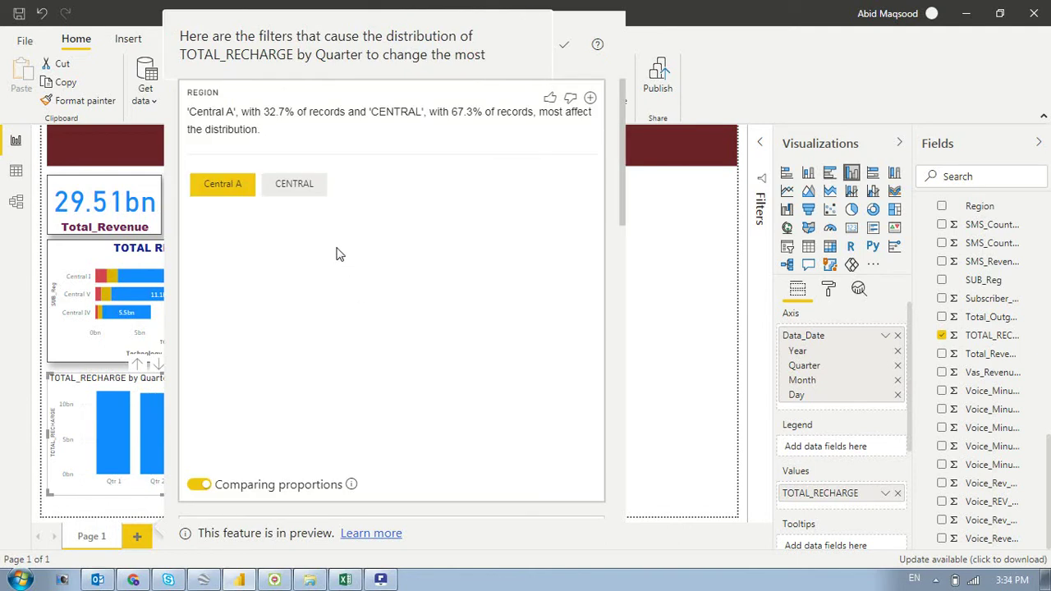
Examine how the region, category and SUB_REG filters affect the quarterly TOTAL_RECHARGE distribution
left_click(295, 199)
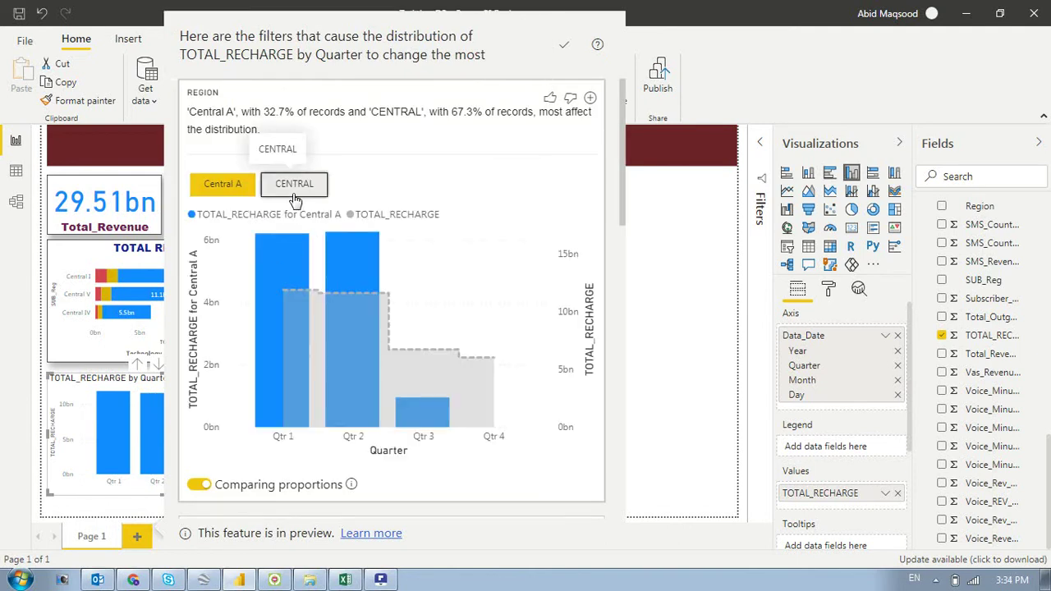
left_click(227, 191)
scroll(448, 264, "down", 1)
scroll(447, 264, "down", 6)
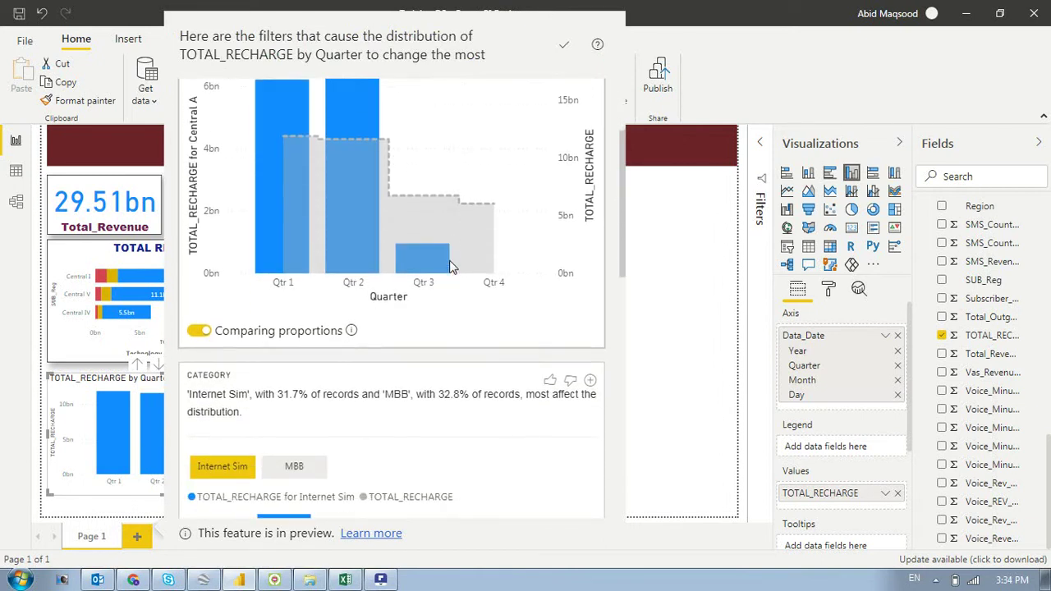
scroll(391, 319, "down", 4)
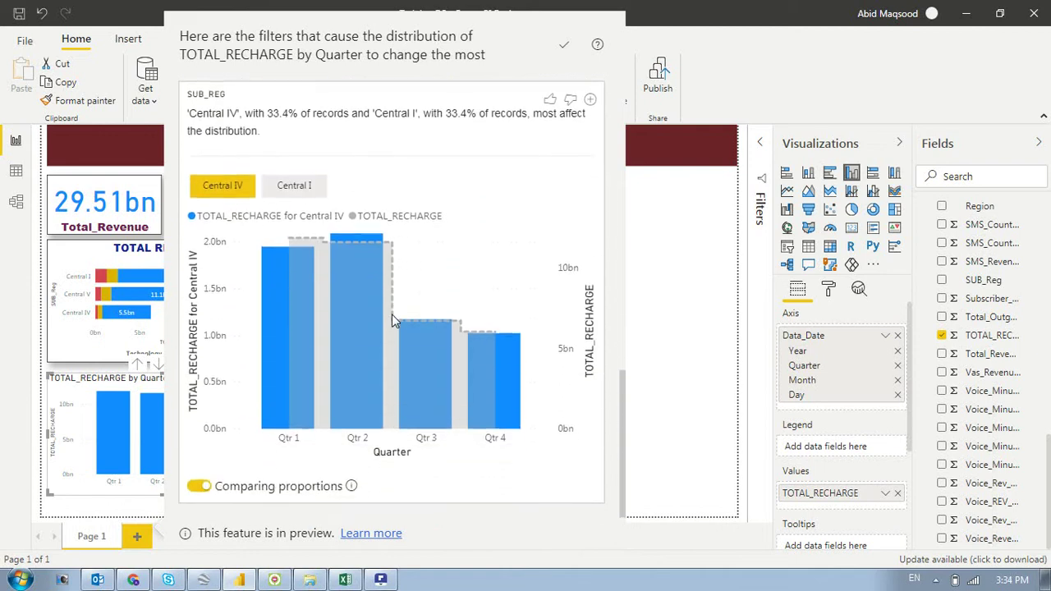
scroll(392, 318, "up", 7)
scroll(392, 319, "up", 4)
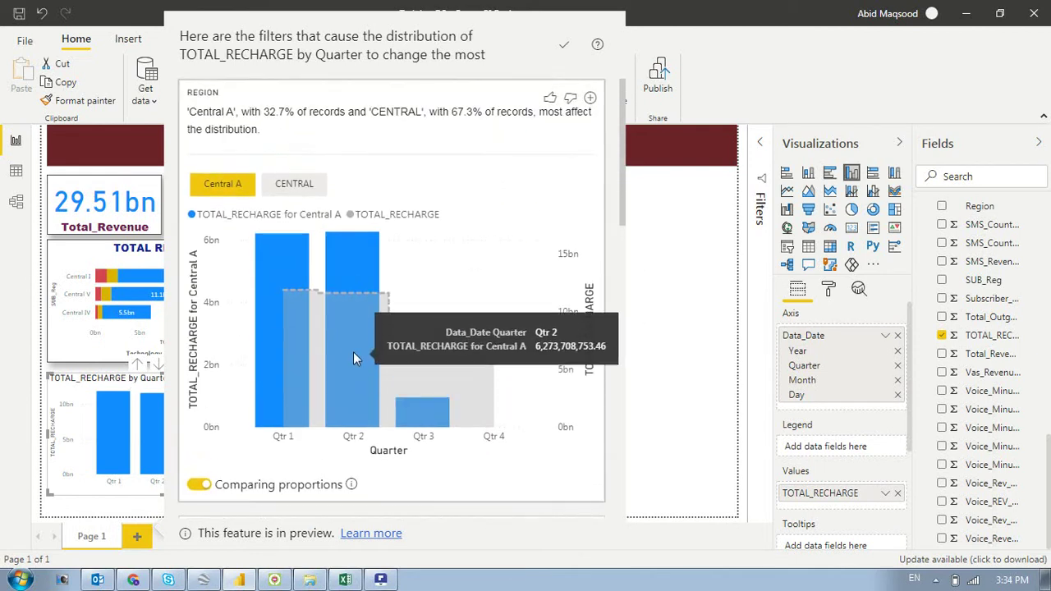
Add the Central A comparison chart from the region explanation to the report and close the analysis
left_click(592, 98)
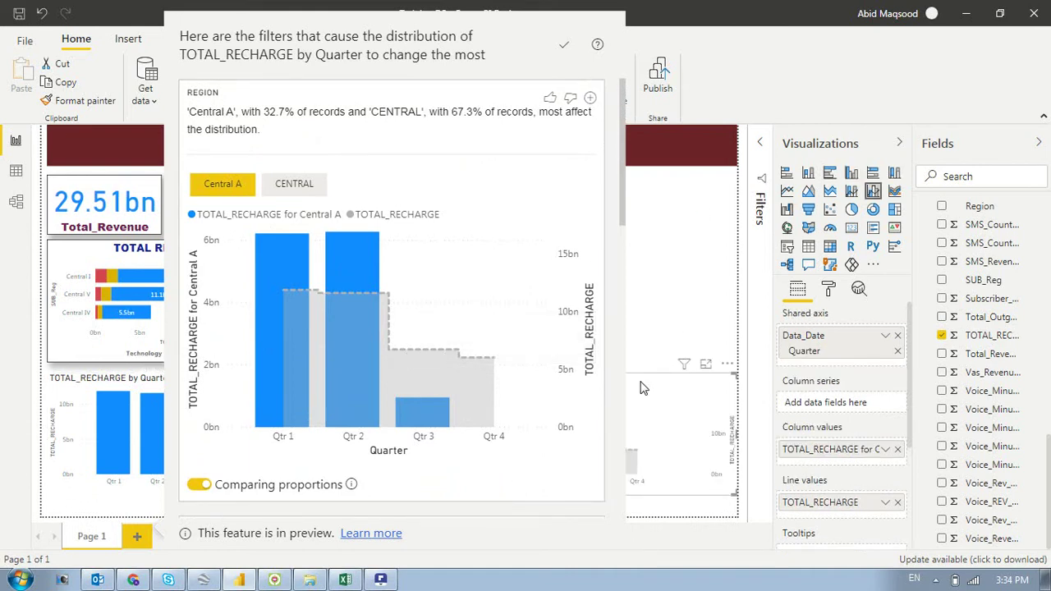
key("Escape")
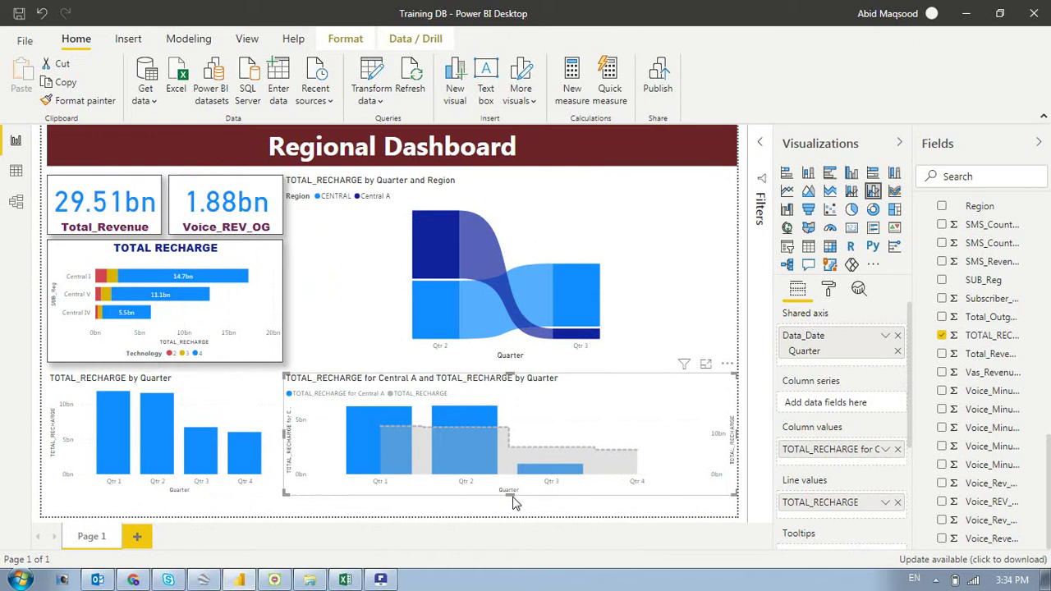
left_click(460, 517)
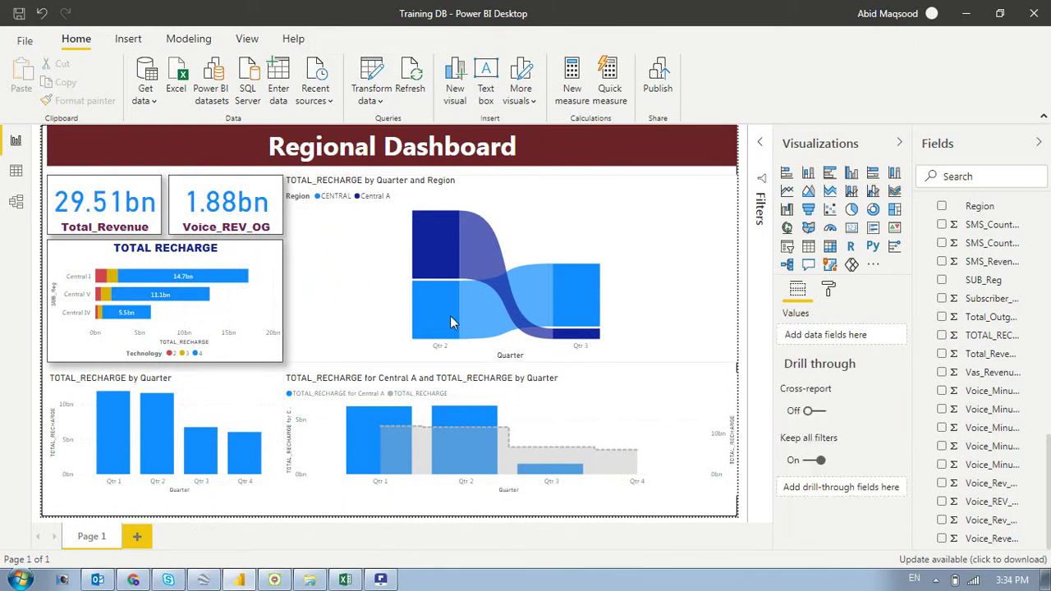
Copy the formatting of the TOTAL RECHARGE bar chart onto the ribbon chart with Format painter
left_click(256, 296)
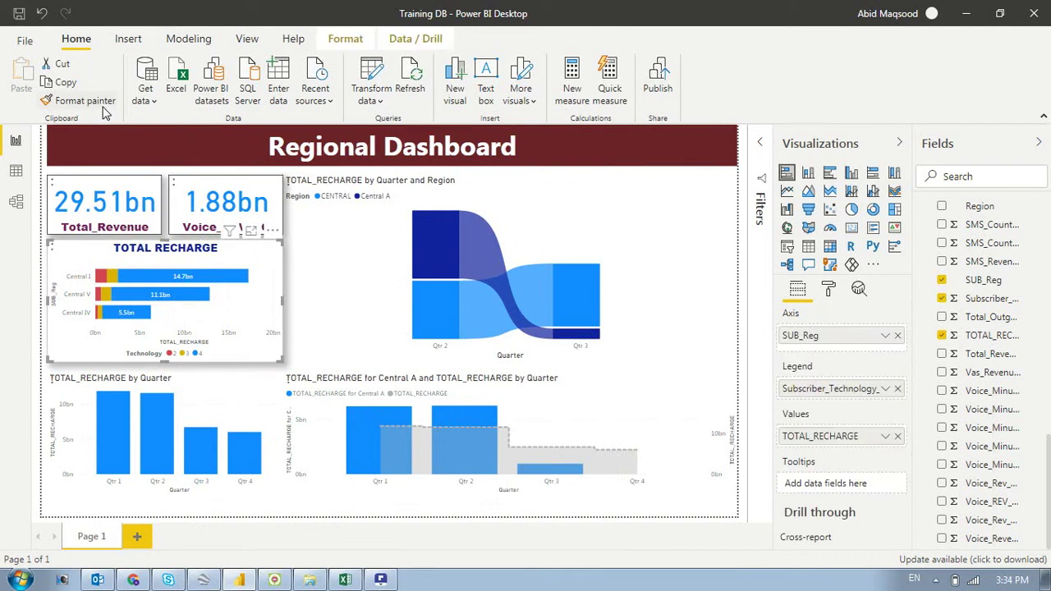
left_click(82, 101)
left_click(329, 227)
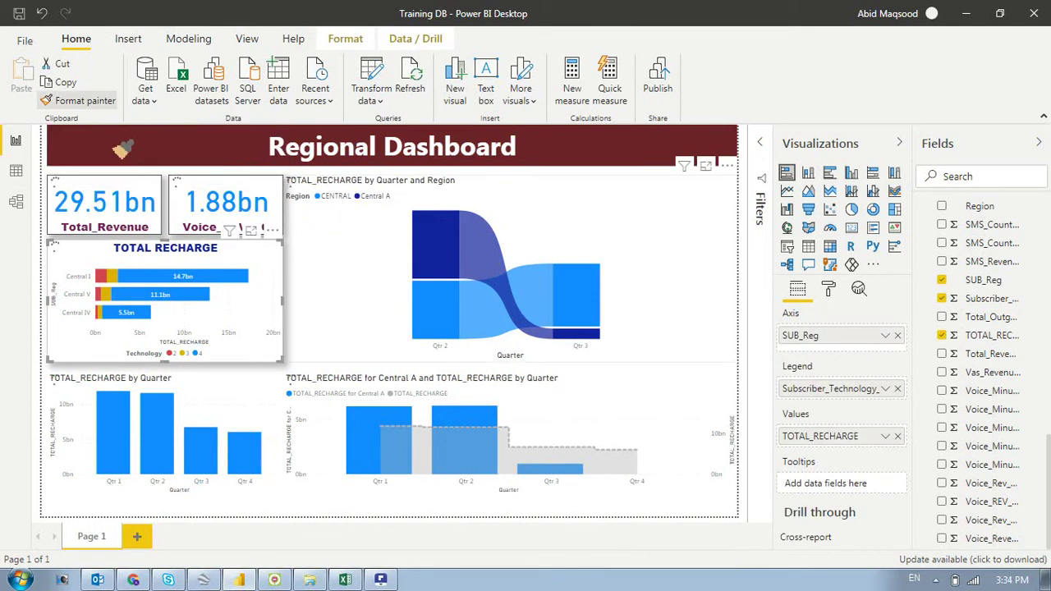
Apply the ribbon chart's formatting to the quarterly column chart, and copy that chart's formatting onto the Central A comparison chart
left_click(80, 105)
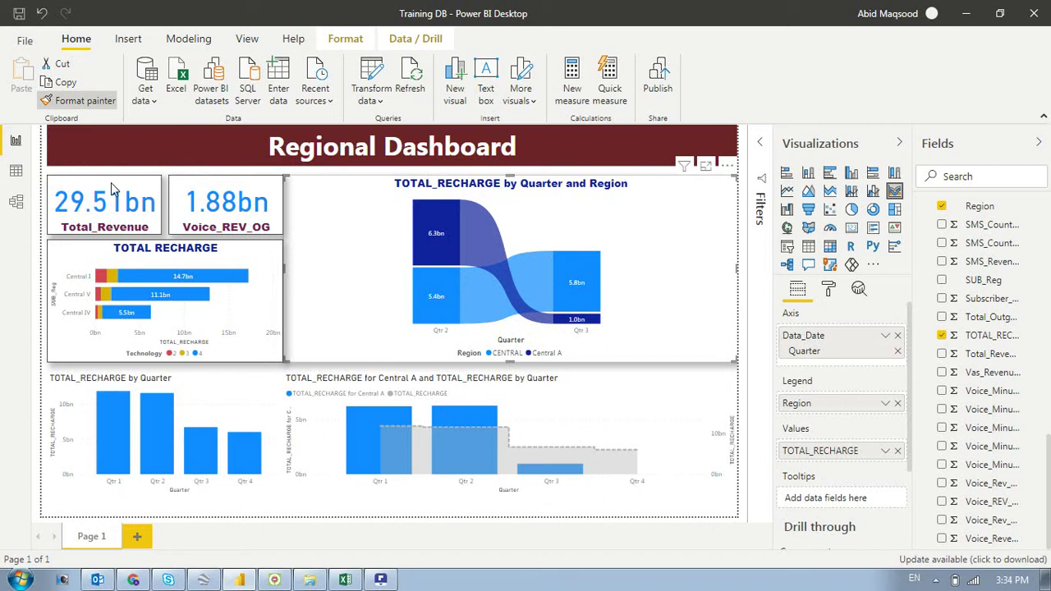
left_click(168, 427)
left_click(85, 102)
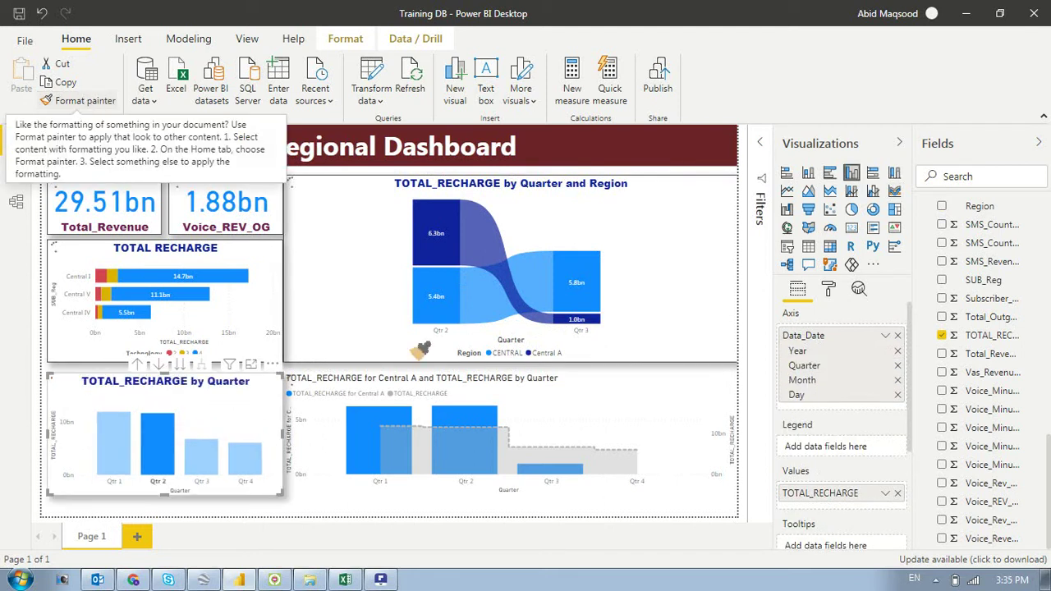
left_click(469, 460)
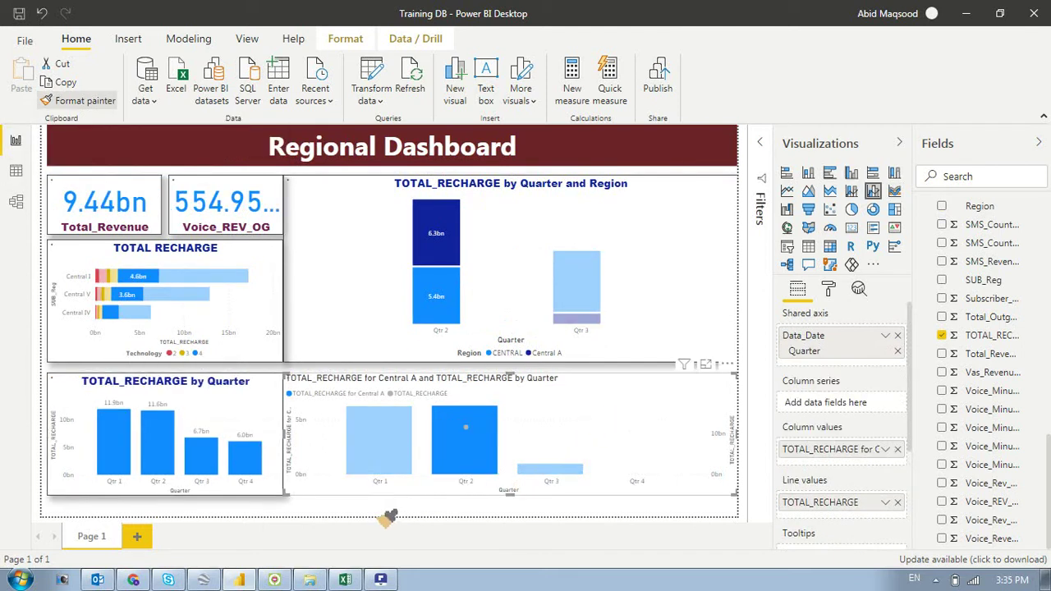
left_click(307, 491)
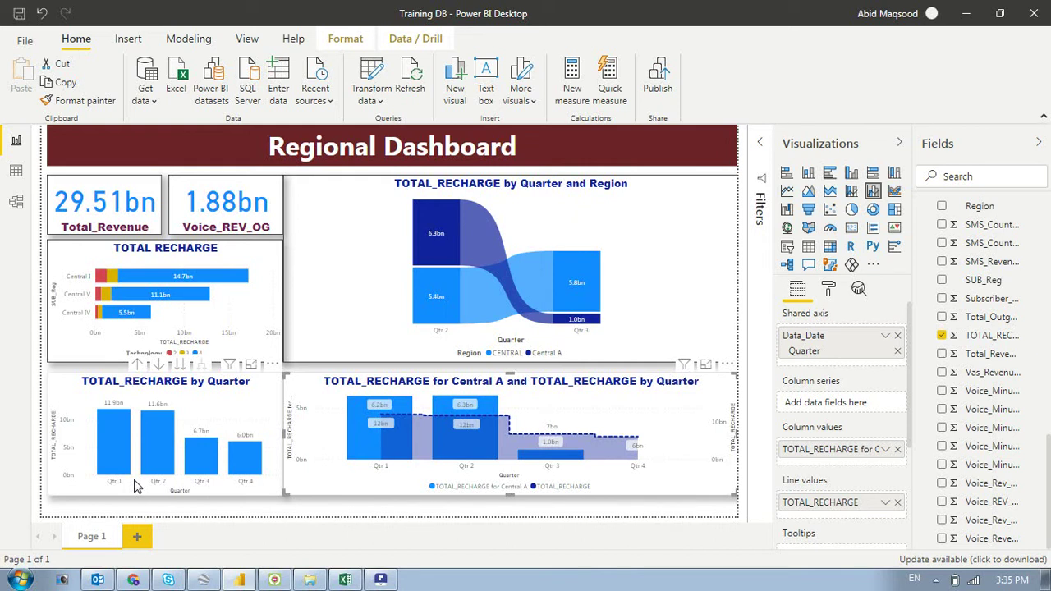
left_click(376, 505)
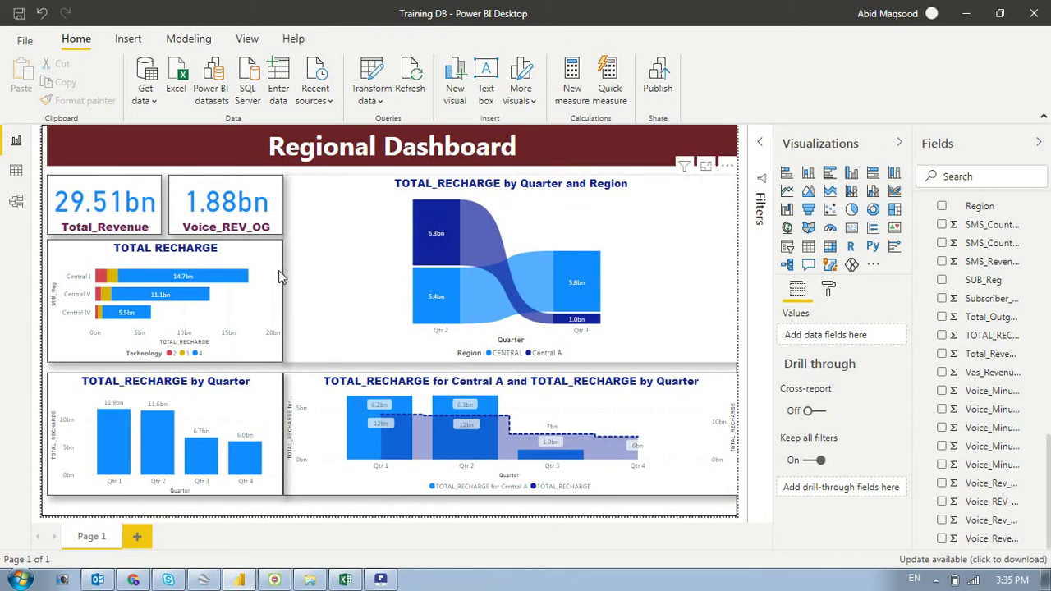
mouse_move(217, 280)
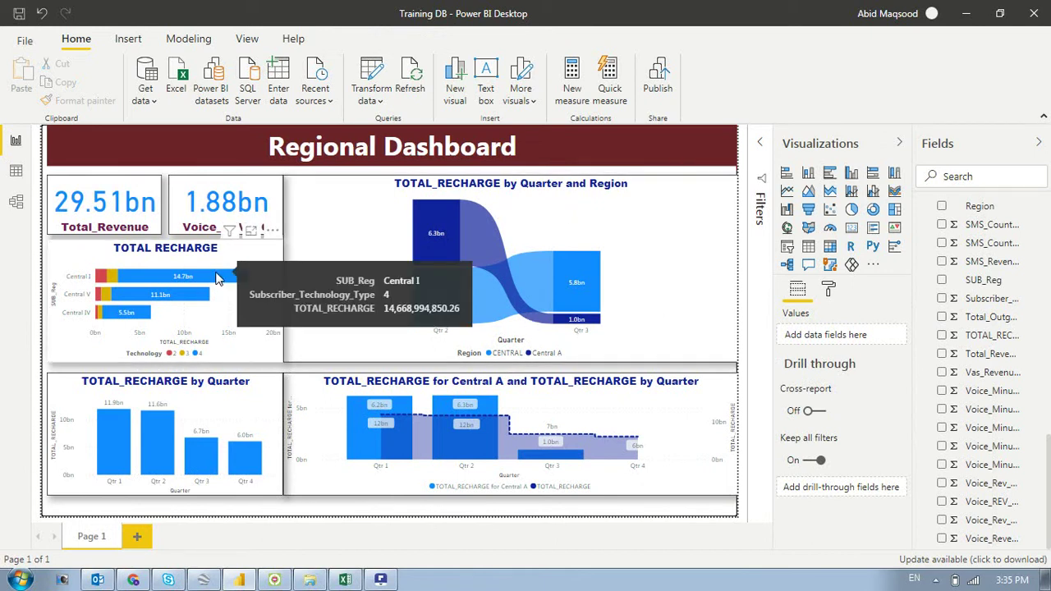
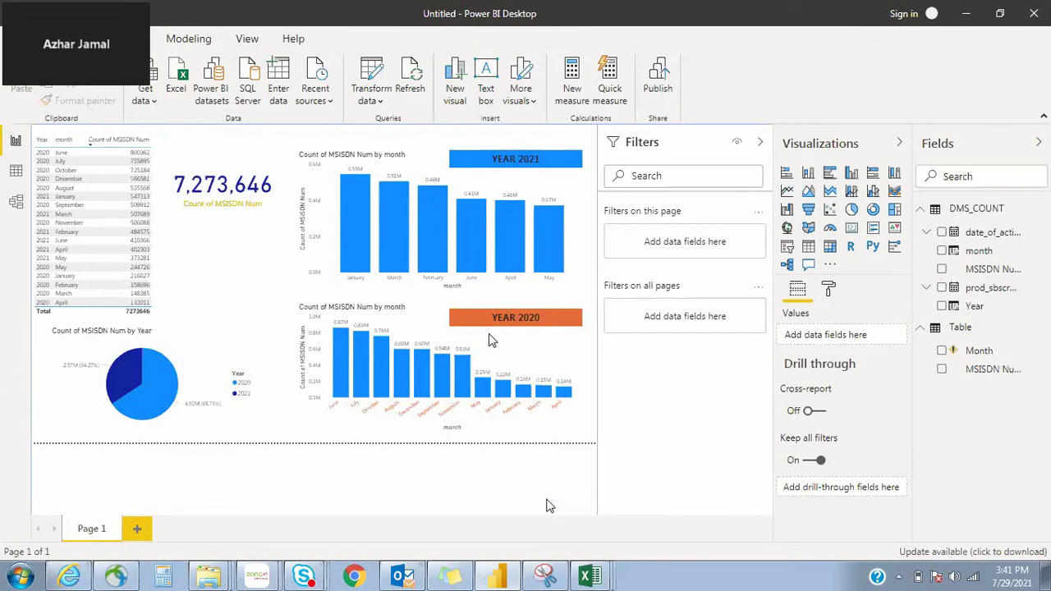
Collapse the Filters pane to give the MSISDN report page more room
left_click(762, 146)
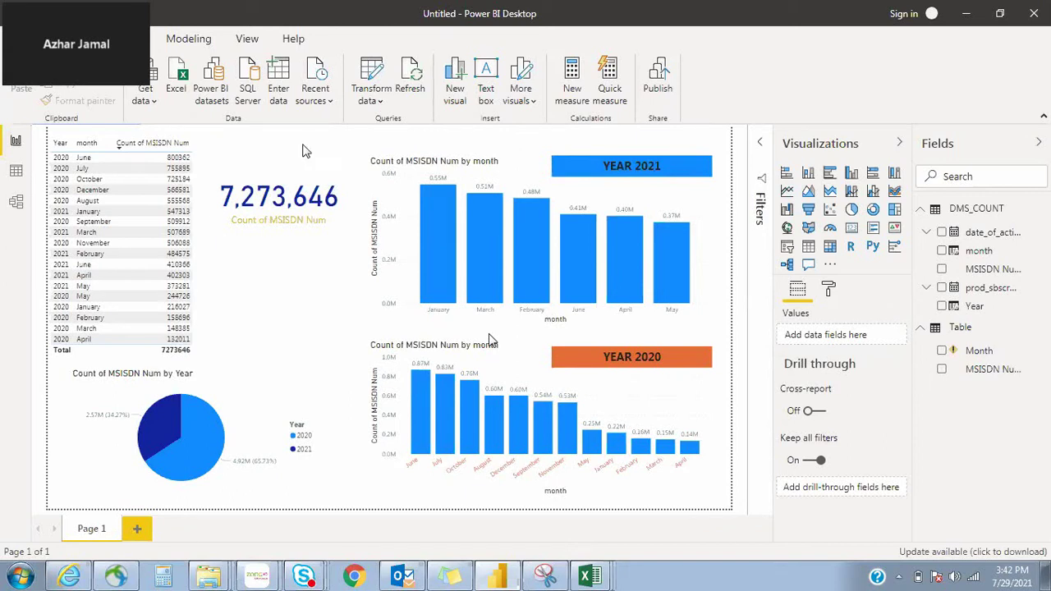
Look over the DMS_COUNT table's rows in the data view and return to the report page
left_click(17, 174)
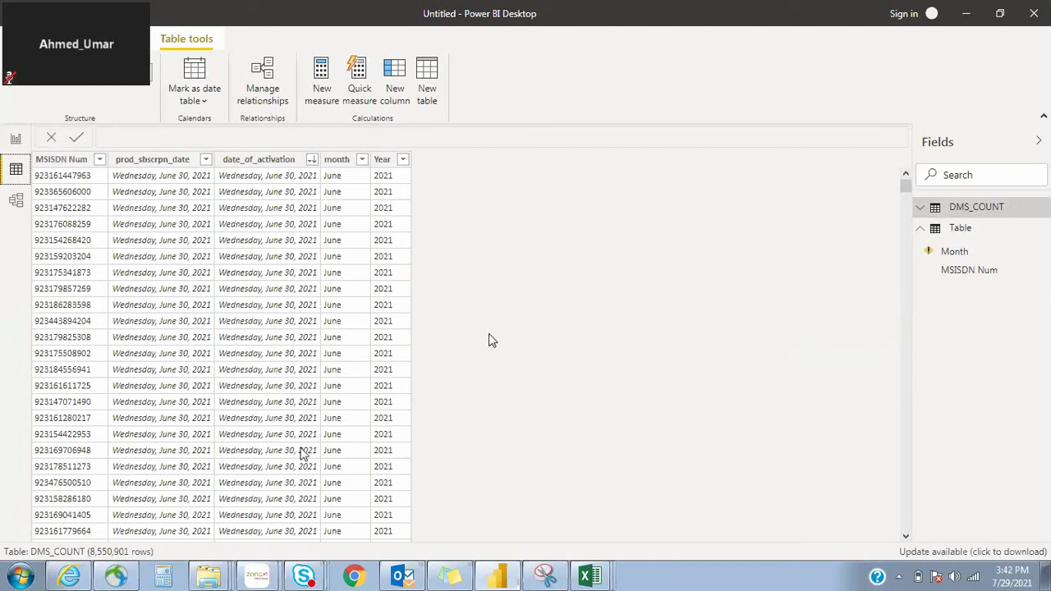
left_click(17, 140)
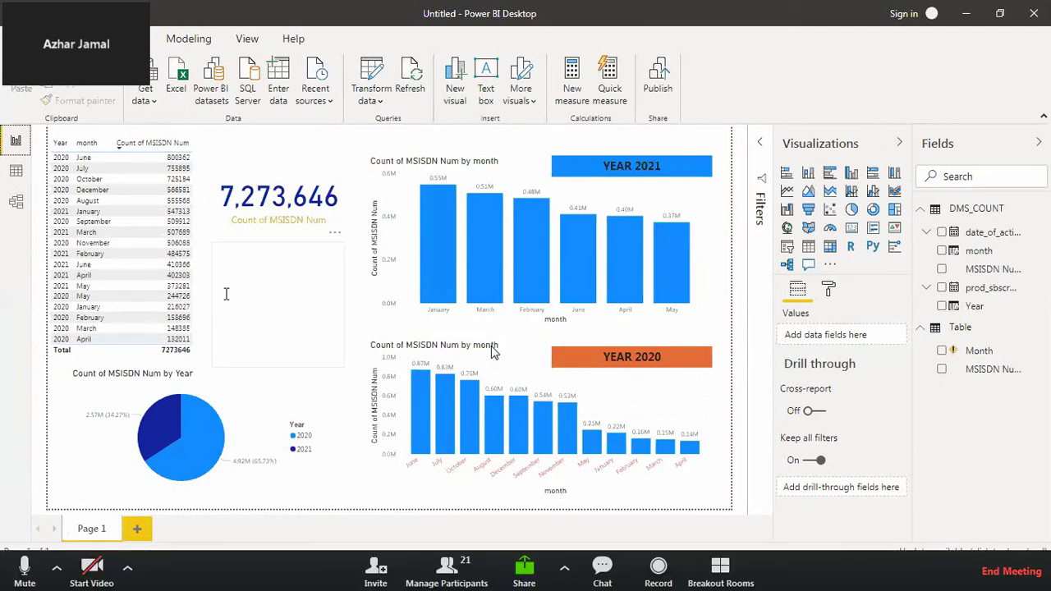
Try to export the year-and-month table visual's data to the desktop as data.csv, replacing the existing file
left_click(199, 359)
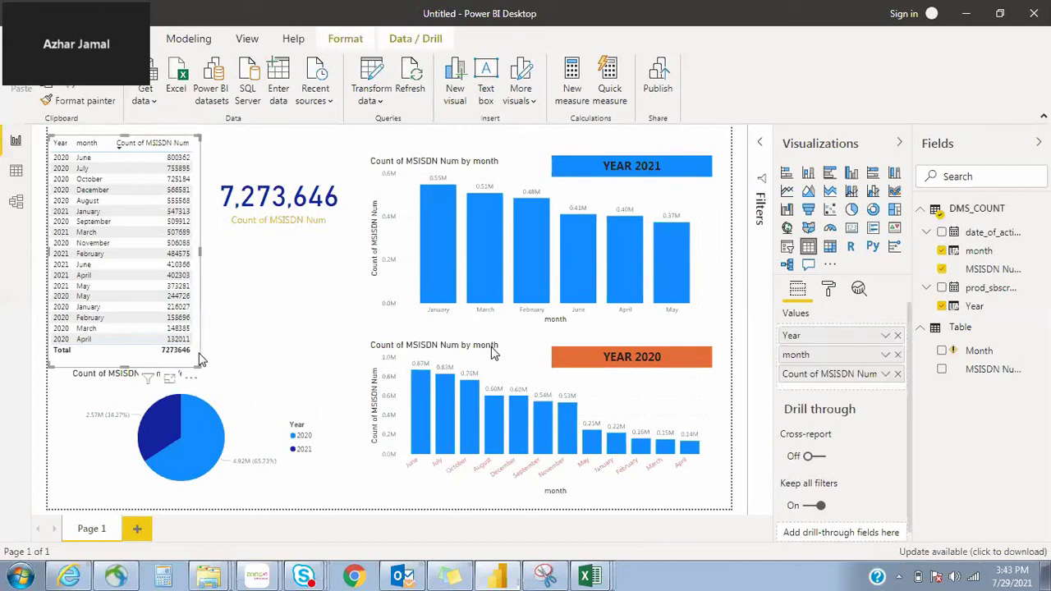
right_click(187, 388)
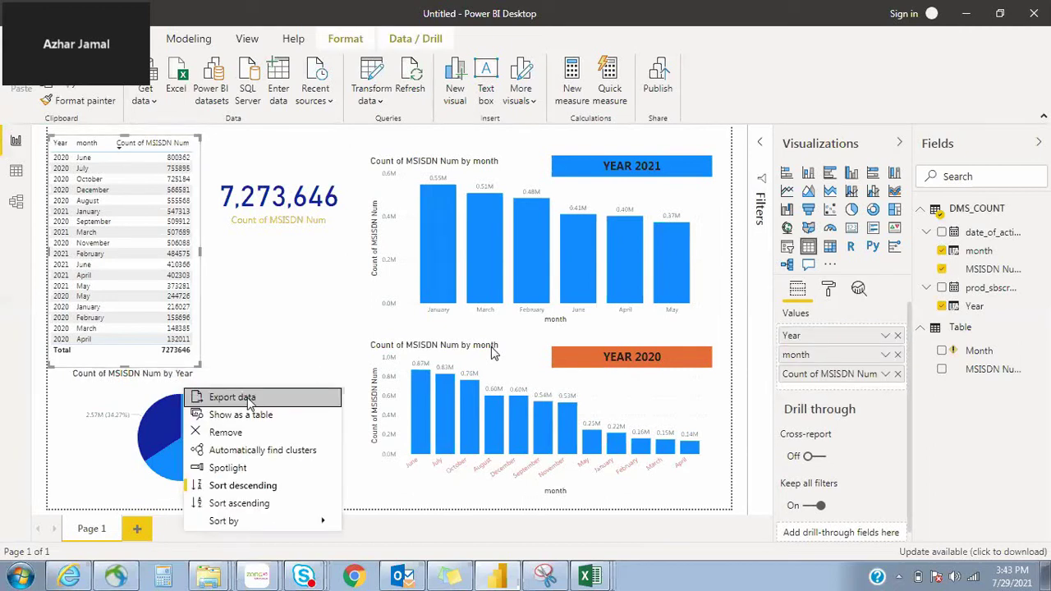
left_click(248, 398)
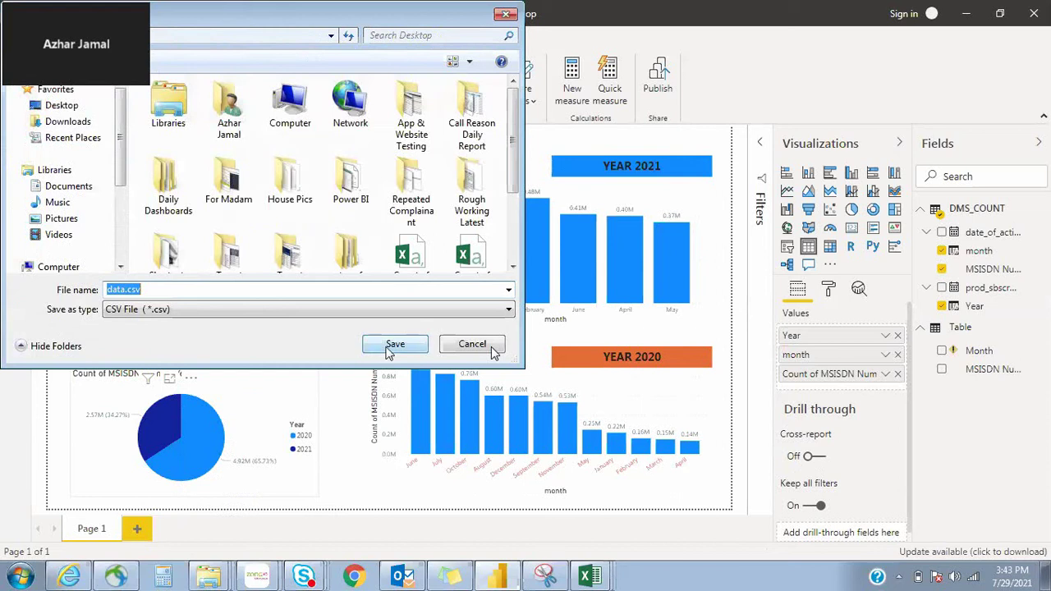
left_click(391, 346)
left_click(570, 292)
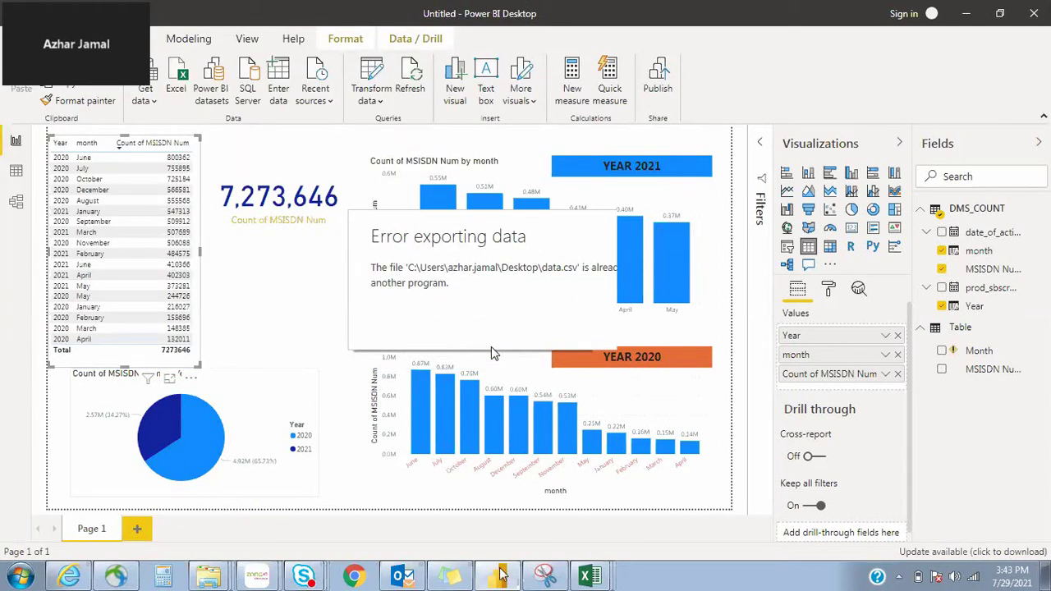
Close the data.csv workbook open in Excel, switch back to Power BI Desktop and dismiss the export error
left_click(593, 578)
left_click(559, 539)
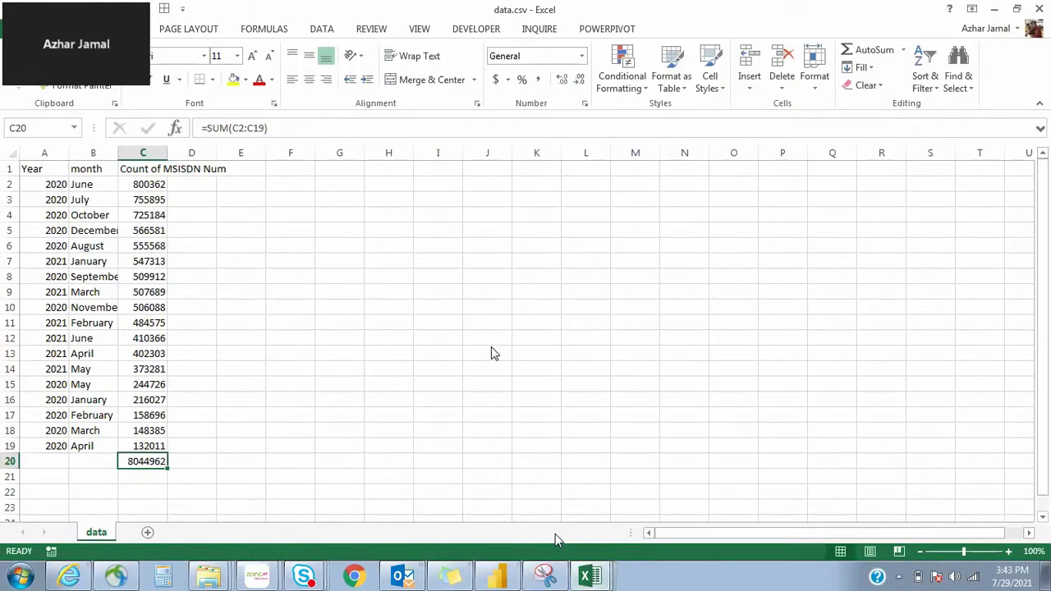
left_click(497, 577)
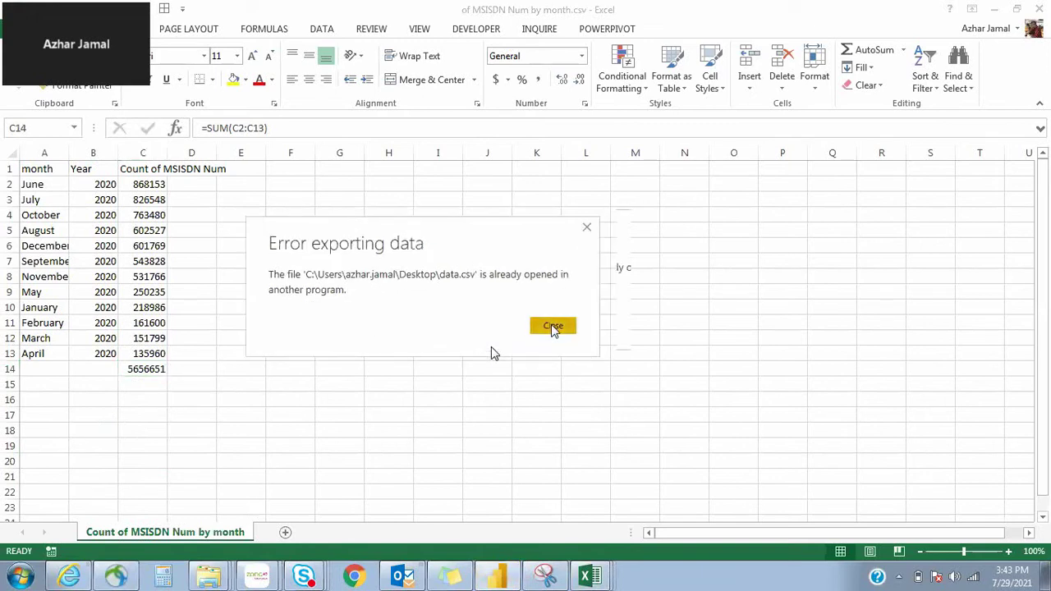
left_click(553, 326)
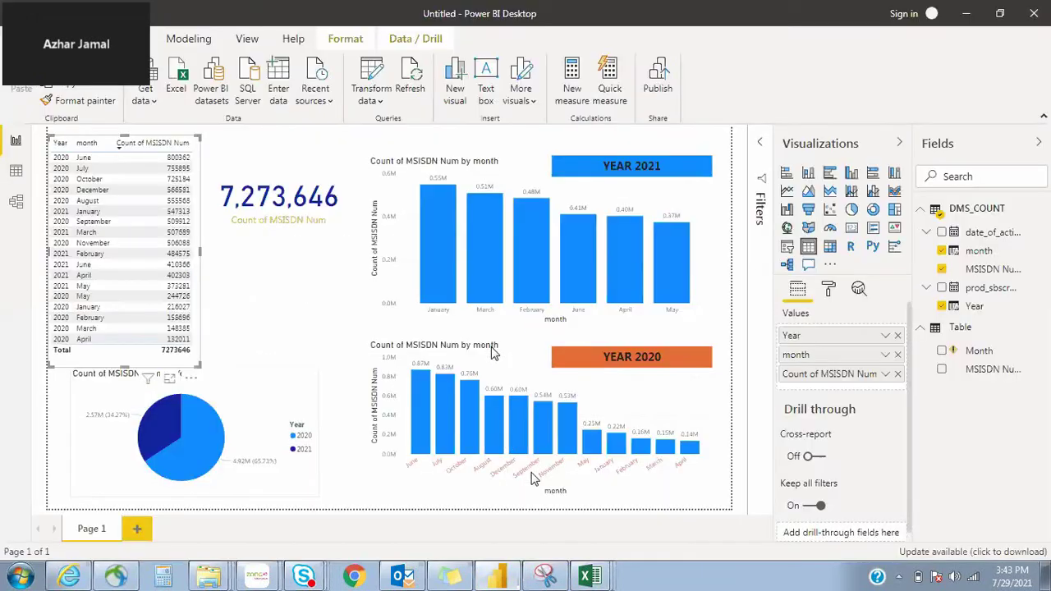
Export the year-and-month table visual's data as data.csv on the desktop, overwriting the existing file
left_click(191, 379)
left_click(246, 400)
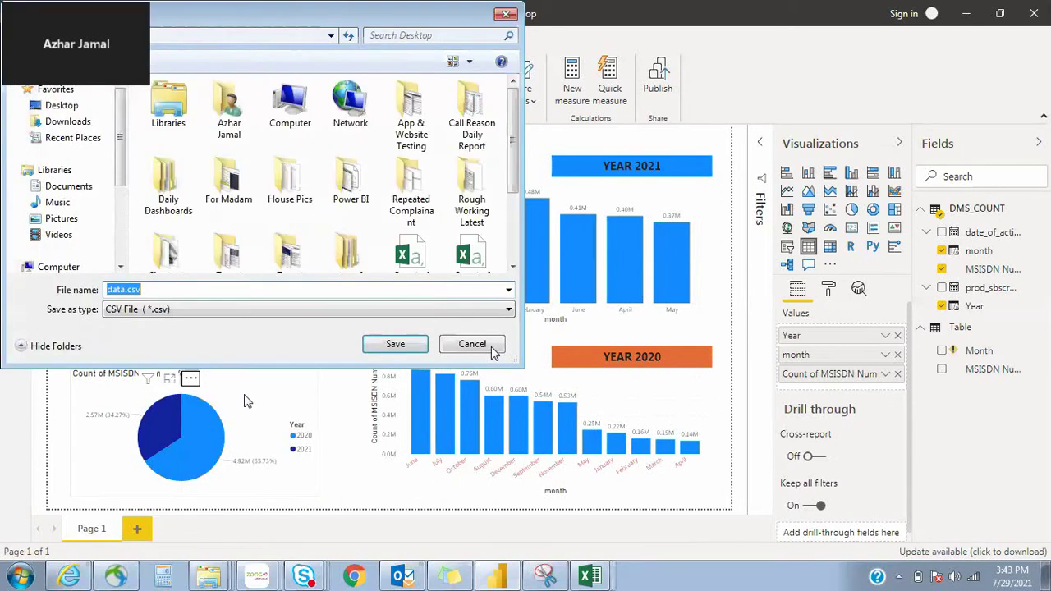
left_click(410, 347)
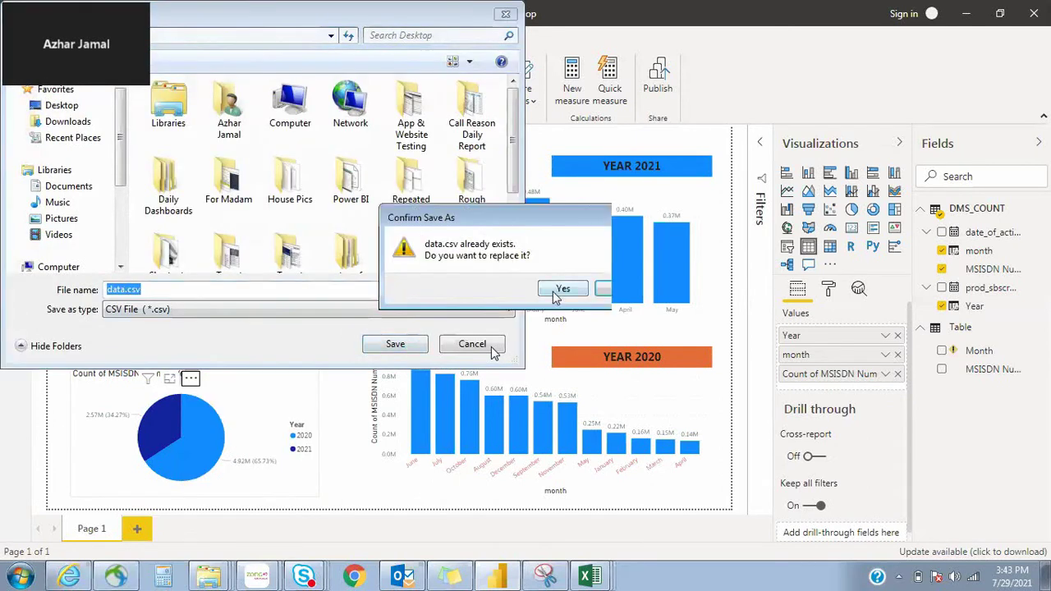
left_click(558, 293)
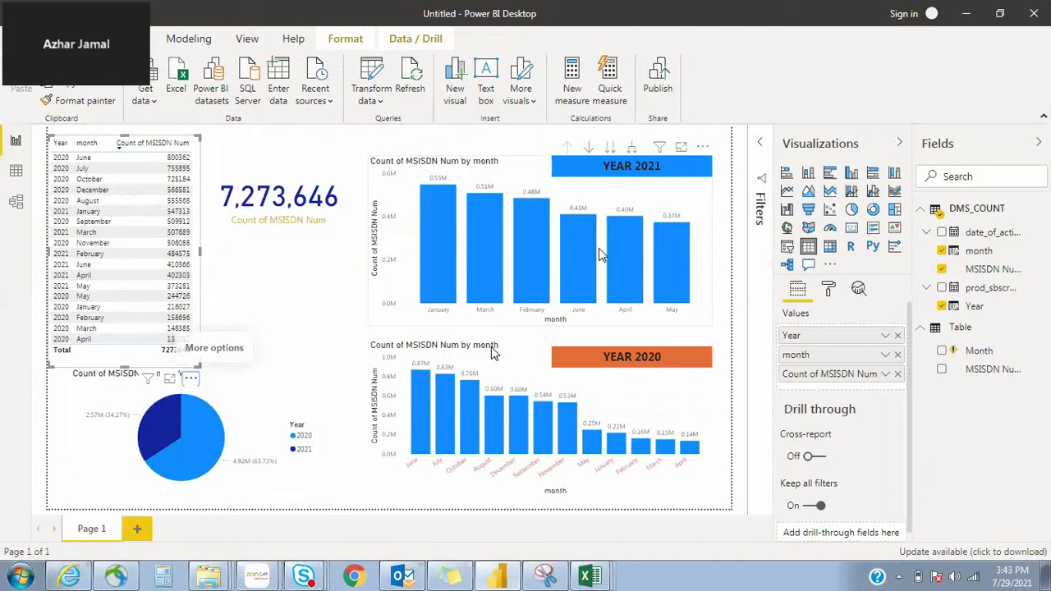
Open data.csv from the desktop in Excel and sum the Count of MSISDN Num values C2:C19 in cell C20
key("super+d")
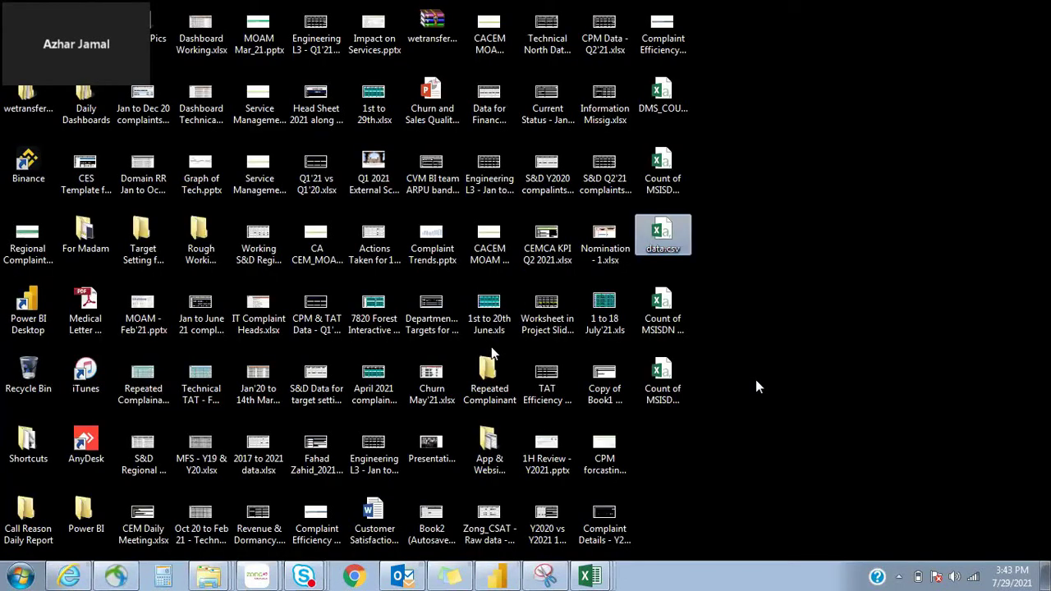
double_click(666, 237)
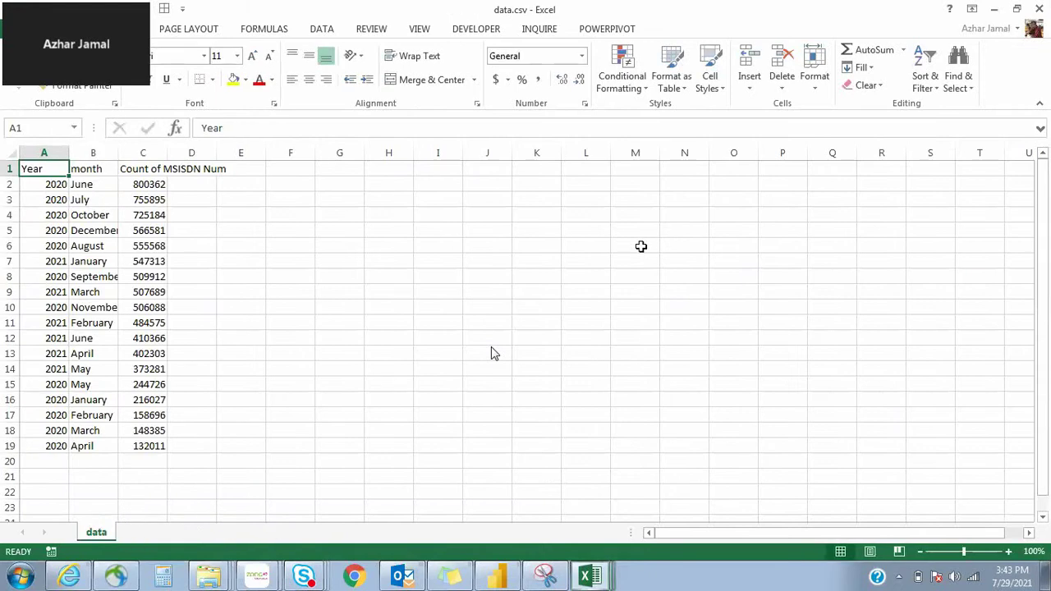
key("ctrl+End")
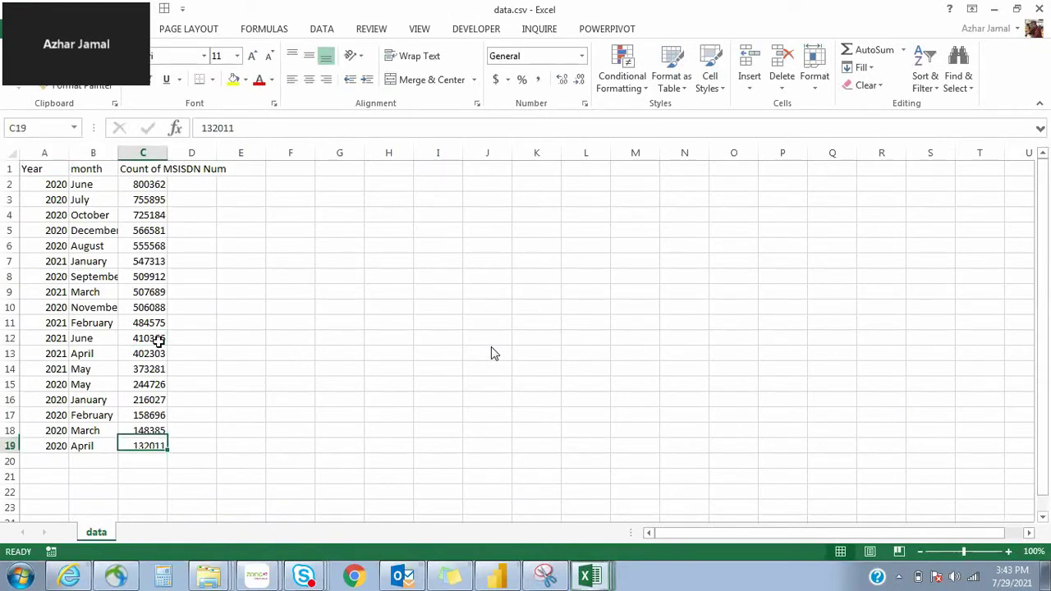
key("Down")
key("alt+equal")
key("Return")
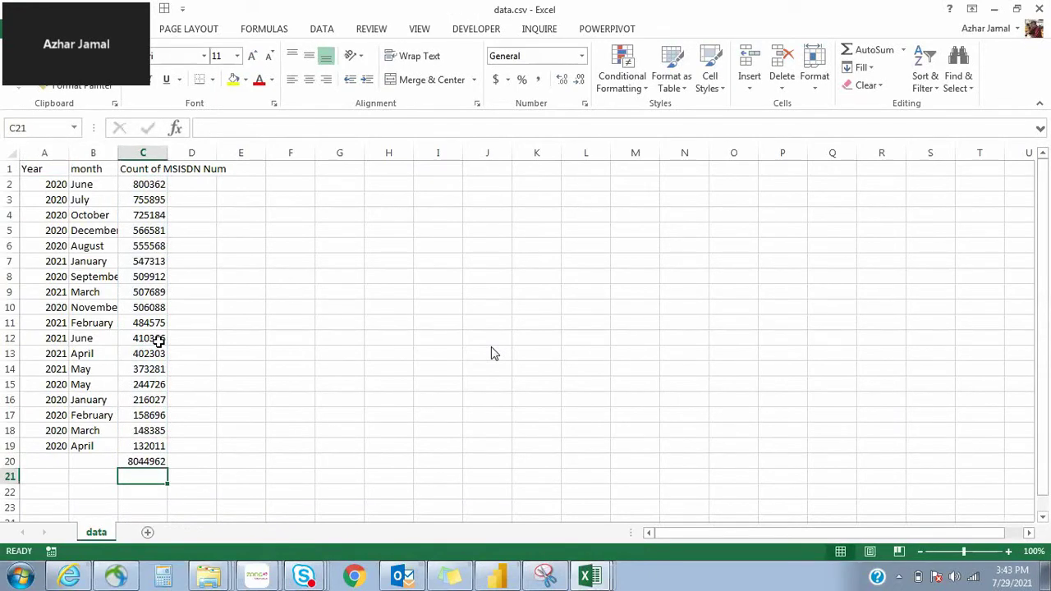
key("Up")
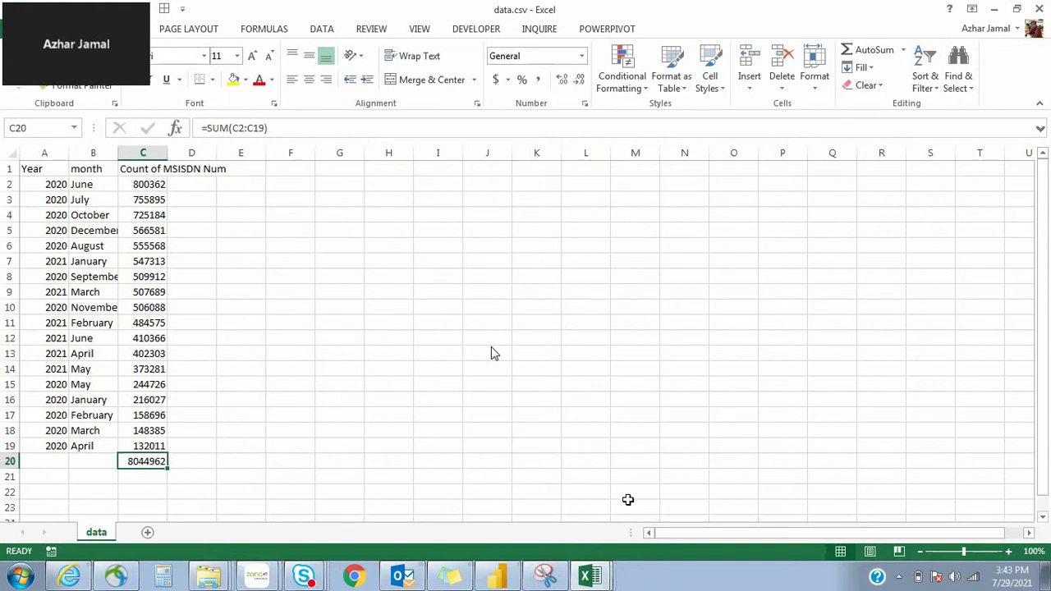
Switch to Power BI Desktop and check the aggregation options of the table visual's Count of MSISDN Num field
left_click(503, 579)
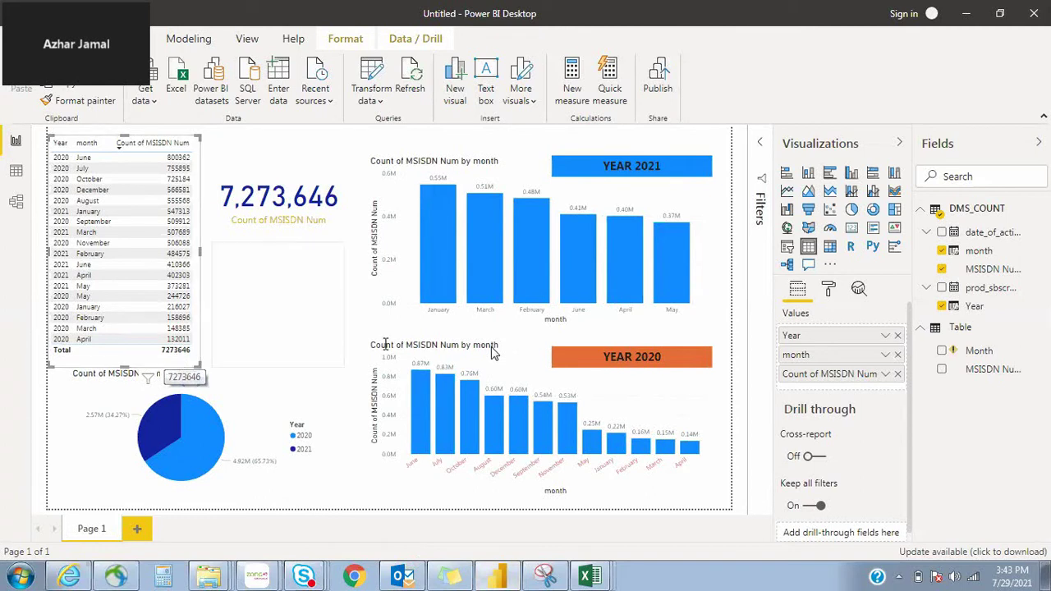
left_click(885, 374)
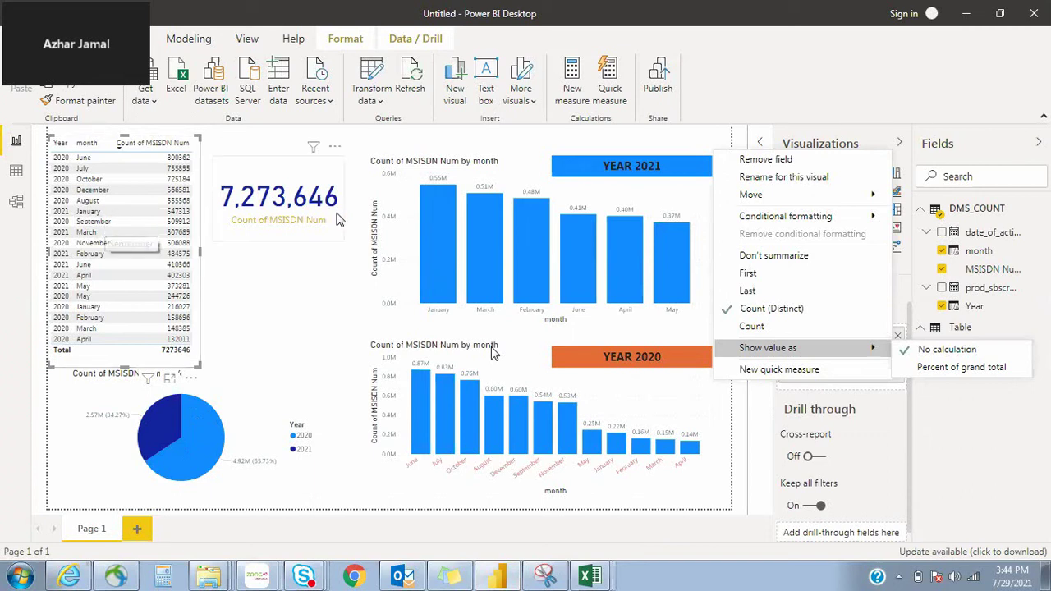
Examine the DISTINCT formula of the calculated table named Table and the LOOKUPVALUE formula of its Month column
left_click(960, 329)
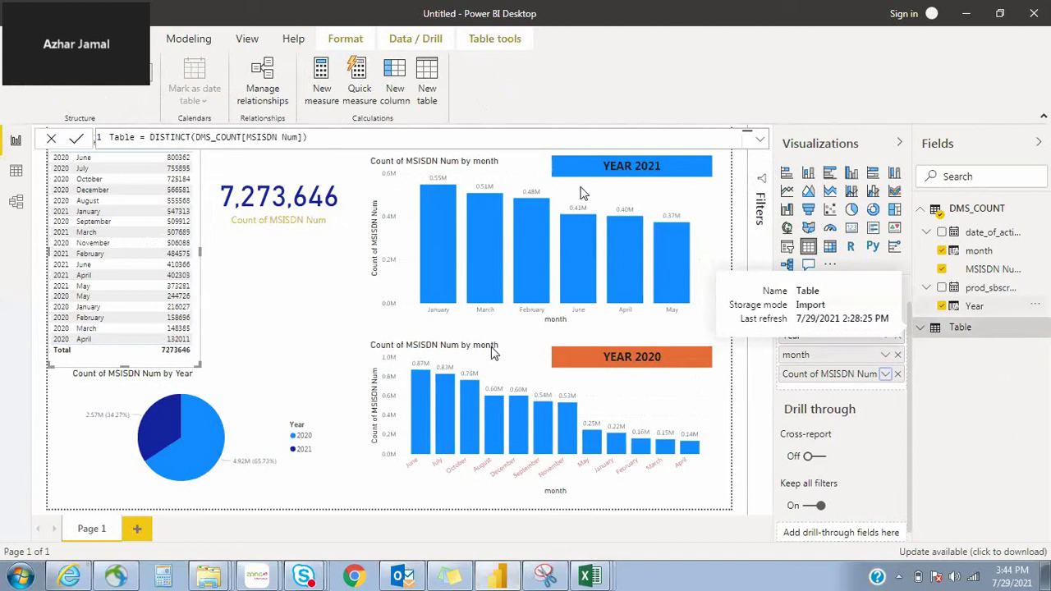
left_click(15, 170)
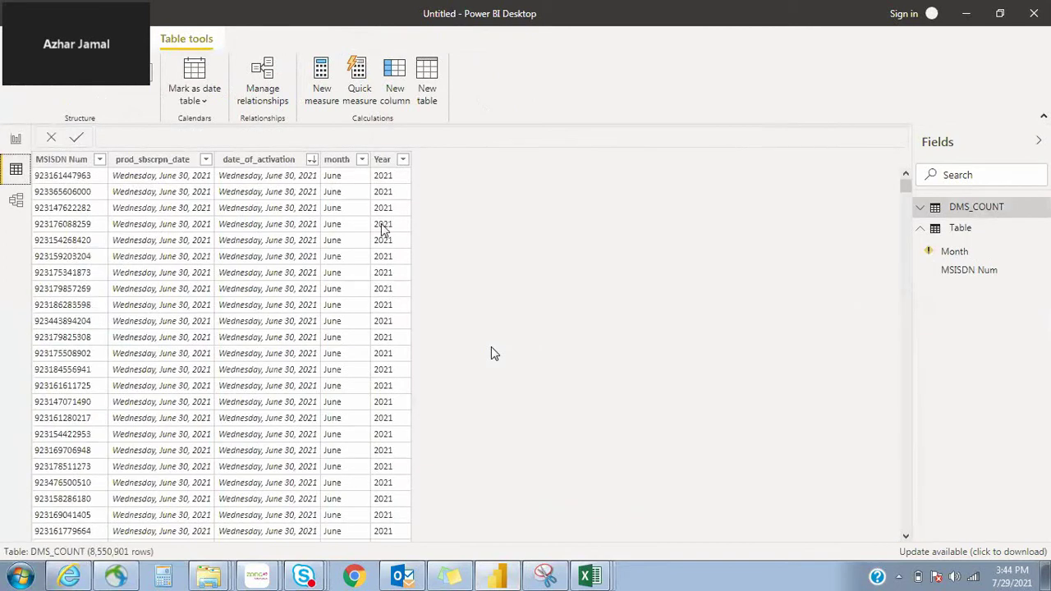
left_click(960, 228)
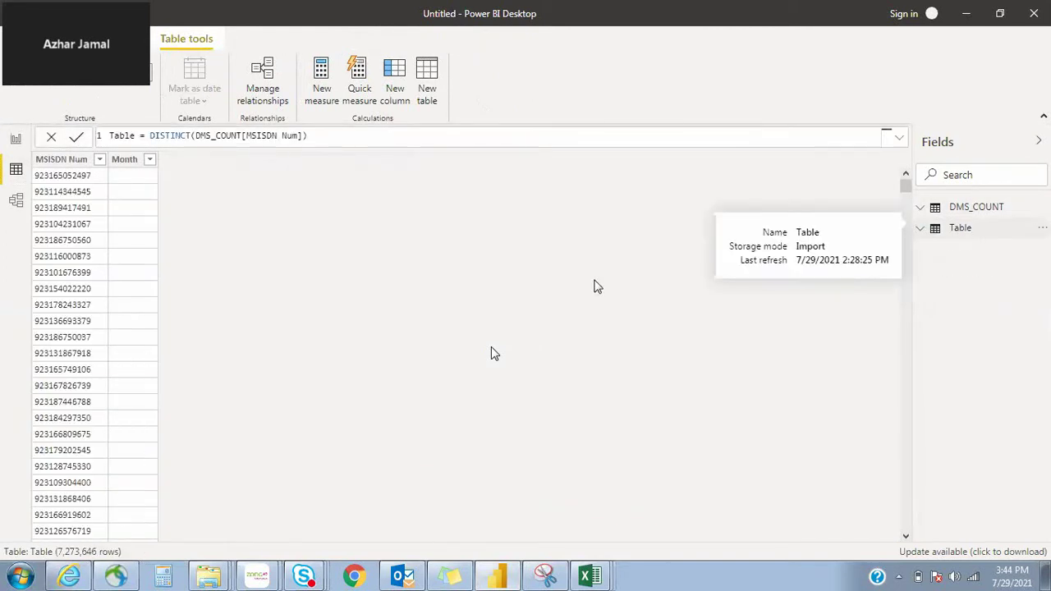
left_click(128, 257)
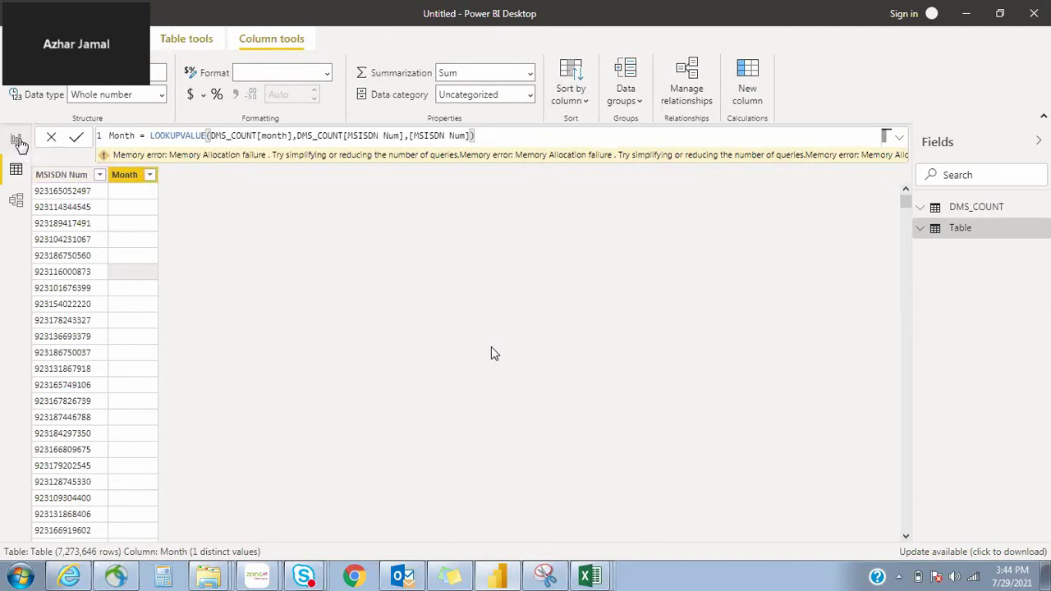
Compare the report's monthly counts with the rows of the calculated table and the DMS_COUNT table
left_click(16, 140)
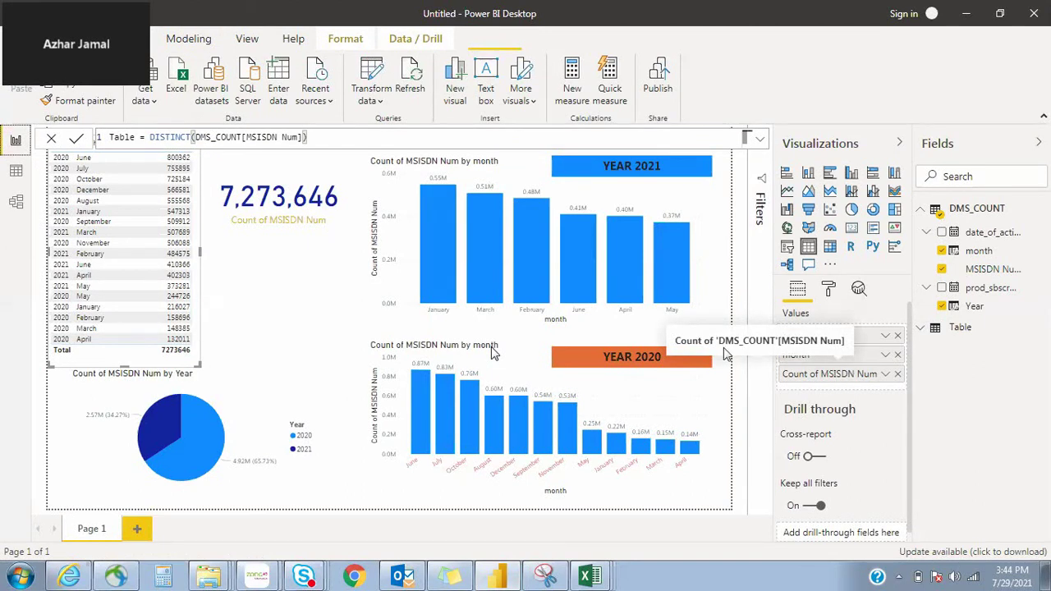
left_click(16, 170)
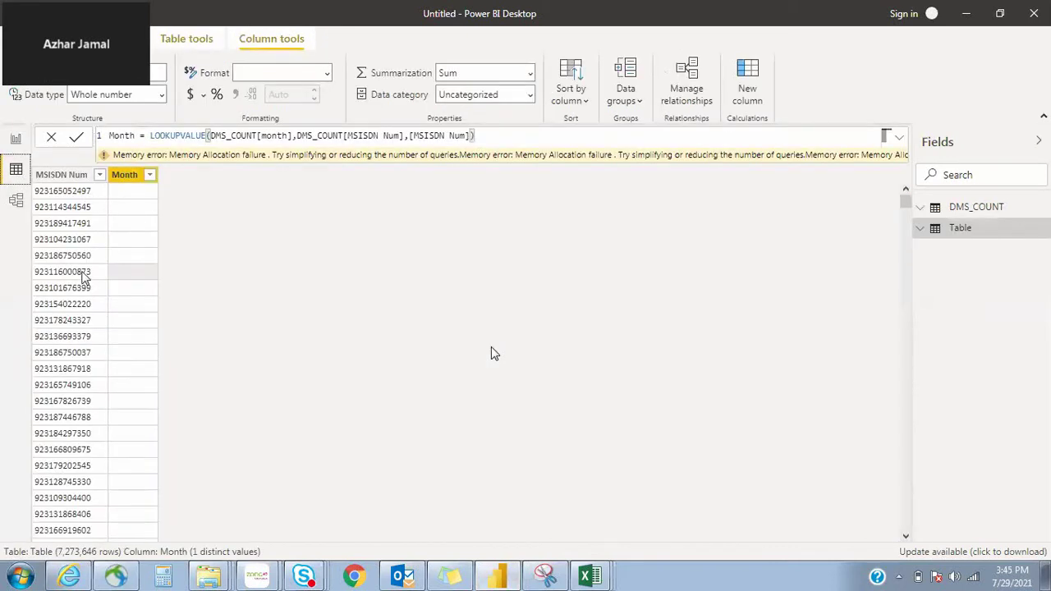
left_click(956, 209)
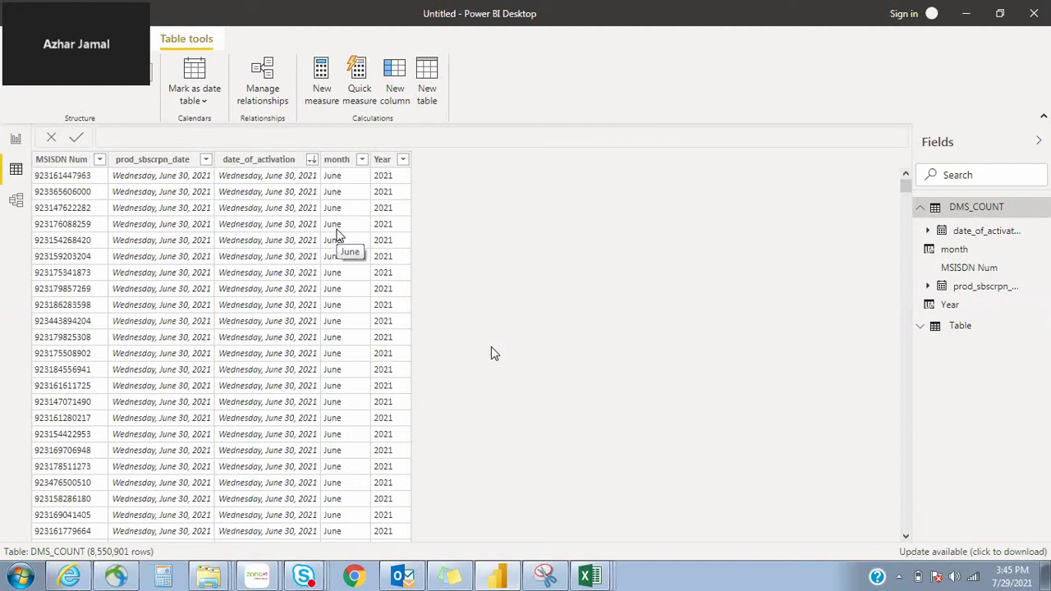
left_click(17, 139)
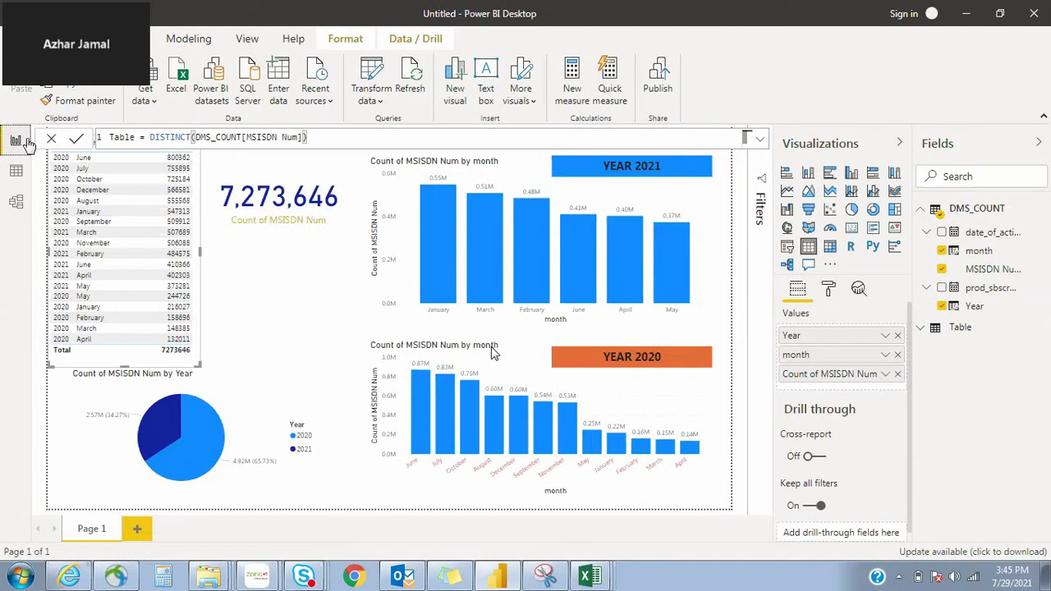
left_click(345, 392)
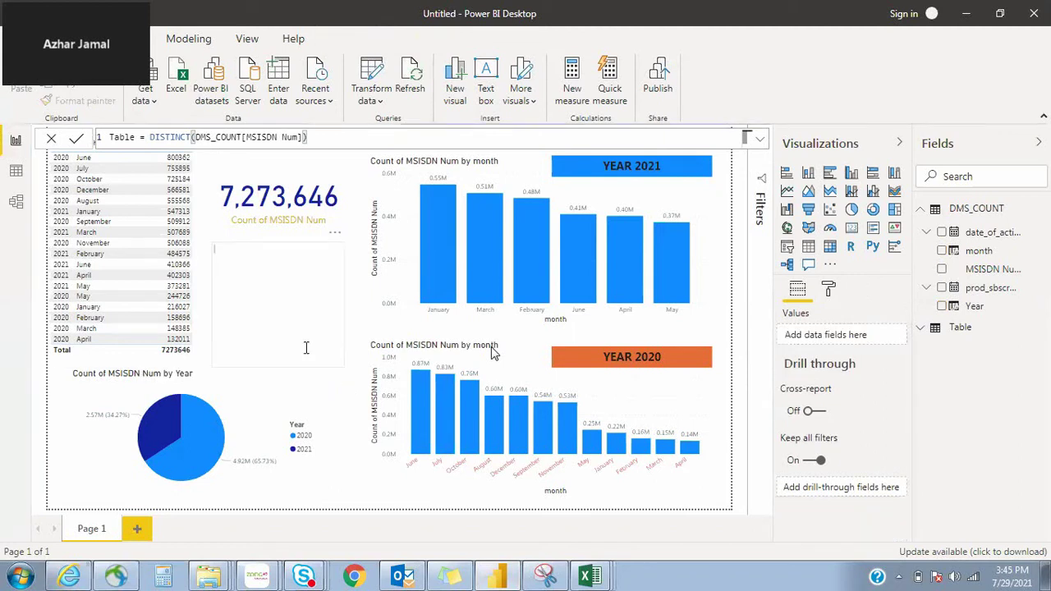
left_click(307, 348)
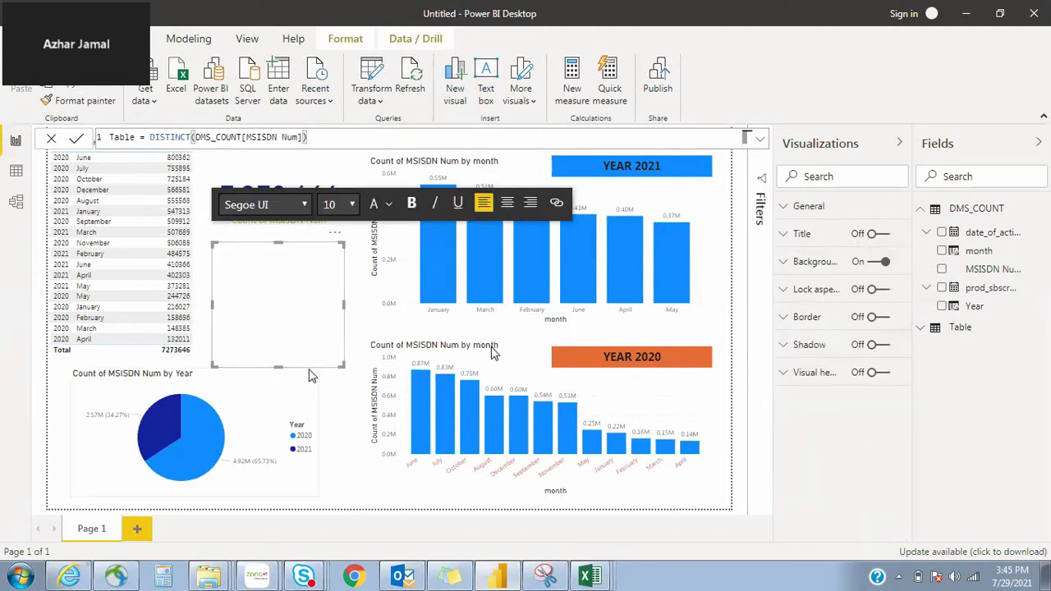
left_click(36, 376)
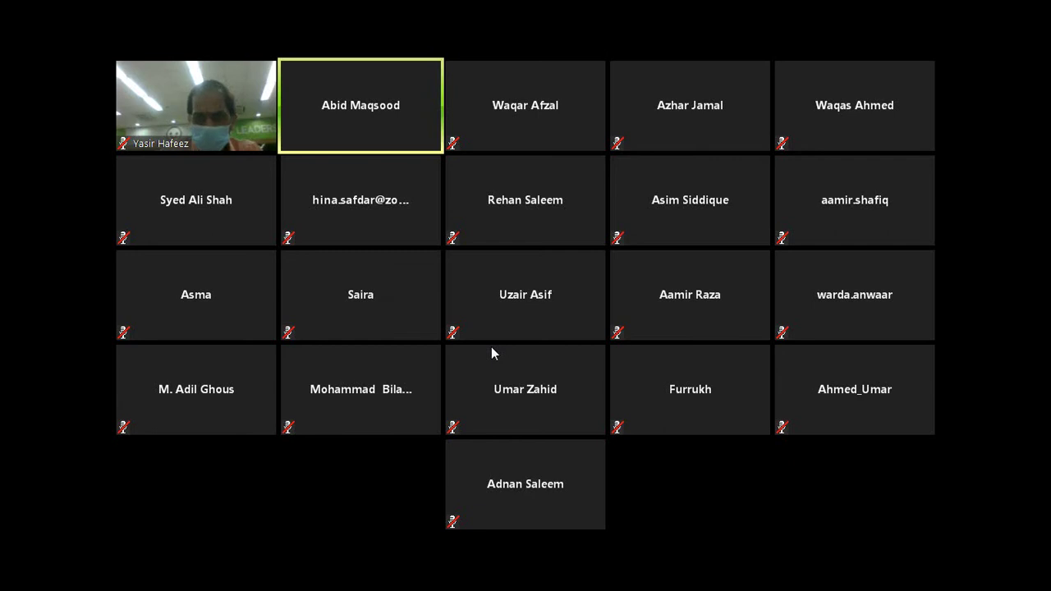
Switch to Windows Explorer and open the Jul'21 project folder inside the Upwork favourite
key("super")
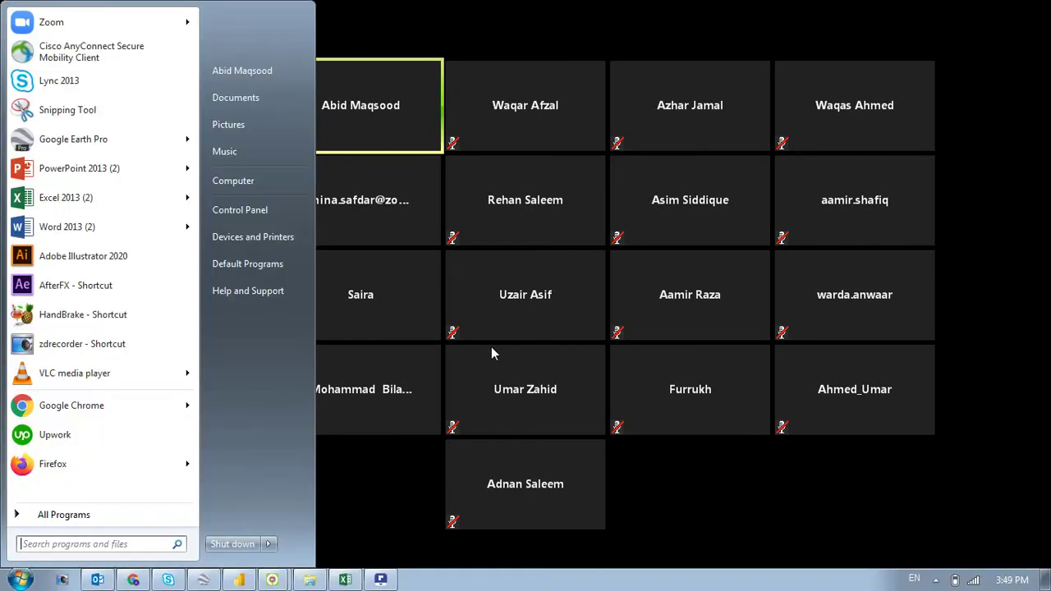
left_click(233, 181)
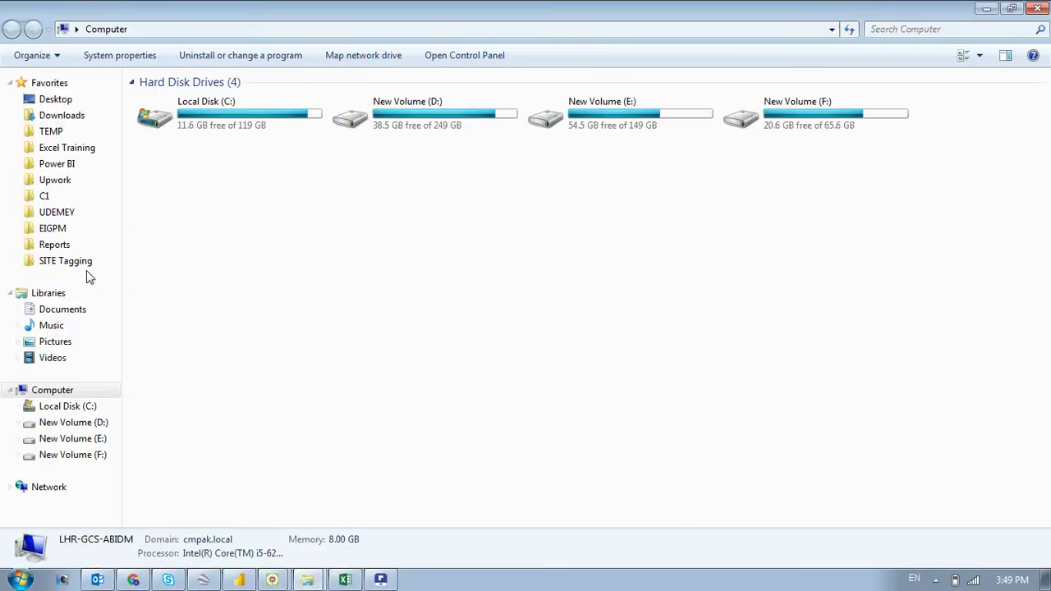
left_click(65, 165)
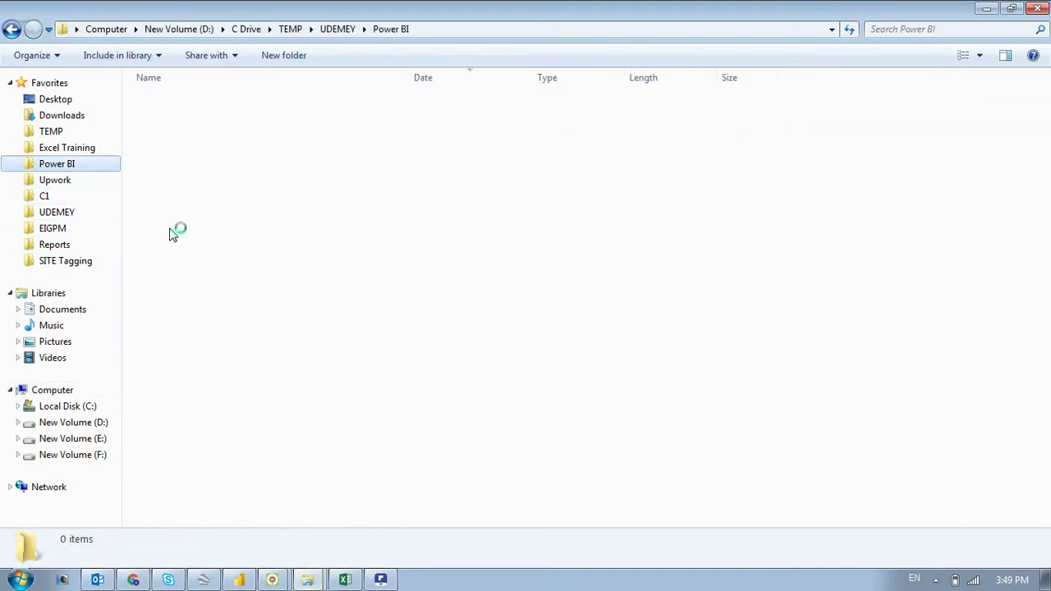
left_click(69, 179)
left_click(207, 263)
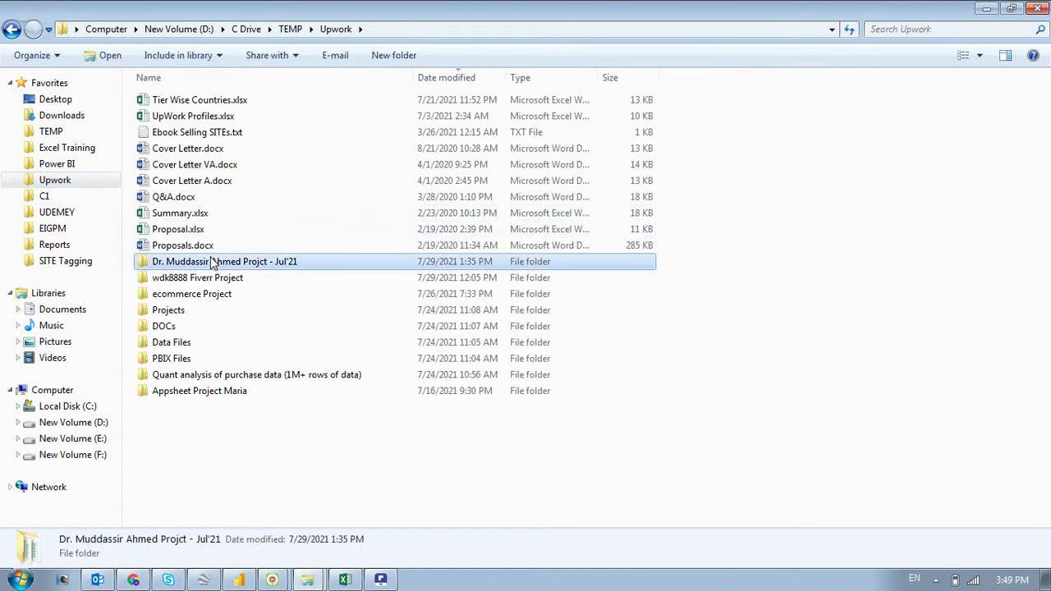
double_click(207, 263)
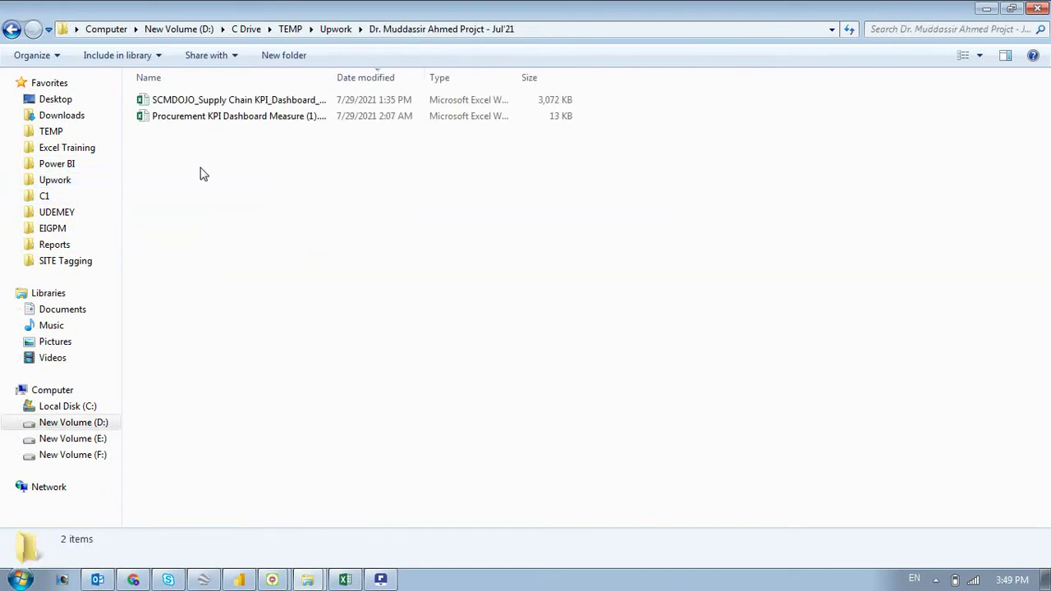
Open the Procurement KPI Dashboard Measure (1) workbook from the project folder and enable editing
double_click(202, 115)
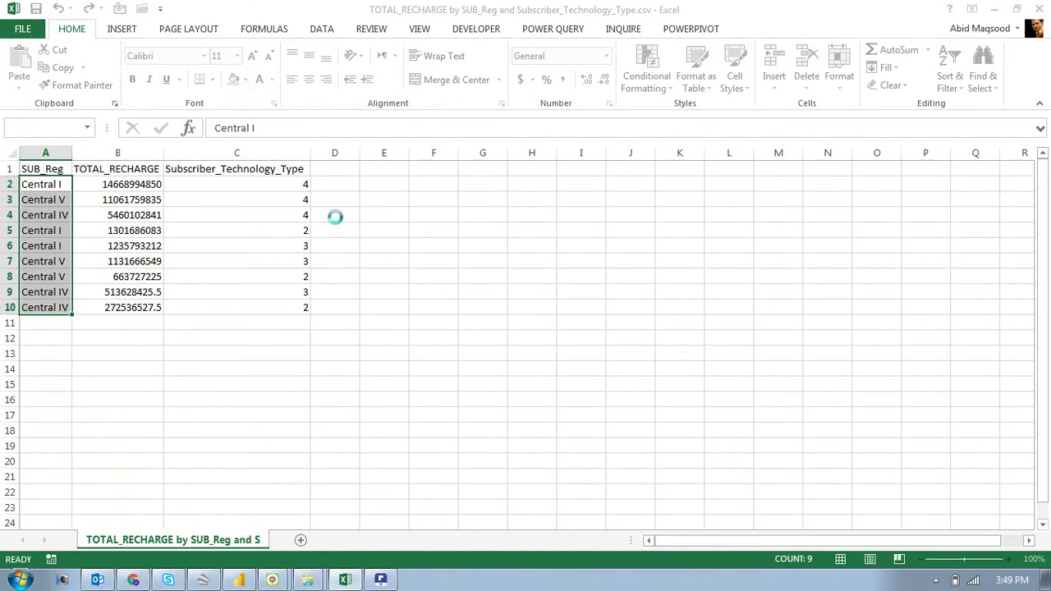
scroll(263, 256, "down", 6)
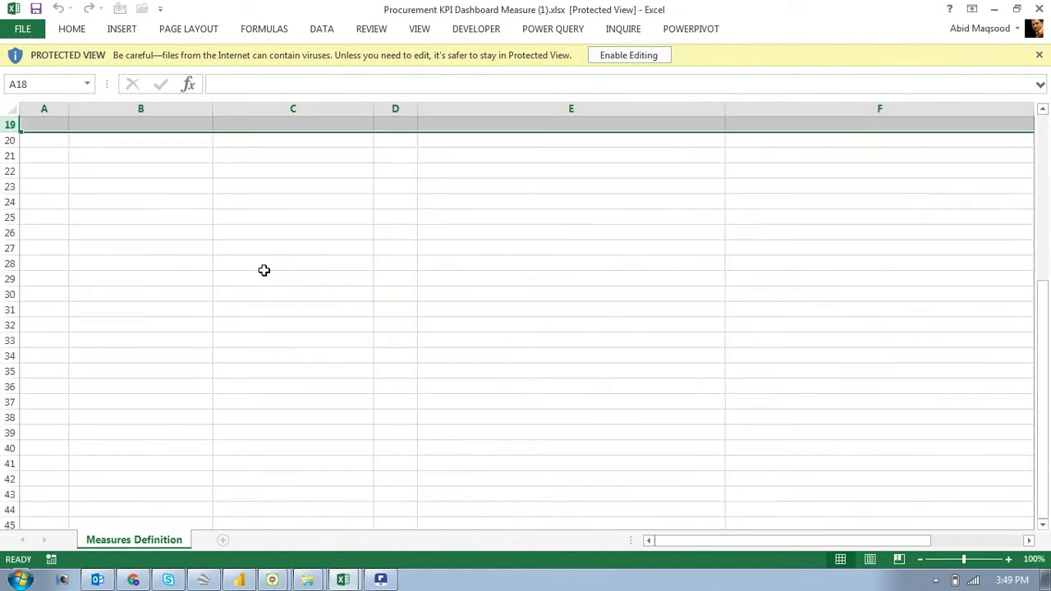
scroll(265, 270, "up", 6)
left_click(609, 56)
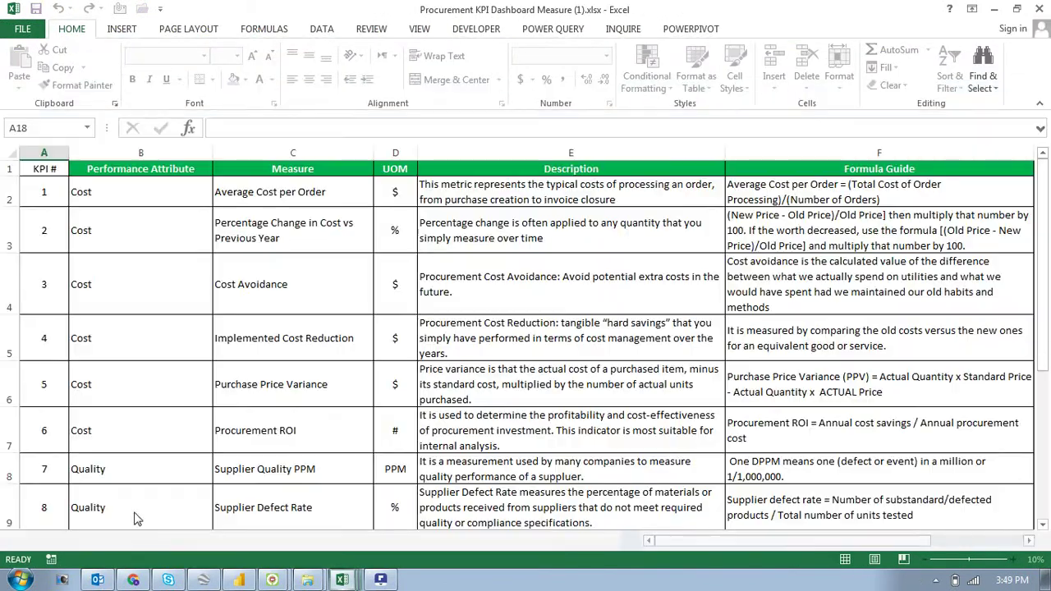
Look through the procurement KPIs on the Measures Definition sheet, from the first KPI down to the last
right_click(122, 539)
key("Escape")
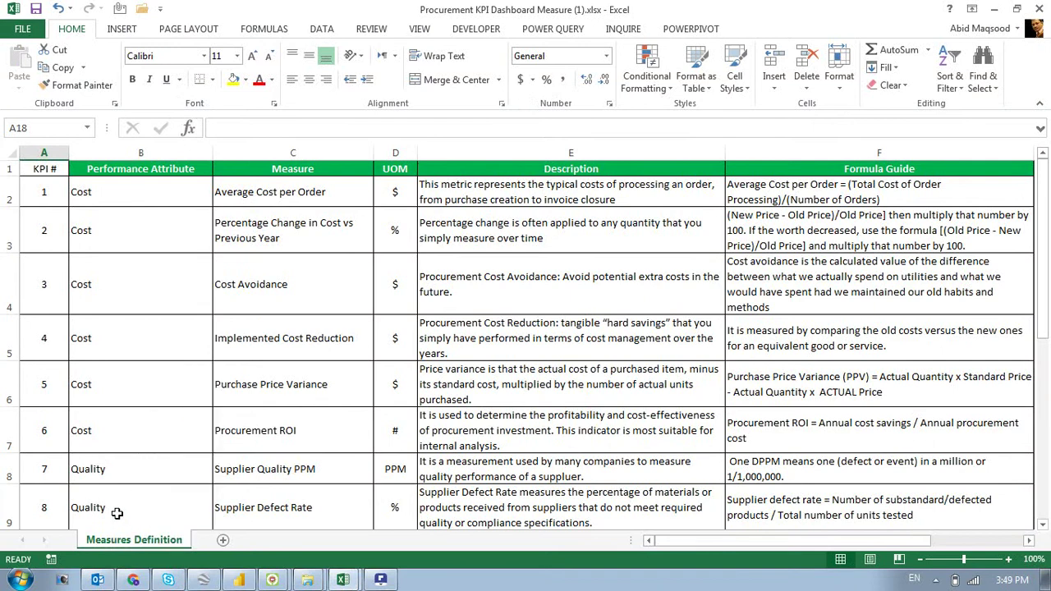
left_click_drag(663, 540, 528, 530)
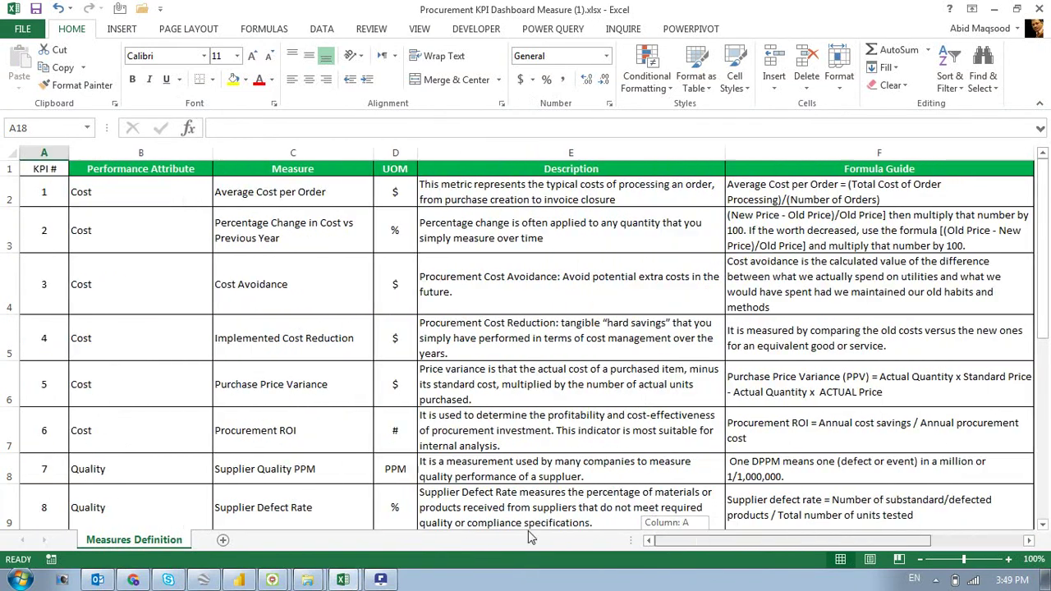
scroll(241, 338, "down", 7)
scroll(242, 339, "up", 7)
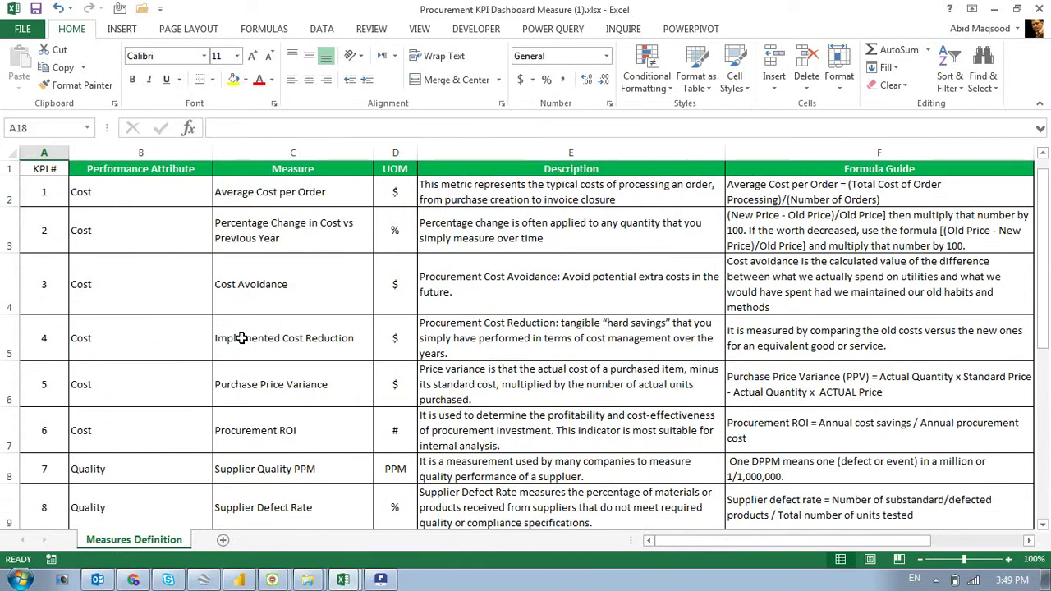
scroll(242, 339, "down", 3)
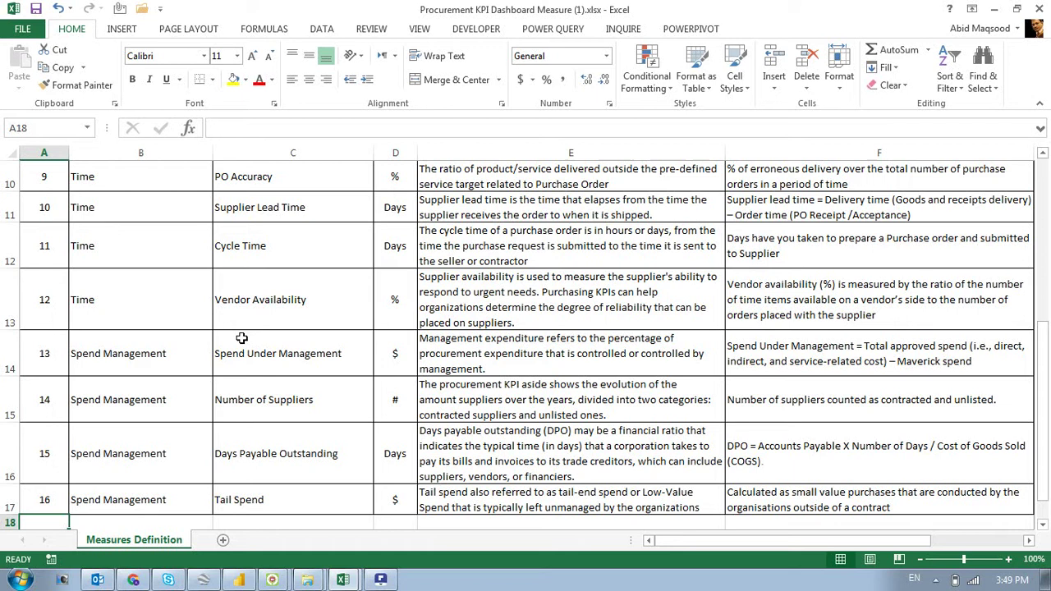
Switch to Windows Explorer, open the SCMDOJO Supply Chain KPI Dashboard workbook and check the dashboard's Performance Attribute choices
left_click(308, 580)
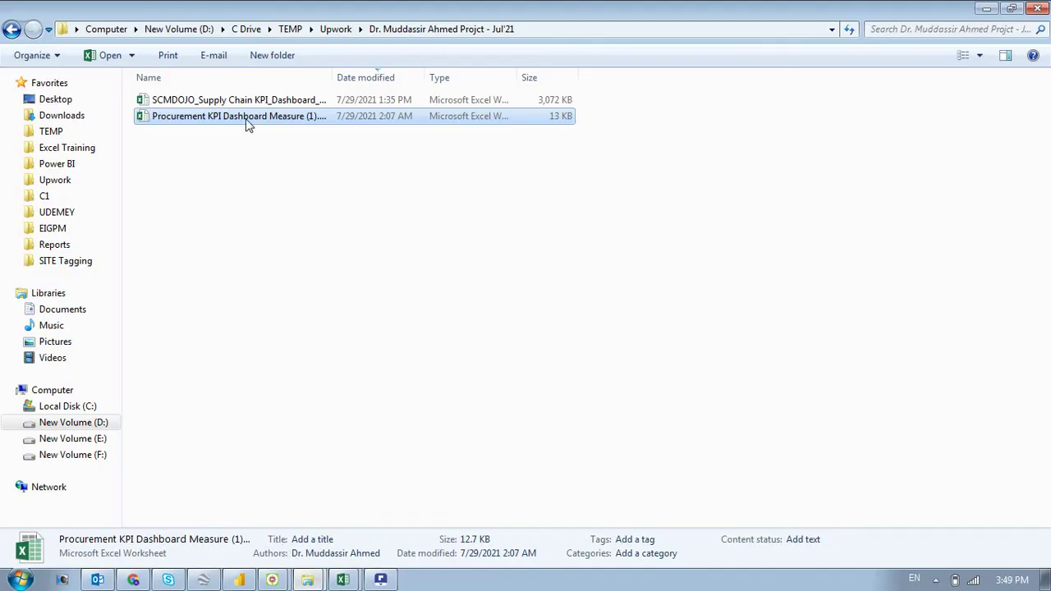
left_click(243, 101)
double_click(244, 101)
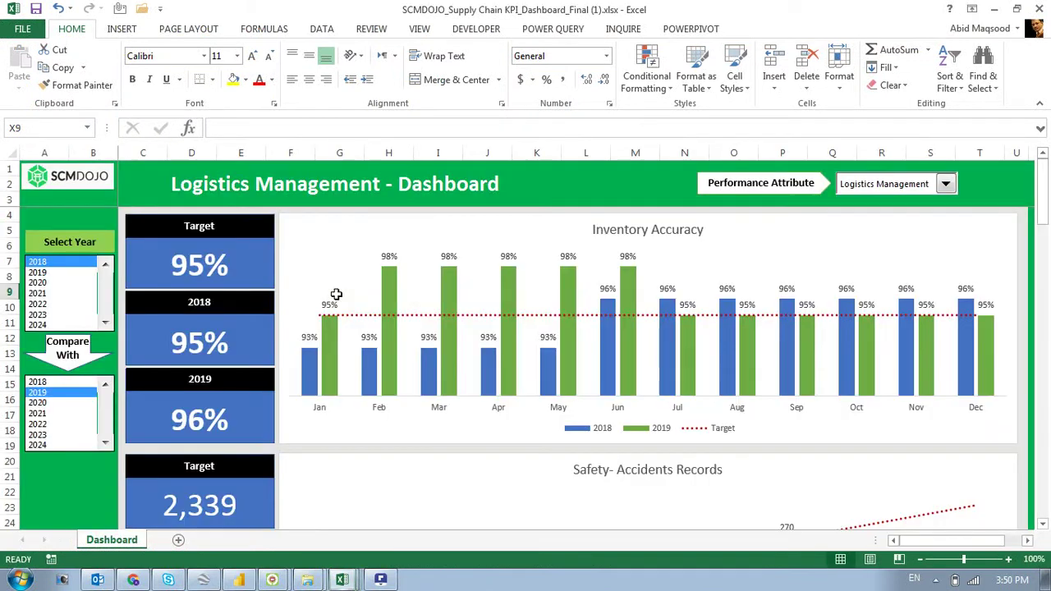
left_click(868, 185)
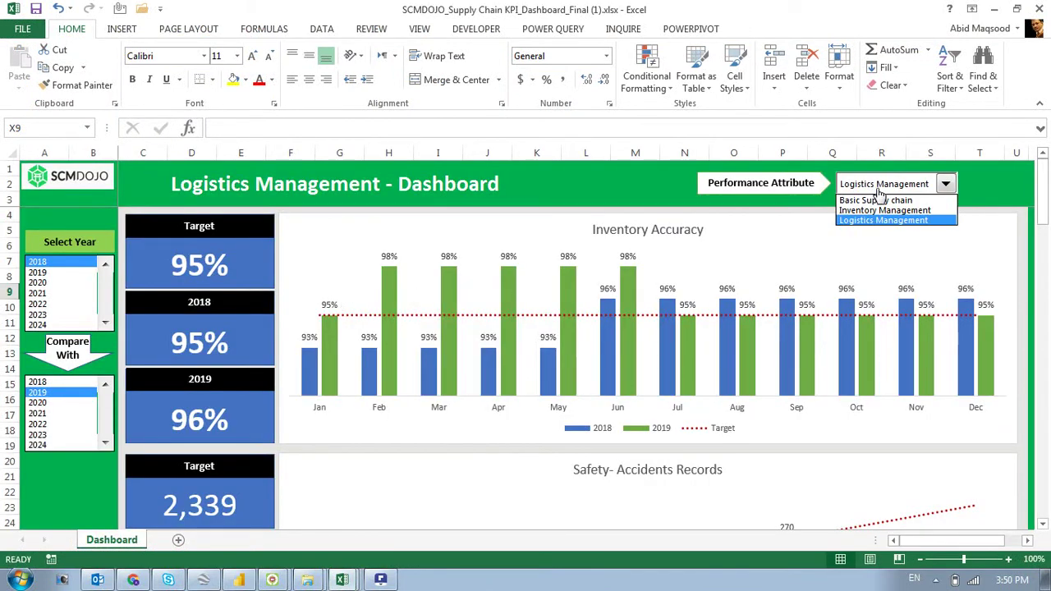
Close the Supply Chain KPI Dashboard workbook without saving its changes
left_click(1038, 8)
left_click(1038, 9)
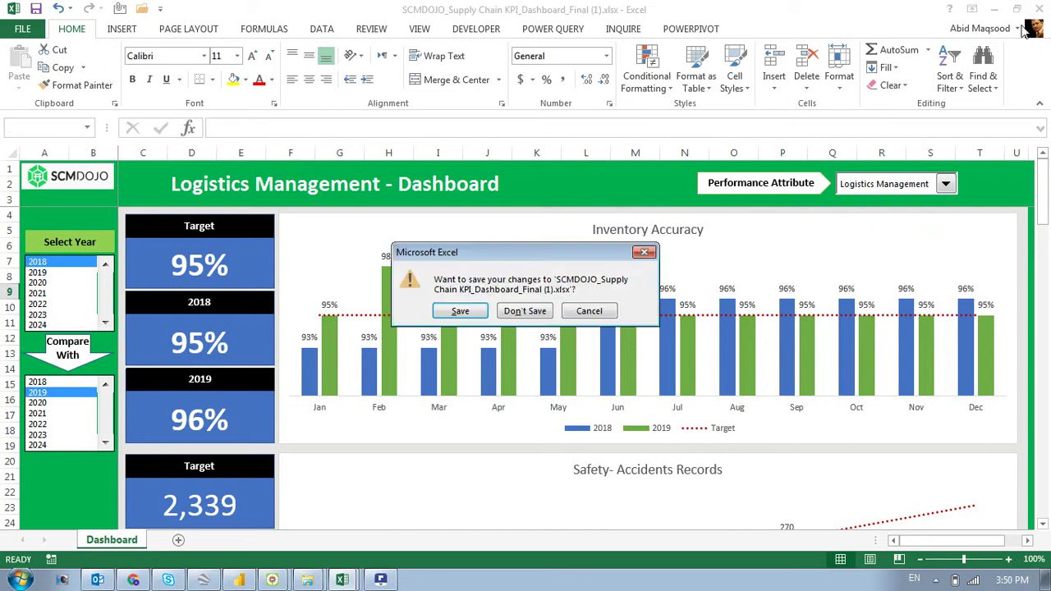
left_click(525, 311)
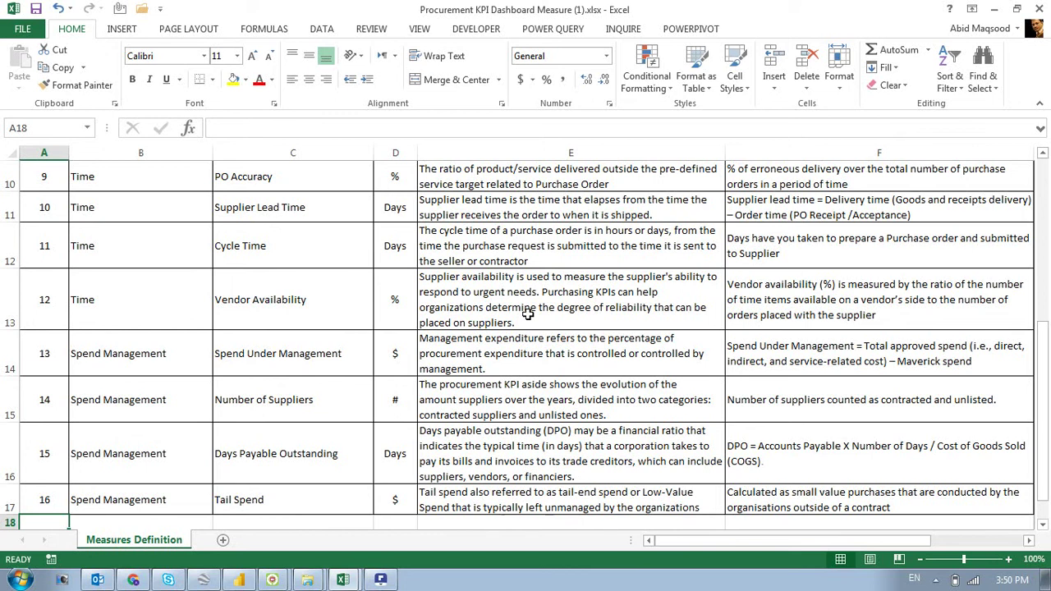
Review the Measures Definition headings from KPI # to Formula Guide, and the Formula Guide column down to its last KPI
key("Up")
key("ctrl+Up")
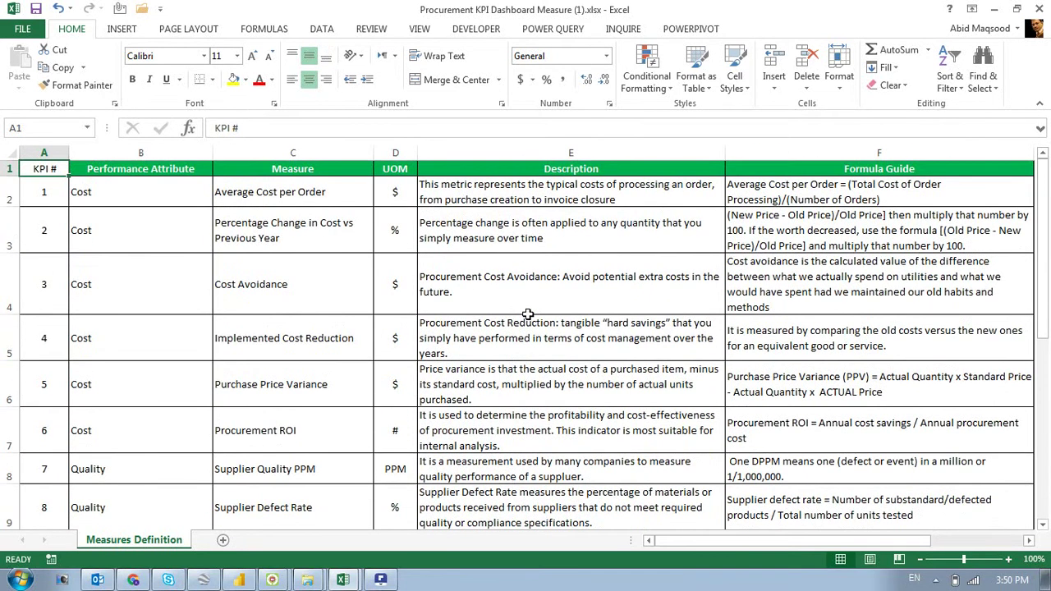
key("Right")
key("Right")
key("Right")
key("Right")
key("Right")
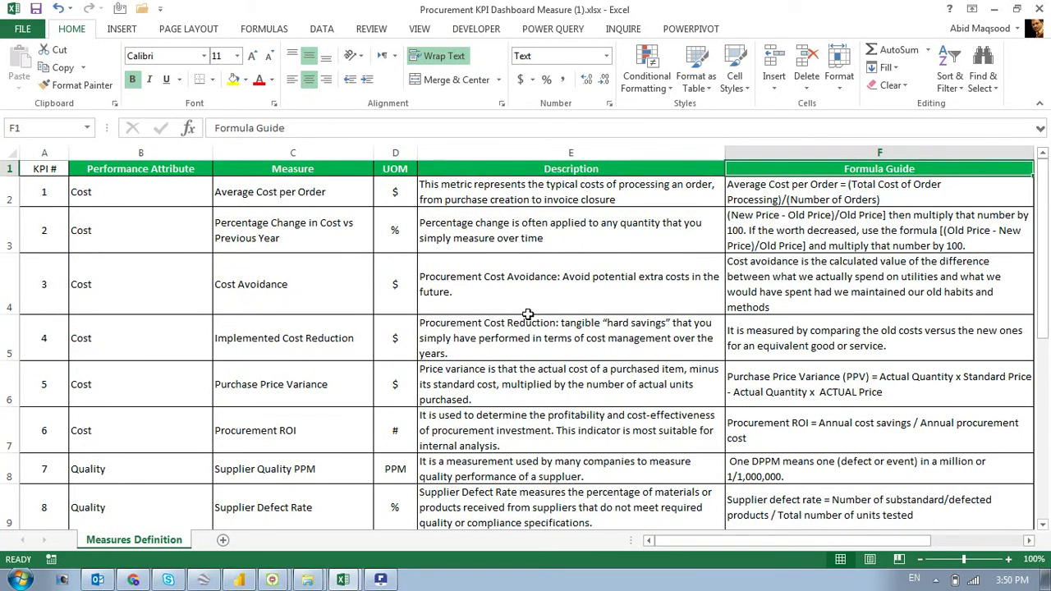
key("Down")
key("ctrl+Down")
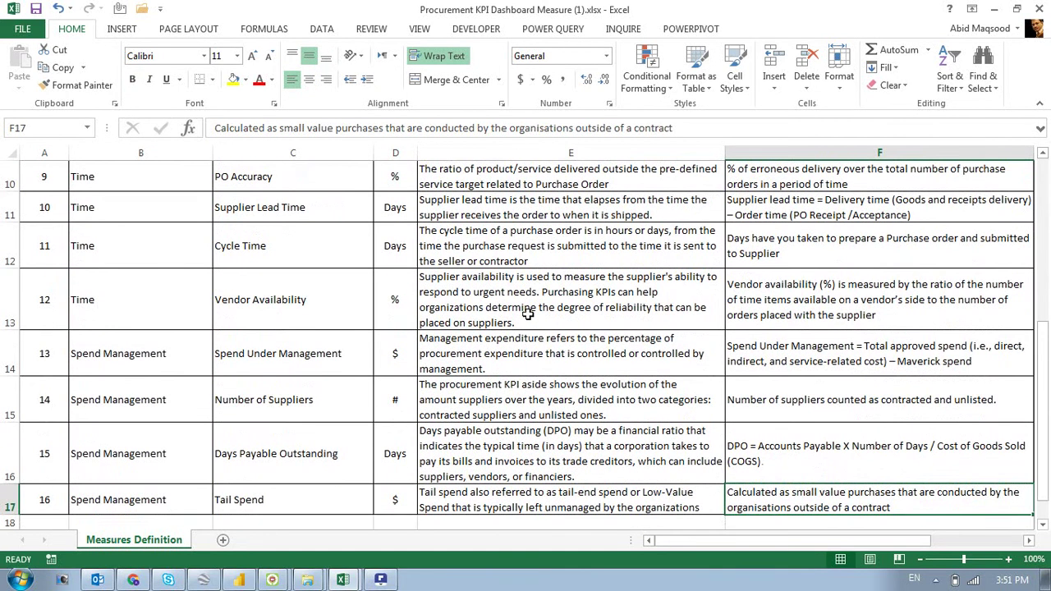
key("ctrl+Up")
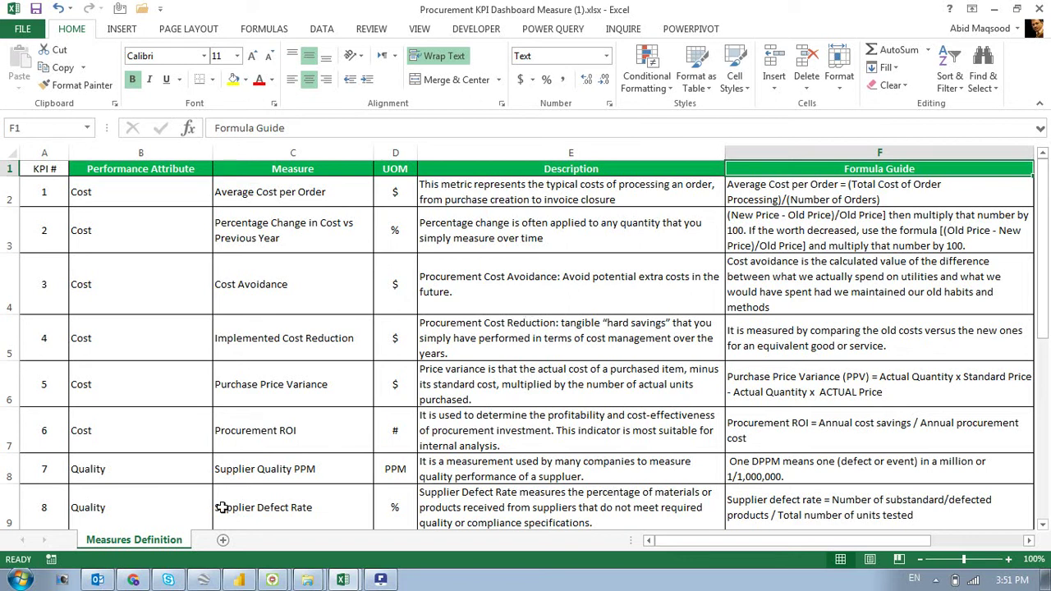
Switch to the ZONG LINKUP meeting, read the private messages in the group chat and close the chat
left_click(240, 578)
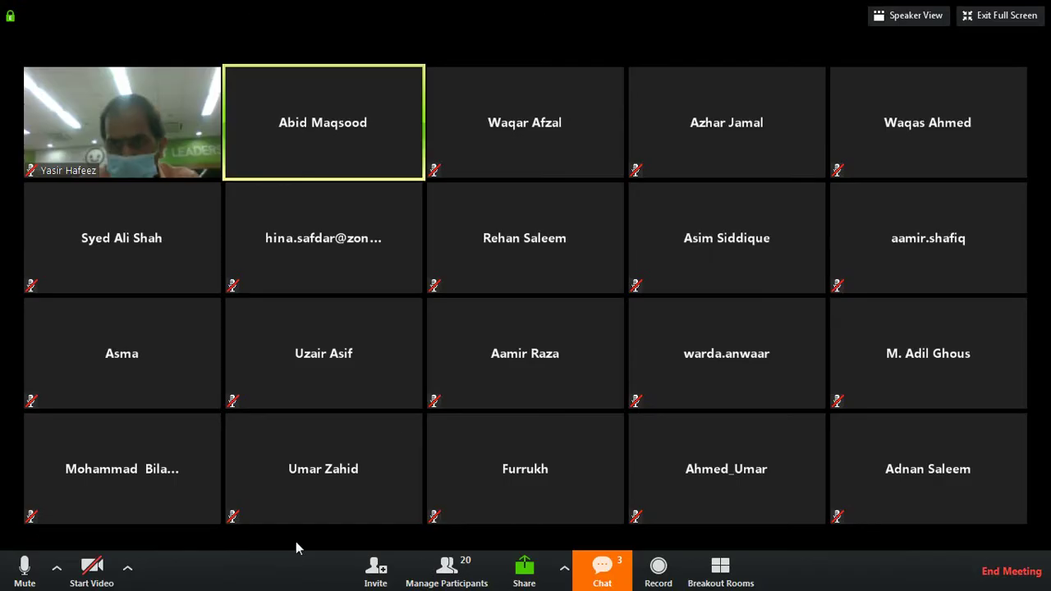
left_click(603, 564)
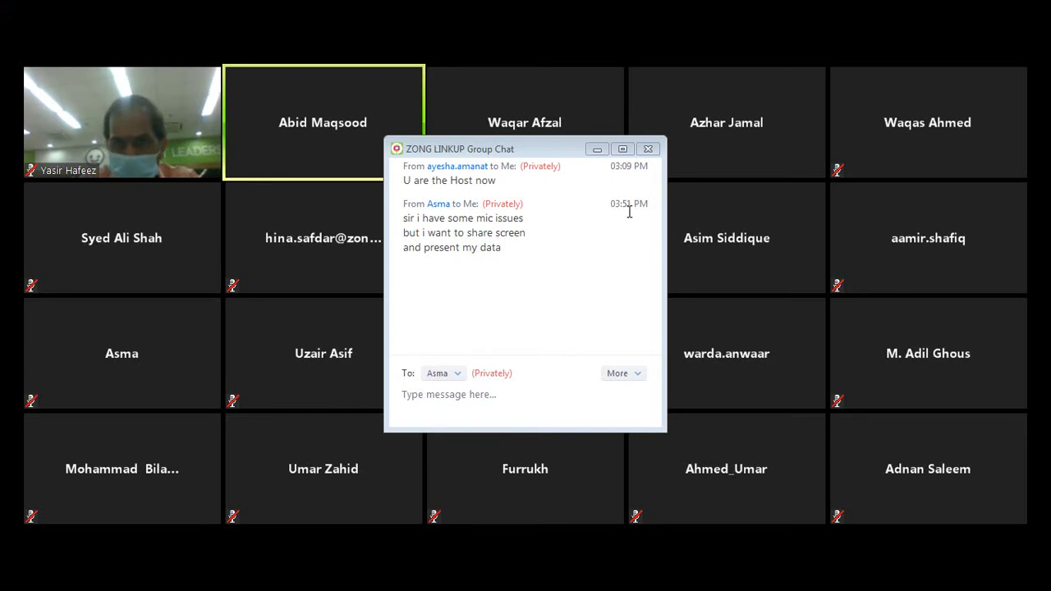
left_click(648, 151)
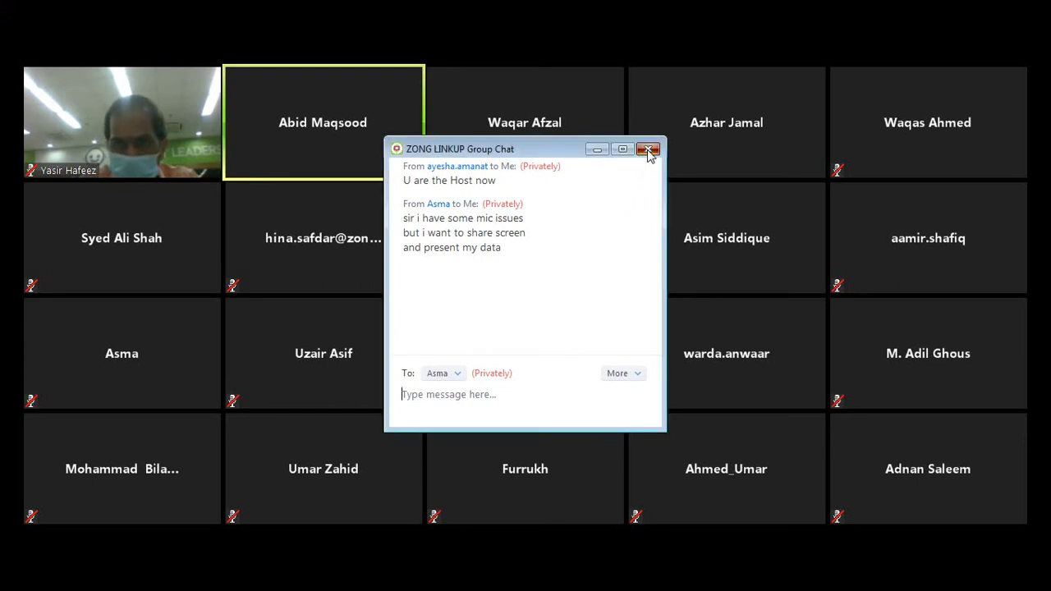
left_click(648, 150)
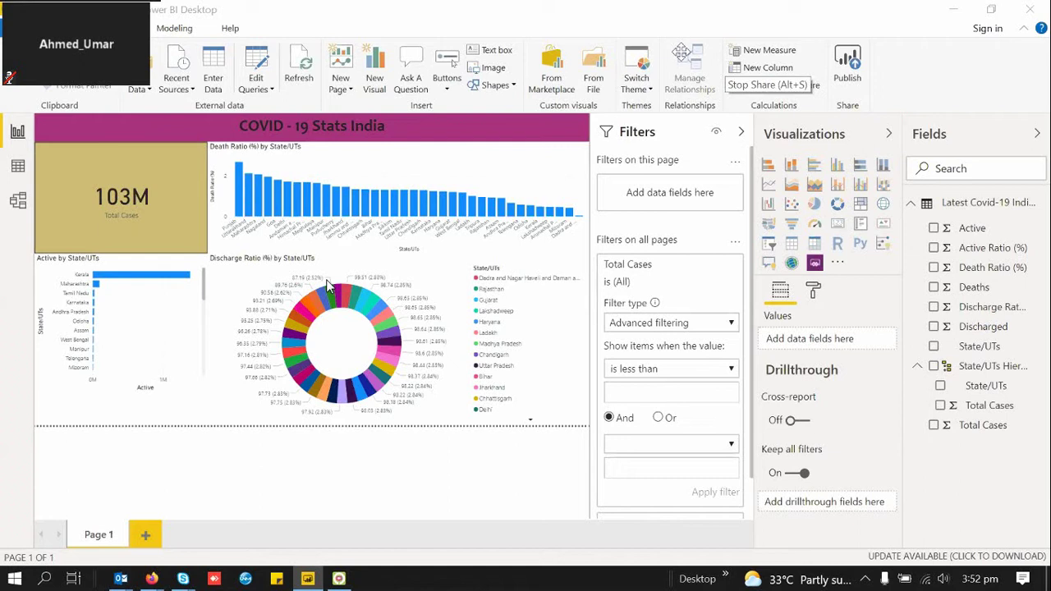
Send the private reply "YW" to the participant in the meeting's group chat and close the chat
key("alt+s")
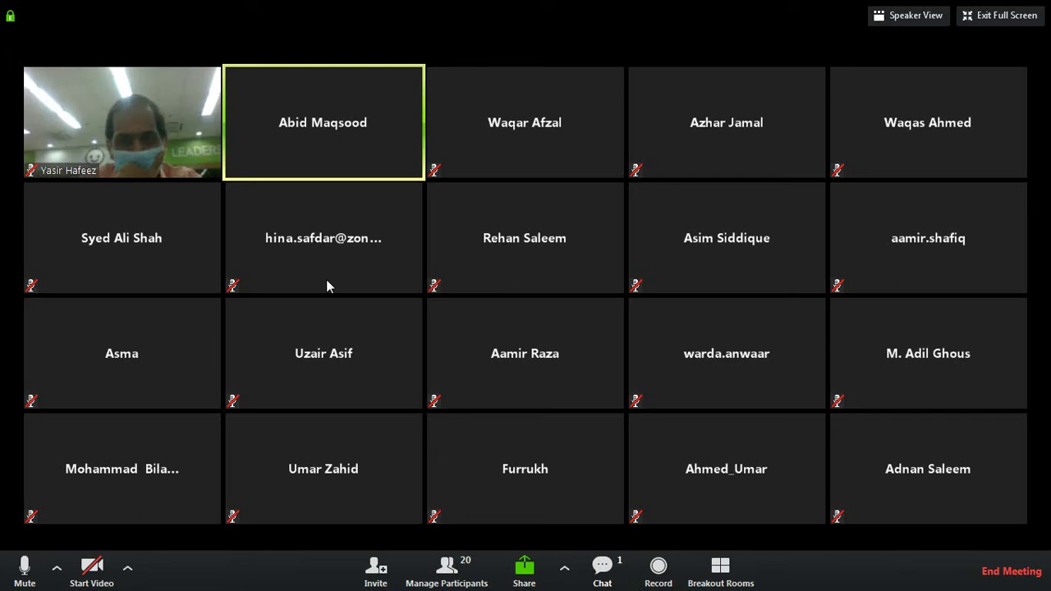
key("alt+h")
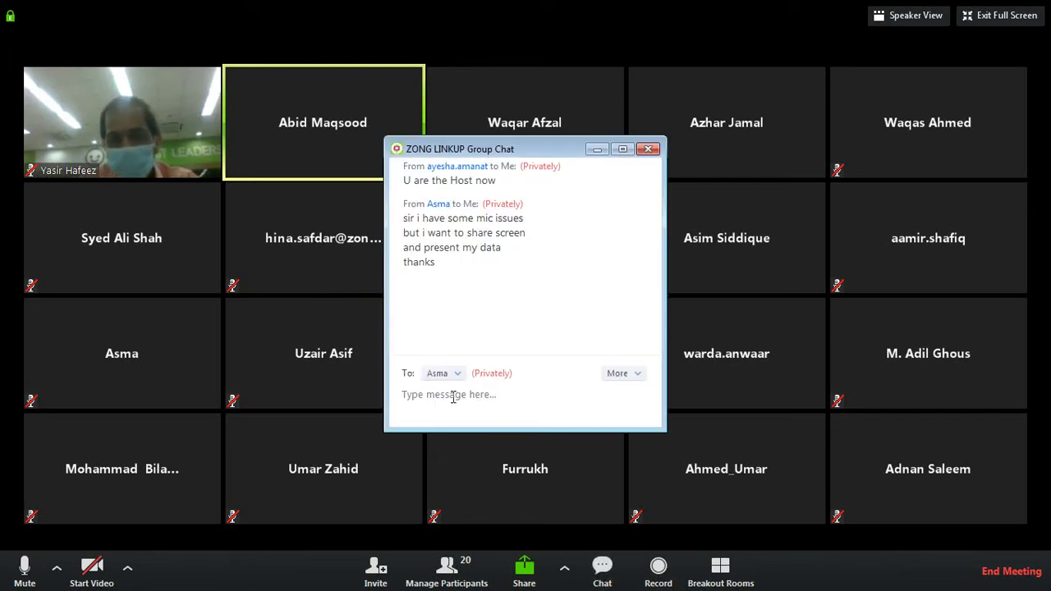
type("YW")
key("Return")
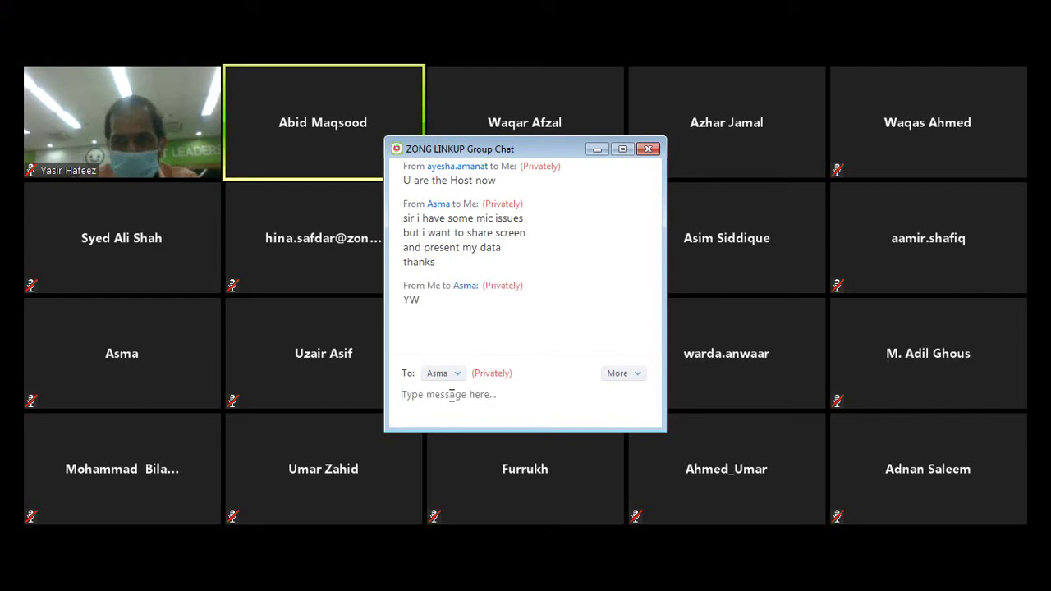
left_click(648, 149)
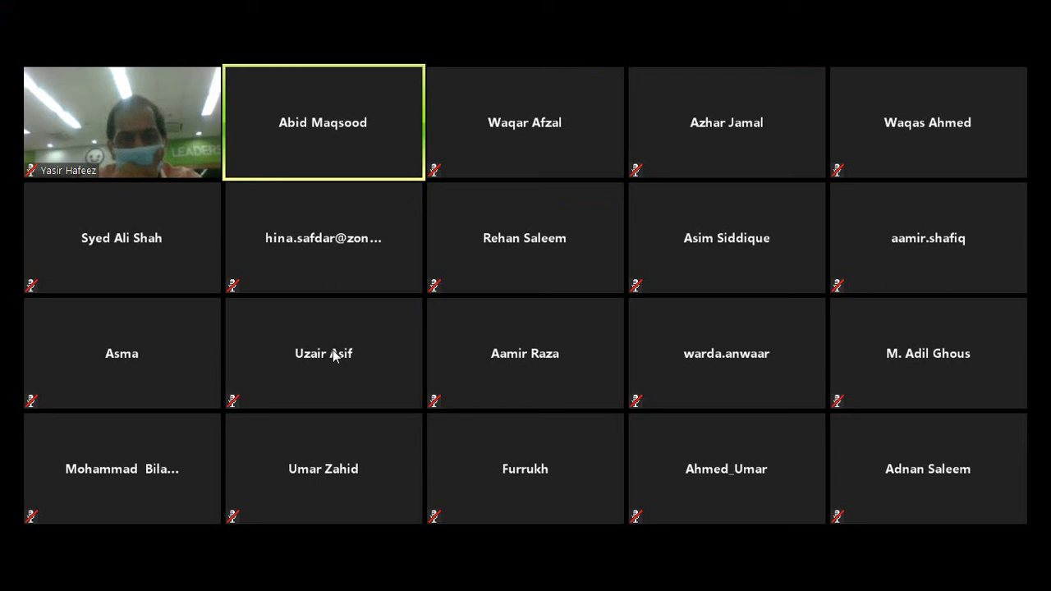
Take the meeting out of full screen, read the new private message in the group chat and collapse the chat
mouse_move(136, 486)
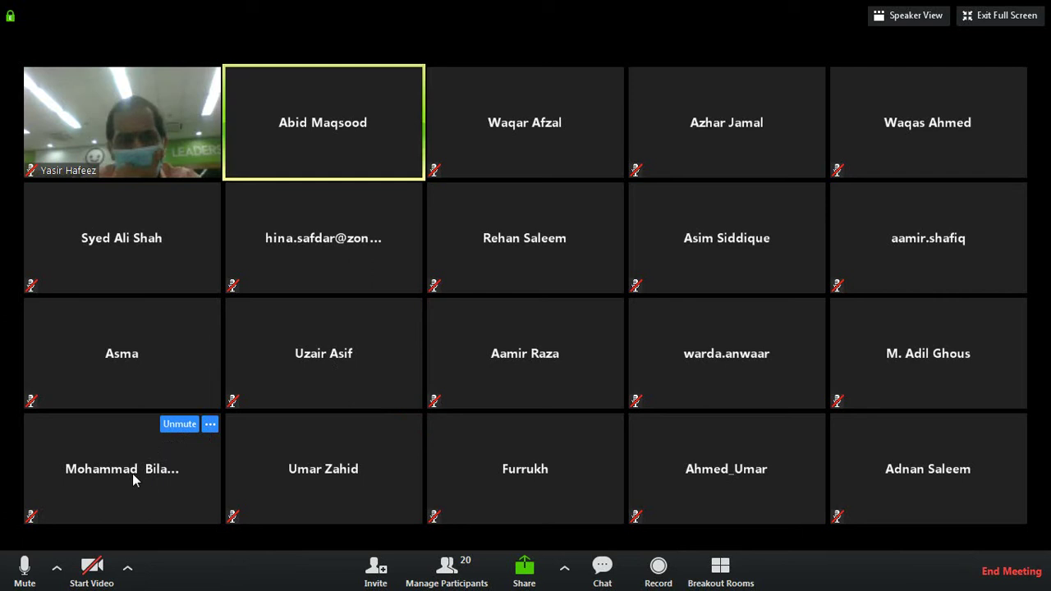
key("Escape")
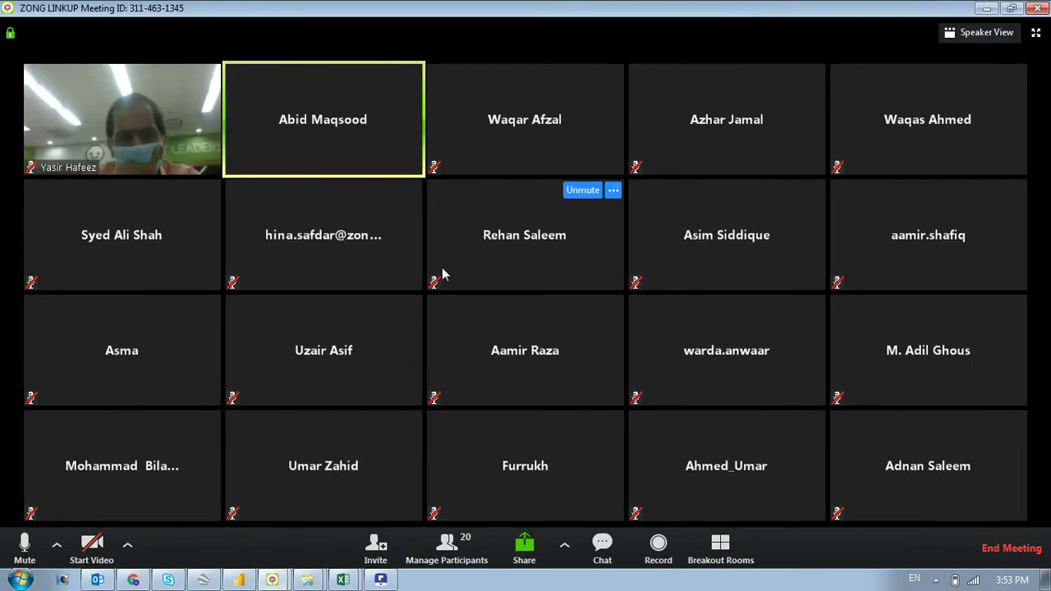
left_click(751, 17)
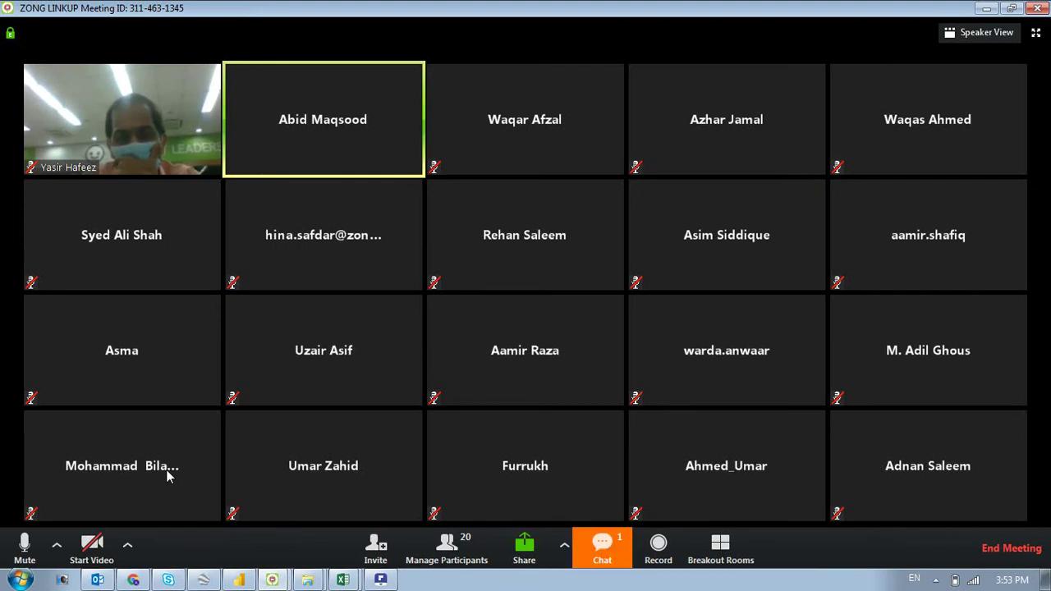
left_click(600, 552)
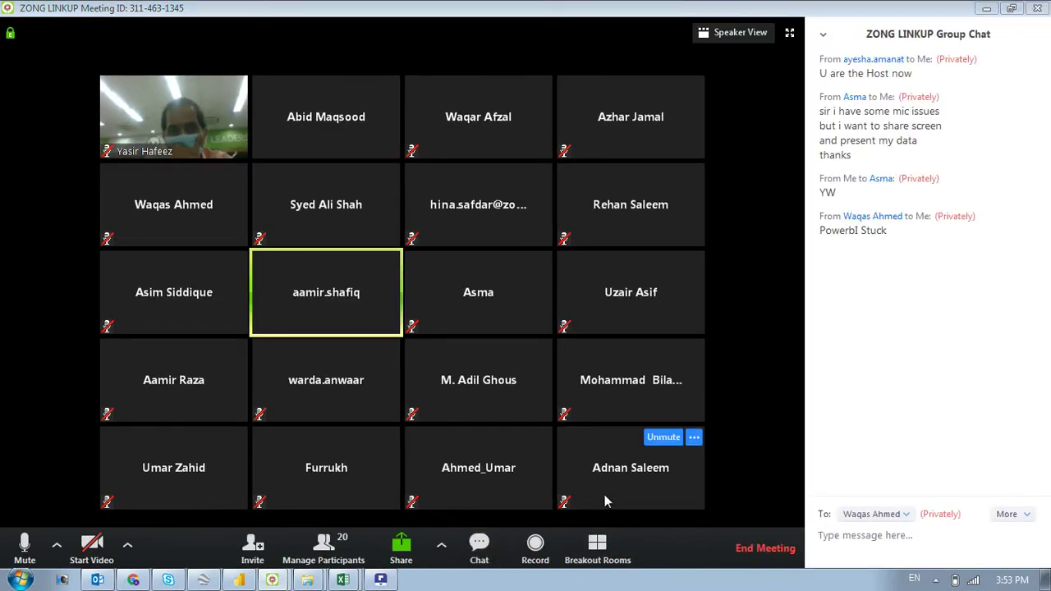
left_click(823, 33)
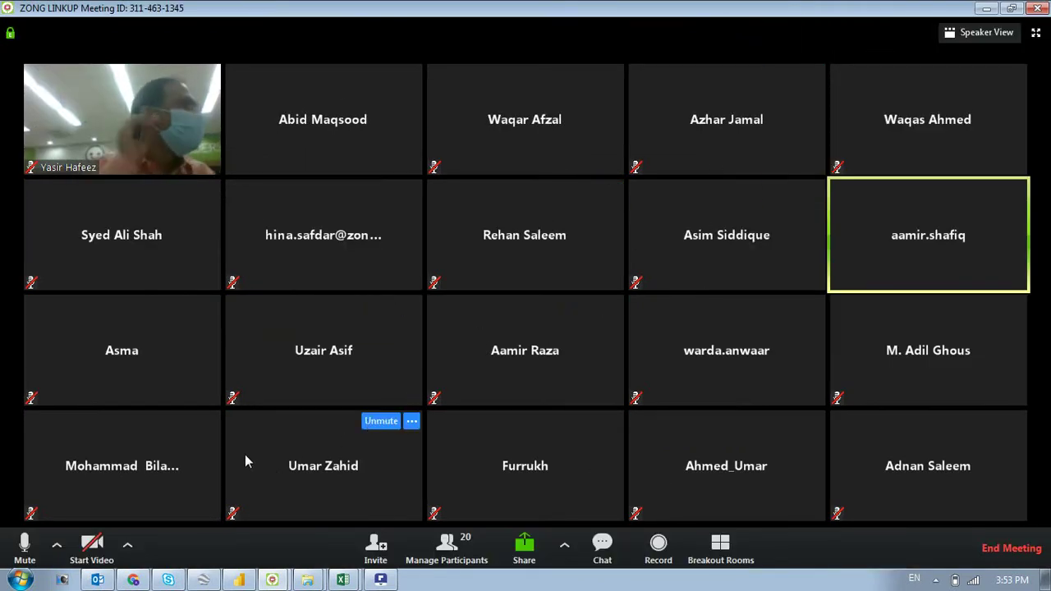
Switch to Power BI Desktop and look up the title formatting options of the TOTAL_RECHARGE by Quarter and Region ribbon chart
left_click(311, 581)
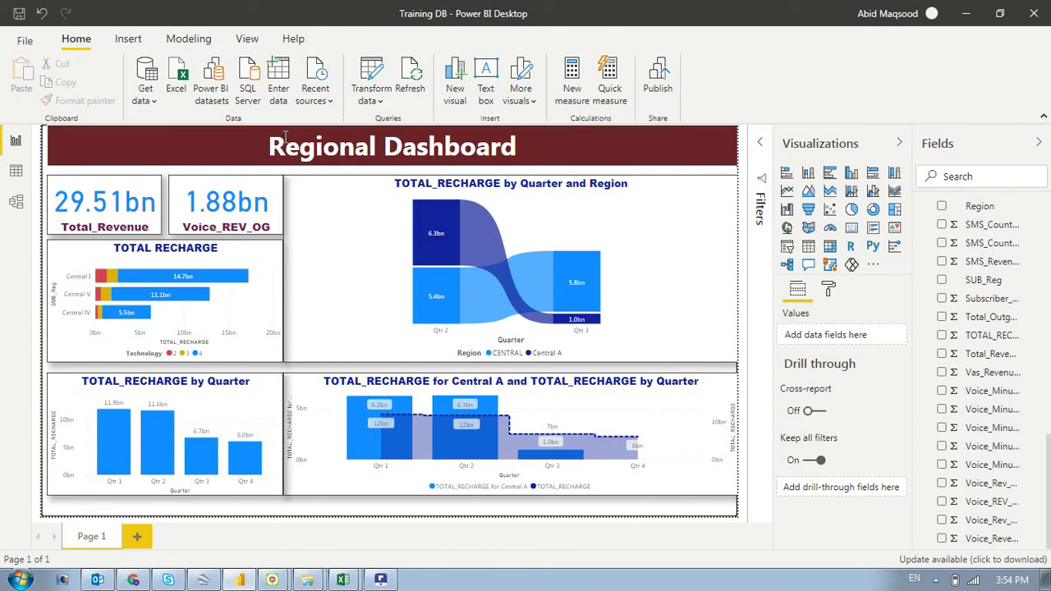
left_click(312, 224)
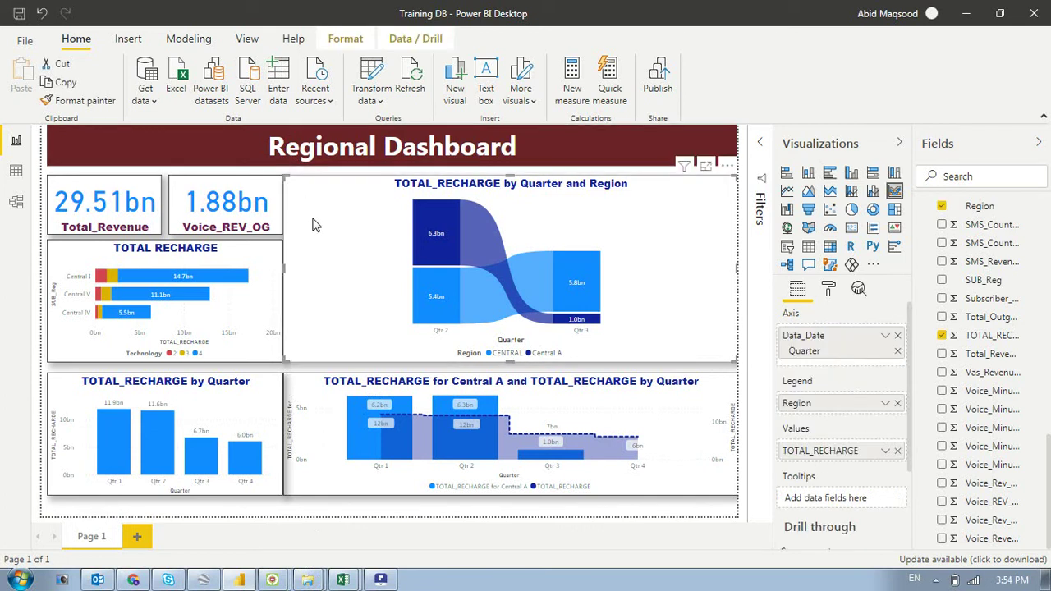
left_click(827, 290)
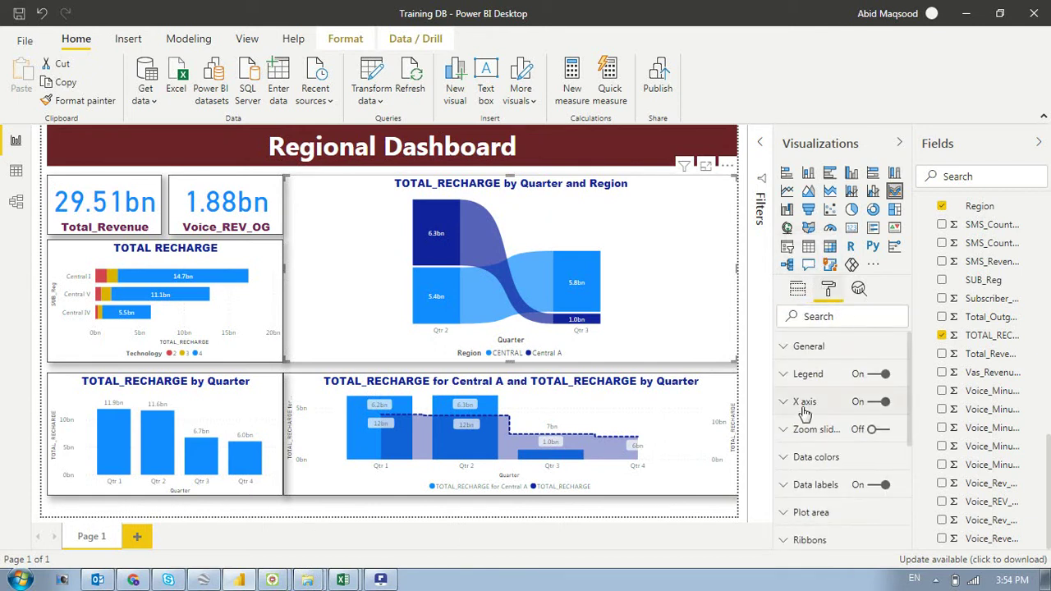
scroll(808, 397, "down", 3)
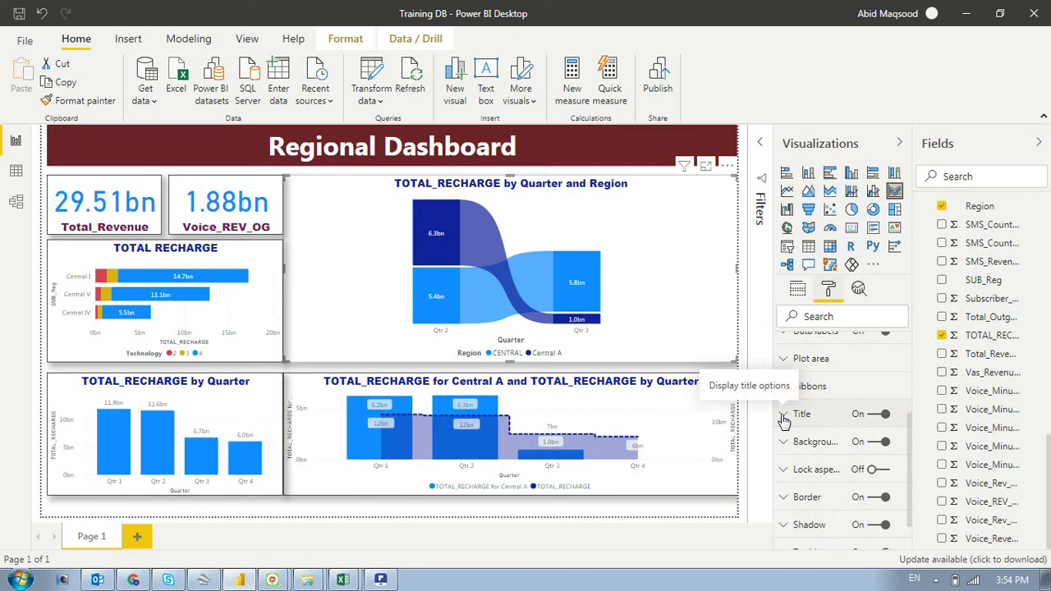
left_click(785, 418)
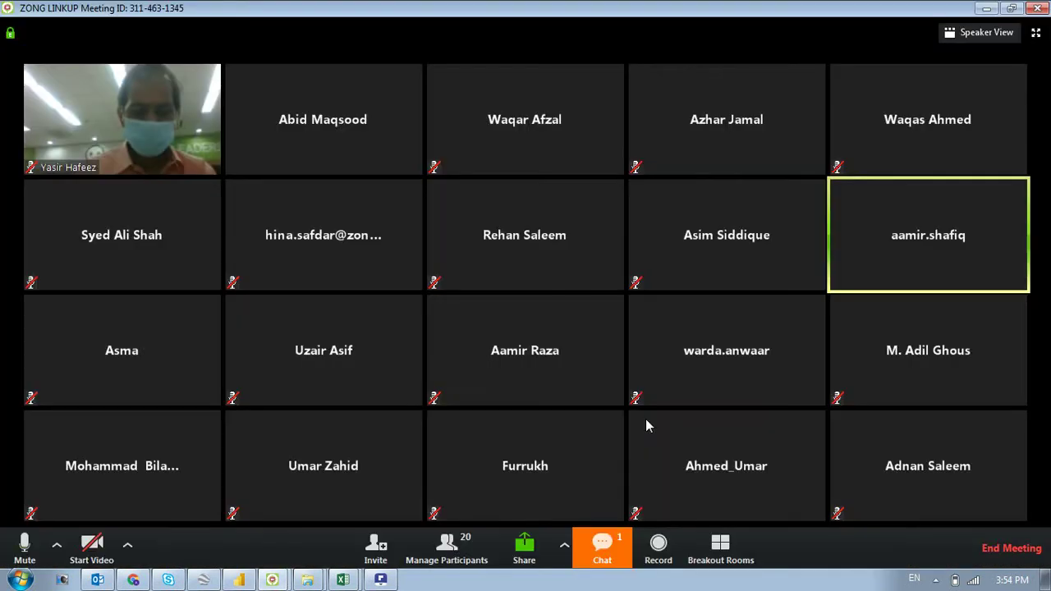
Switch to the ZONG LINKUP meeting and read the newest private message in the group chat
left_click(607, 549)
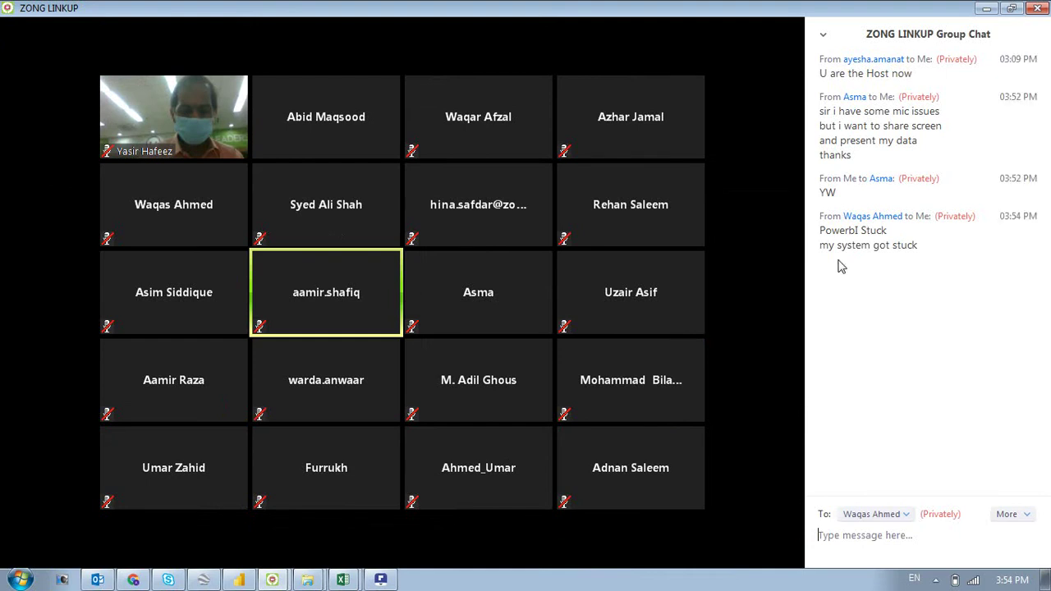
Close the ZONG LINKUP group chat after reading the private messages
left_click(828, 39)
left_click(846, 78)
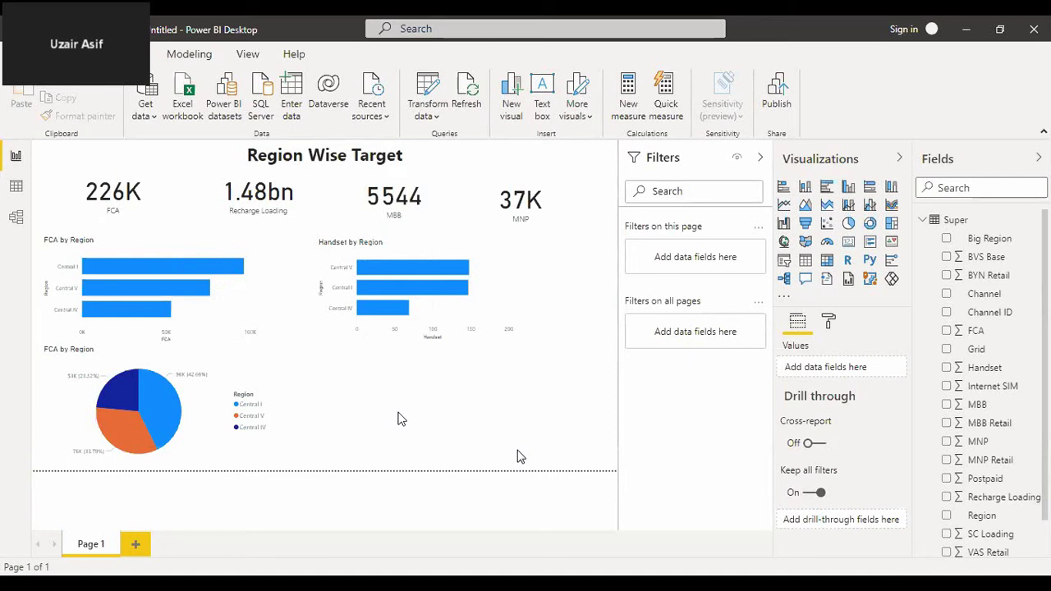
Cross-filter the Region Wise Target report by Central I, Central V and Central IV in the FCA by Region bar chart, then clear the selection
left_click(219, 274)
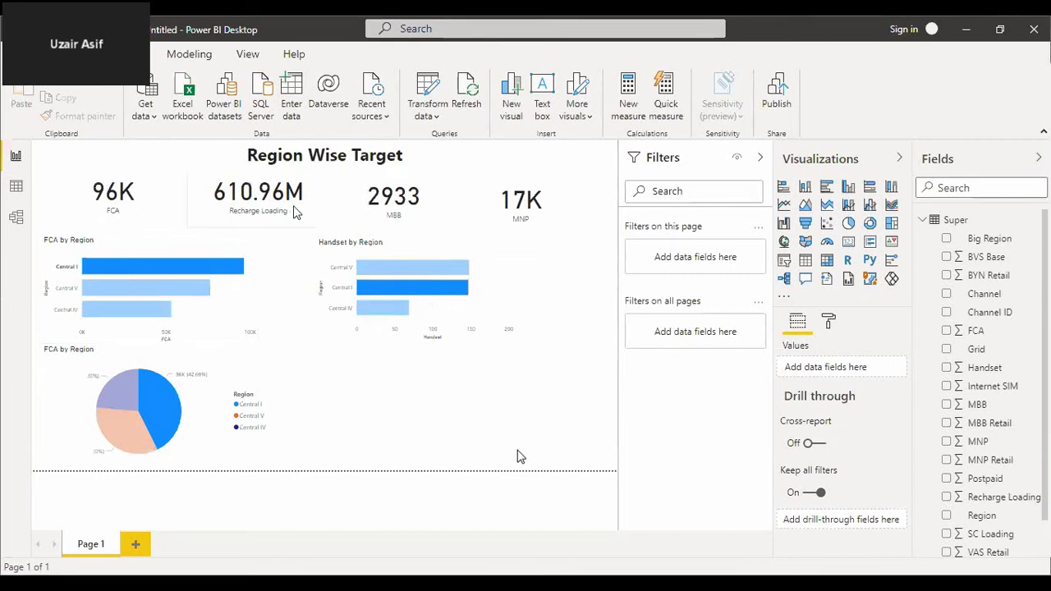
left_click(152, 290)
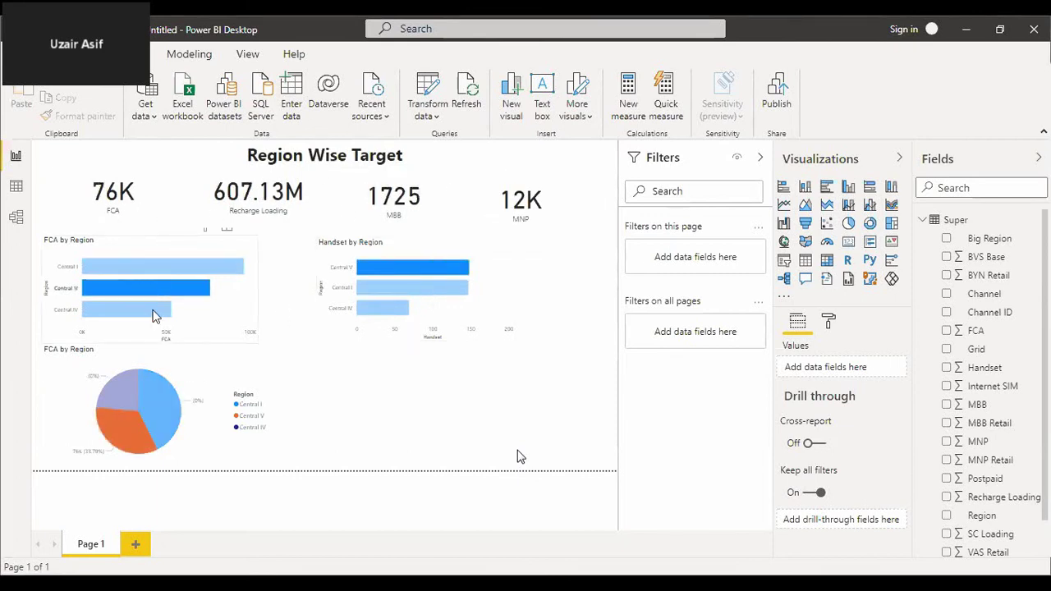
left_click(152, 313)
left_click(152, 313)
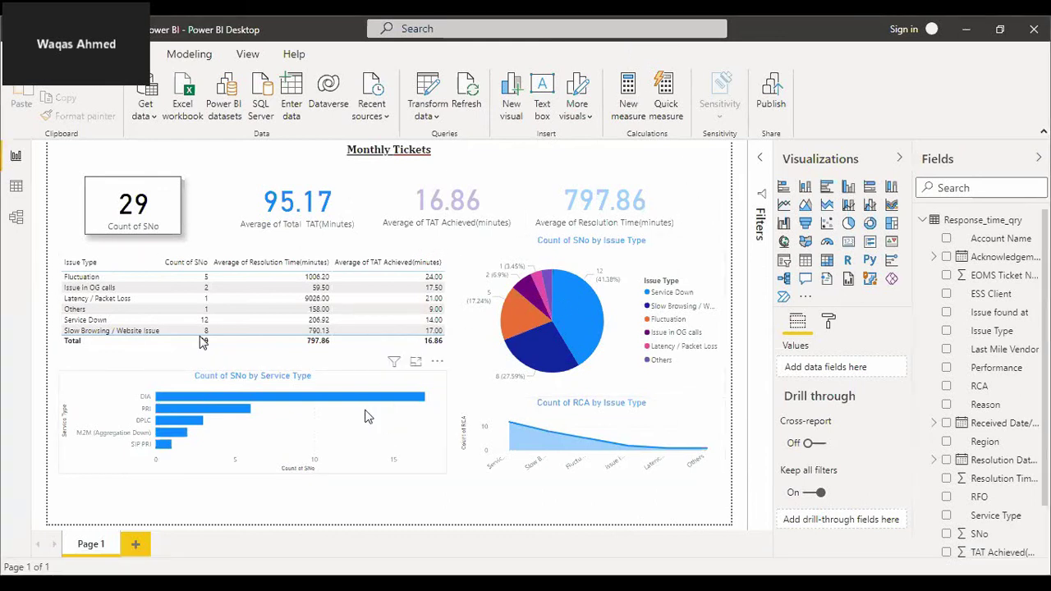
Inspect the Count of SNo by Service Type chart and the Count of SNo card's formatting in the Monthly Tickets report
left_click(334, 403)
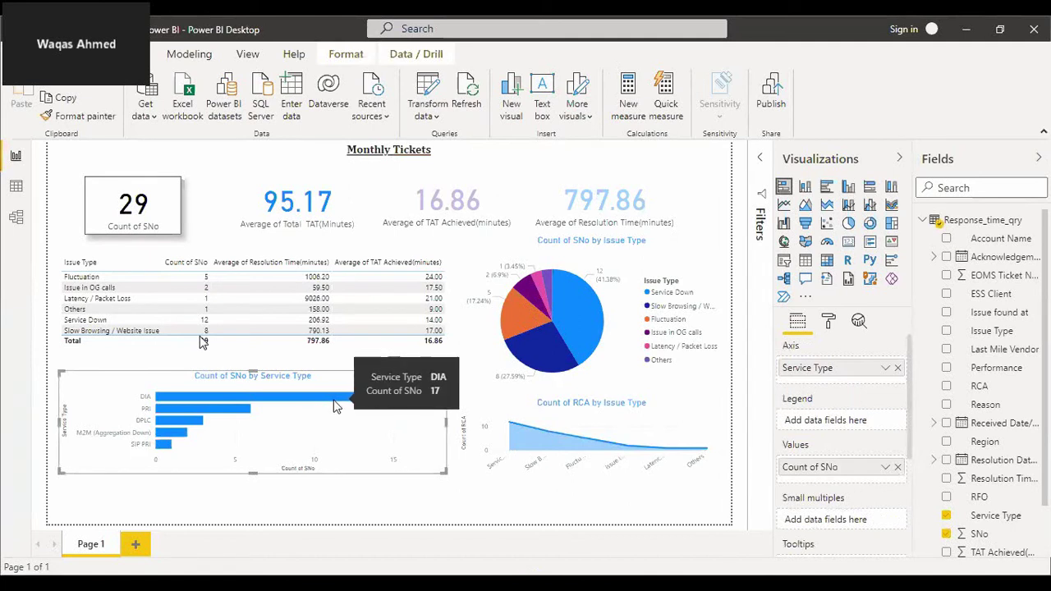
left_click(153, 215)
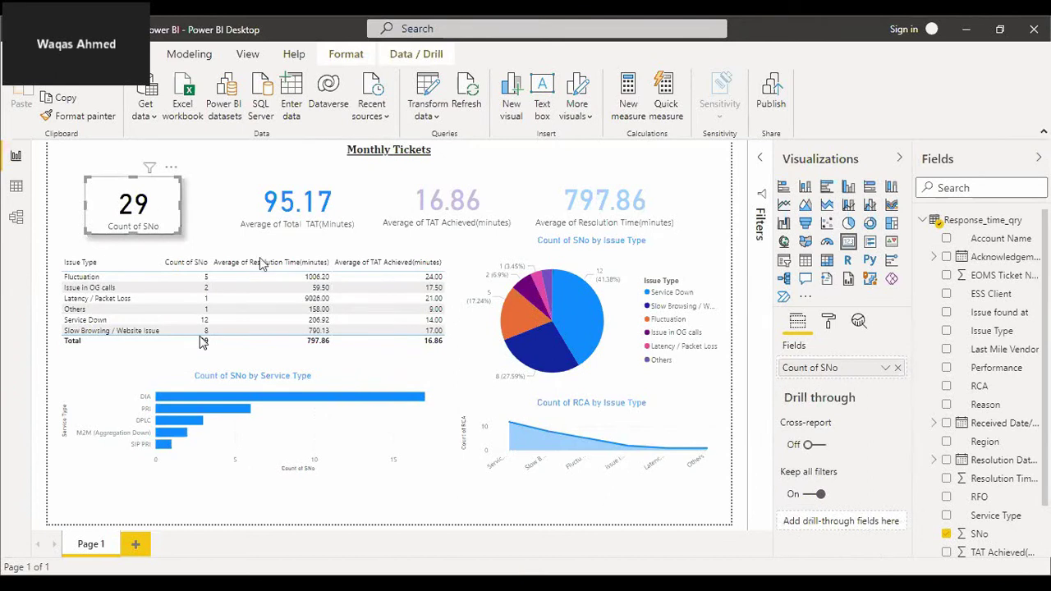
left_click(830, 322)
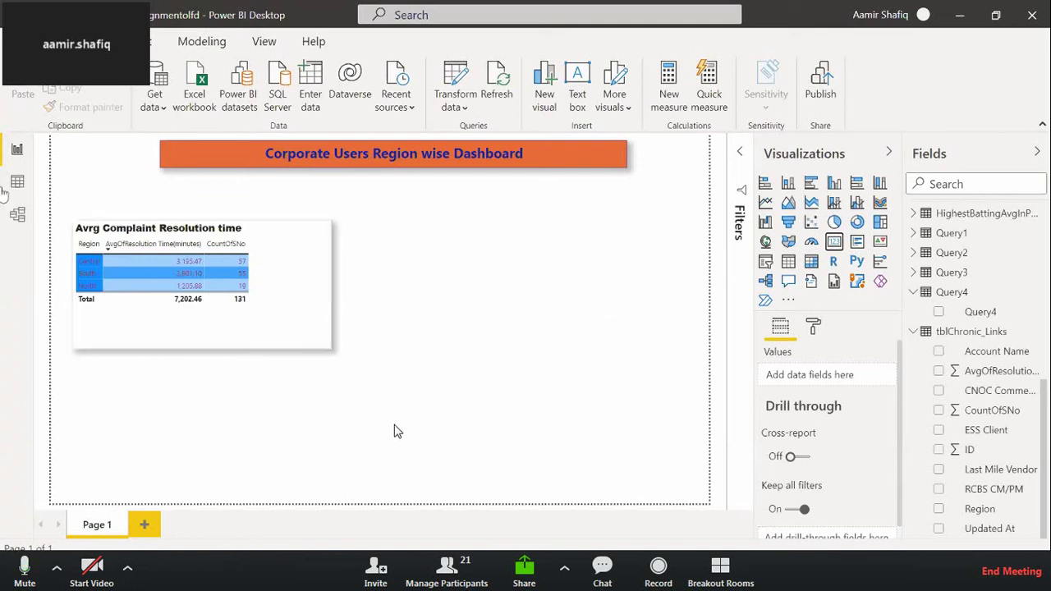
Look through the data and model views of the Corporate Users Region wise Dashboard file and return to its report
left_click(17, 181)
left_click(17, 214)
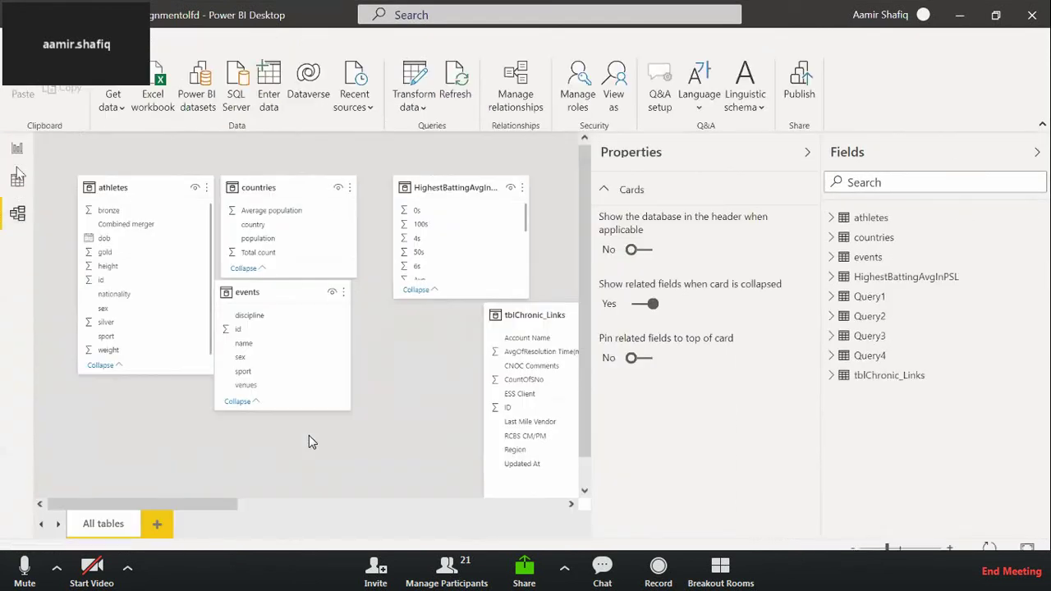
left_click(17, 148)
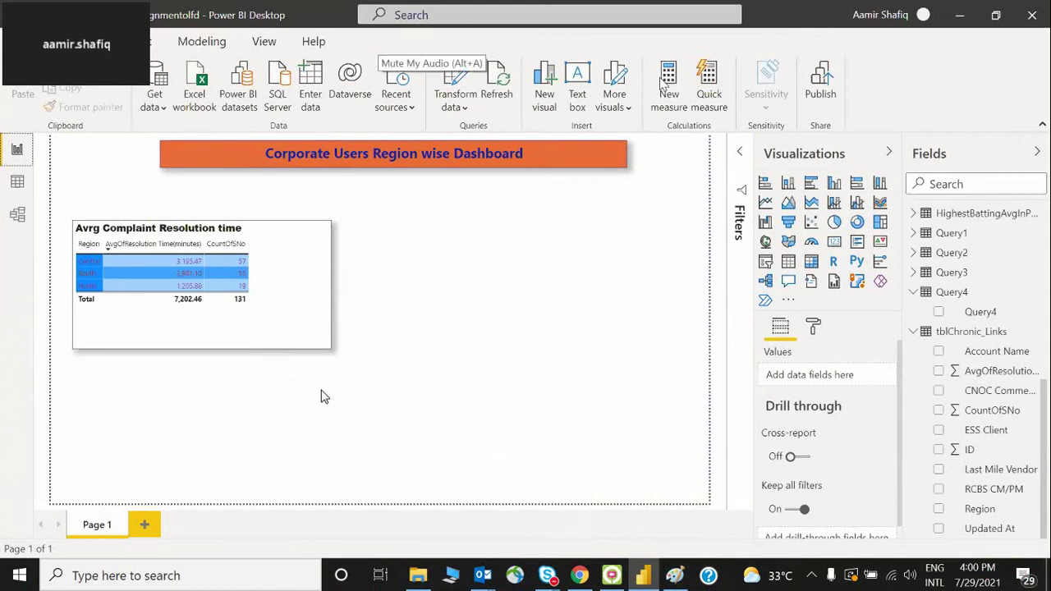
left_click(834, 221)
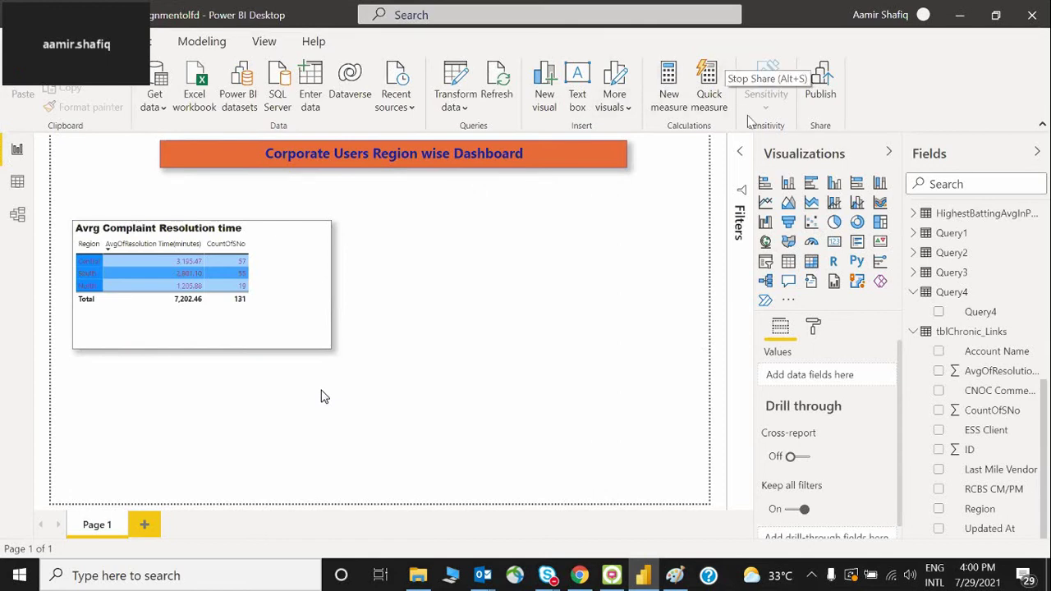
left_click(835, 222)
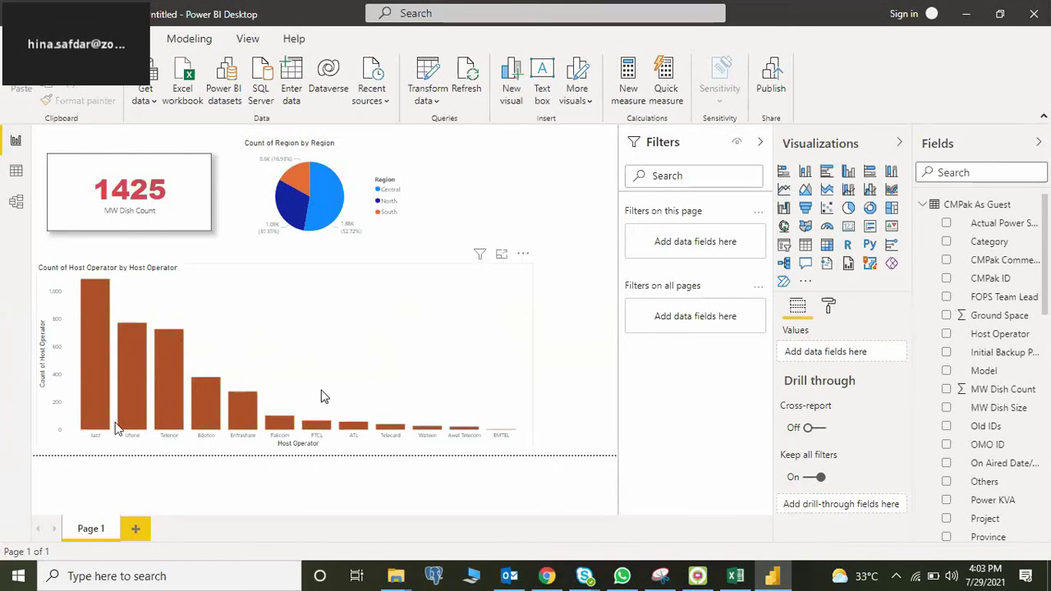
Cross-filter the MW Dish Count card and region pie by Telenor, Jazz and Ufone in the Host Operator column chart, then clear the selection
left_click(168, 386)
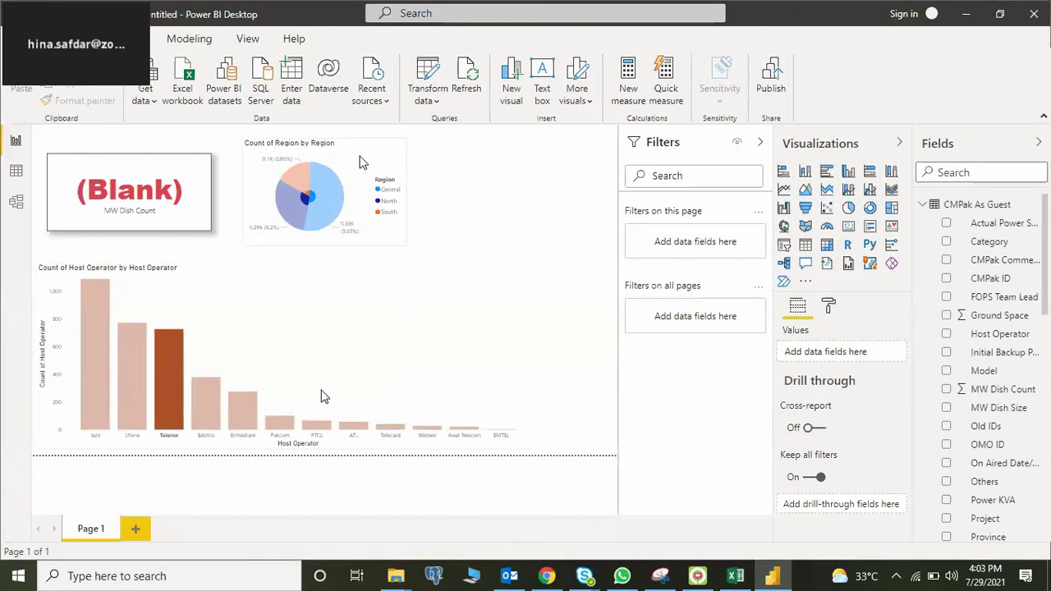
left_click(96, 399)
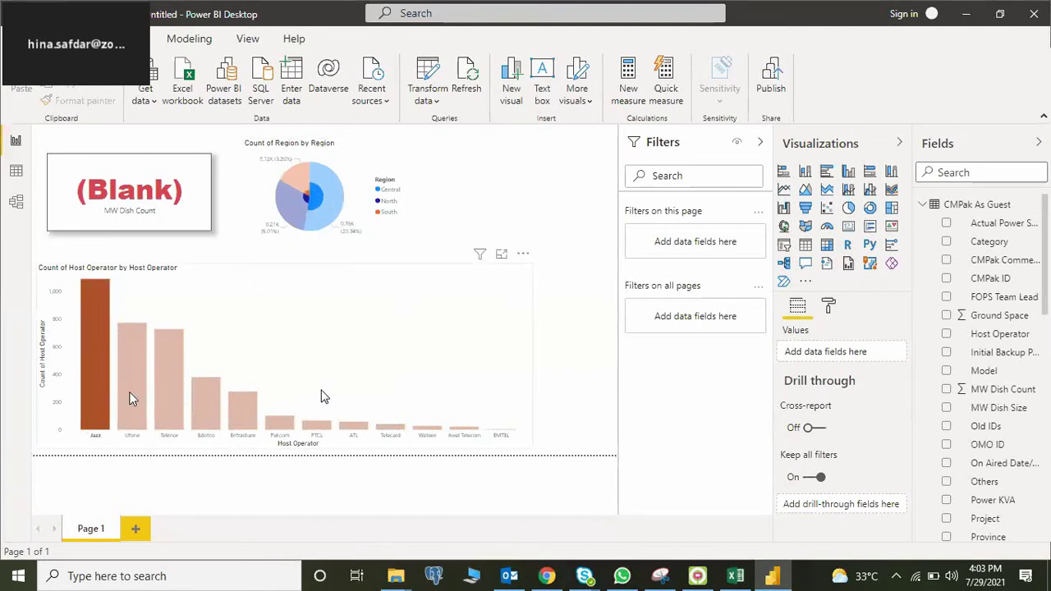
left_click(129, 392)
left_click(109, 391)
left_click(378, 345)
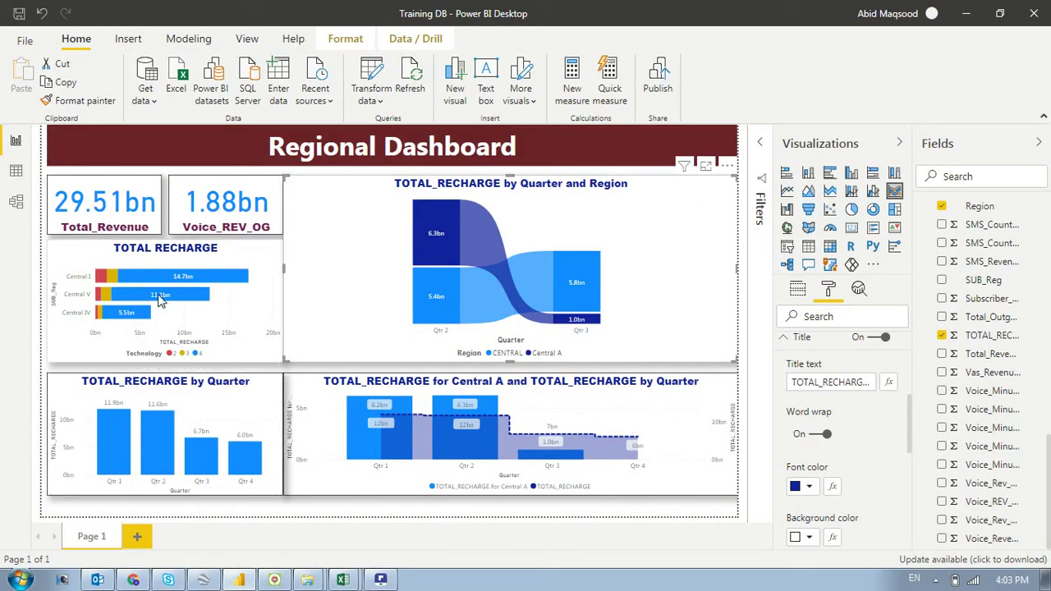
Add a second page to the Training DB report, review the Regional Dashboard page and return to the blank one
left_click(139, 537)
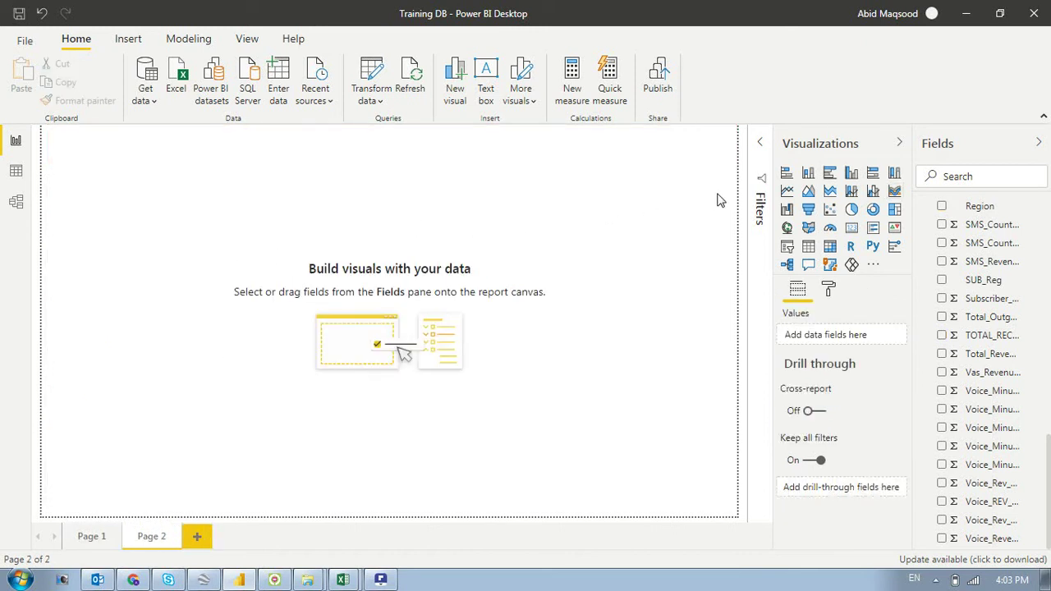
left_click(90, 542)
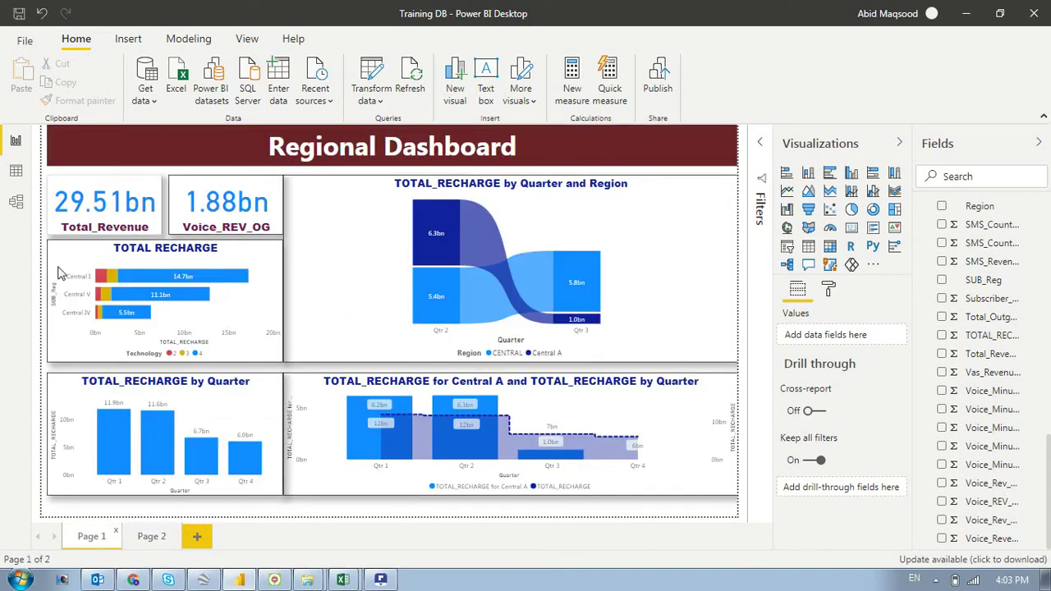
left_click(151, 539)
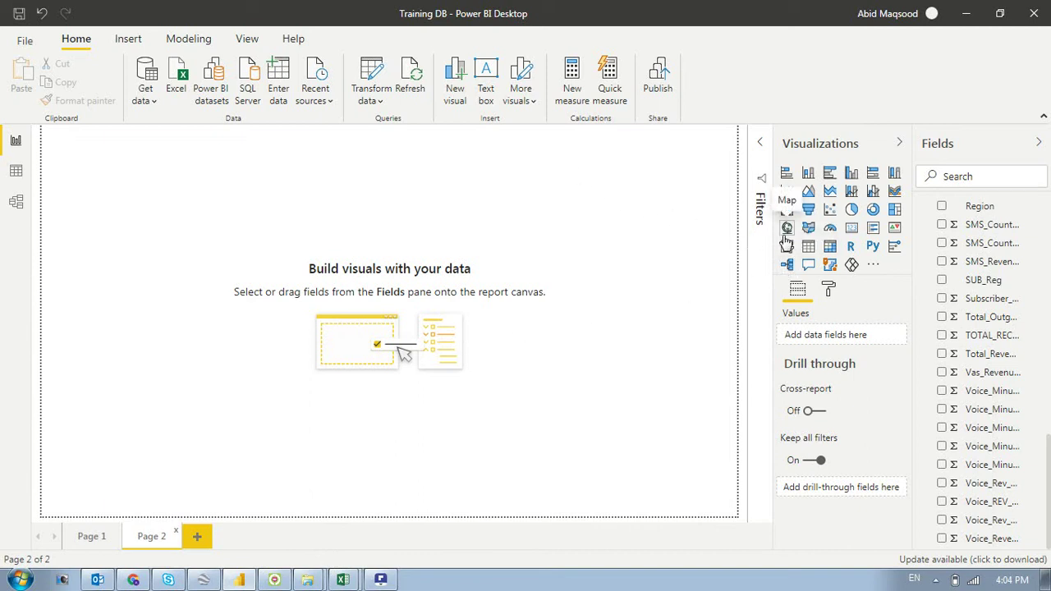
Insert a map visual on Page 2 with the State or territory field of Table as its location
left_click(786, 232)
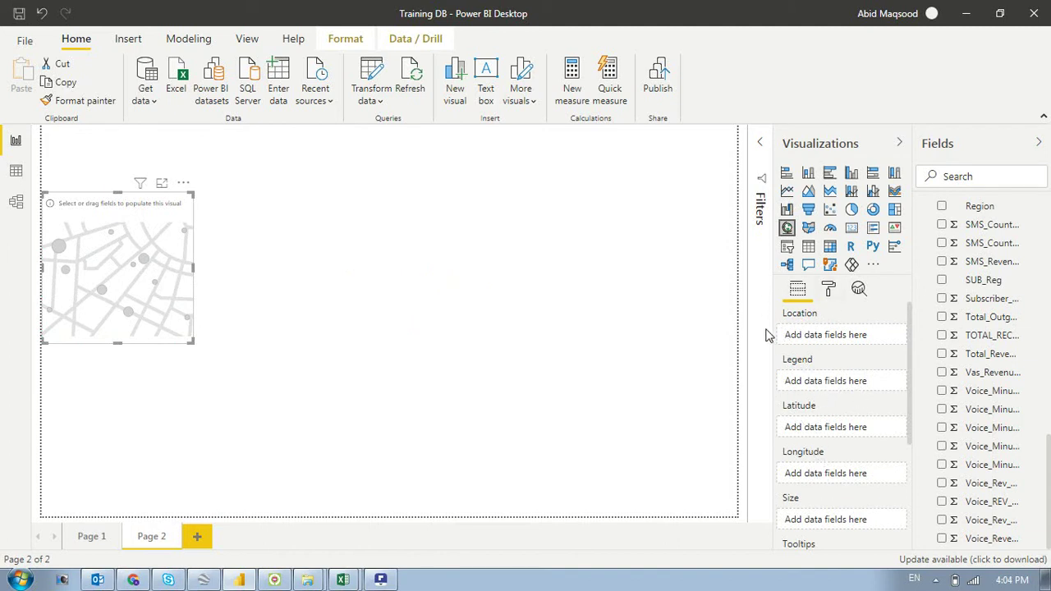
scroll(973, 250, "up", 5)
scroll(973, 250, "up", 5)
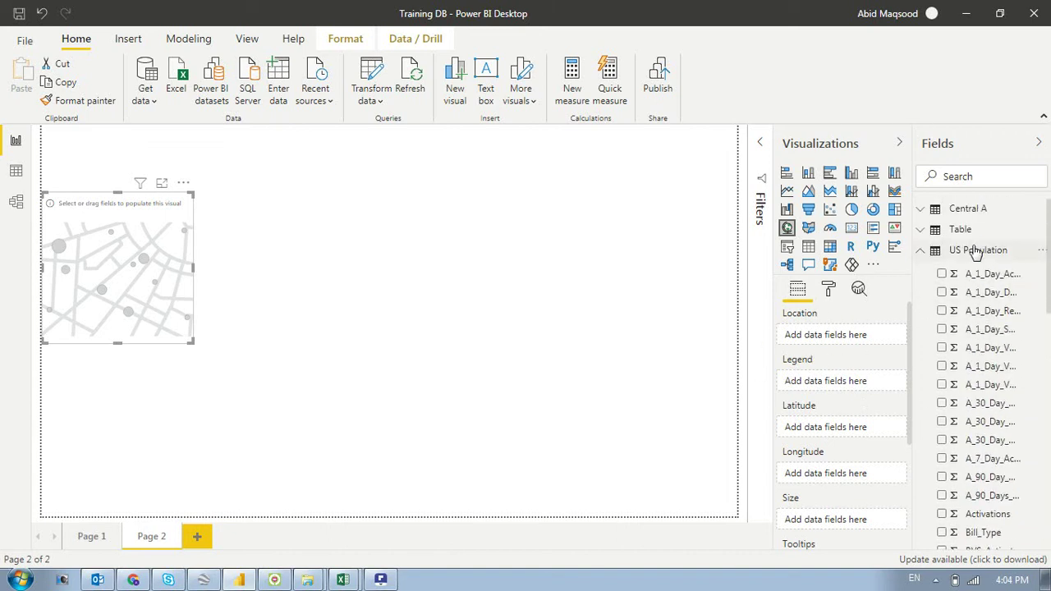
left_click(931, 259)
left_click(921, 230)
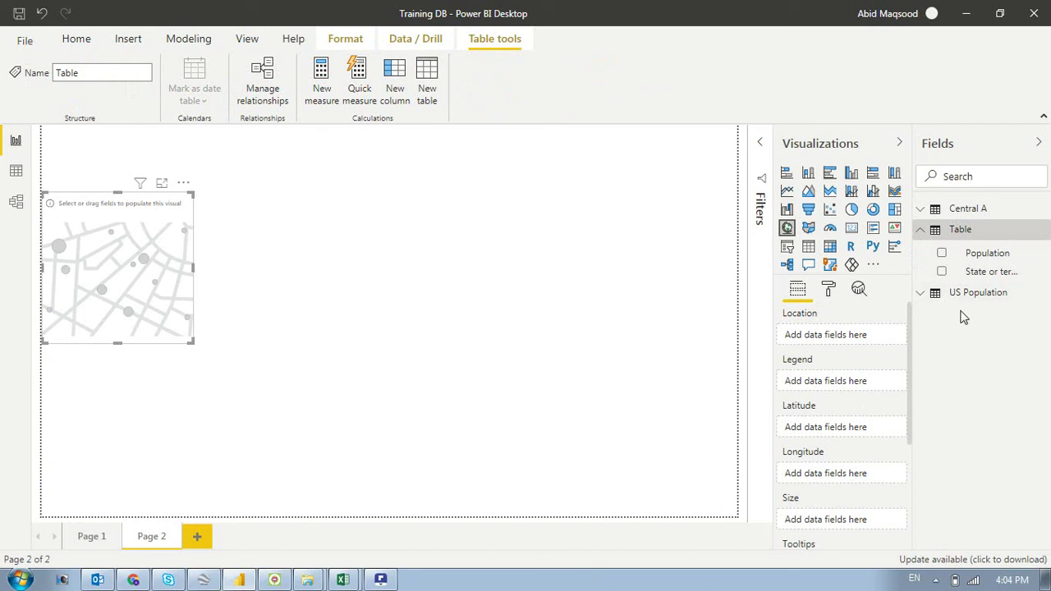
left_click_drag(991, 274, 838, 335)
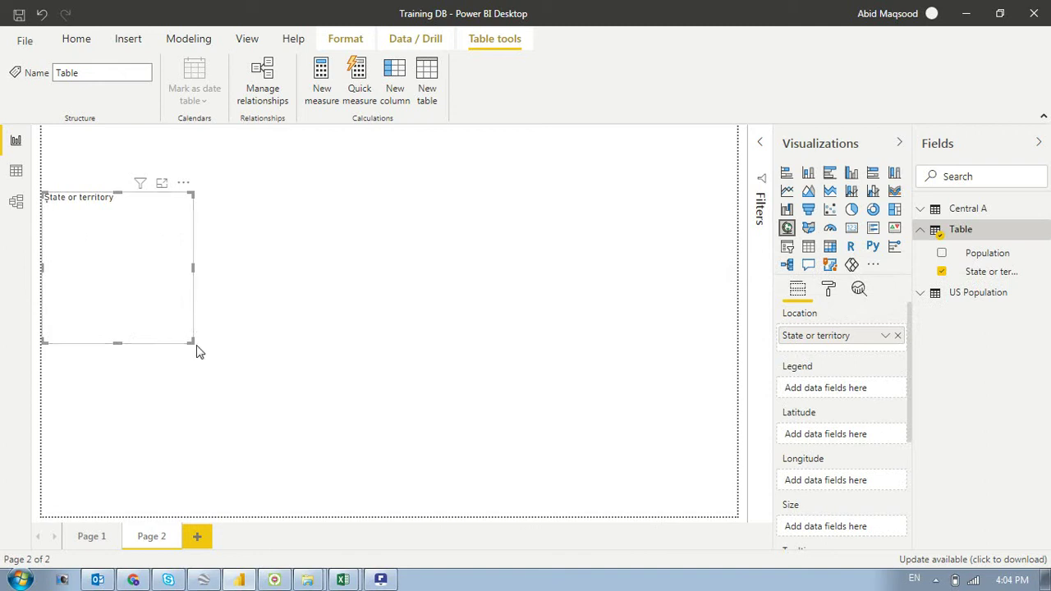
Enlarge the map visual on the page and examine its location points in focus mode
left_click_drag(189, 339, 272, 454)
left_click(240, 184)
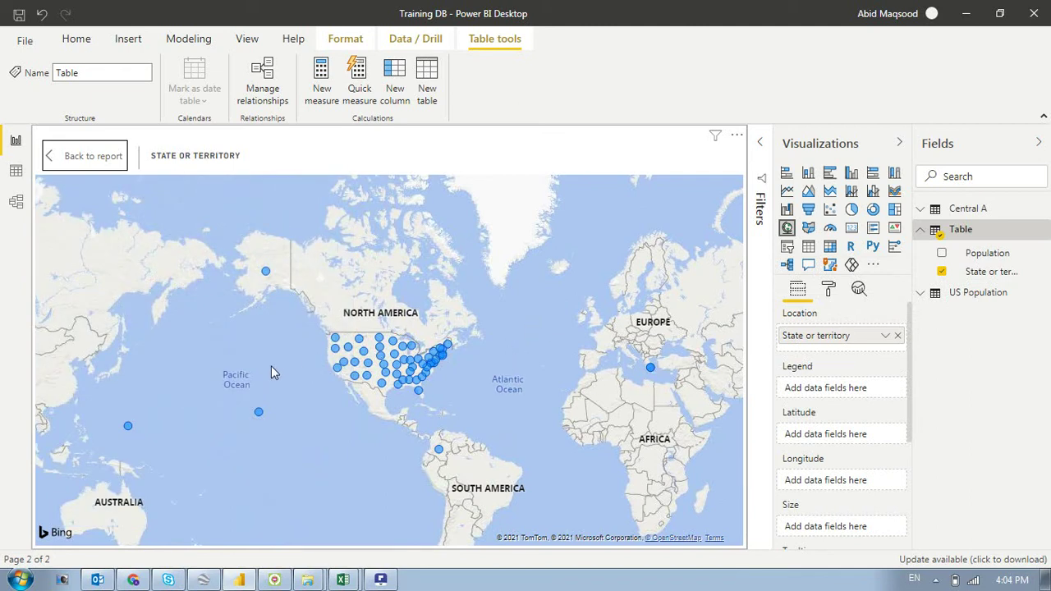
scroll(282, 422, "down", 3)
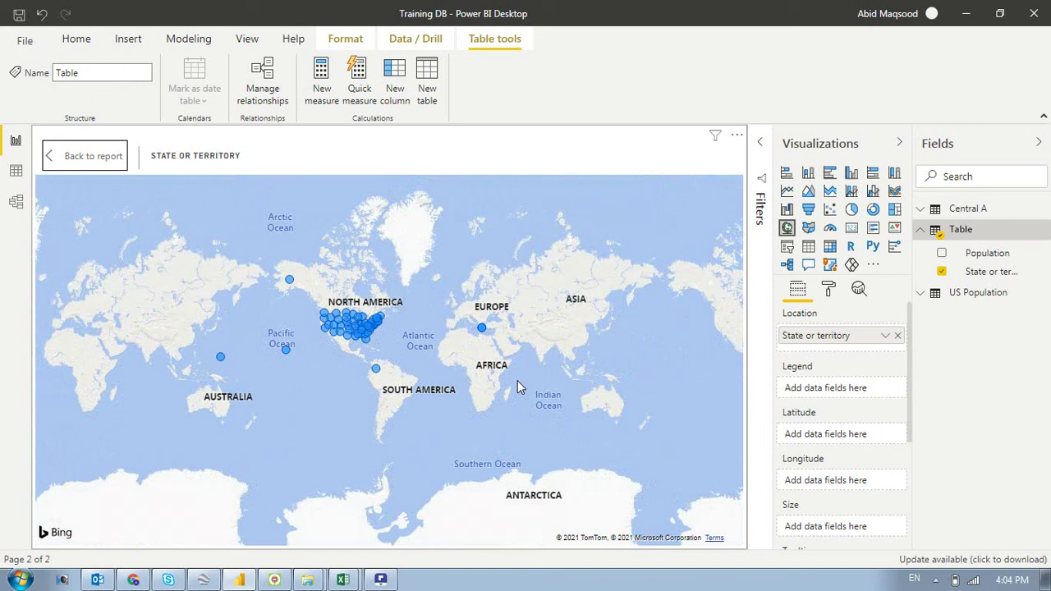
Use Population as the map's legend, examine the United States points and return to the report page
left_click_drag(987, 255, 882, 391)
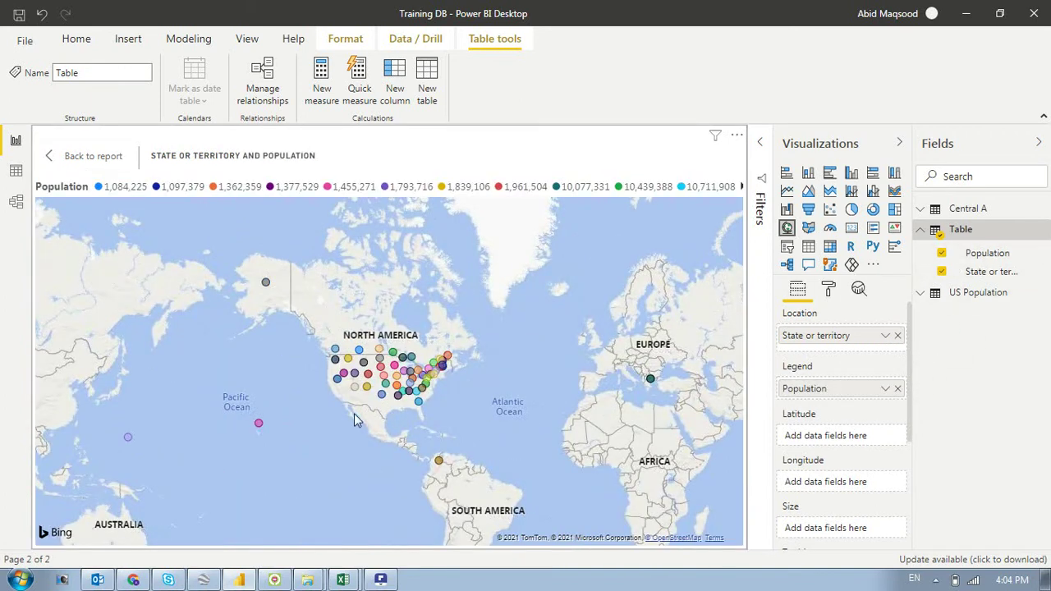
scroll(473, 378, "up", 5)
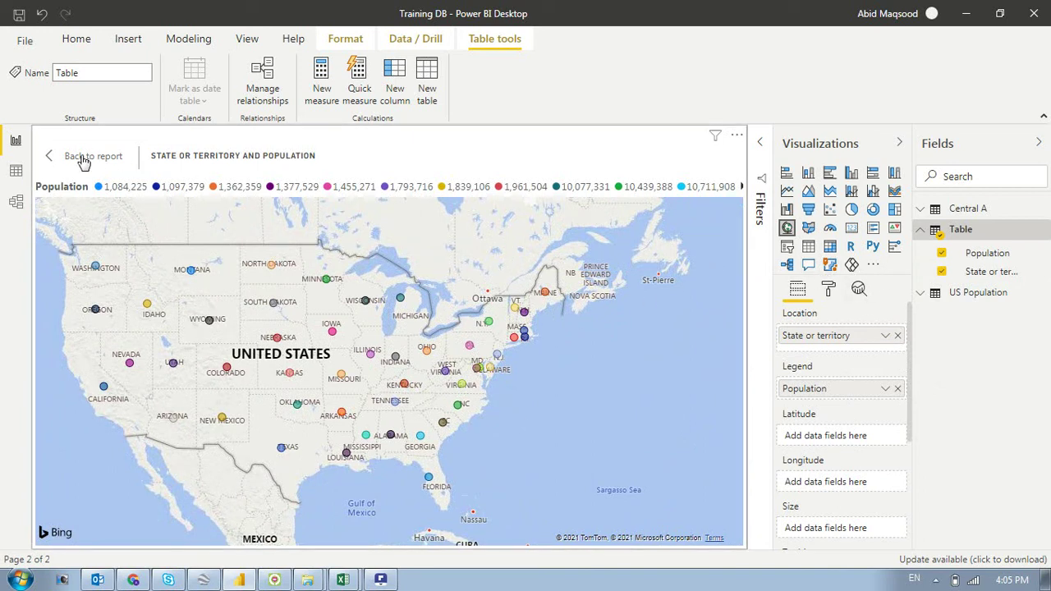
left_click(52, 156)
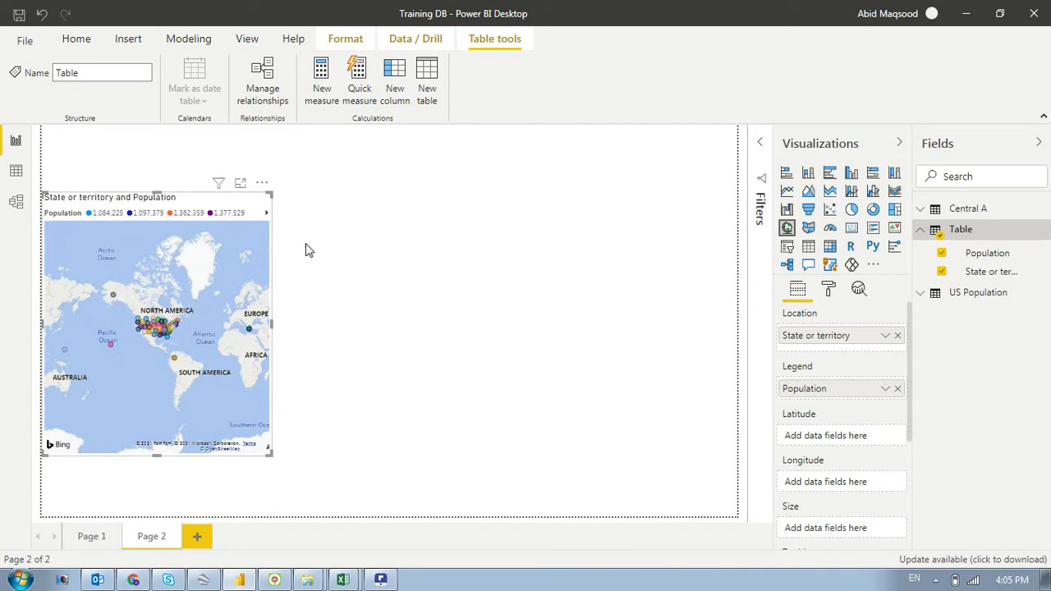
Insert a second map visual beside the first, using the Grid field of Central A as its legend
left_click(602, 240)
left_click(787, 228)
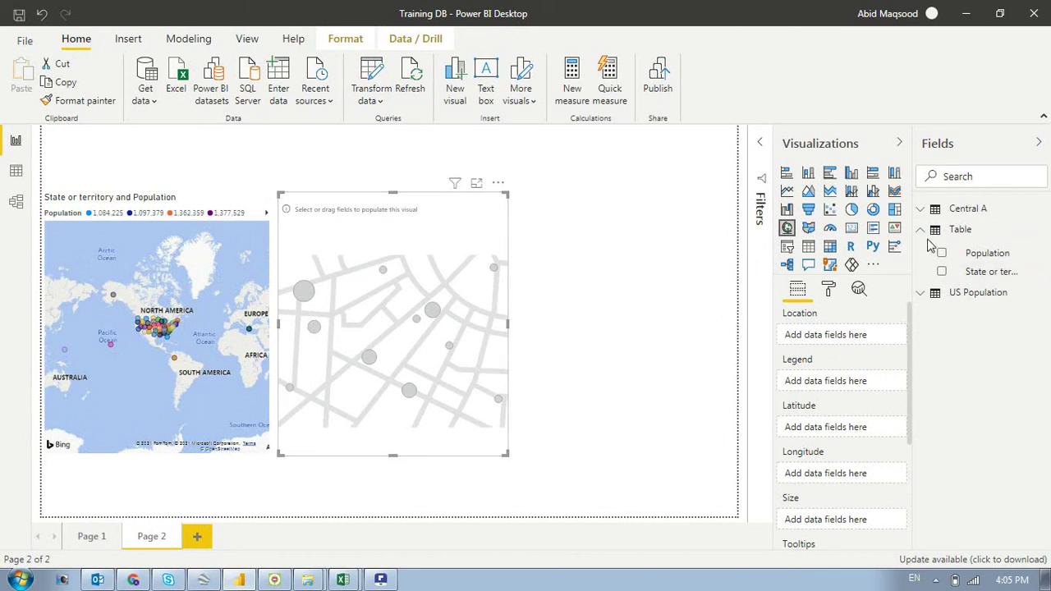
left_click(921, 211)
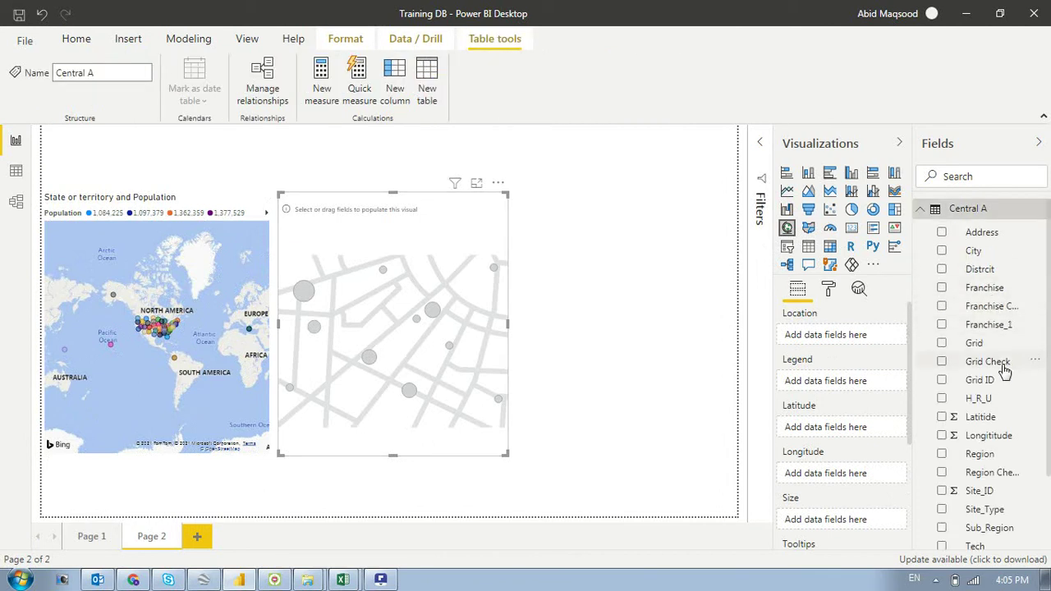
scroll(982, 343, "down", 3)
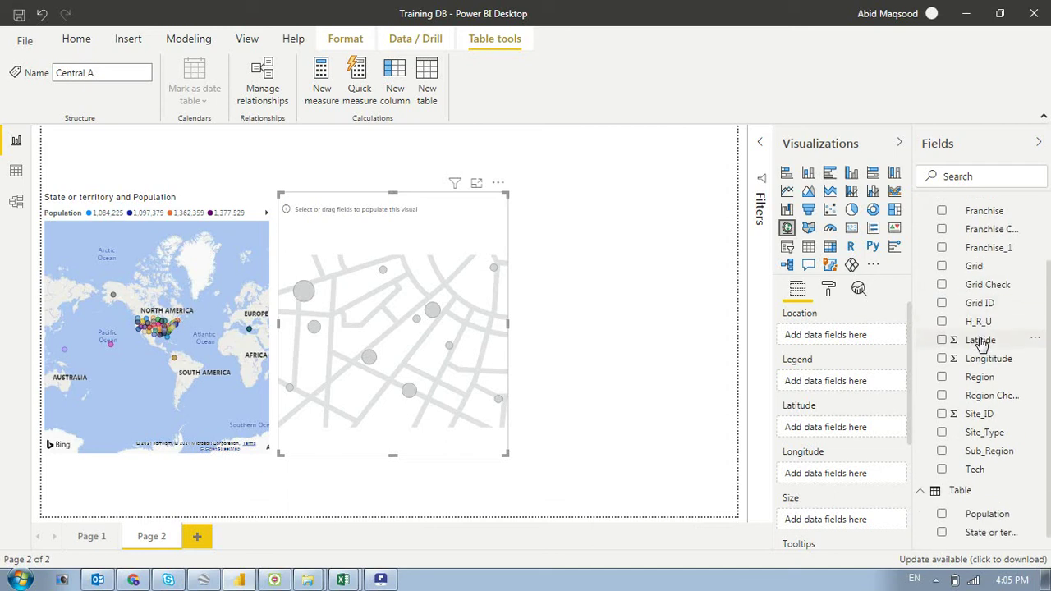
scroll(982, 343, "up", 3)
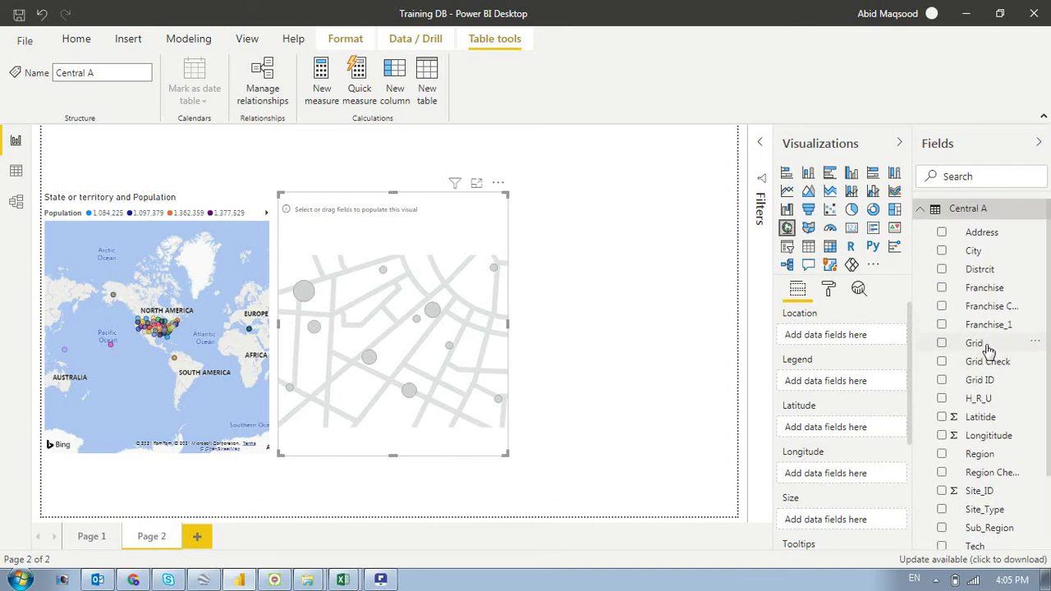
left_click_drag(988, 349, 860, 383)
Assign Central A's Latitide and Longititude fields as the second map's latitude and longitude
scroll(1010, 354, "down", 3)
left_click_drag(995, 341, 864, 431)
left_click_drag(1004, 361, 887, 480)
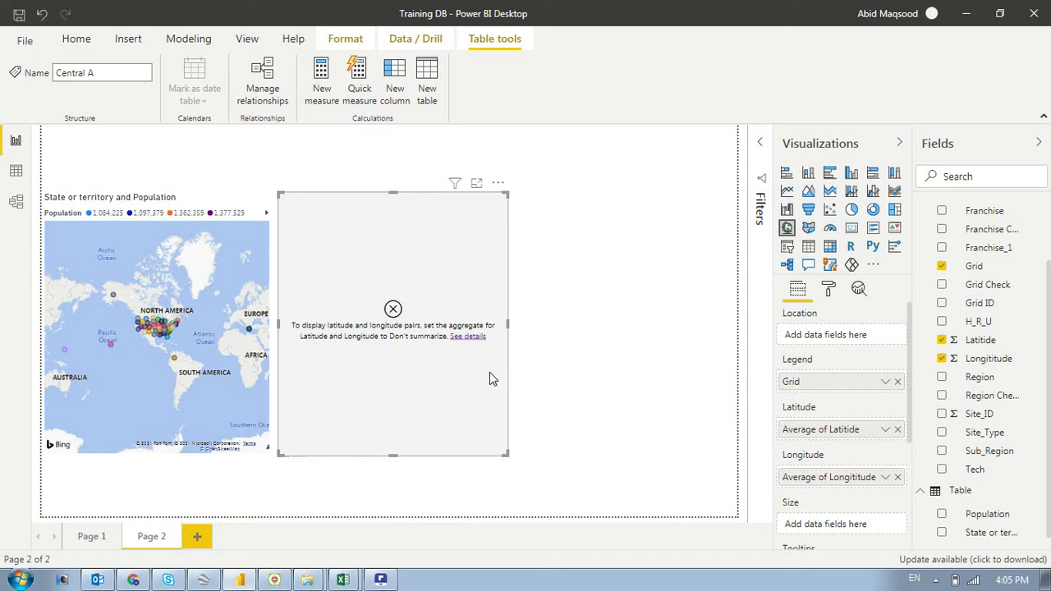
Set the second map's Latitide and Longititude fields to Don't summarize
left_click(887, 435)
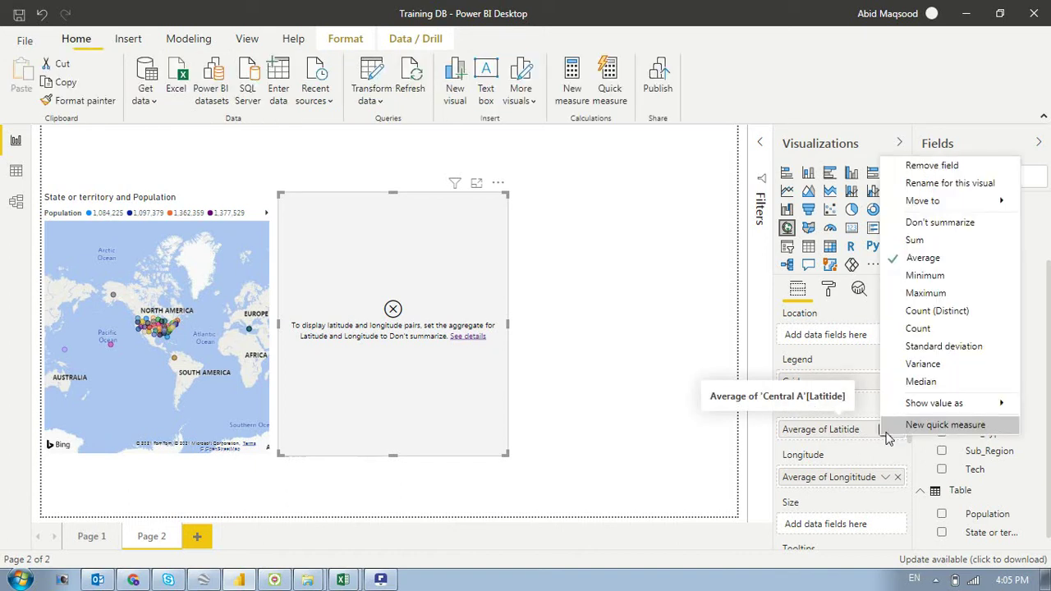
left_click(940, 222)
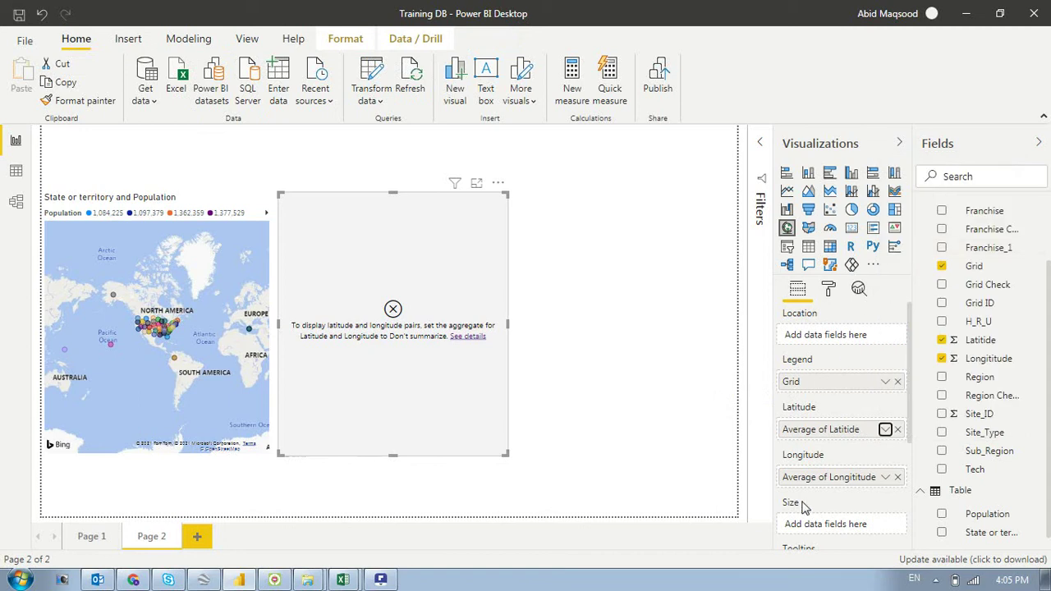
left_click(885, 477)
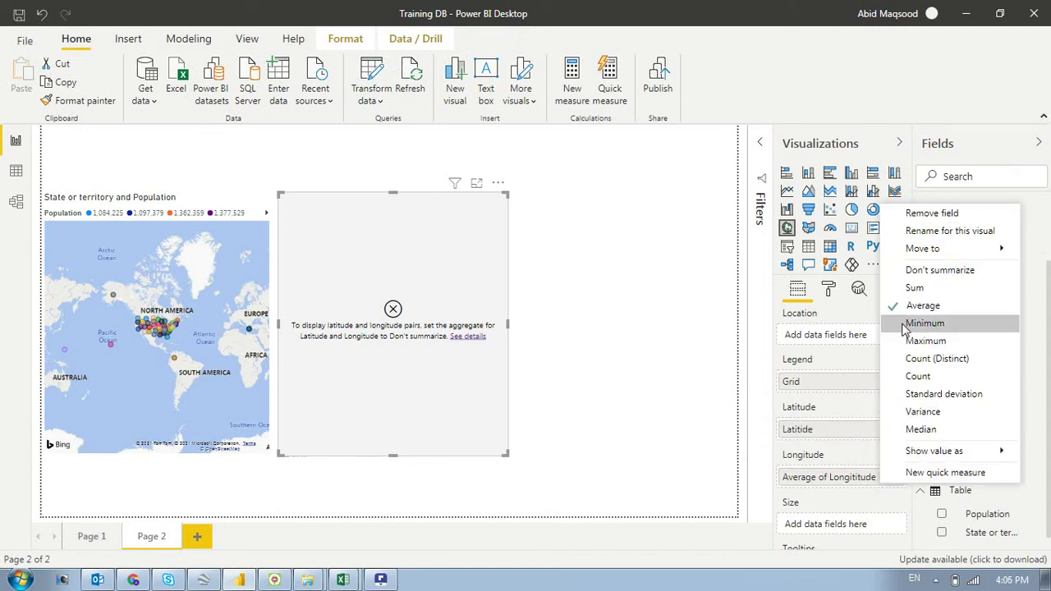
left_click(836, 305)
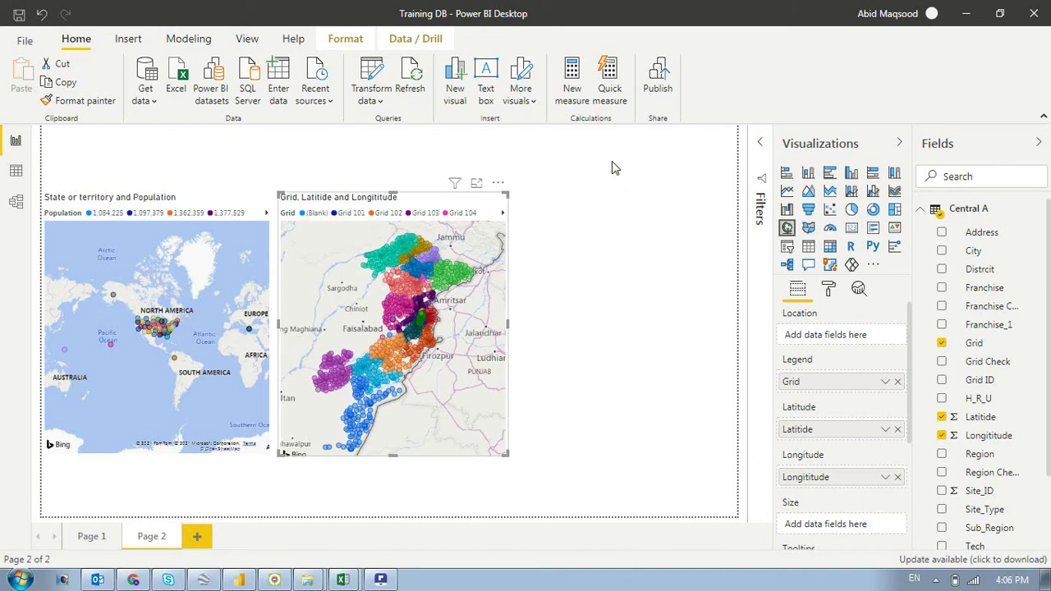
left_click(576, 207)
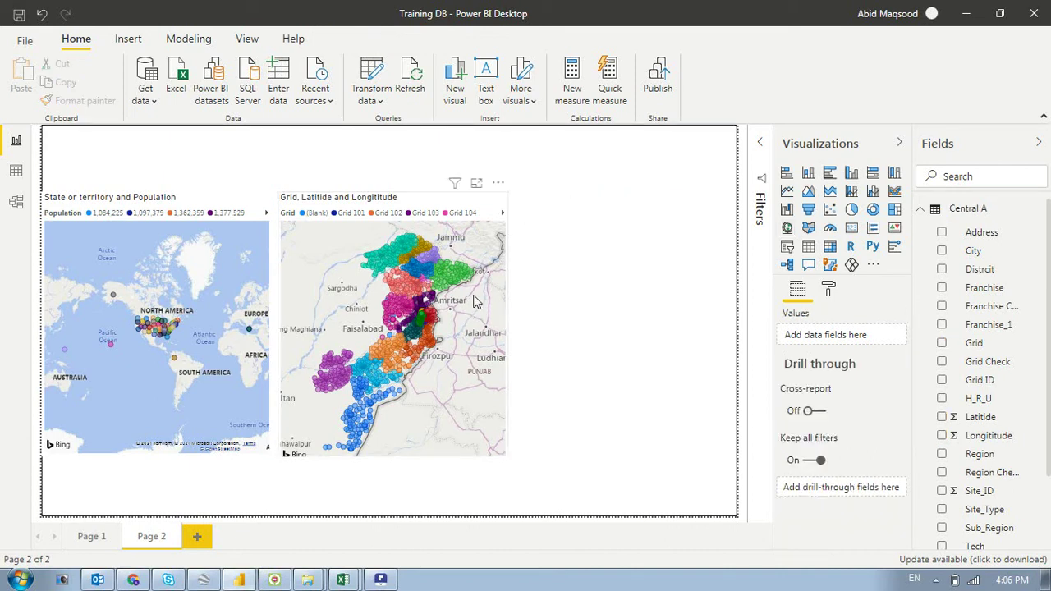
left_click(469, 375)
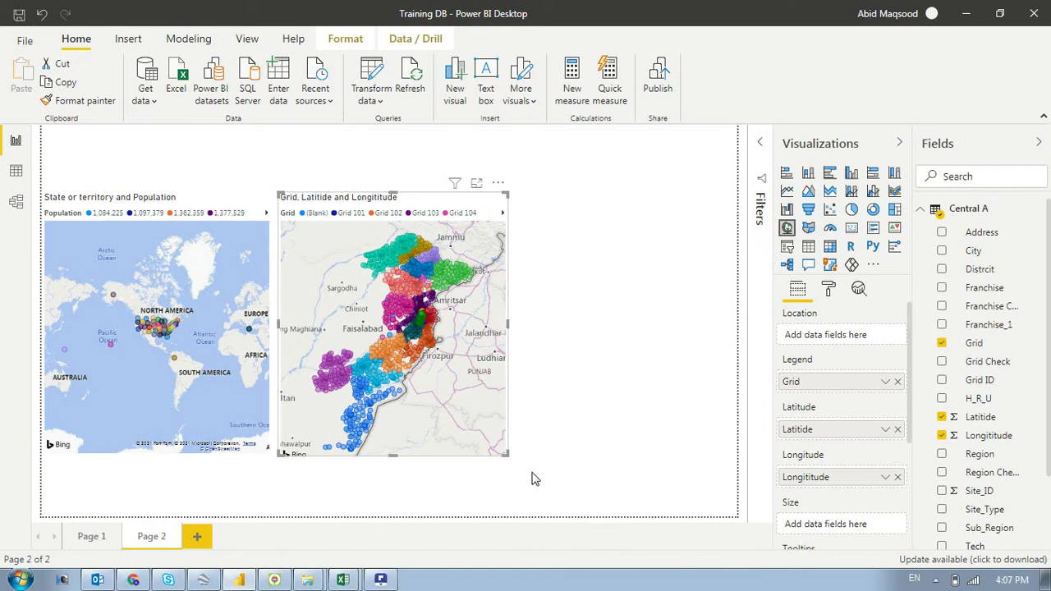
left_click(517, 379)
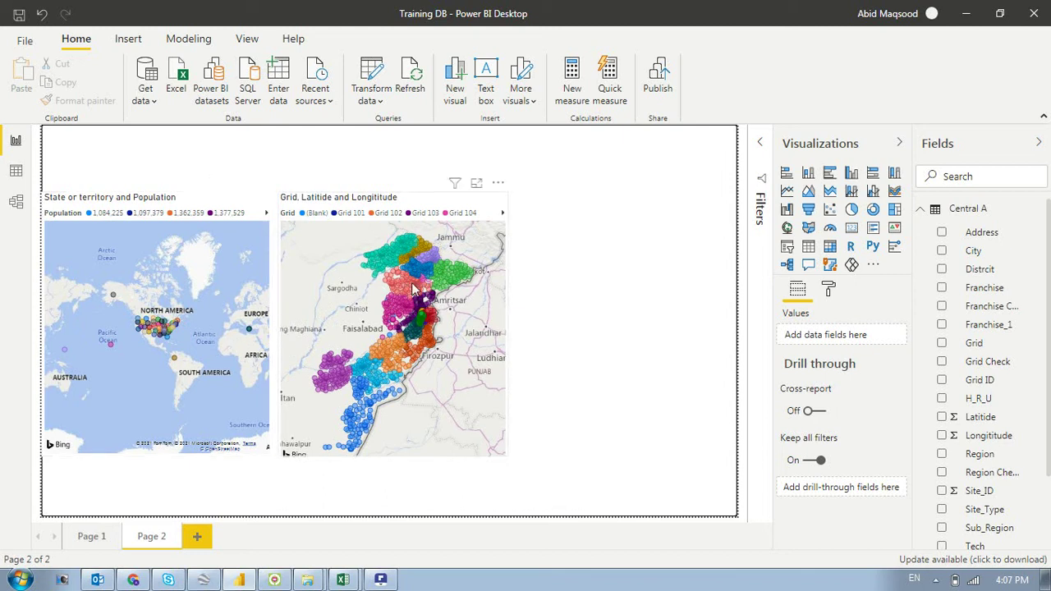
Convert the State or territory and Population map to a filled map and inspect Kansas among the United States shapes
left_click(184, 332)
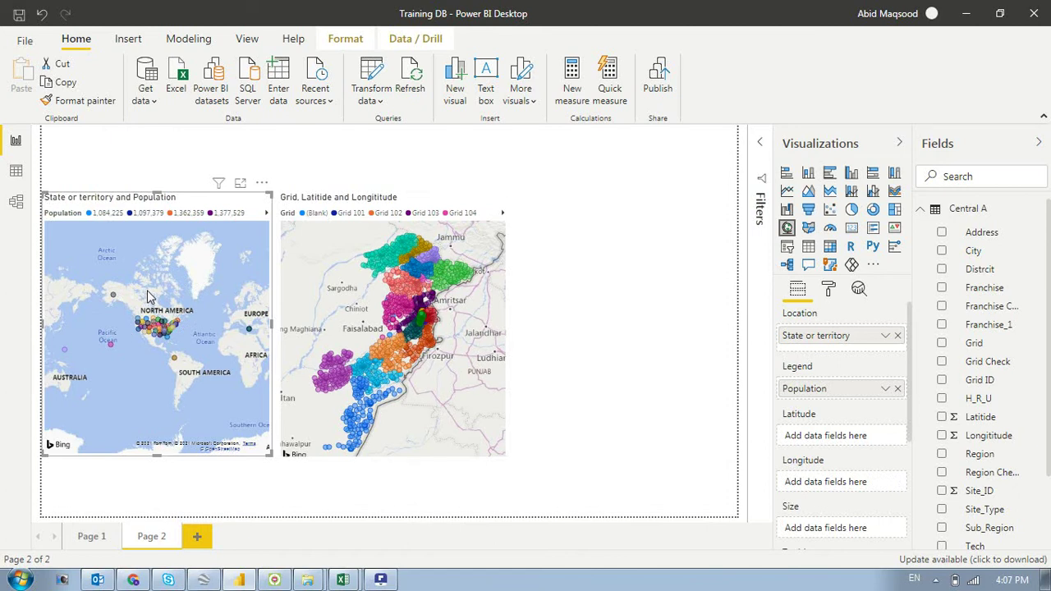
left_click(809, 230)
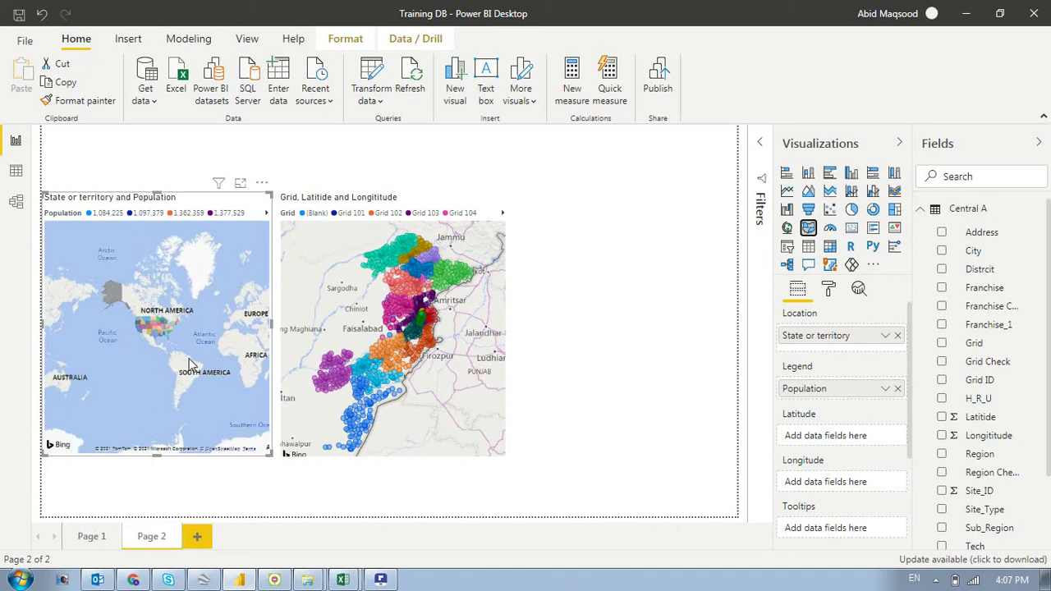
scroll(140, 339, "up", 5)
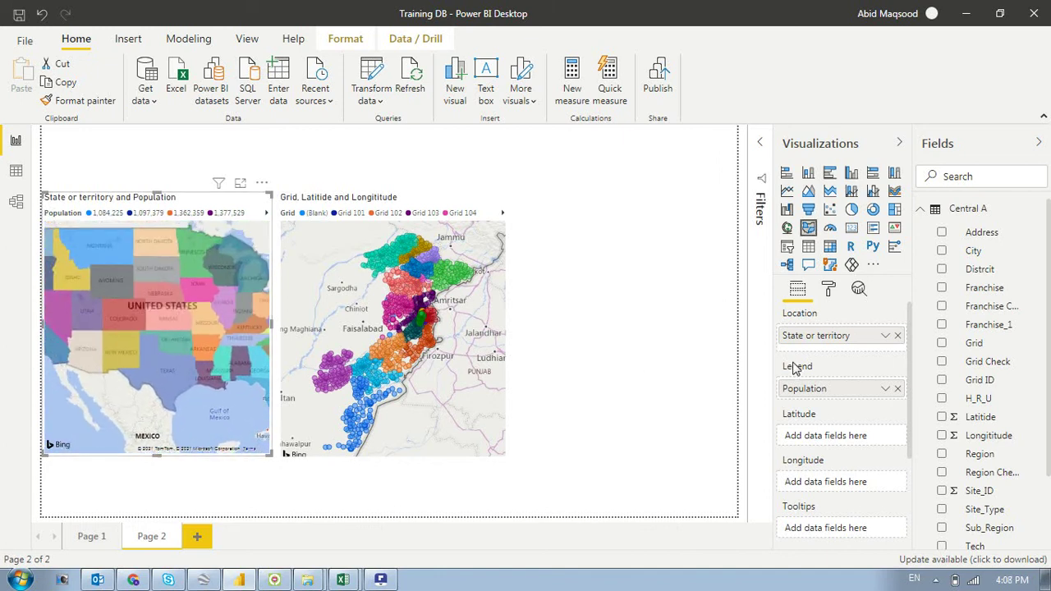
left_click_drag(143, 324, 173, 358)
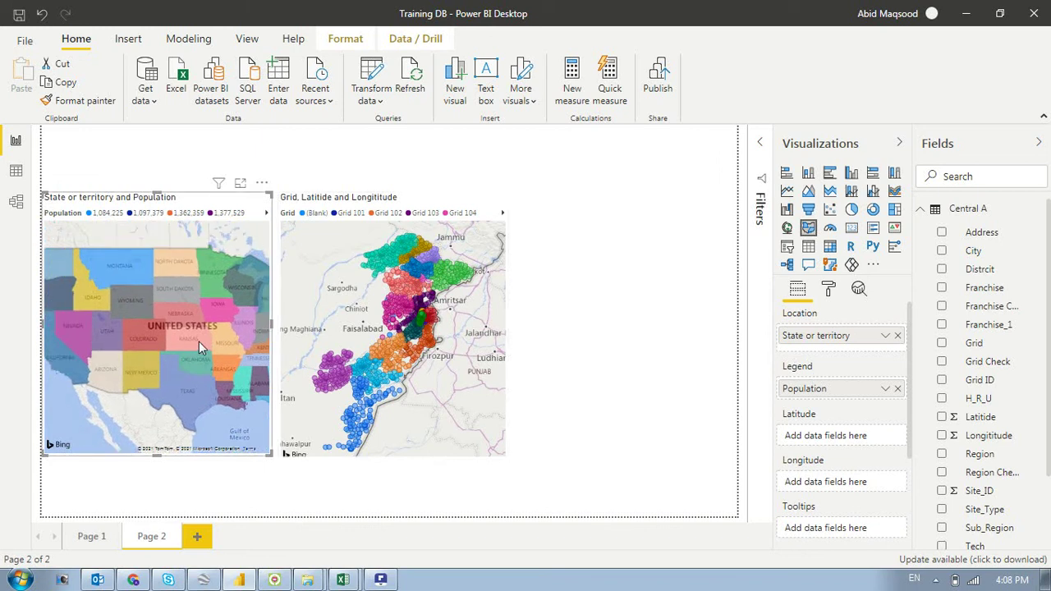
mouse_move(198, 341)
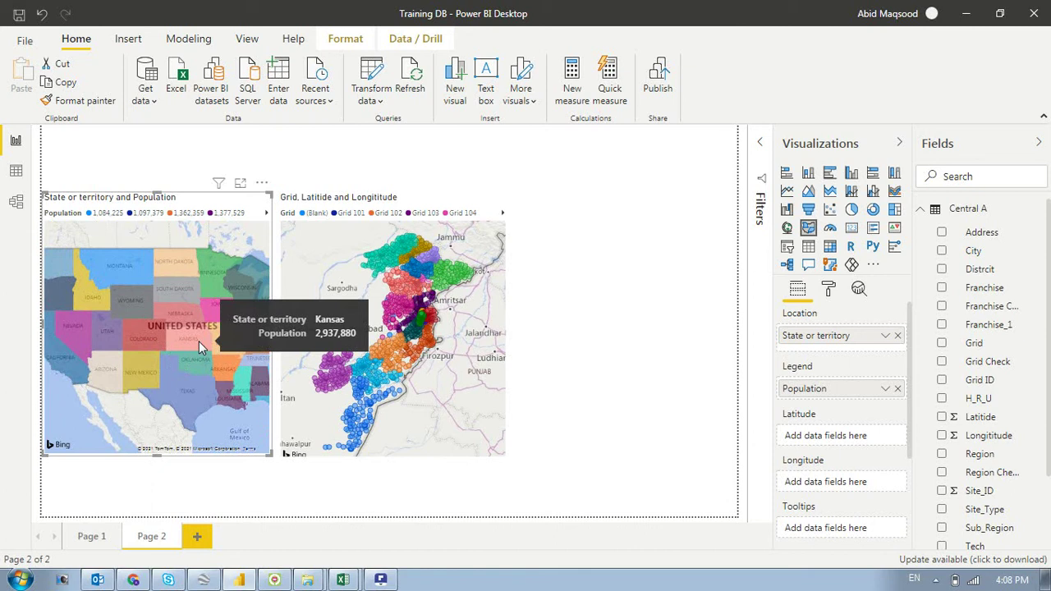
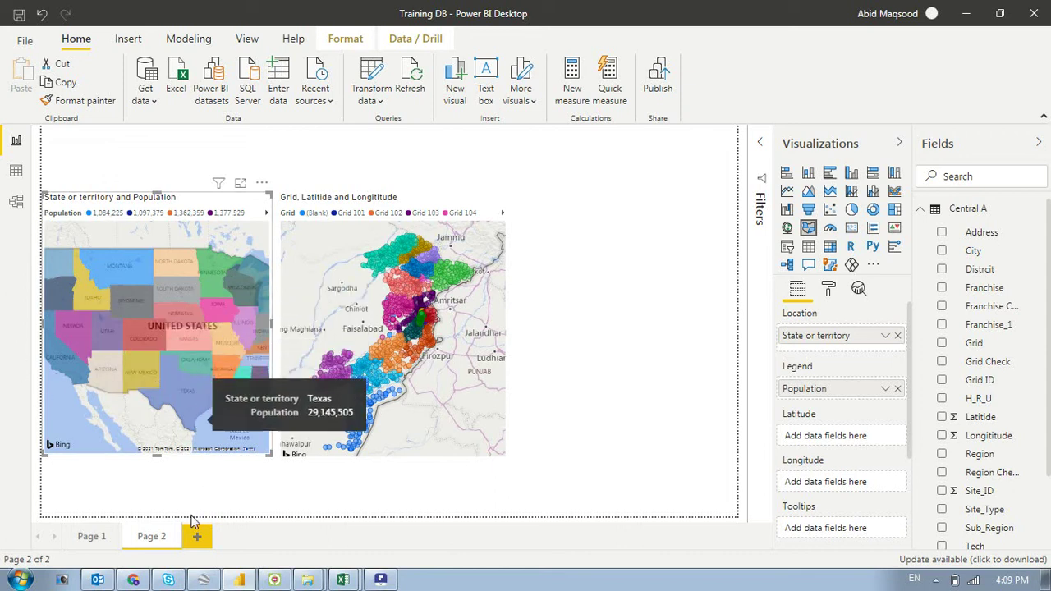
Examine the Regional Dashboard - ML Balance photo in the Power BI training chat on WhatsApp Web in Chrome, and return to Power BI Desktop
left_click(133, 579)
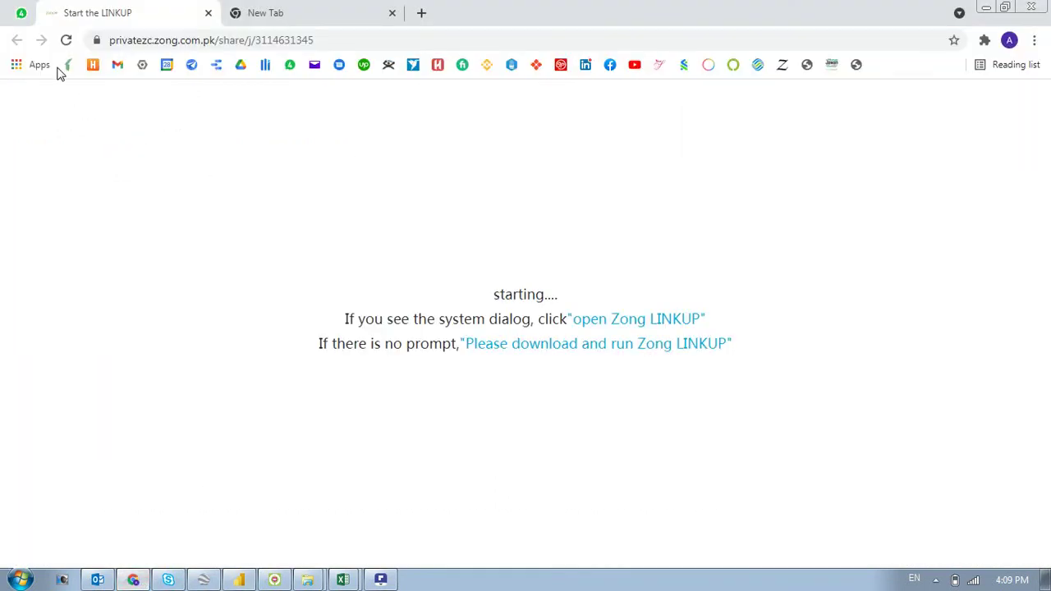
left_click(23, 14)
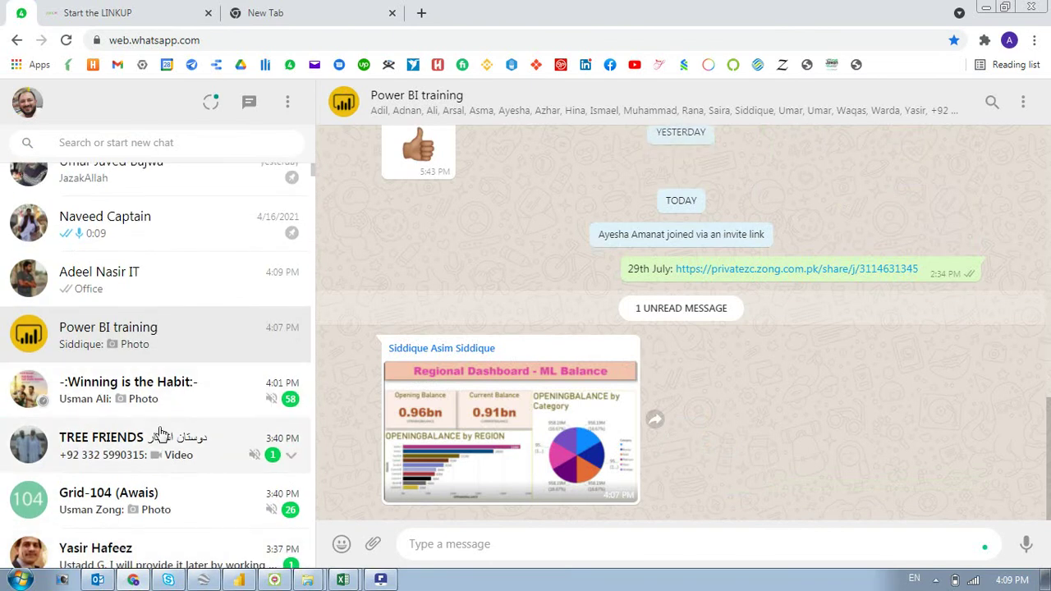
left_click(475, 399)
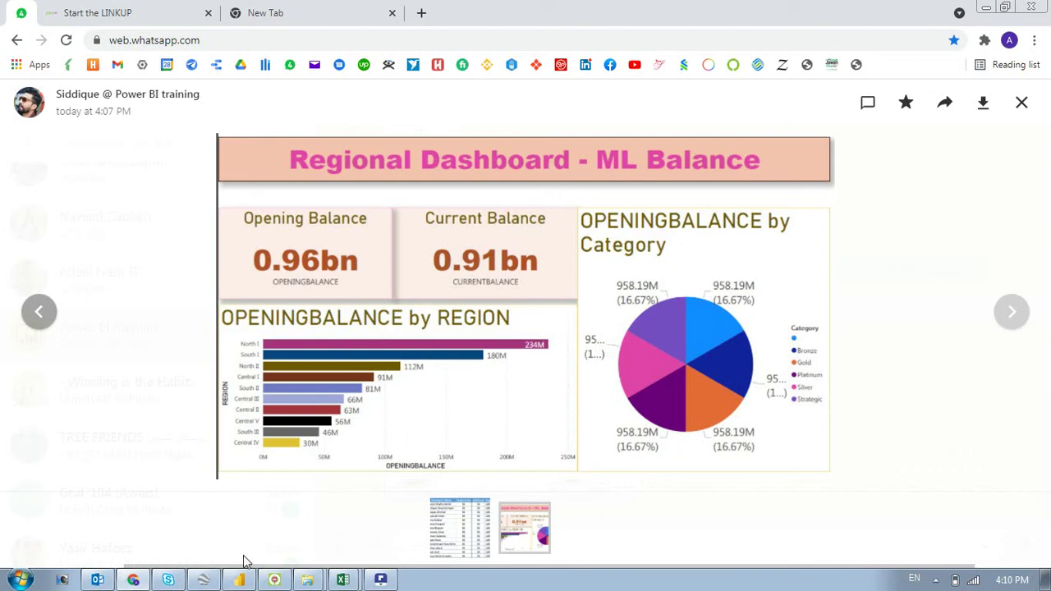
left_click(239, 580)
left_click(579, 329)
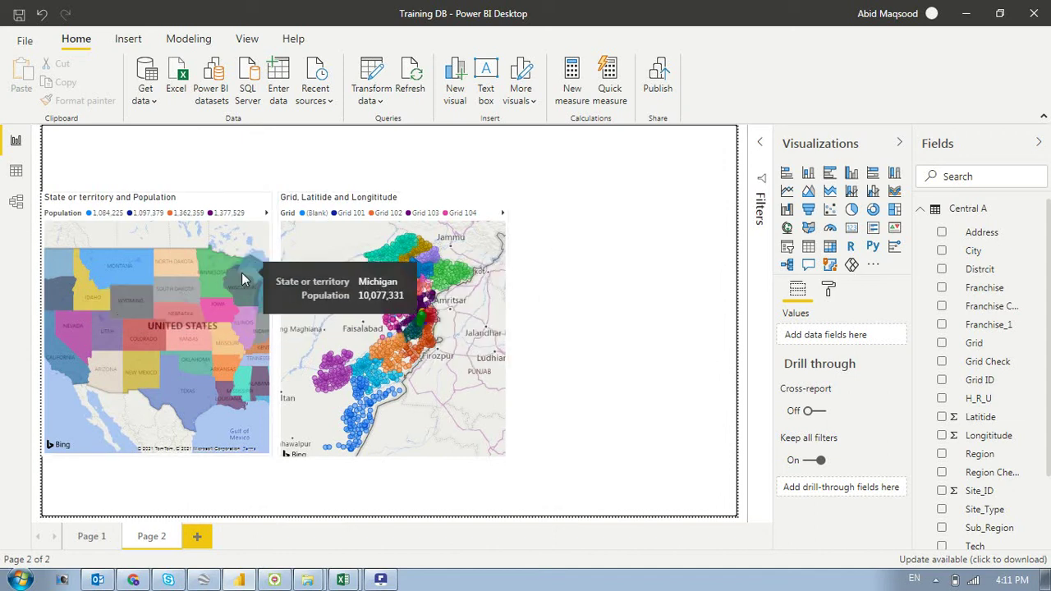
Insert a matrix on a new report page, using US Population's Category field as its columns
left_click(206, 540)
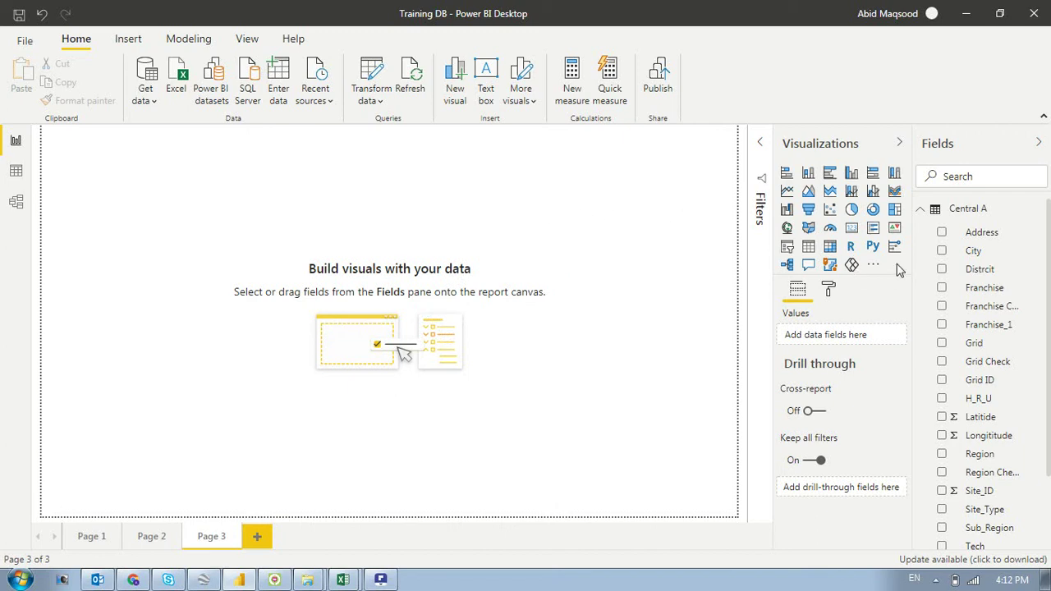
left_click(831, 246)
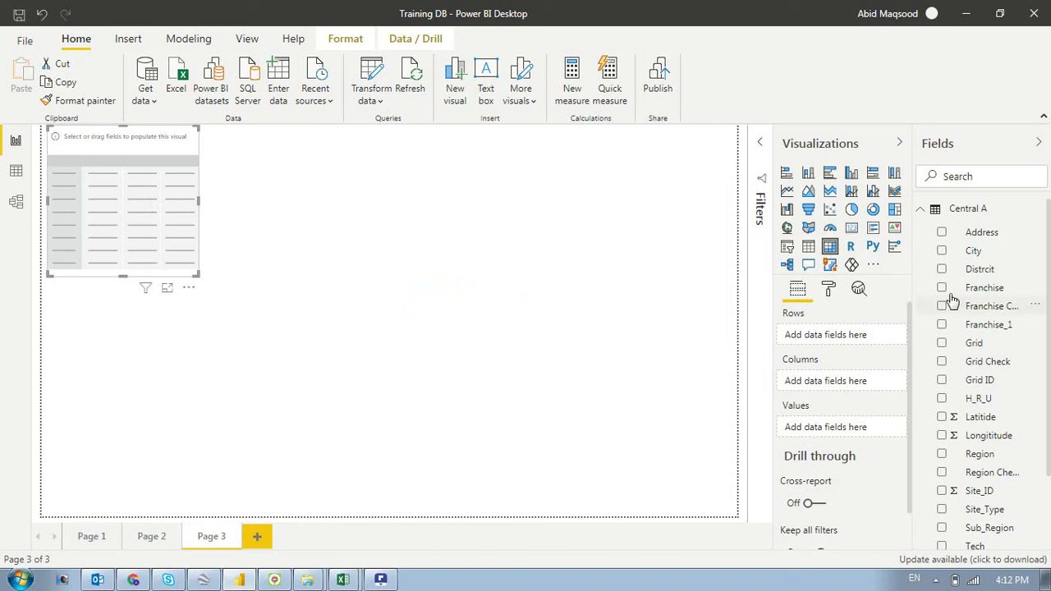
left_click(921, 210)
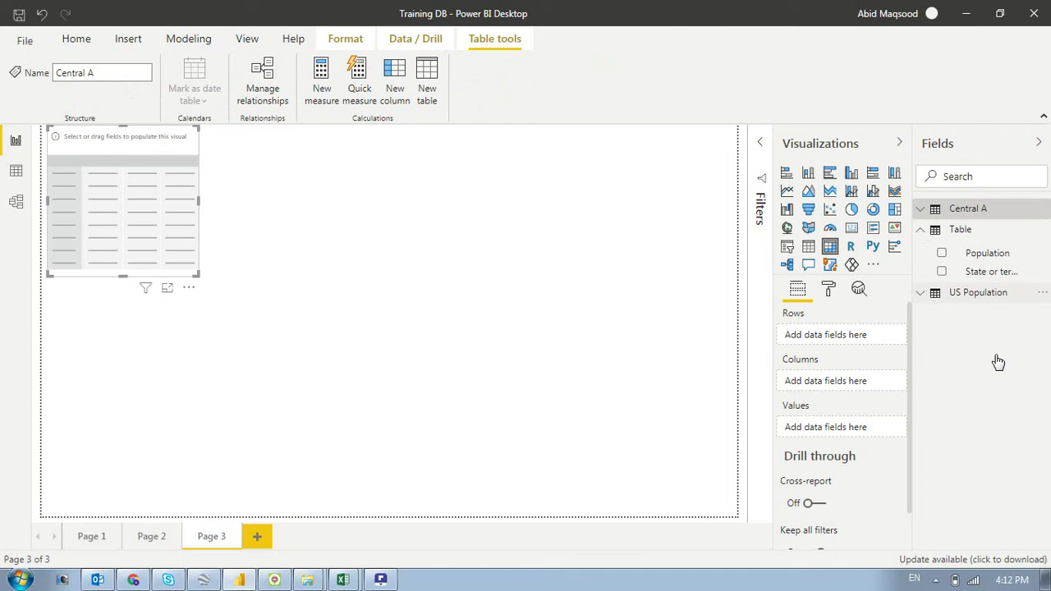
left_click(920, 293)
scroll(990, 380, "down", 3)
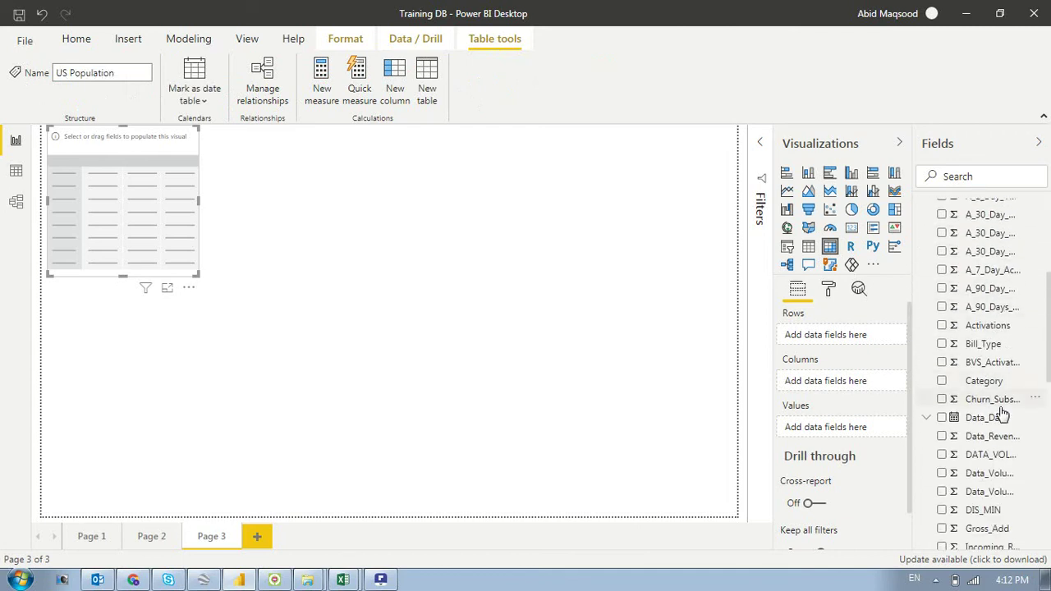
left_click_drag(994, 386, 854, 383)
Assign SUB_Reg as the matrix's rows and TOTAL_RECHARGE as its values, and widen the visual
scroll(988, 399, "down", 8)
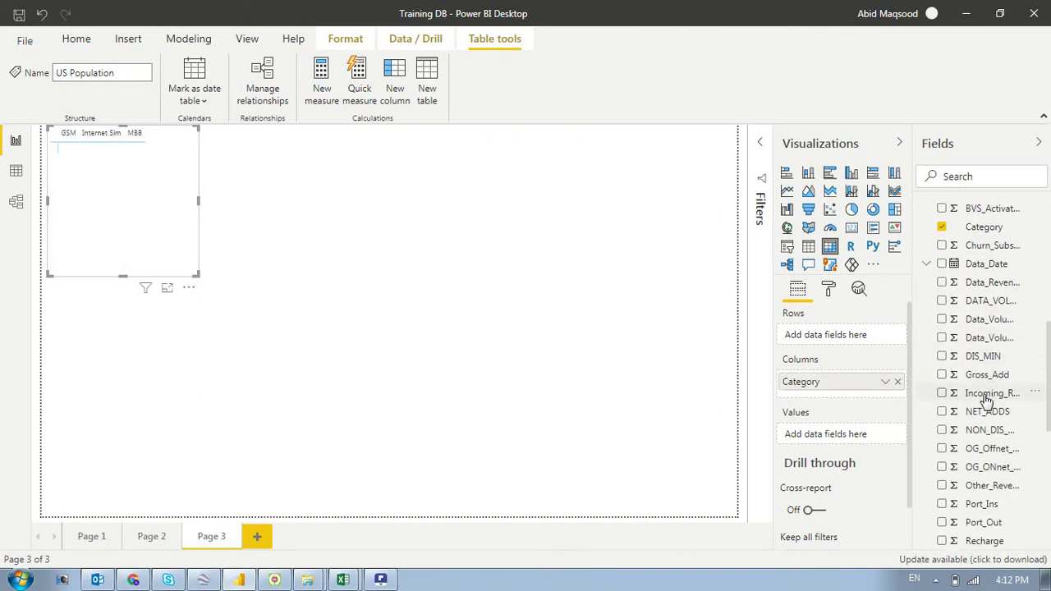
left_click_drag(996, 423, 850, 333)
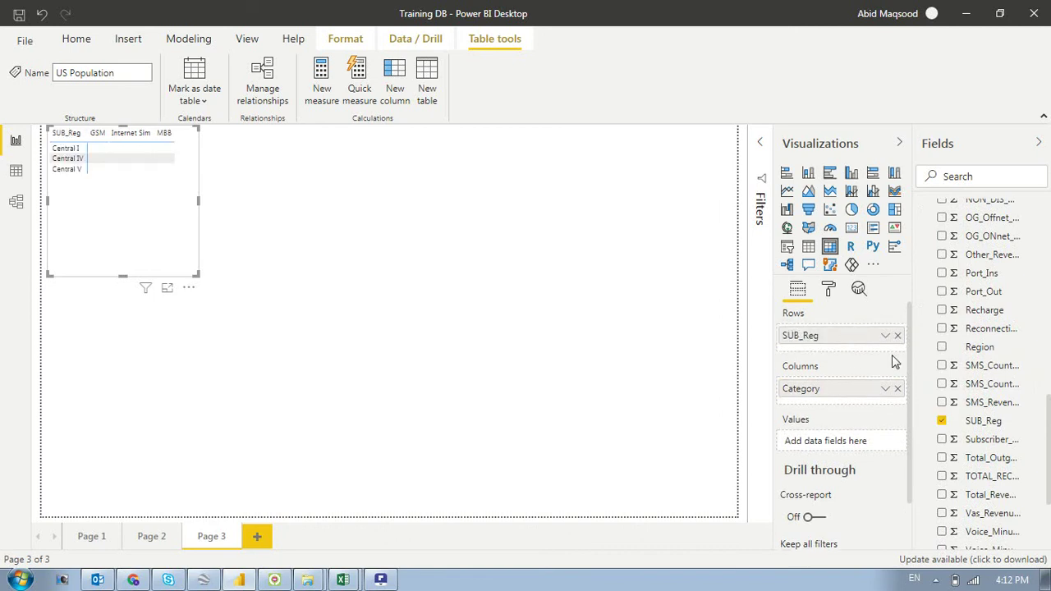
left_click_drag(996, 479, 854, 445)
left_click_drag(199, 202, 381, 222)
left_click(380, 223)
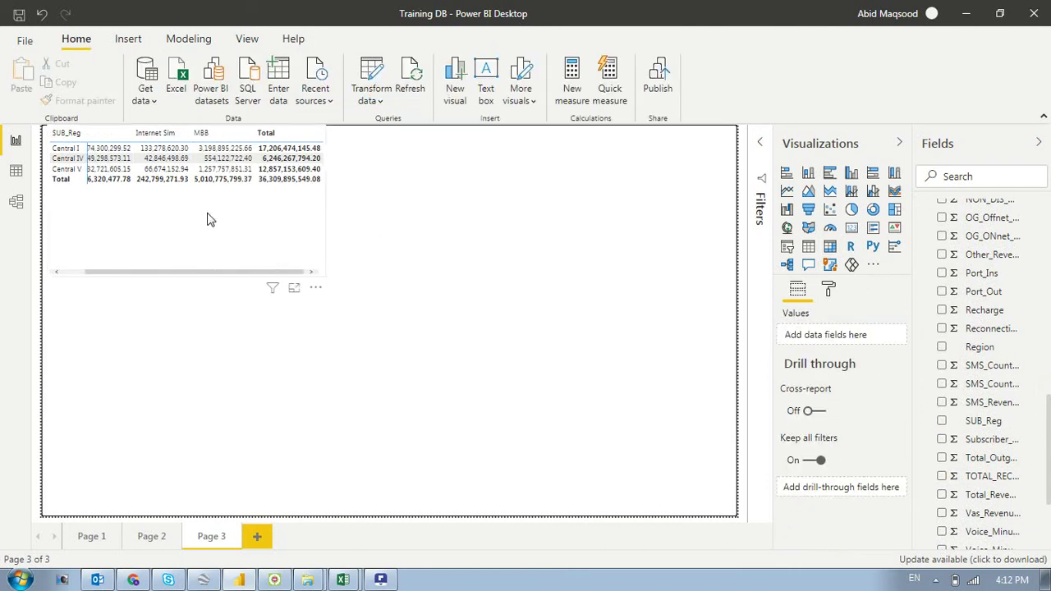
Add the Subscriber_Technology field as a second row level below SUB_Reg in the matrix
left_click(230, 273)
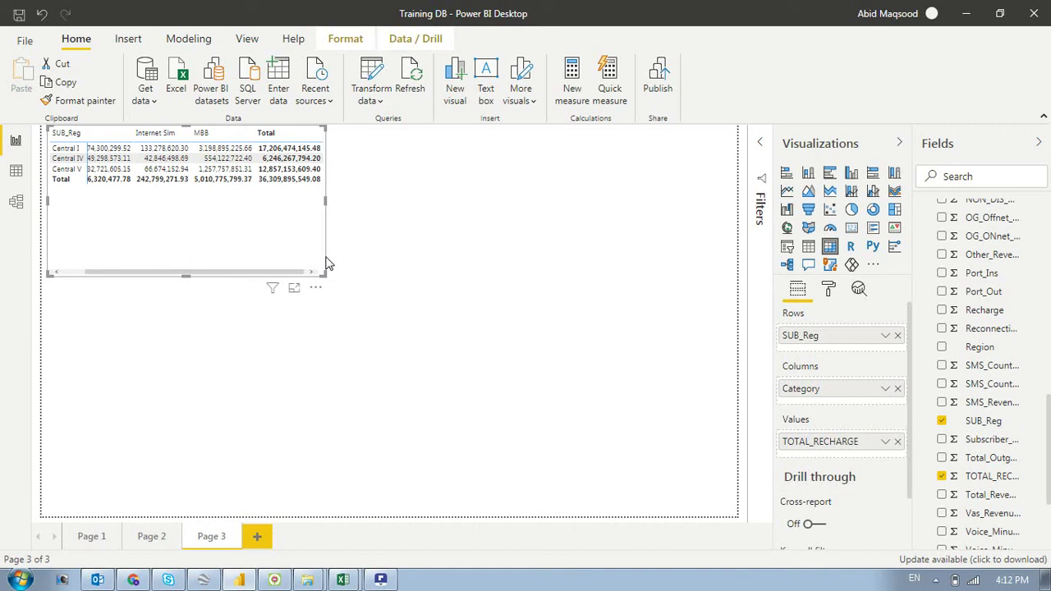
scroll(995, 303, "up", 1)
scroll(995, 304, "up", 5)
scroll(1002, 358, "up", 5)
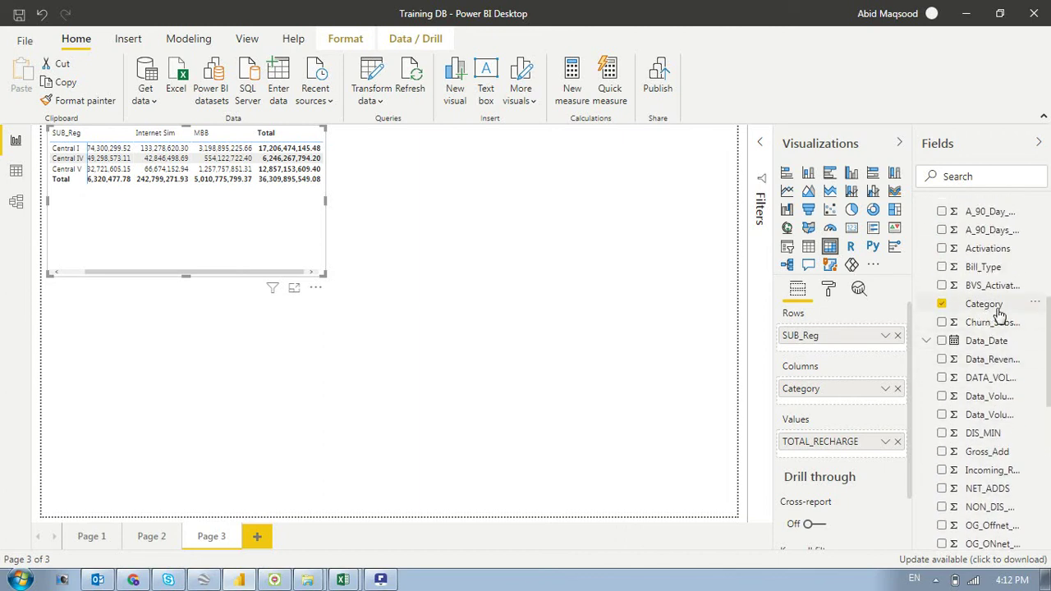
scroll(1000, 397, "down", 8)
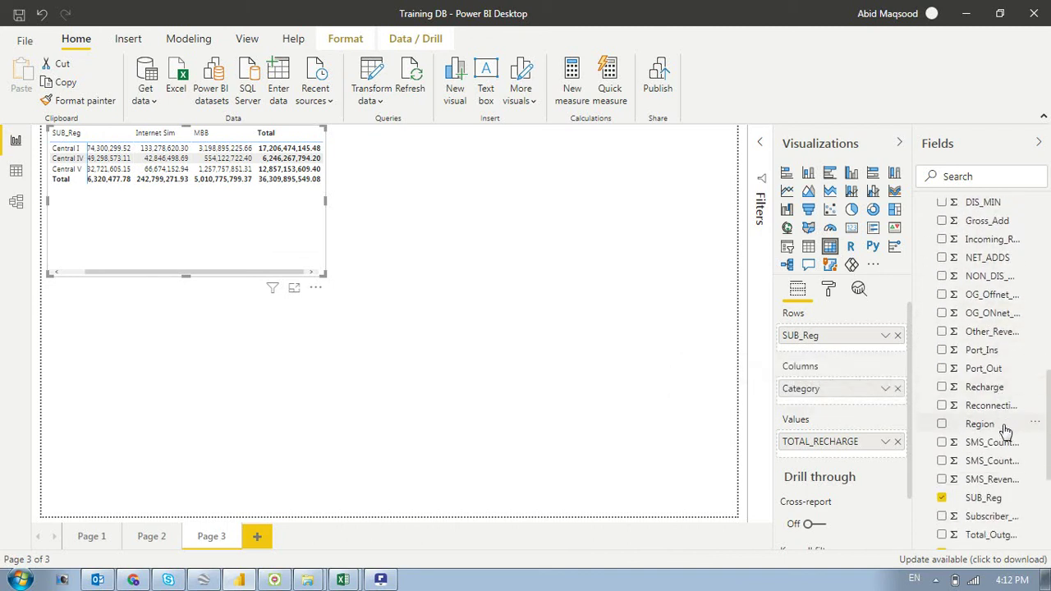
scroll(1000, 427, "down", 3)
left_click_drag(995, 441, 849, 354)
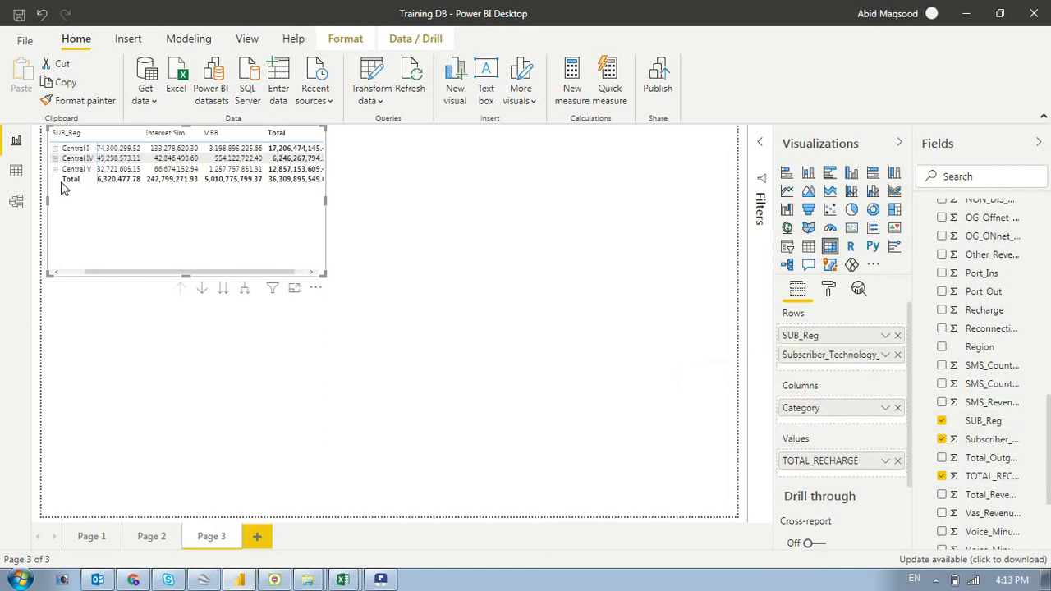
Widen the matrix to fit all its columns, and expand and collapse the Central IV row
left_click_drag(335, 208, 538, 210)
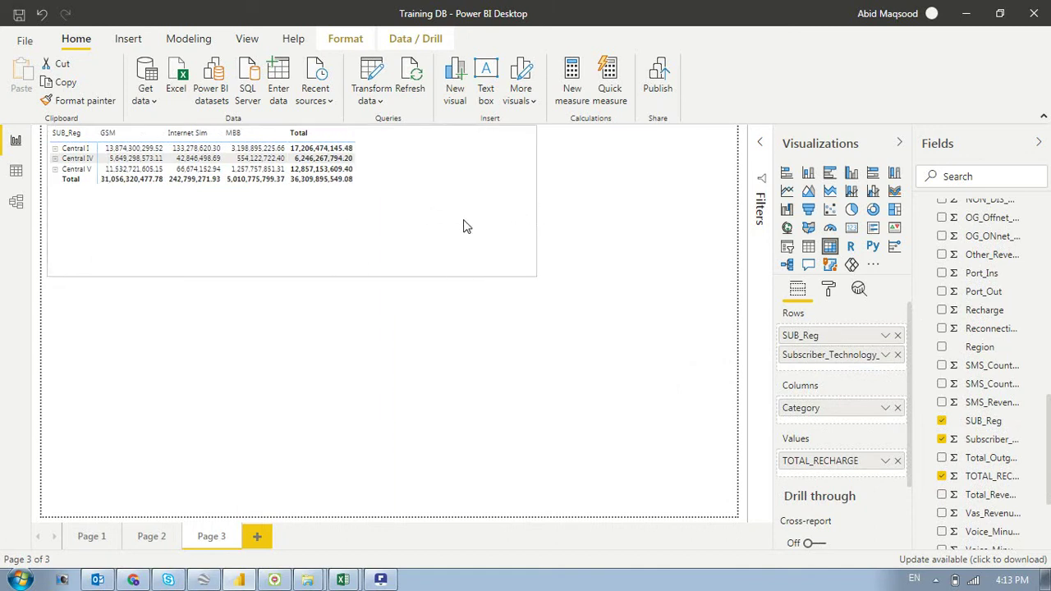
left_click(55, 158)
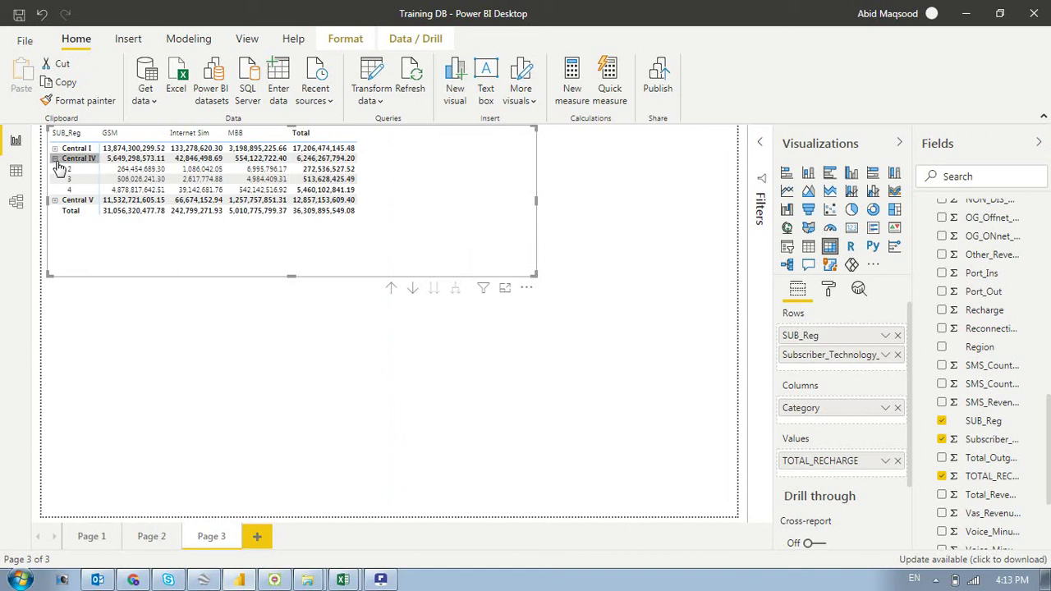
left_click(55, 159)
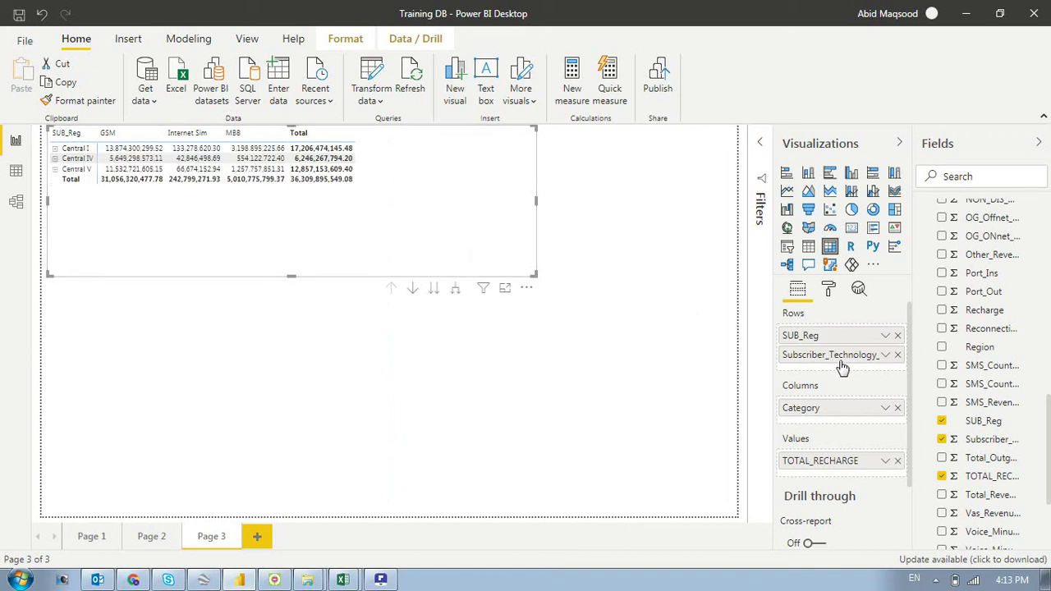
Try the Subscriber_Technology field as a second column level below Category, and move it back below SUB_Reg in the rows
left_click_drag(843, 359, 848, 432)
left_click_drag(819, 356, 818, 417)
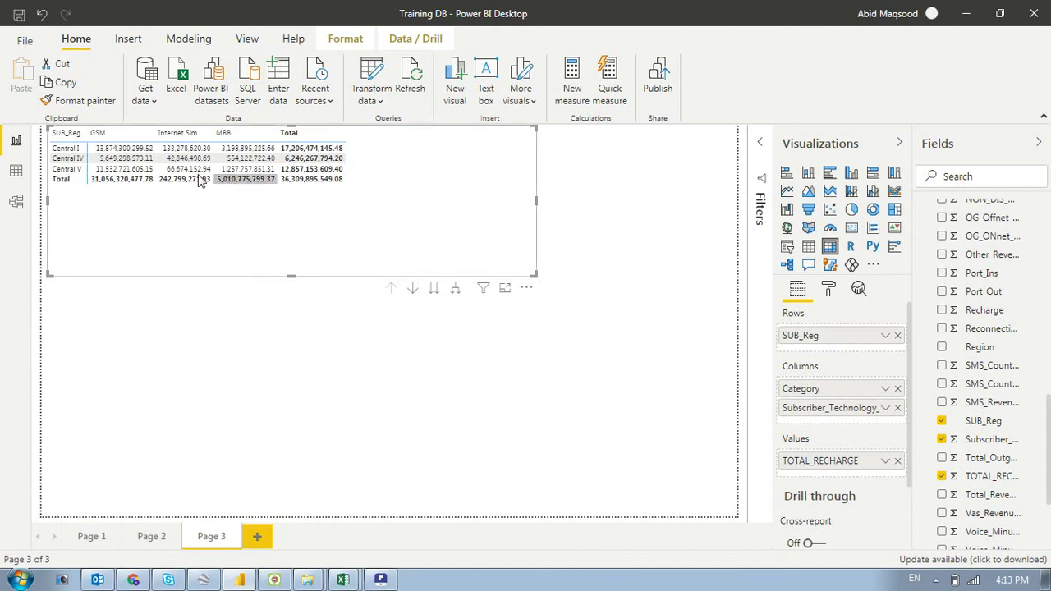
left_click(242, 133)
left_click(179, 134)
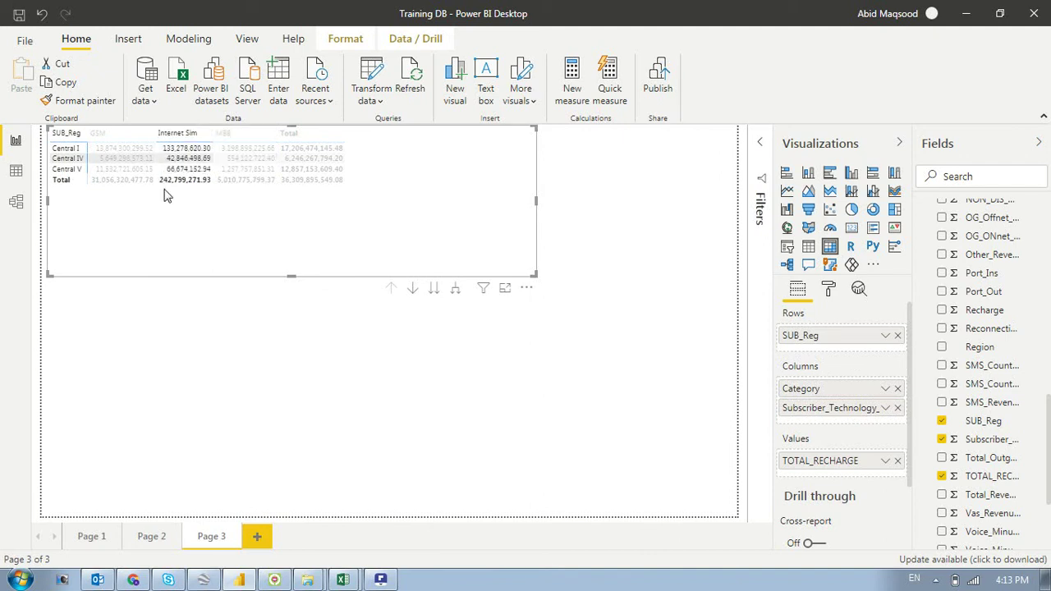
left_click(885, 409)
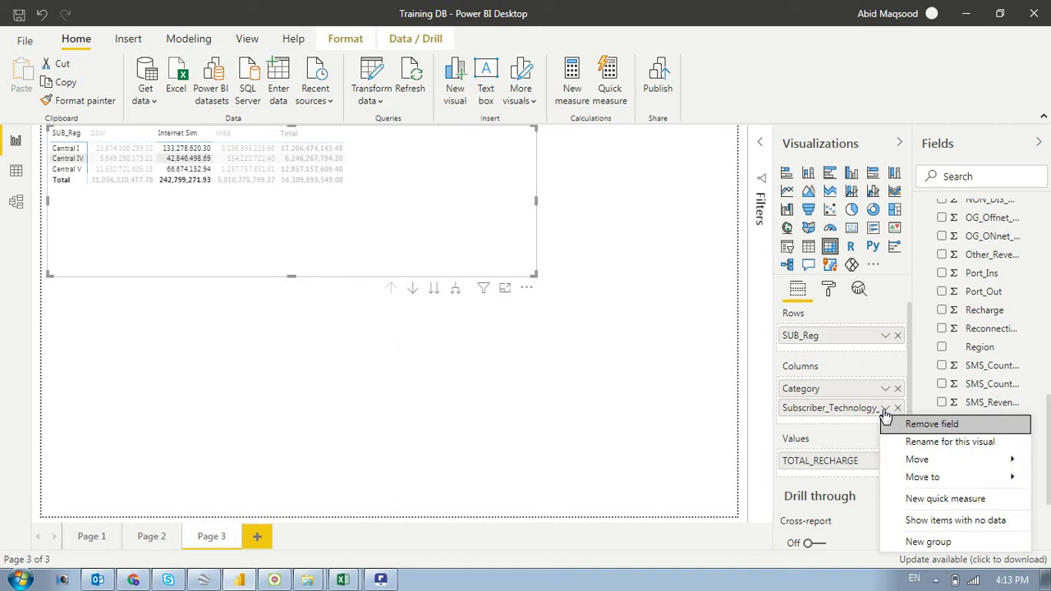
left_click(854, 409)
left_click_drag(830, 411, 840, 355)
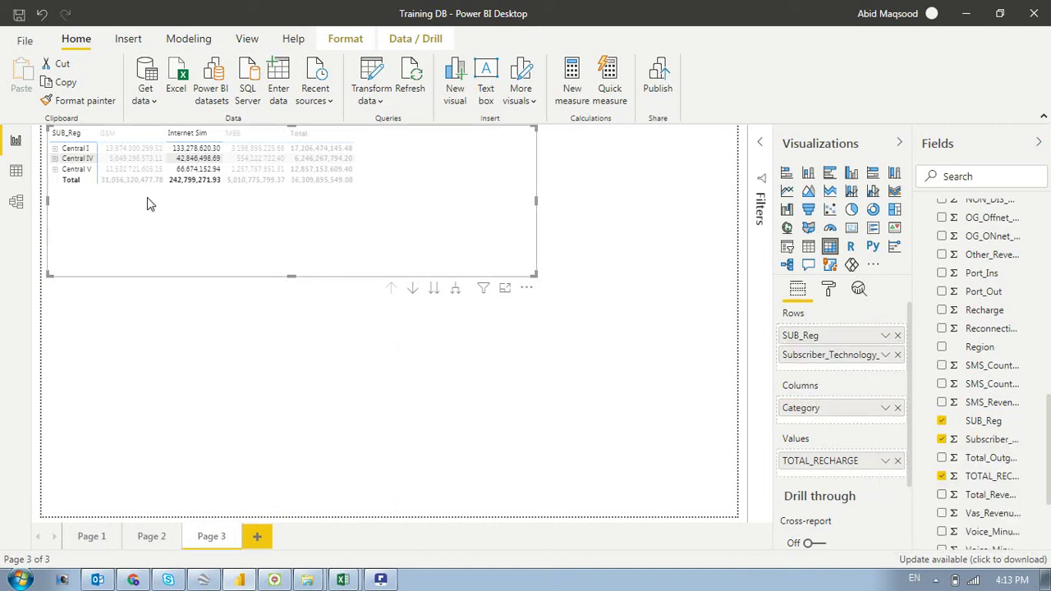
Add the Data_Date hierarchy as a third row level and expand technology 2 under Central I down to the 2020 quarters
left_click(54, 159)
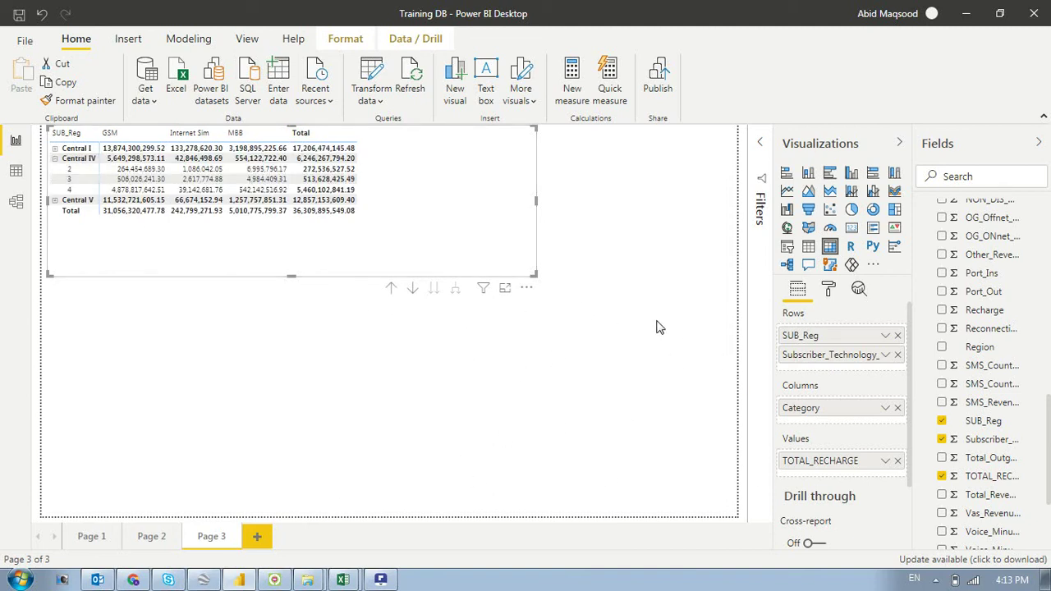
scroll(1002, 280, "up", 5)
scroll(1004, 271, "up", 2)
left_click_drag(909, 408, 842, 371)
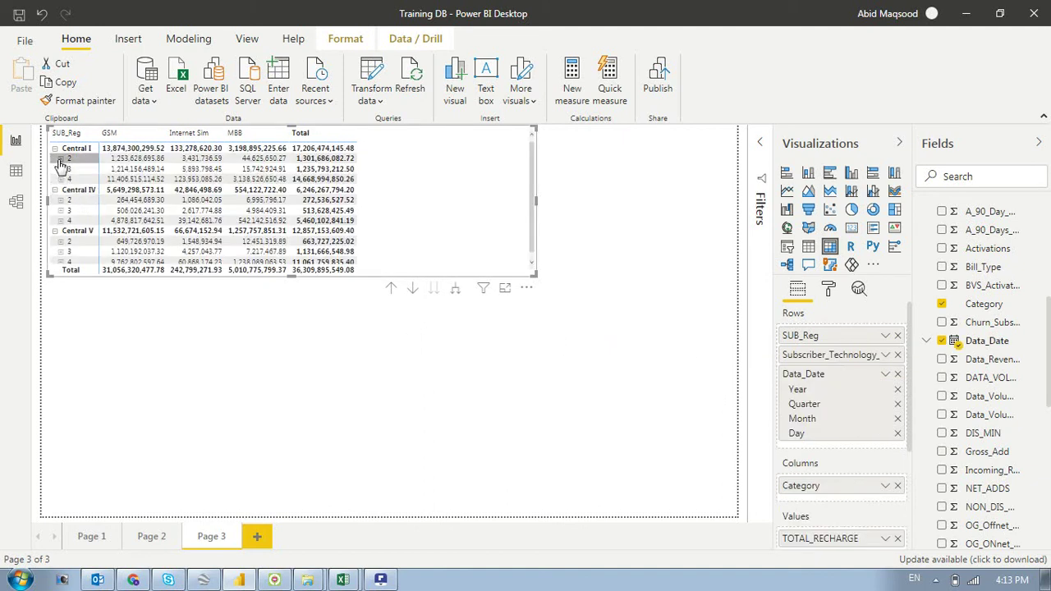
left_click(60, 158)
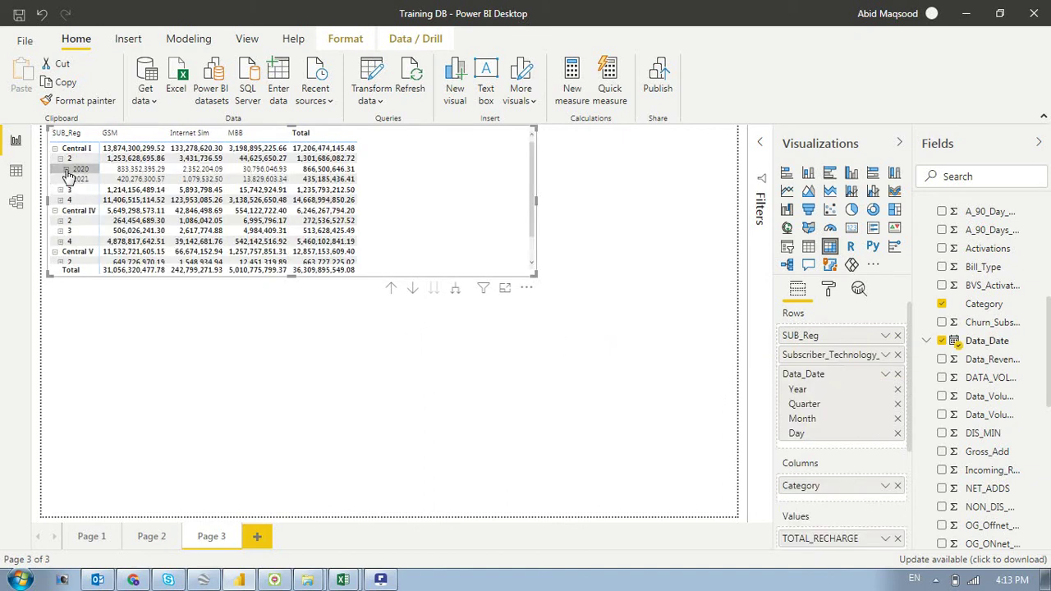
left_click(66, 169)
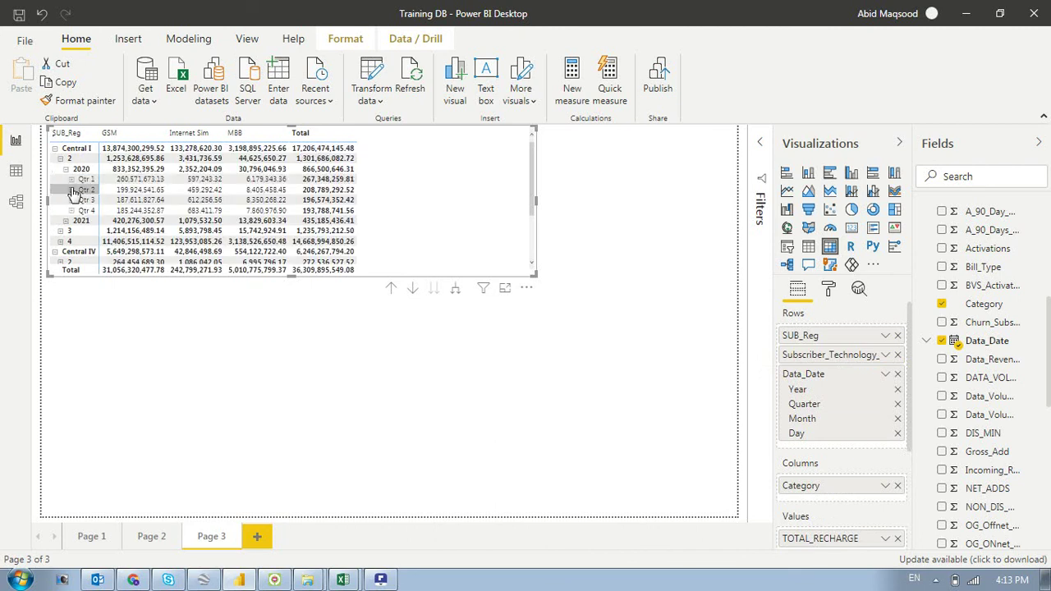
Expand Qtr 1 of 2020 down to its months and drill the matrix back up to the SUB_Reg level
left_click(71, 180)
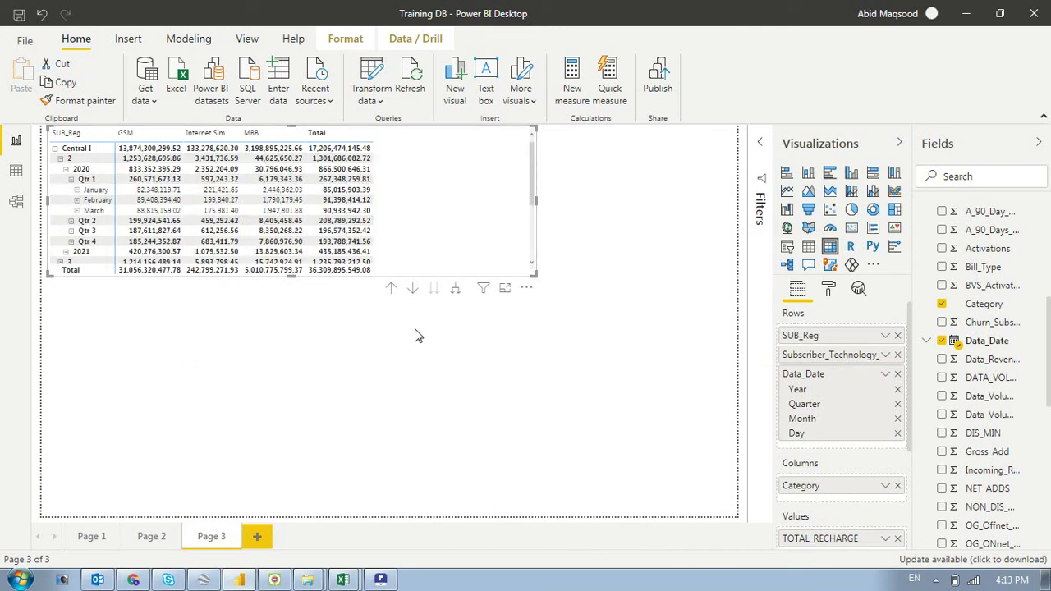
left_click(391, 288)
left_click(392, 289)
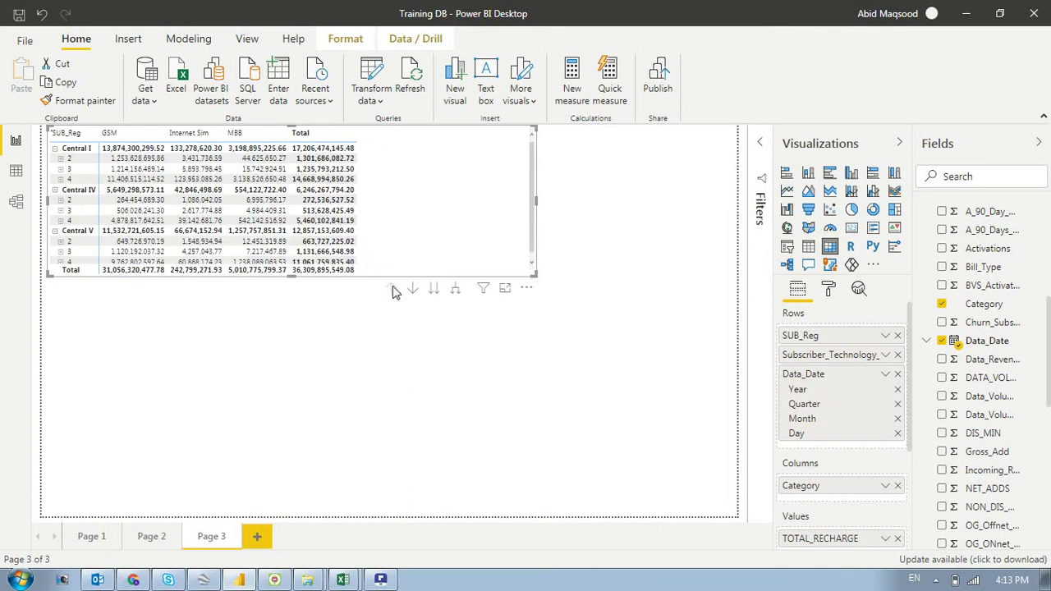
left_click(130, 337)
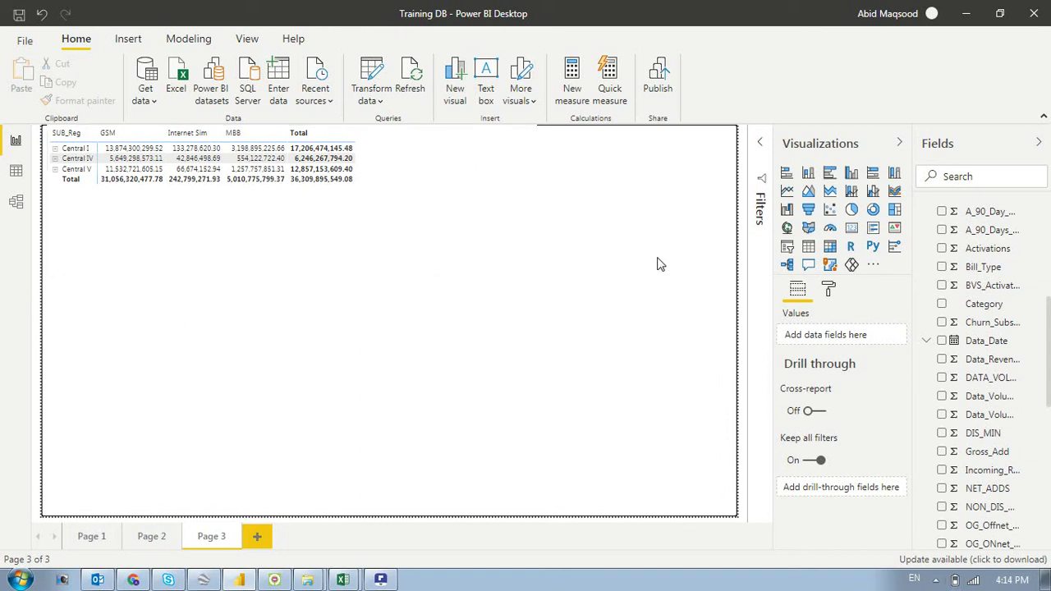
Add a decomposition tree below the matrix that analyzes DATA_VOLUME, explained by Category, and split its root node by Category
left_click(786, 266)
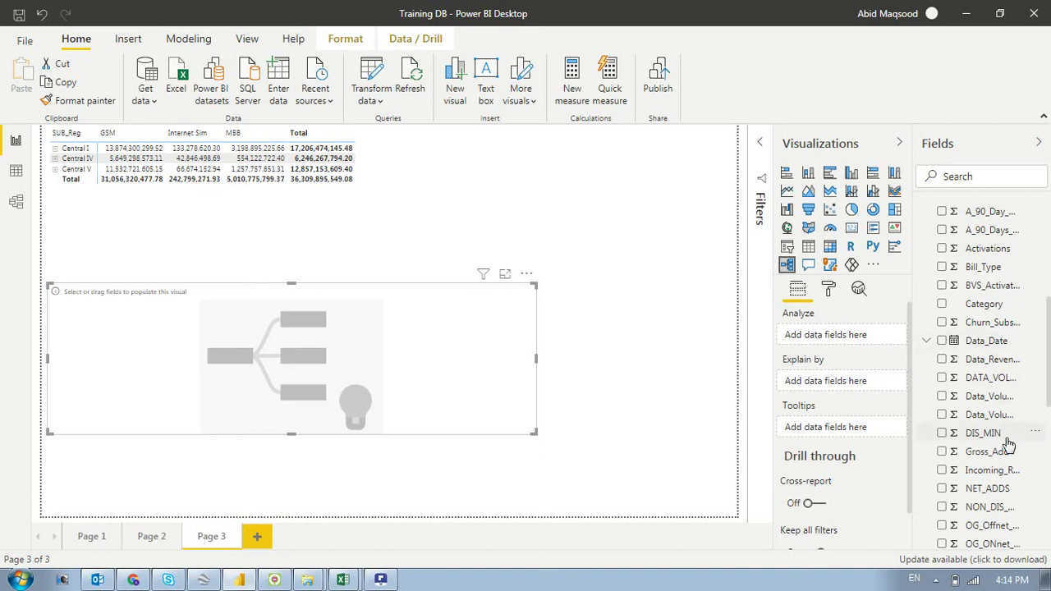
left_click_drag(1004, 385, 850, 345)
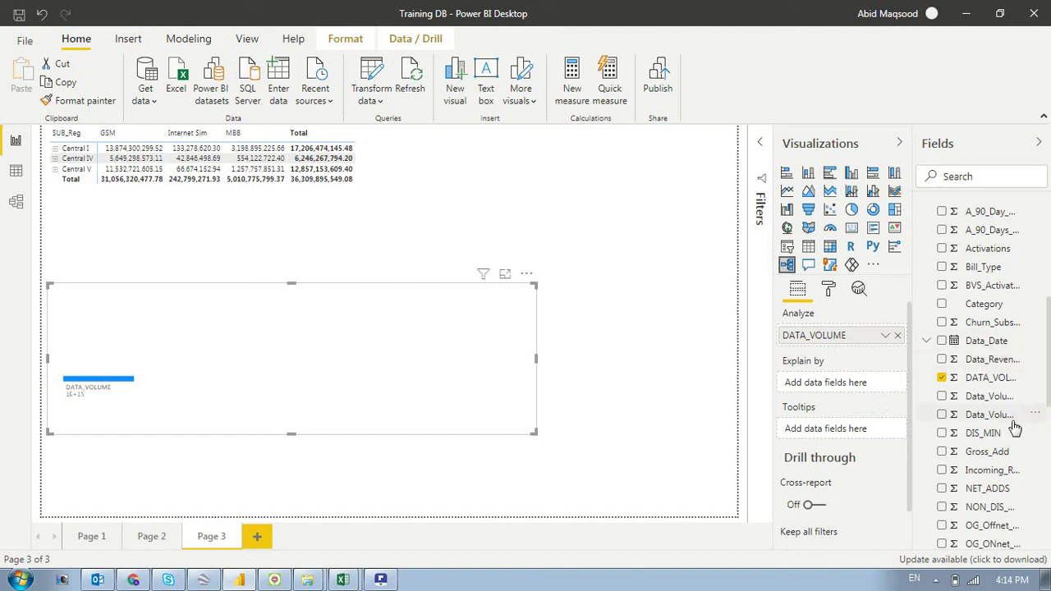
scroll(1013, 446, "down", 4)
scroll(1013, 446, "up", 6)
left_click_drag(999, 393, 821, 384)
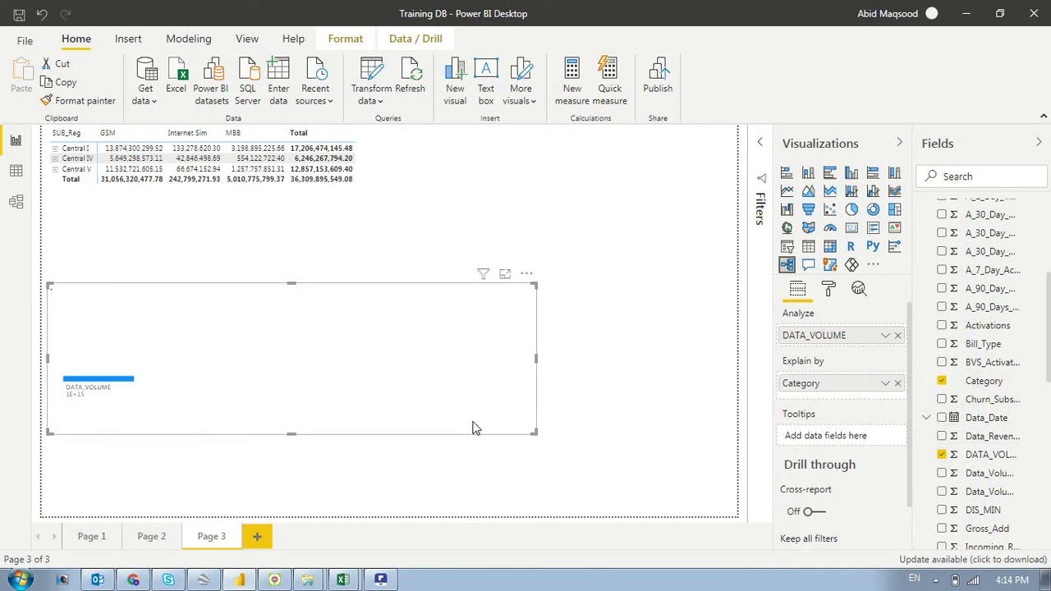
left_click(142, 383)
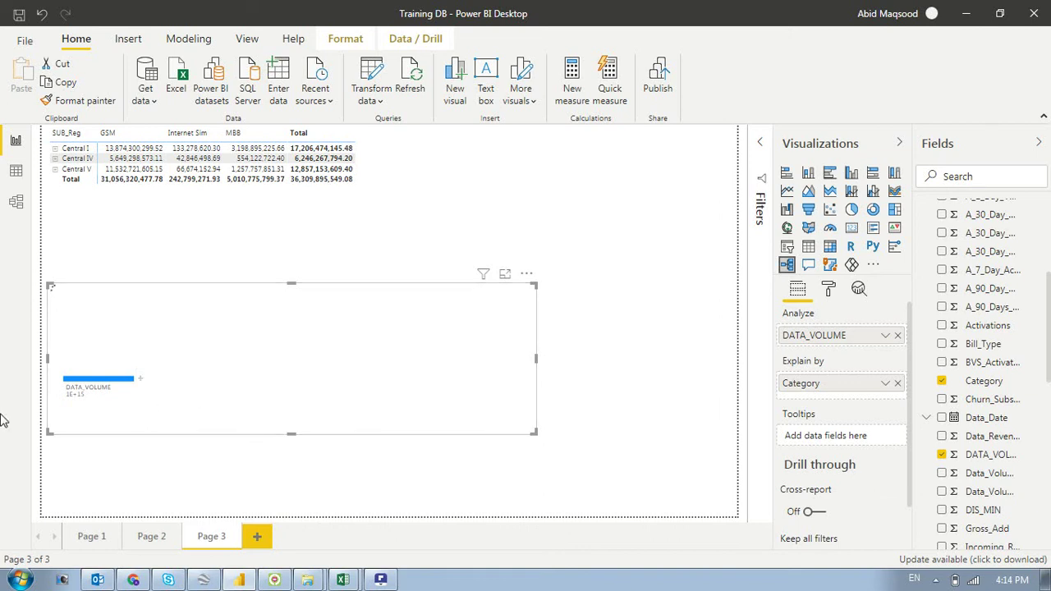
mouse_move(207, 384)
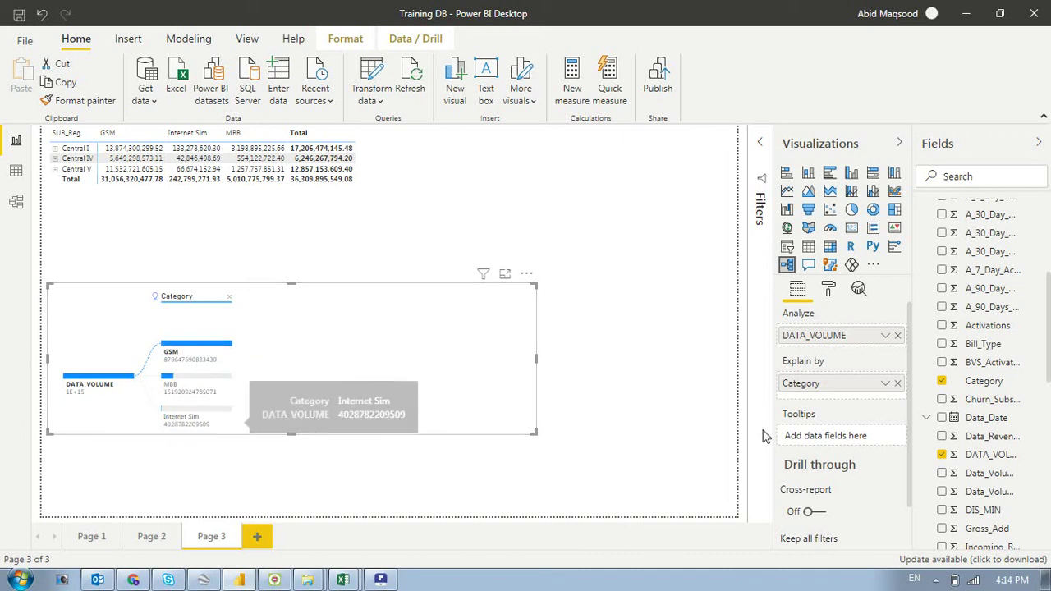
Add SUB_Reg as a second Explain by field, split the GSM node by SUB_Reg and show the tree in focus mode
scroll(997, 434, "down", 2)
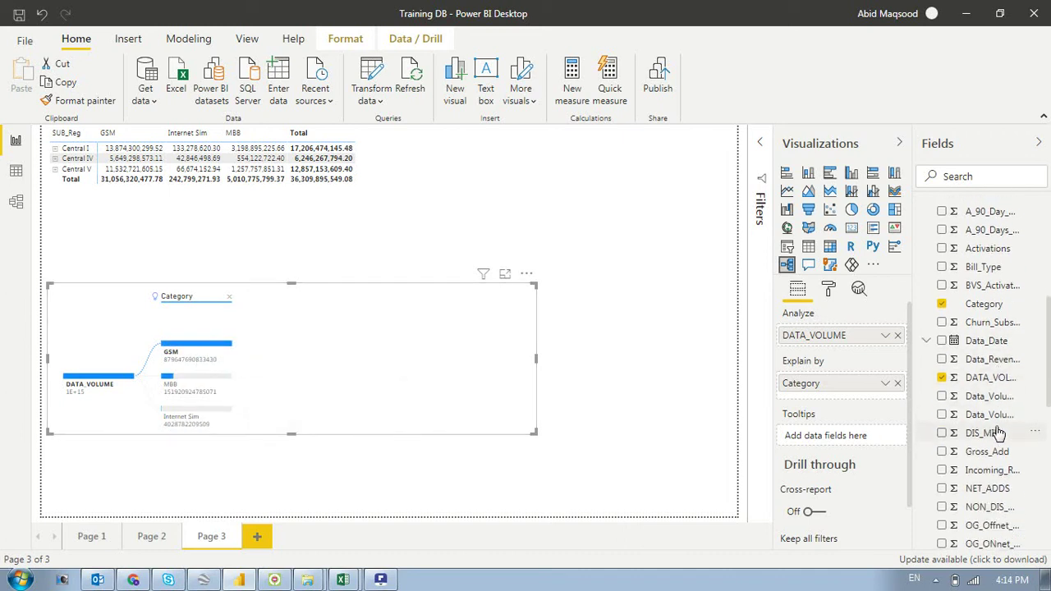
scroll(999, 434, "down", 4)
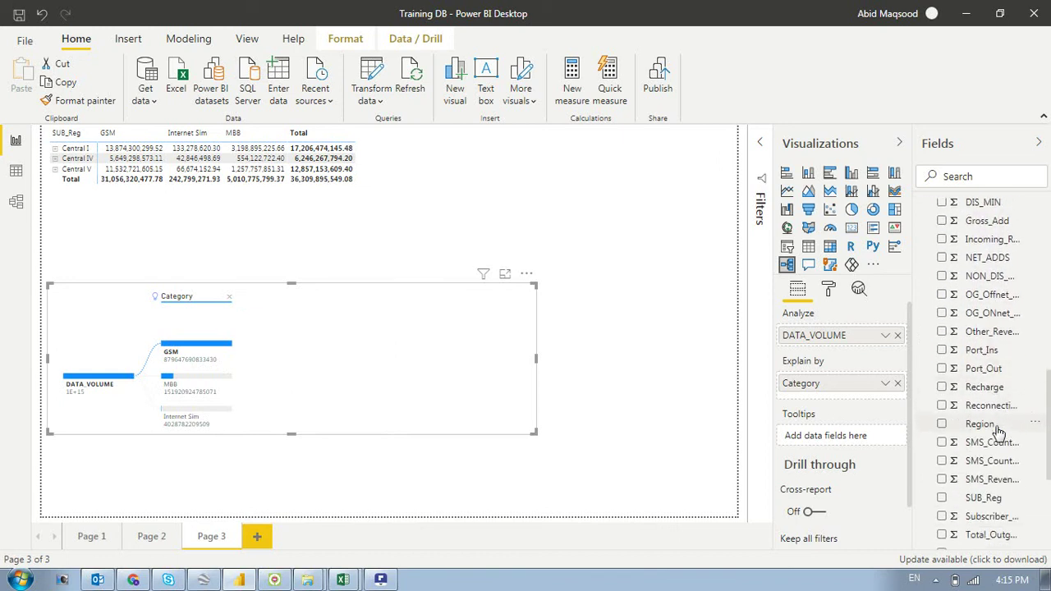
left_click_drag(986, 500, 822, 408)
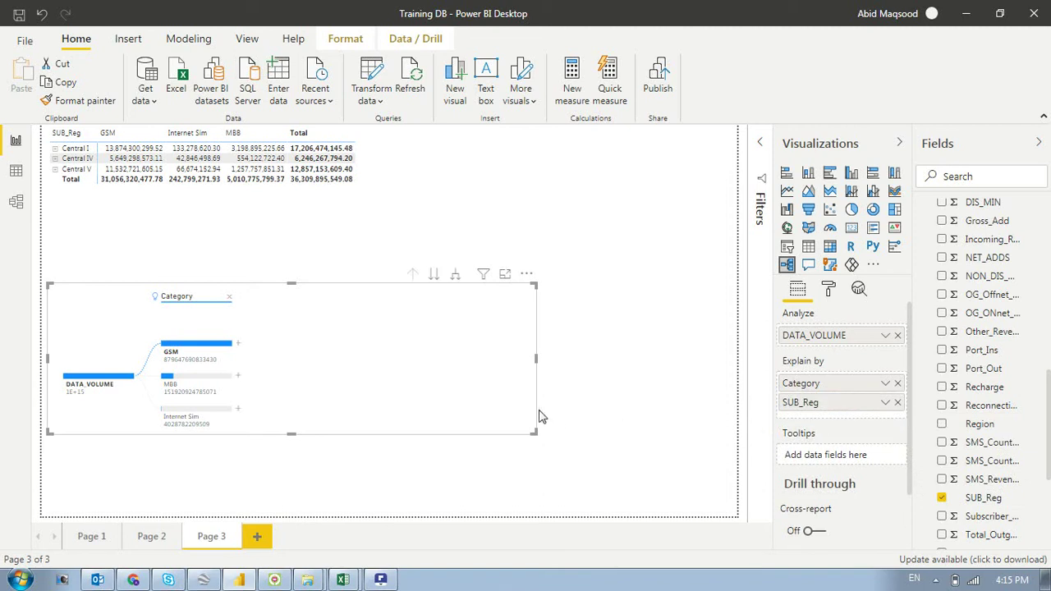
left_click(239, 345)
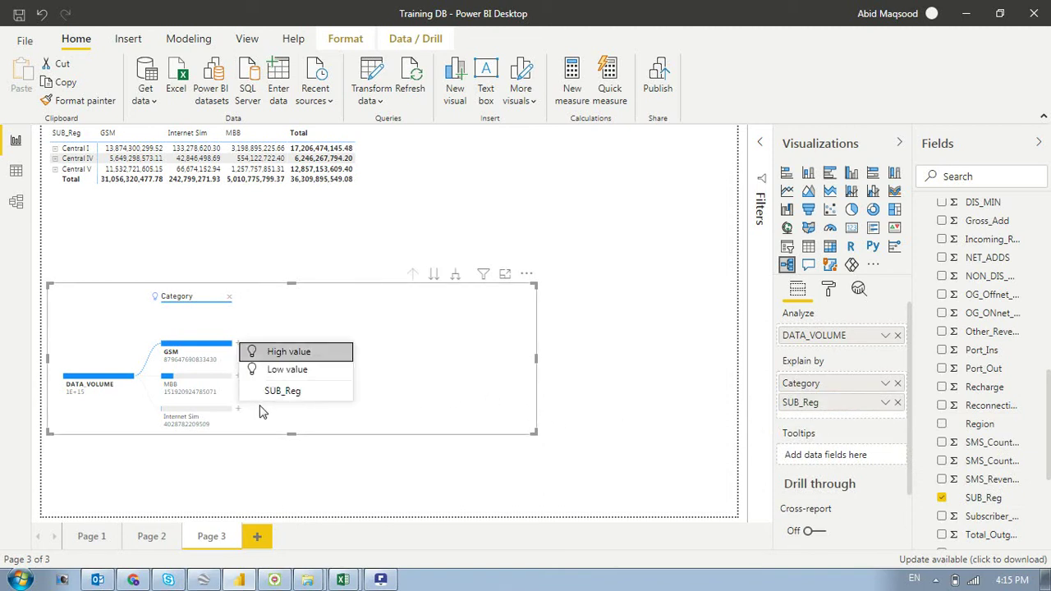
left_click(300, 391)
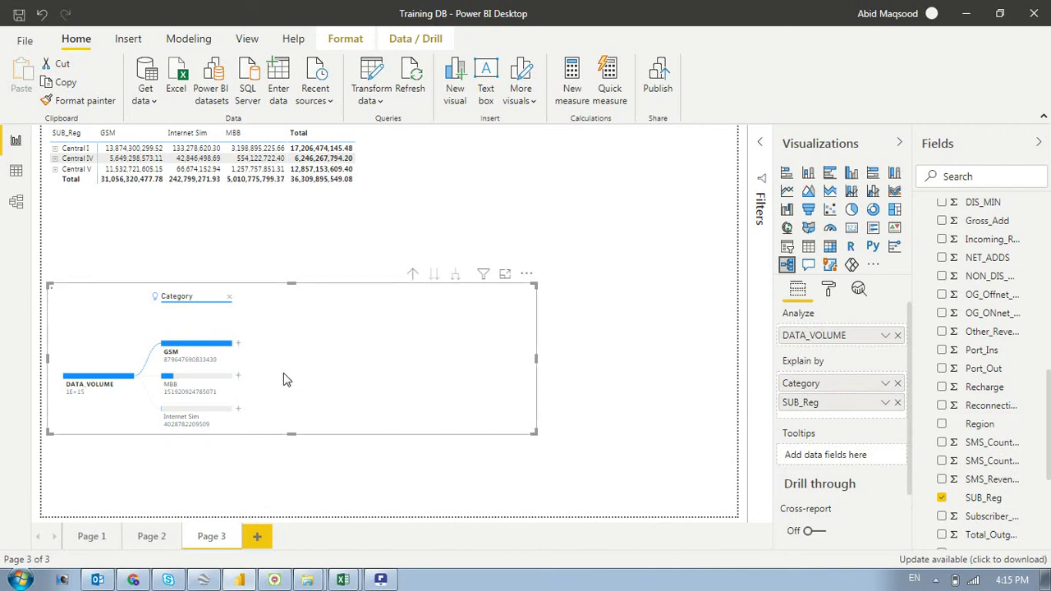
left_click(505, 279)
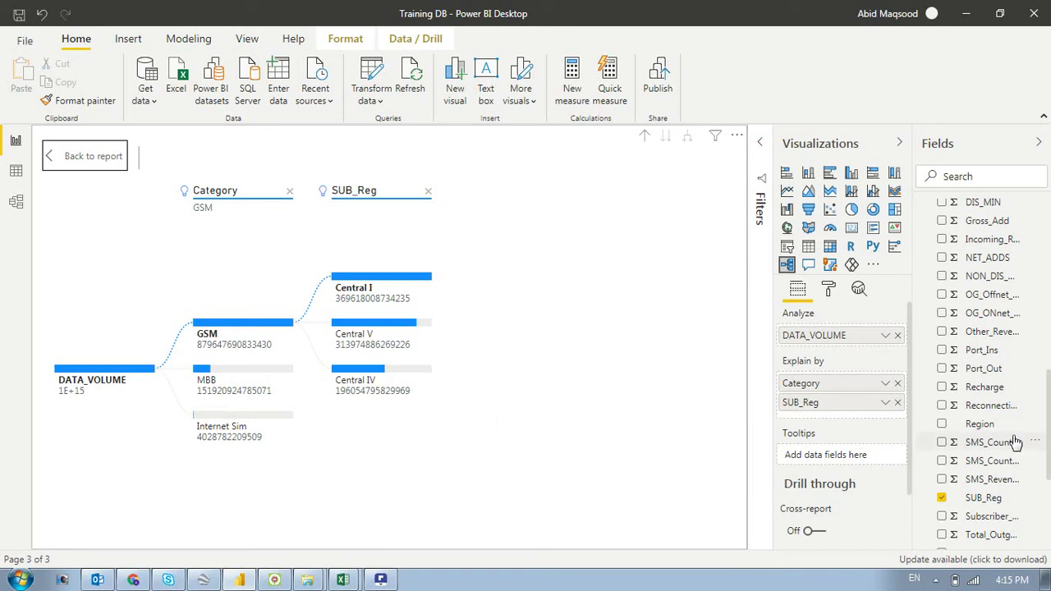
Replace DATA_VOLUME with Port_Ins as the analyzed field and highlight the Central I branch under GSM
left_click(897, 335)
left_click_drag(969, 354, 840, 344)
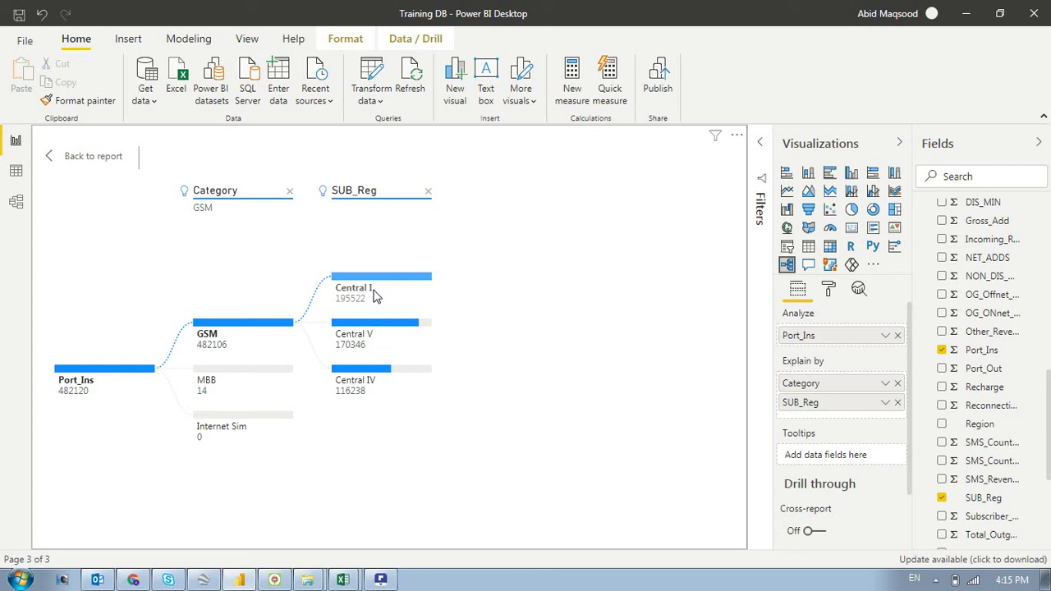
left_click(410, 304)
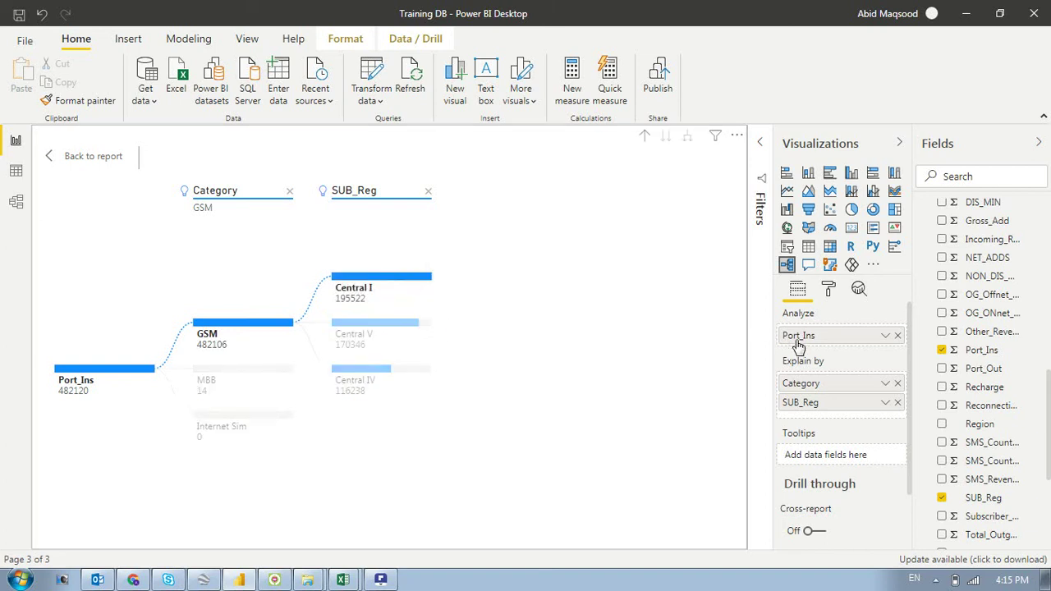
Insert Subscriber_Technology between Category and SUB_Reg in Explain by, and split technology 4 under GSM by SUB_Reg
scroll(1014, 443, "down", 2)
left_click_drag(986, 443, 849, 421)
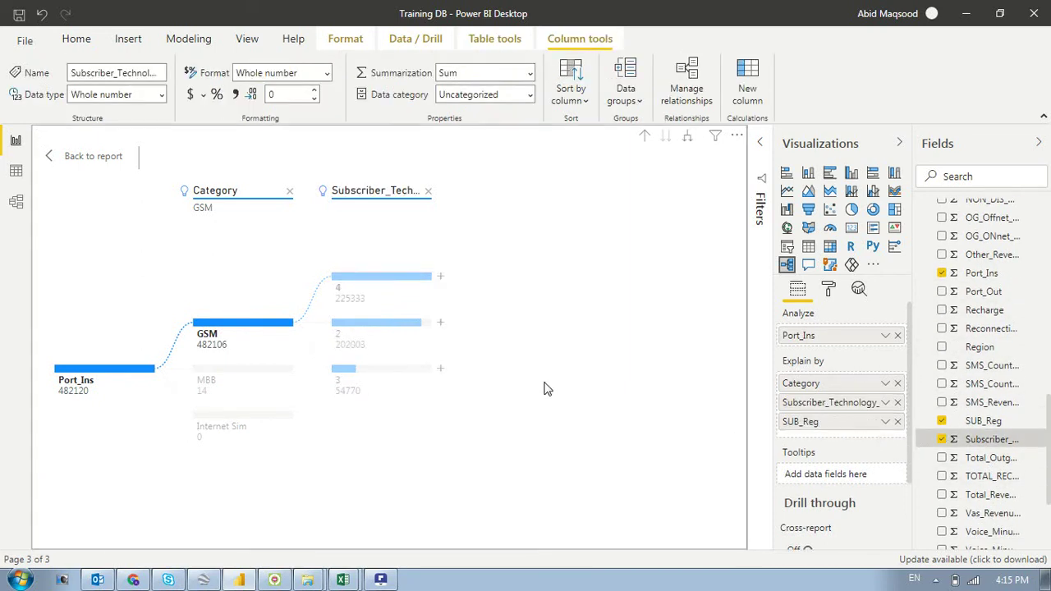
left_click(440, 325)
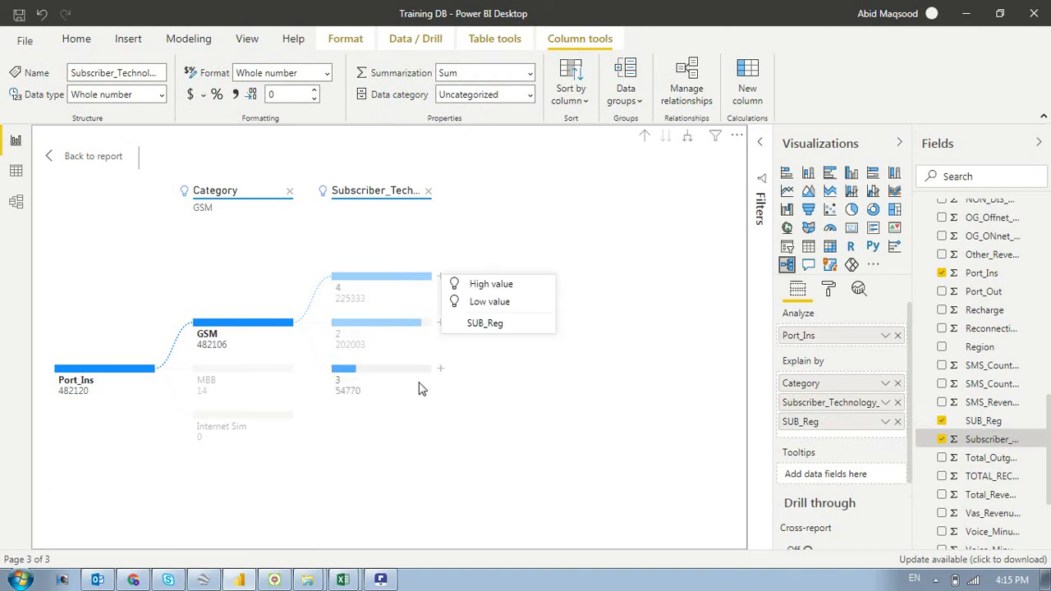
left_click(466, 278)
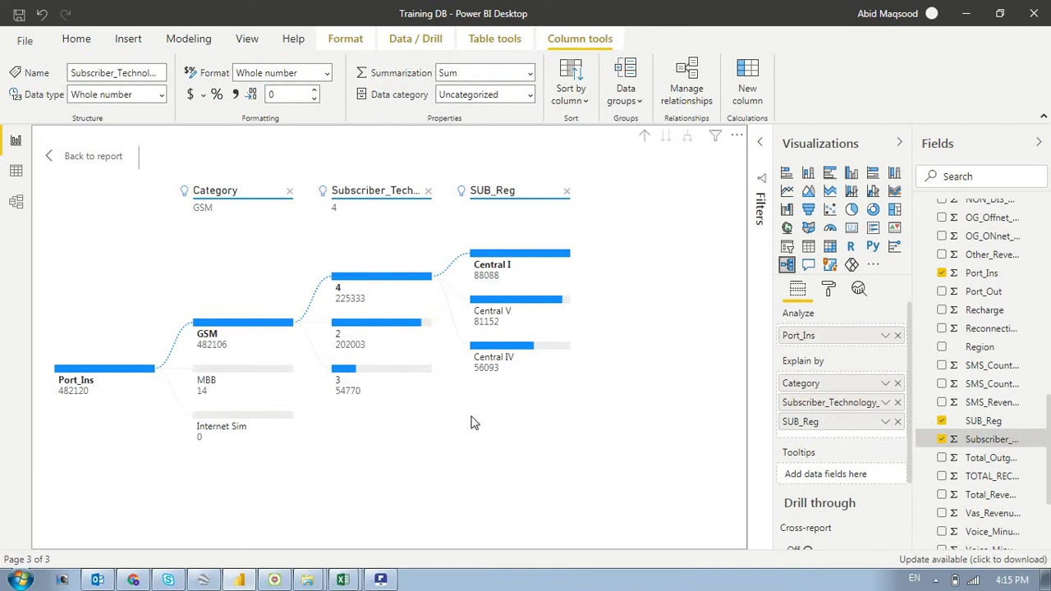
Collapse the tree with Explain by ordered SUB_Reg, Subscriber_Technology, Category, and narrow the visual back on the report page
left_click(566, 194)
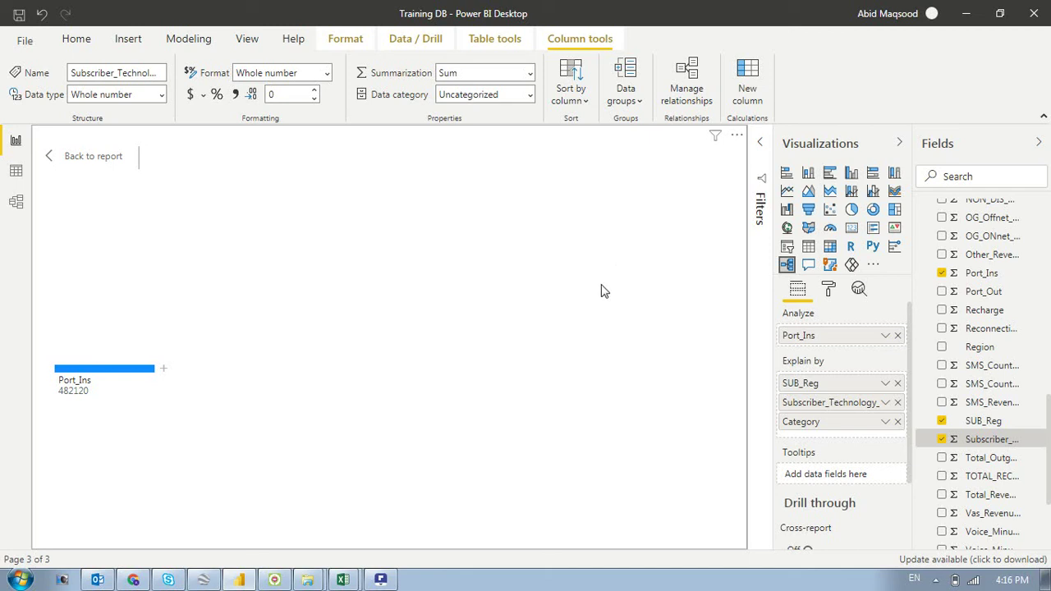
left_click(53, 162)
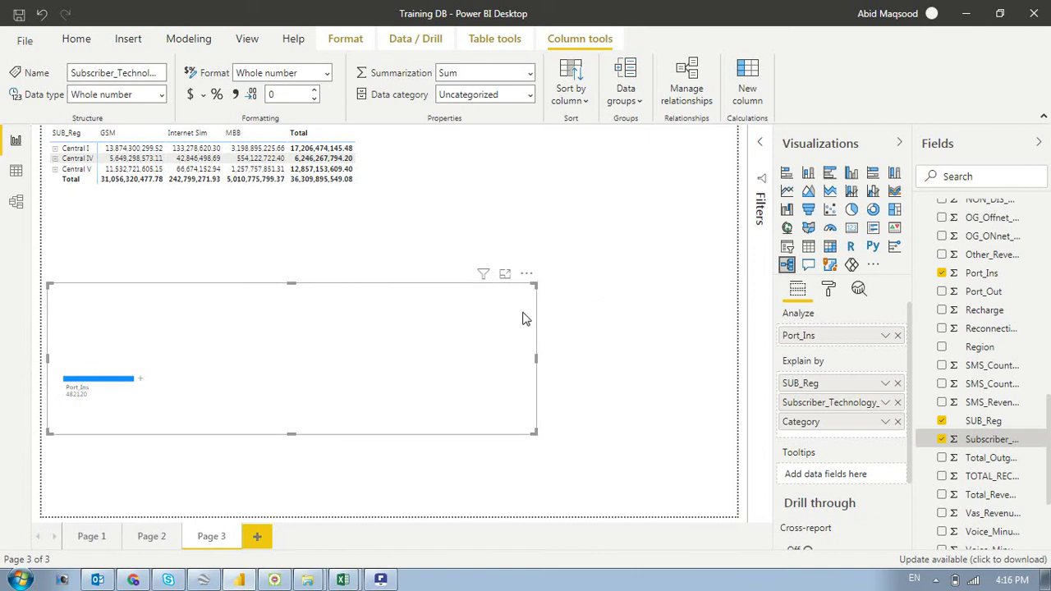
left_click_drag(538, 361, 237, 359)
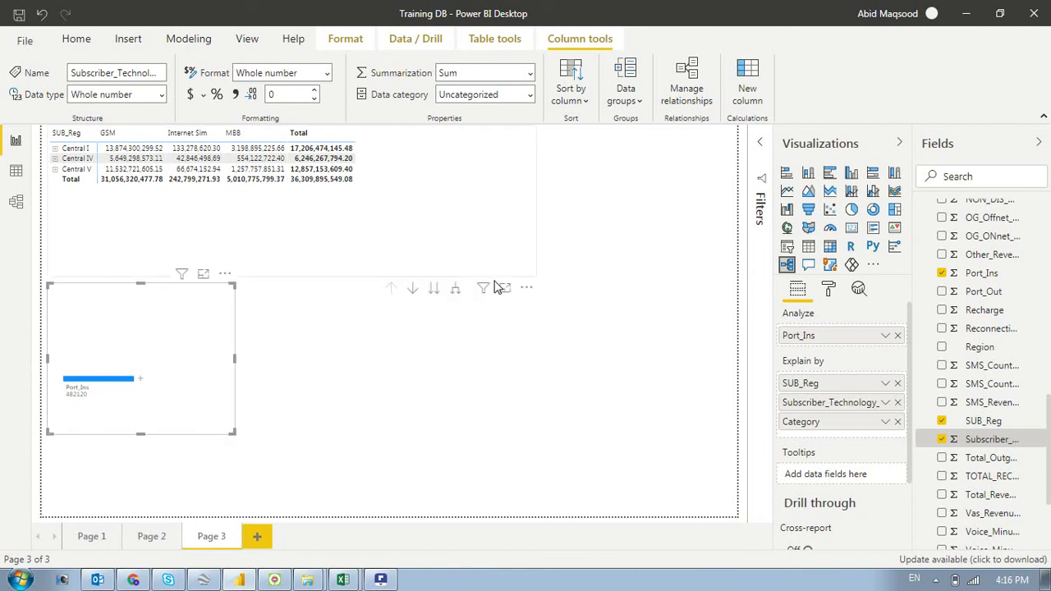
Add a Q&A visual beside the decomposition tree and look through all its suggested questions
double_click(496, 285)
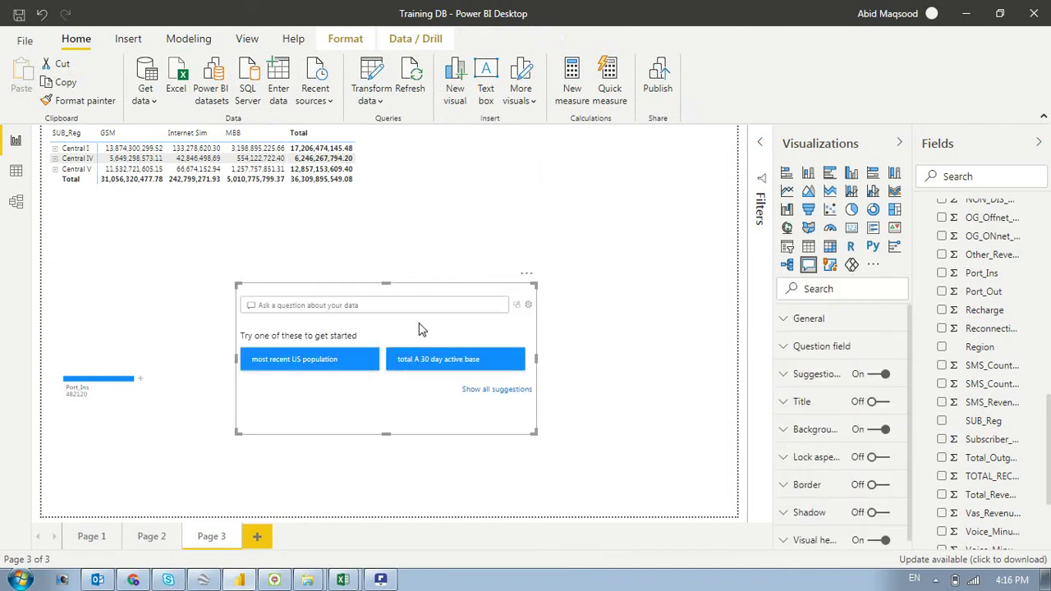
left_click(498, 389)
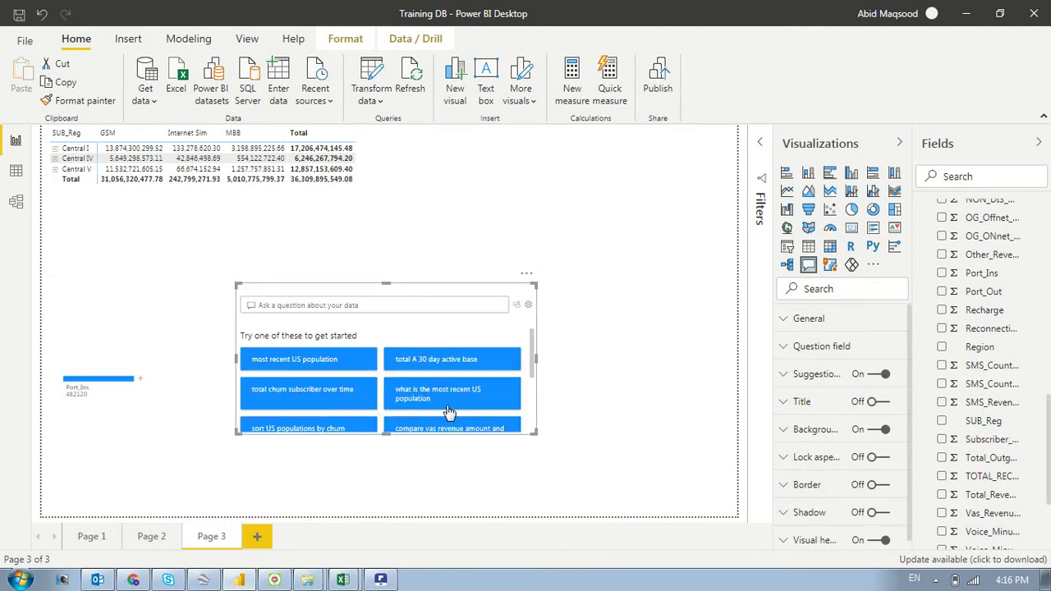
scroll(354, 371, "down", 3)
scroll(354, 371, "up", 3)
Ask the Q&A visual for total revenue, using the suggested completion
left_click(313, 306)
type("taotal")
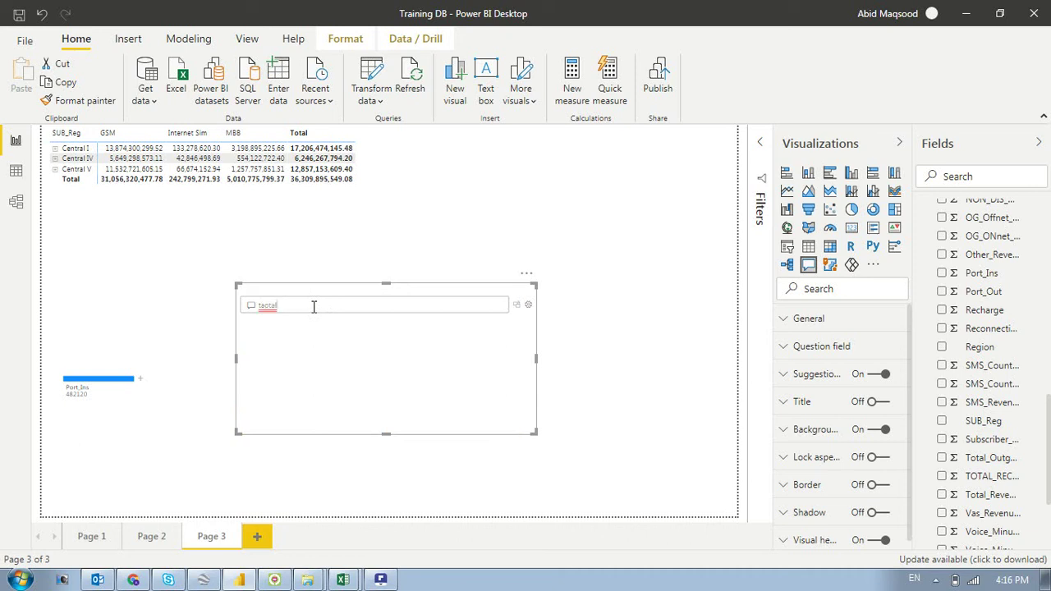
key("Down")
key("Down")
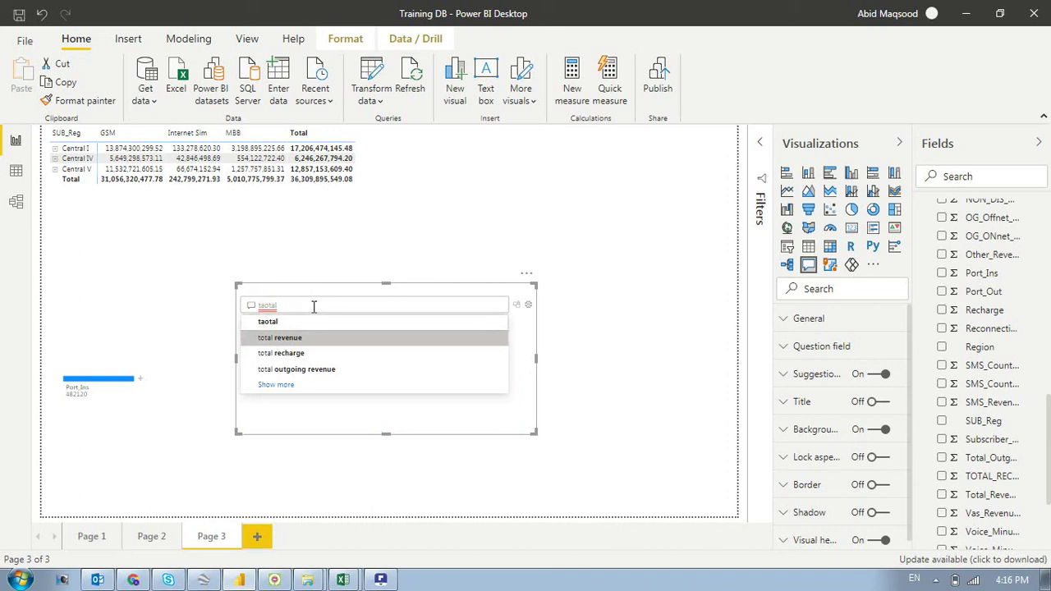
left_click(289, 341)
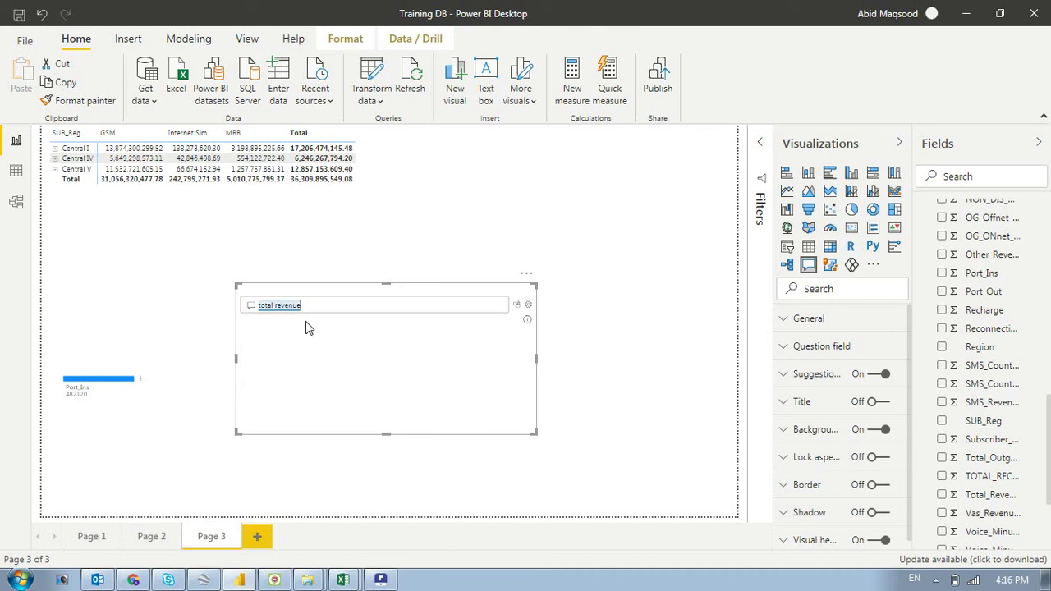
Extend the Q&A question to "total revenue by sub_region"
type("by")
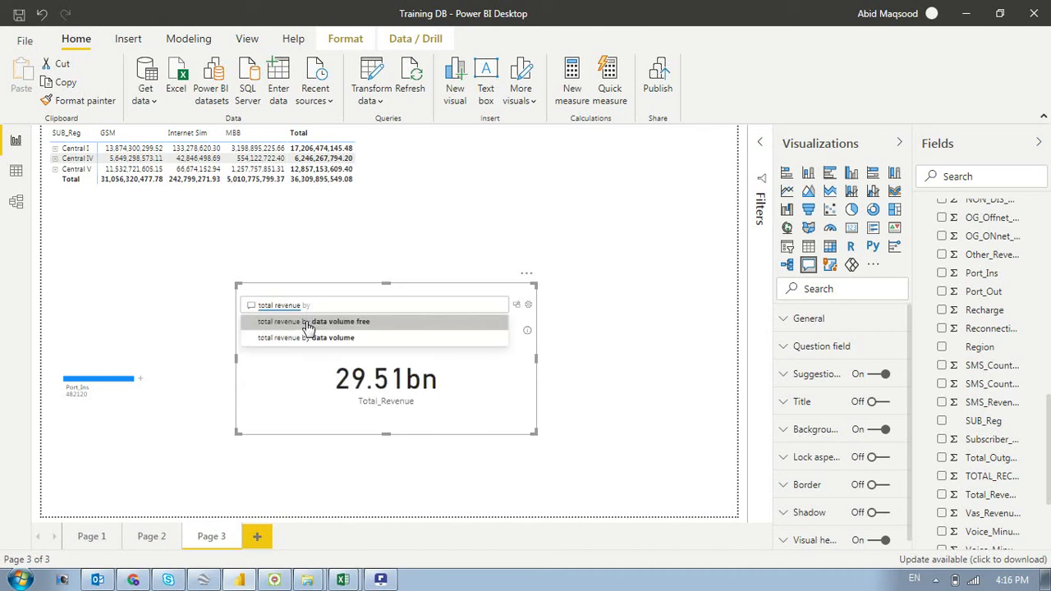
type("  sub")
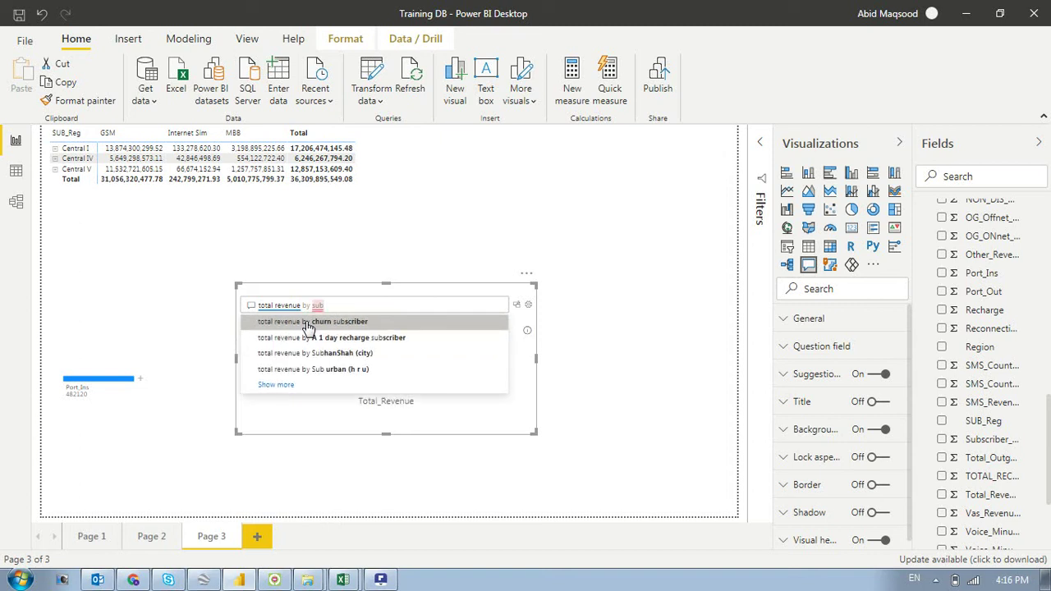
type("_")
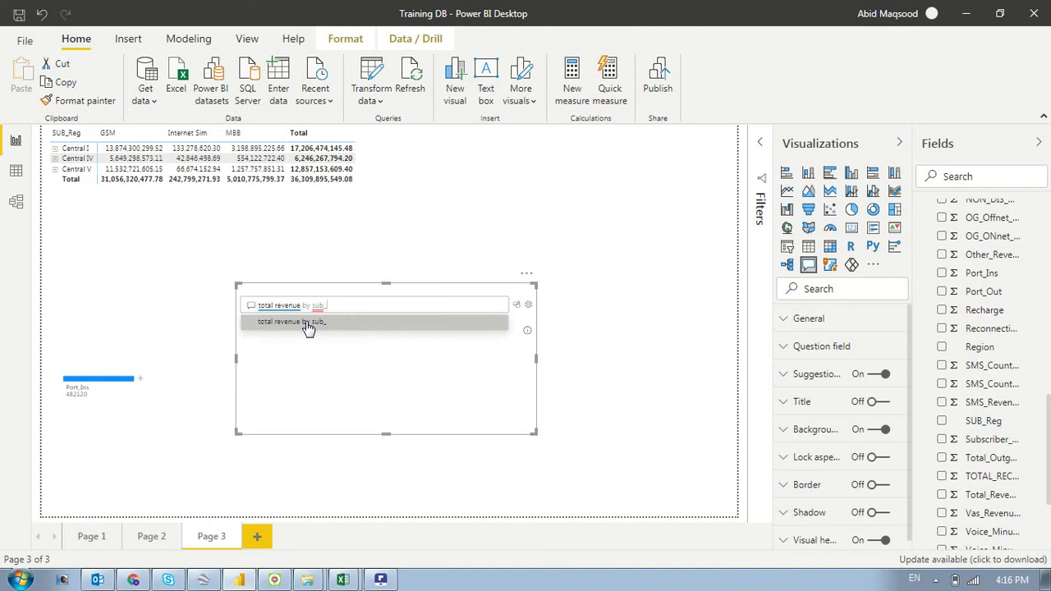
type("region")
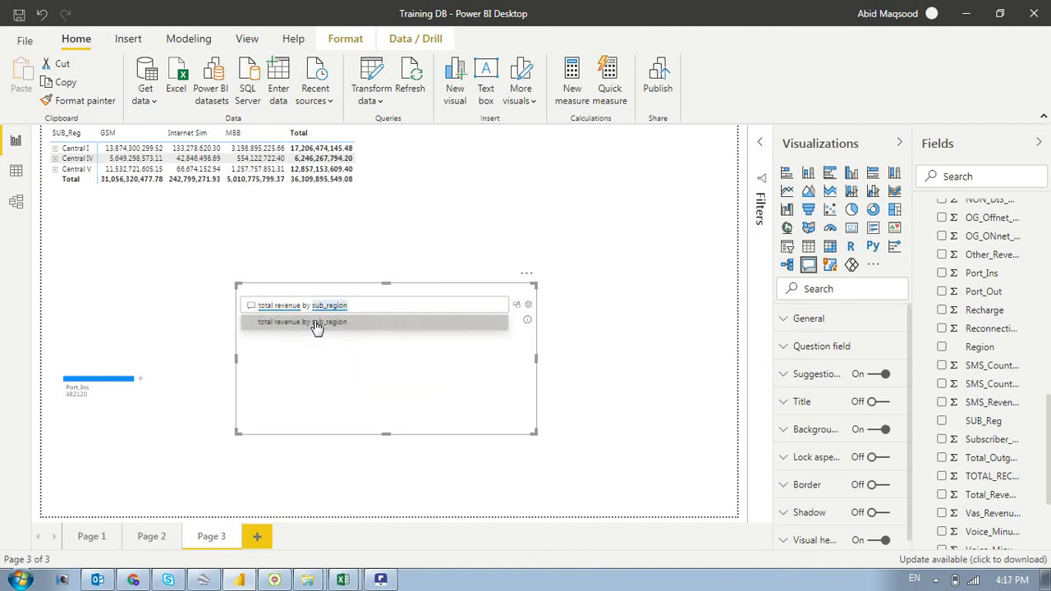
left_click(317, 326)
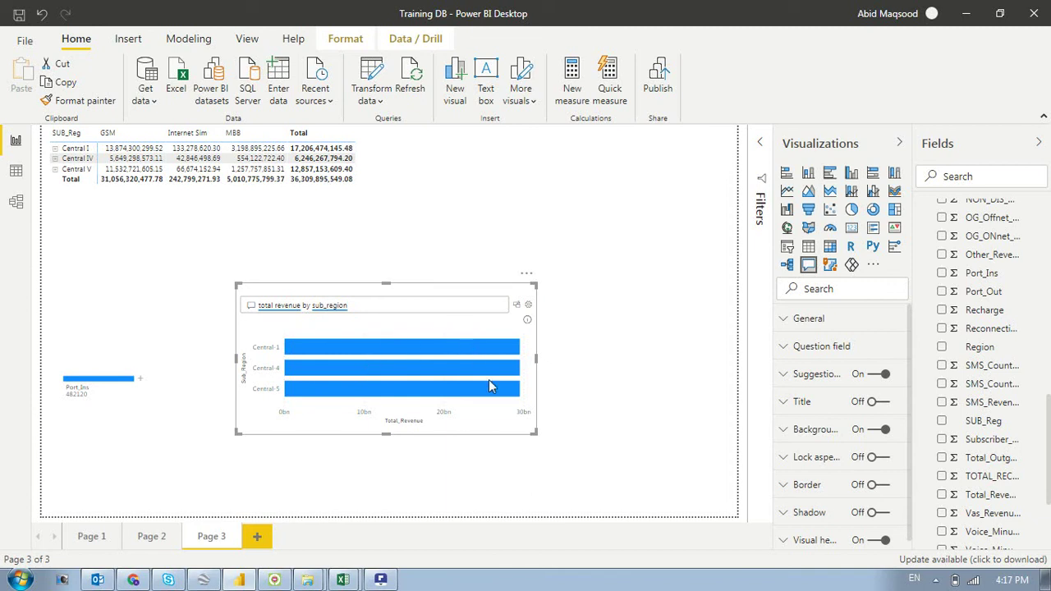
Make the Q&A visual taller and inspect its description and the Central-4 bar's details
left_click_drag(386, 433, 390, 466)
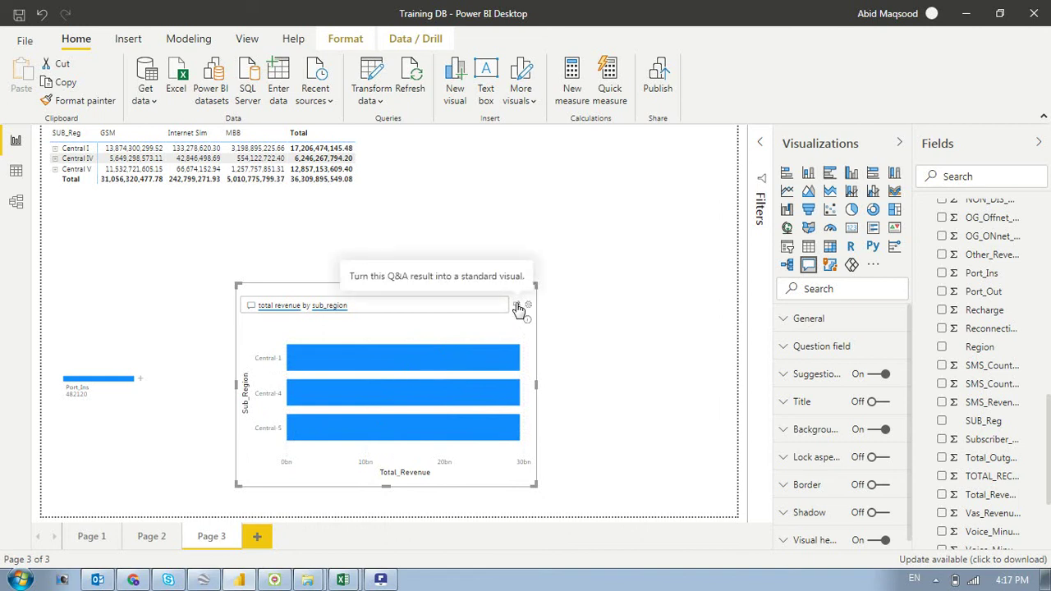
mouse_move(528, 325)
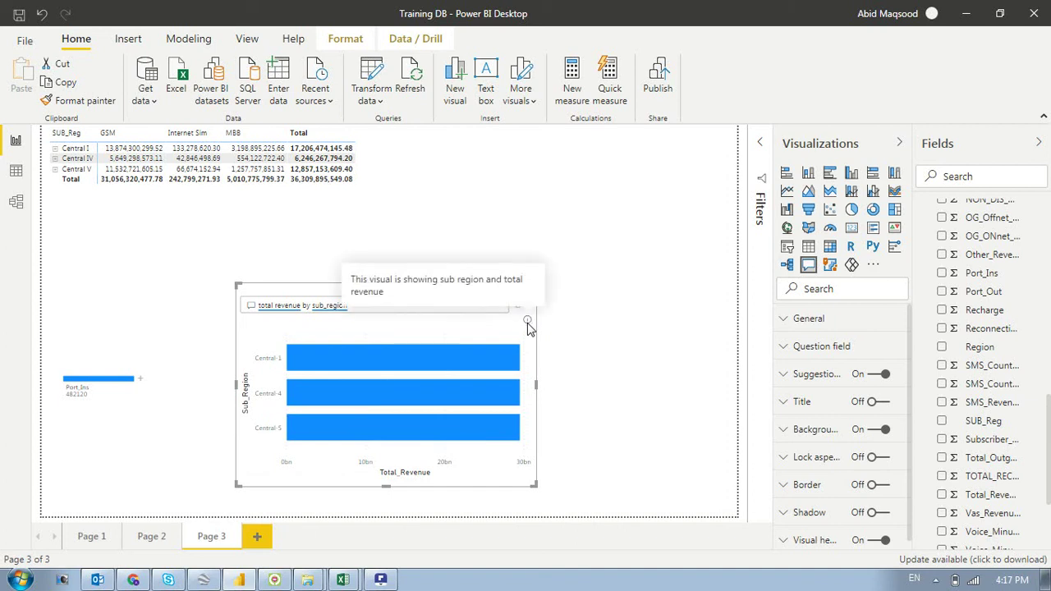
mouse_move(424, 390)
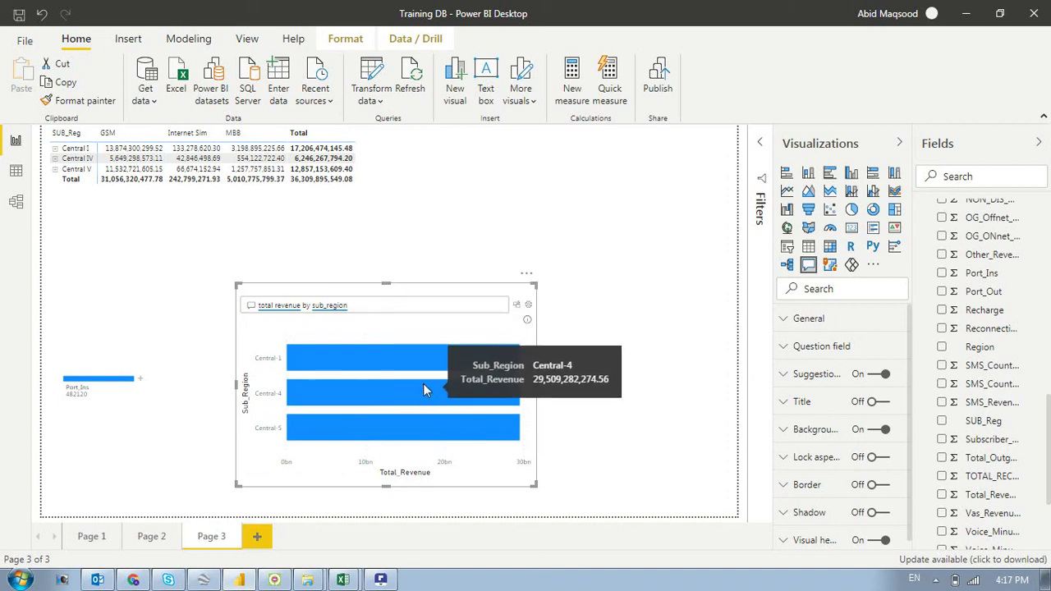
Convert the Q&A result into a standard bar chart and move it beside the matrix
left_click(518, 307)
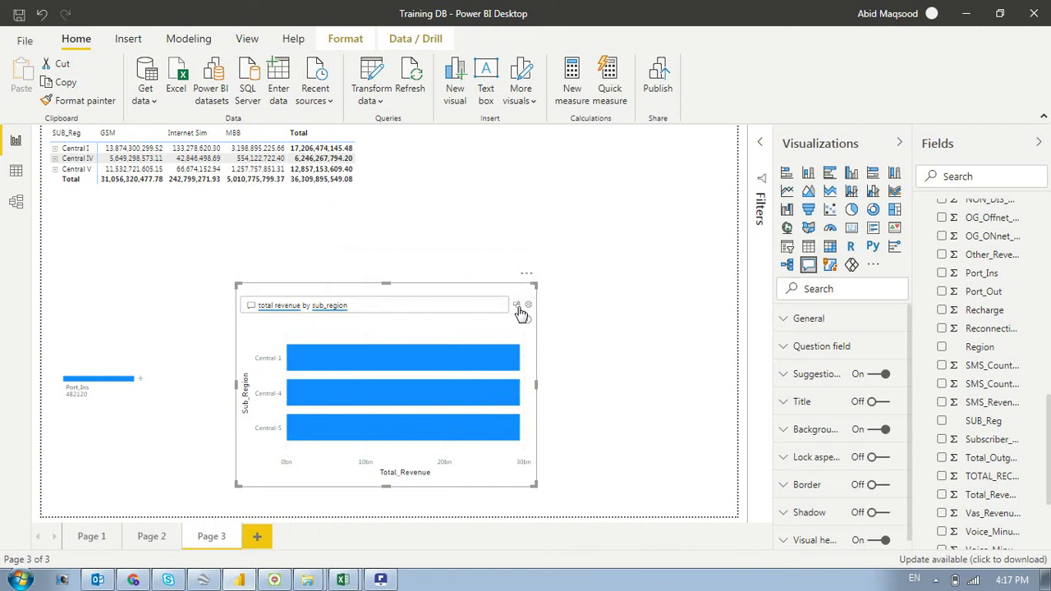
left_click_drag(434, 304, 572, 156)
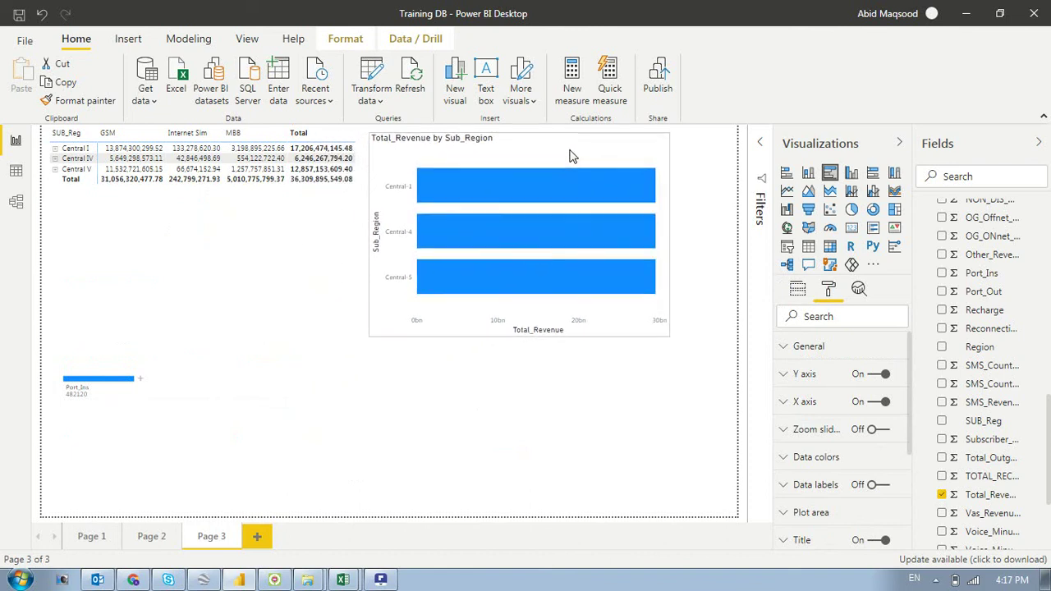
Insert another Q&A visual in the empty area of the page and ask it for "port out"
double_click(274, 336)
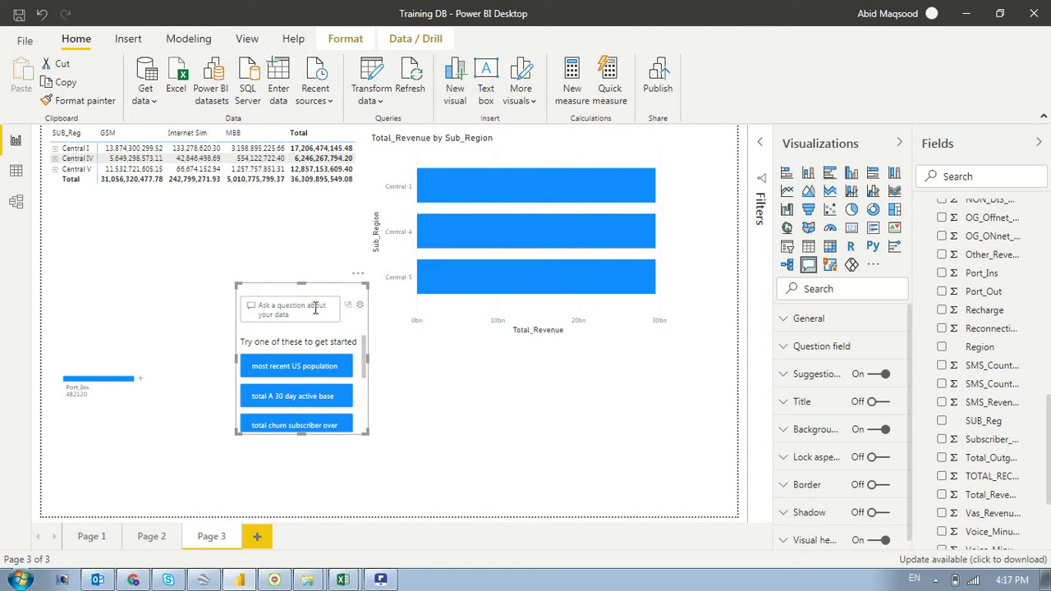
type("to")
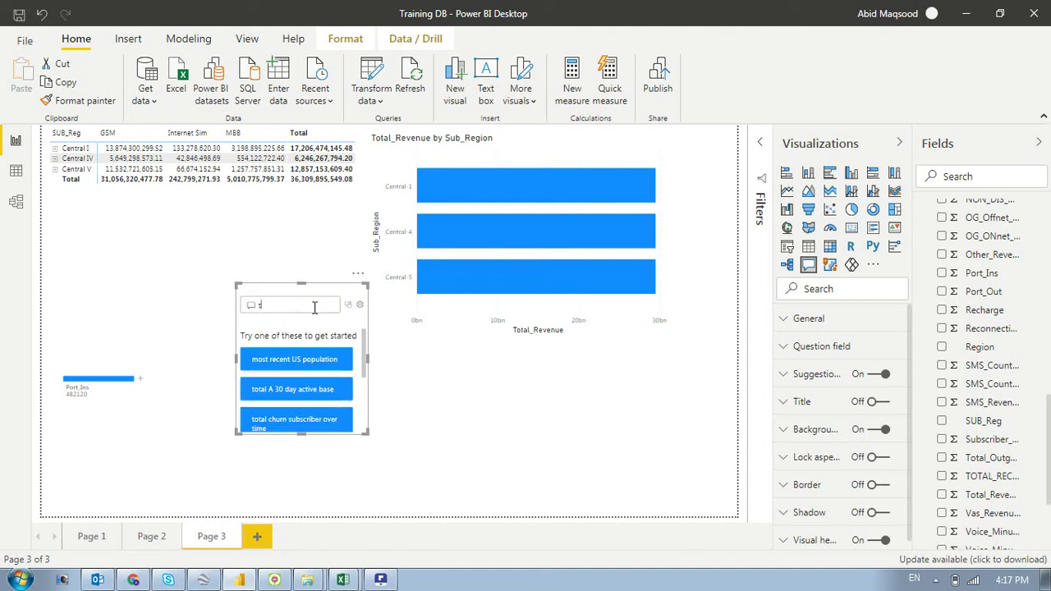
key("BackSpace")
key("BackSpace")
type("port")
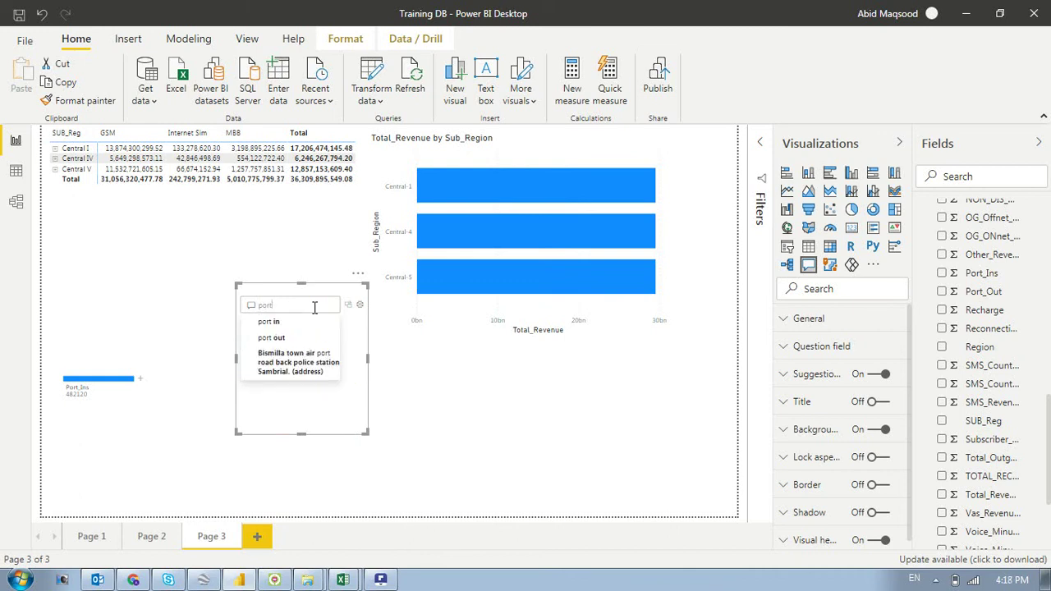
key("Down")
key("Down")
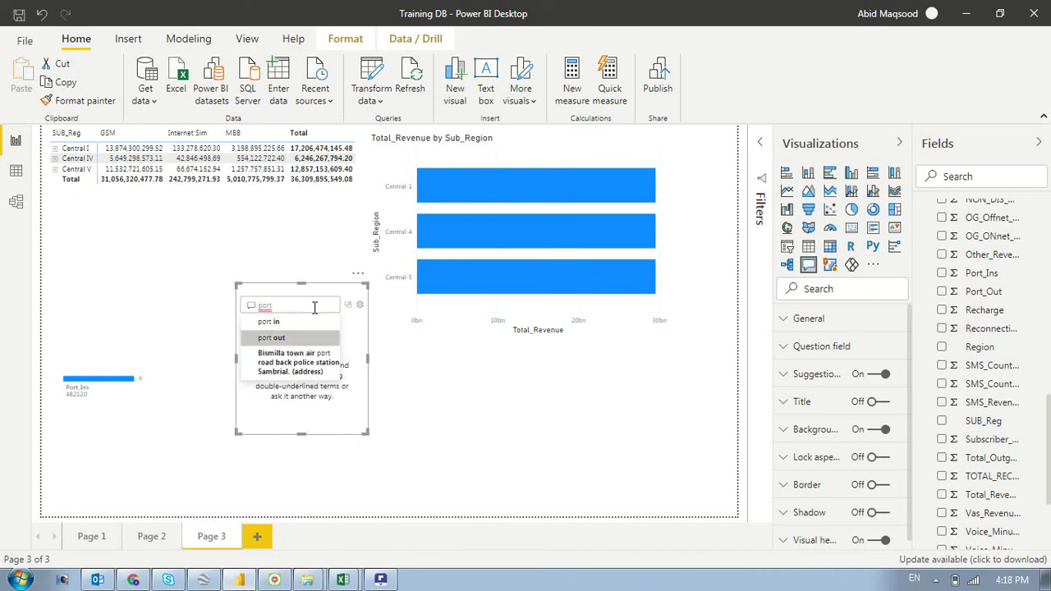
key("Escape")
type("out")
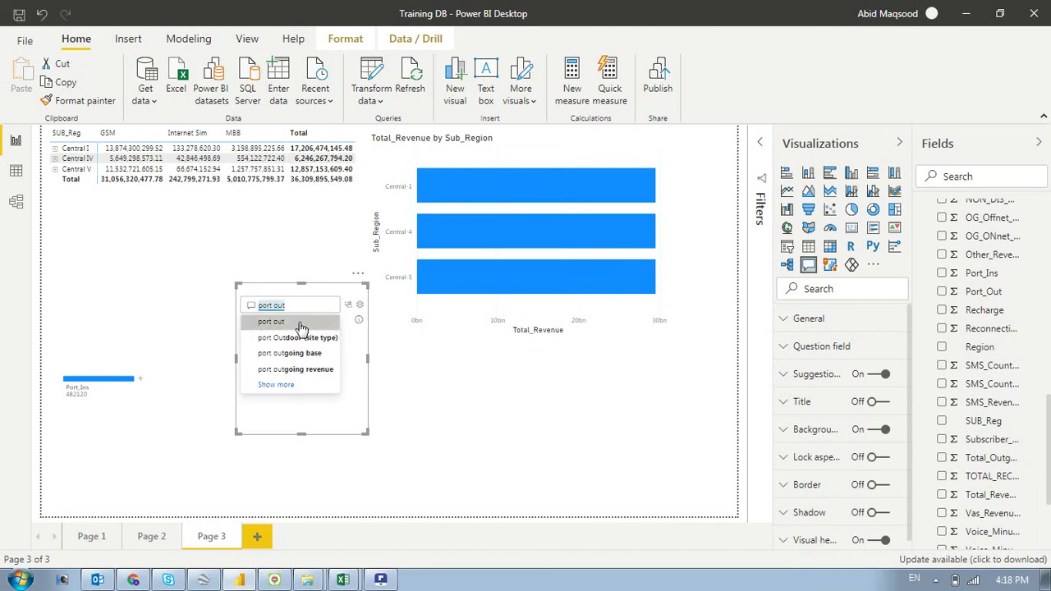
left_click(295, 329)
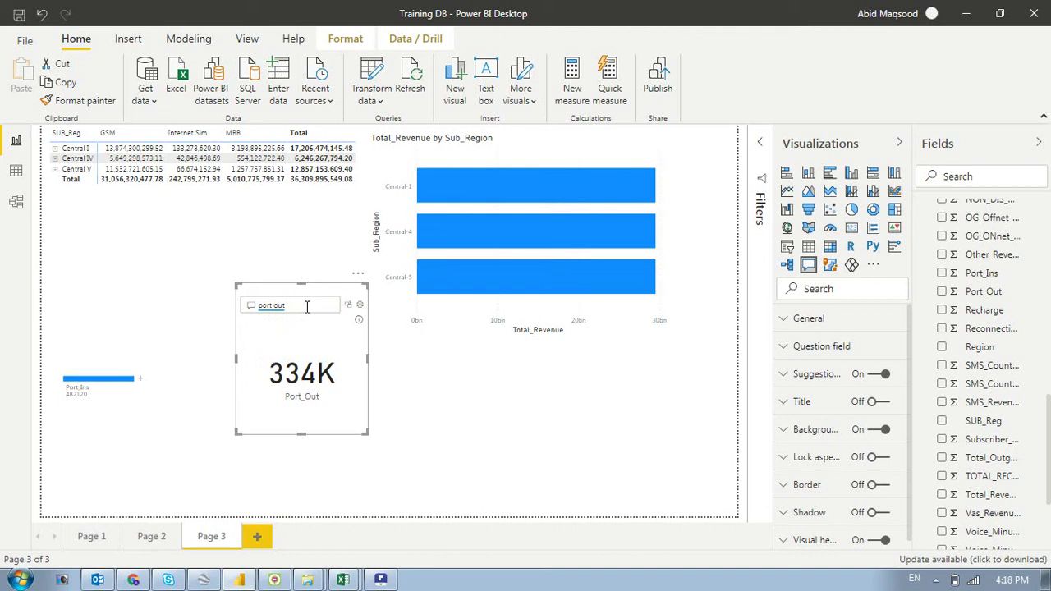
Extend the Q&A question to "port out by sub_region"
triple_click(306, 307)
type("by te")
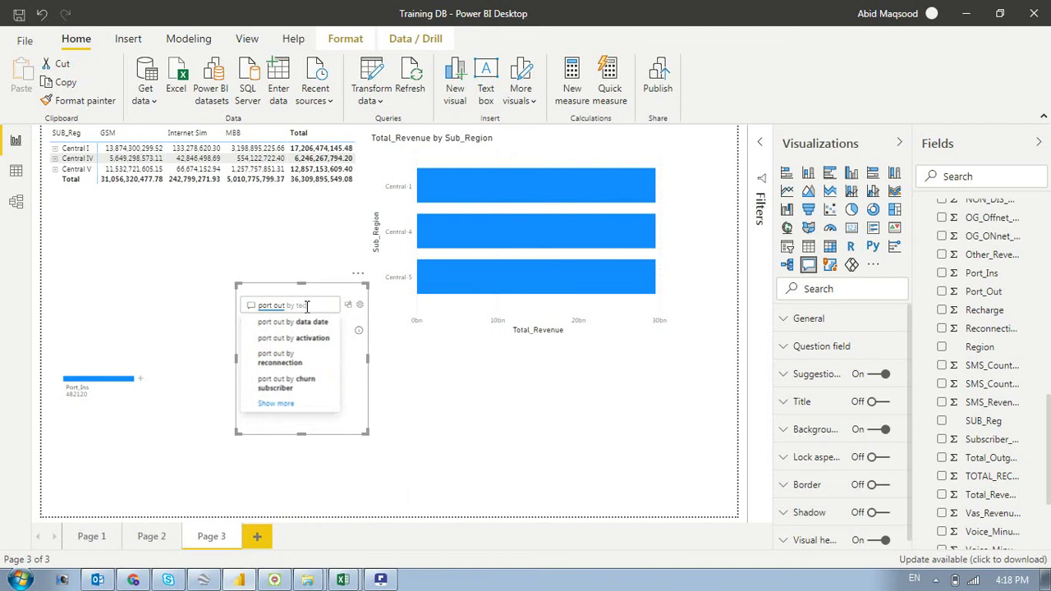
type("ub")
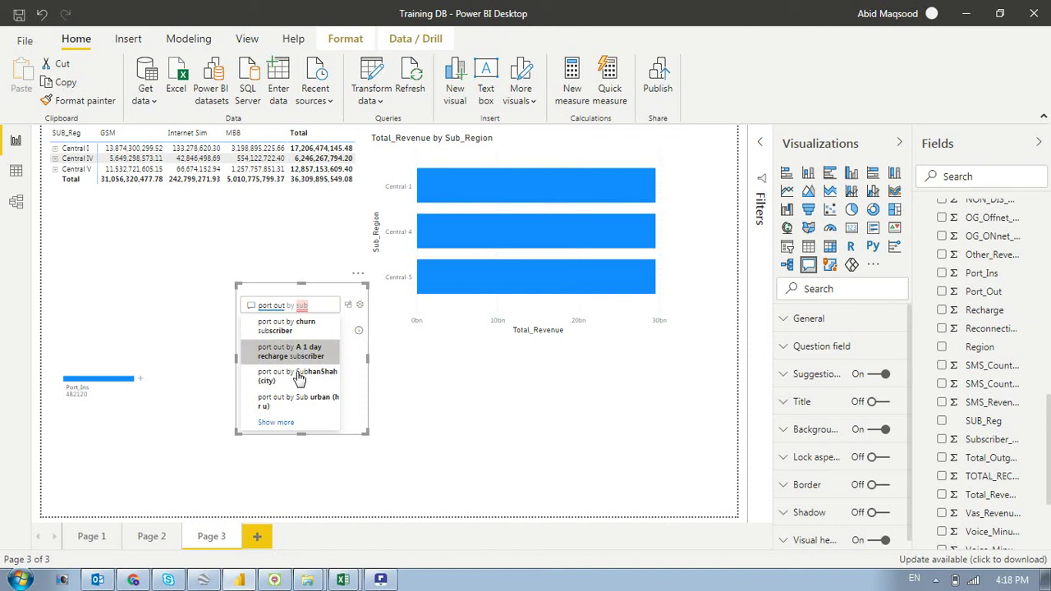
left_click(524, 551)
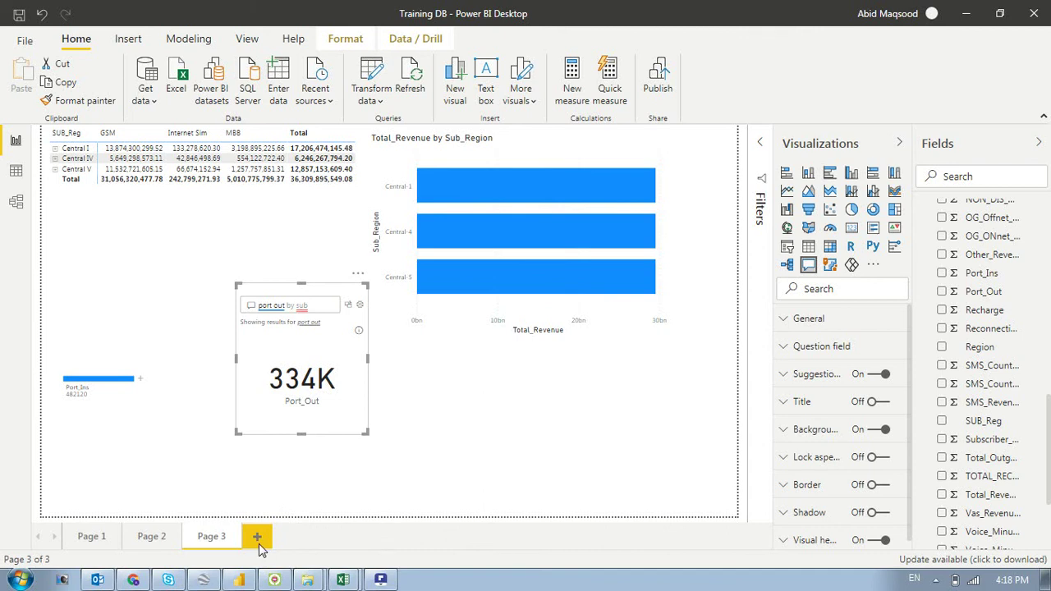
left_click(323, 307)
type("_region")
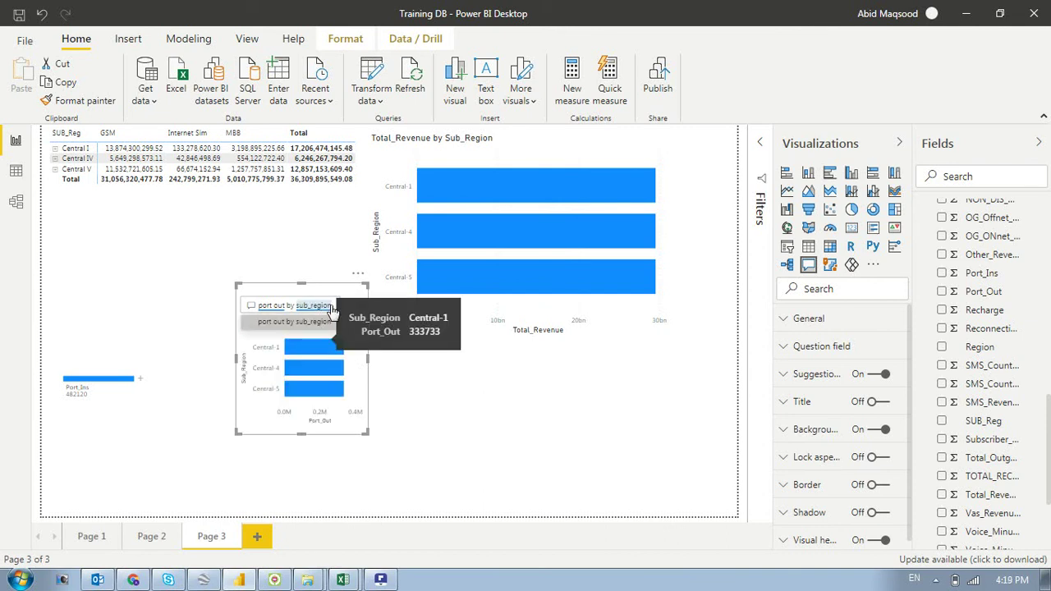
Add "in pie" to the Q&A question to show port out by sub_region as a pie chart
left_click(333, 305)
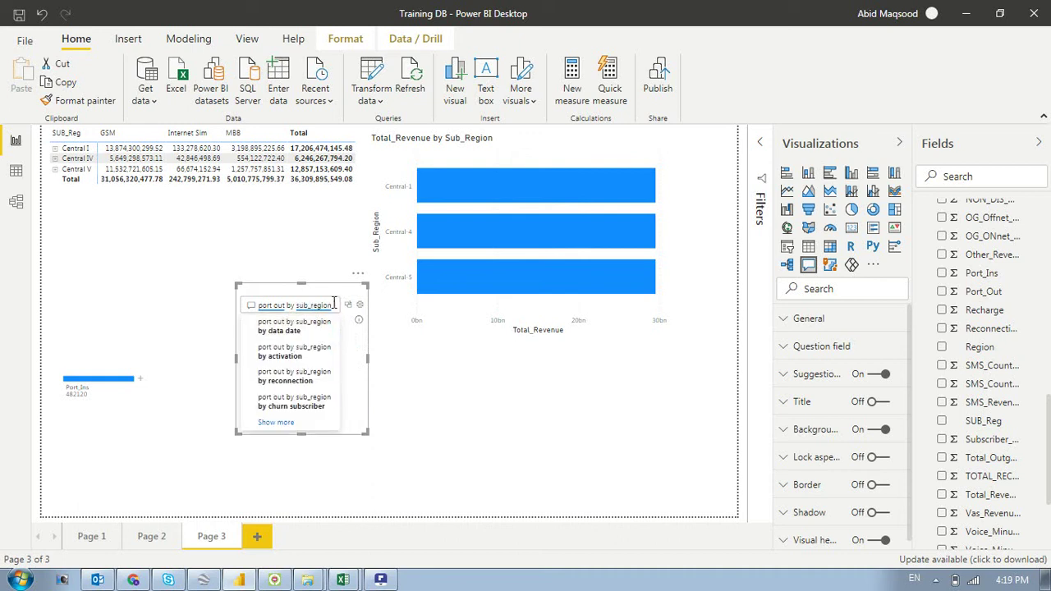
type("i")
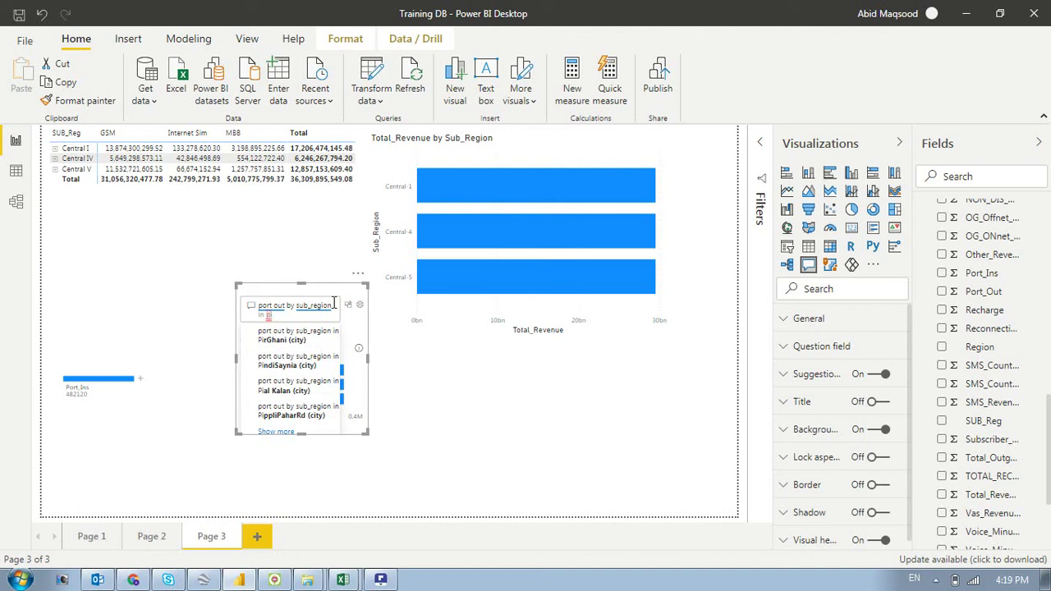
type("n ple")
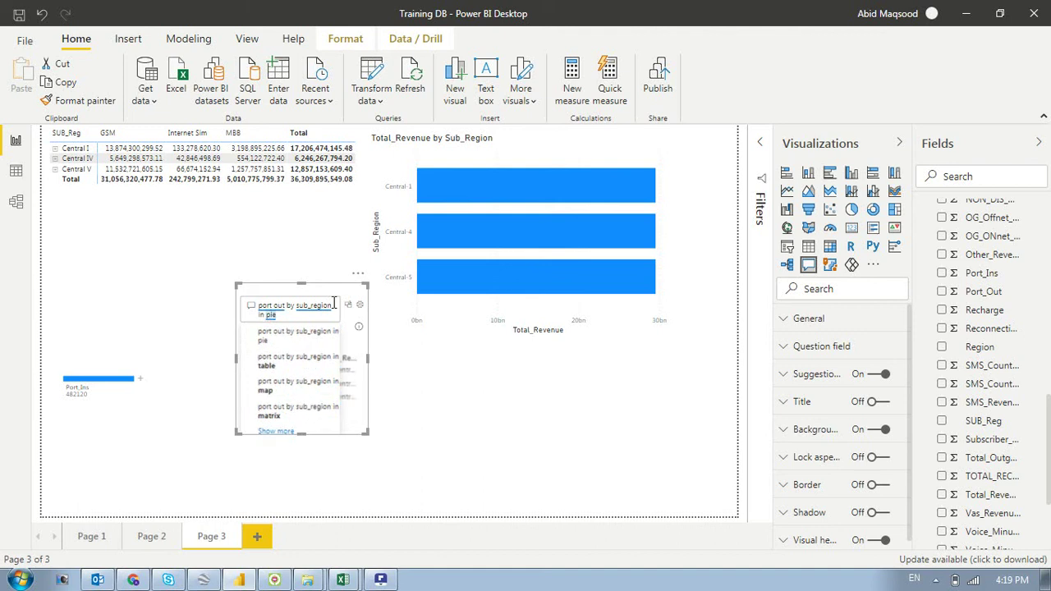
left_click(297, 342)
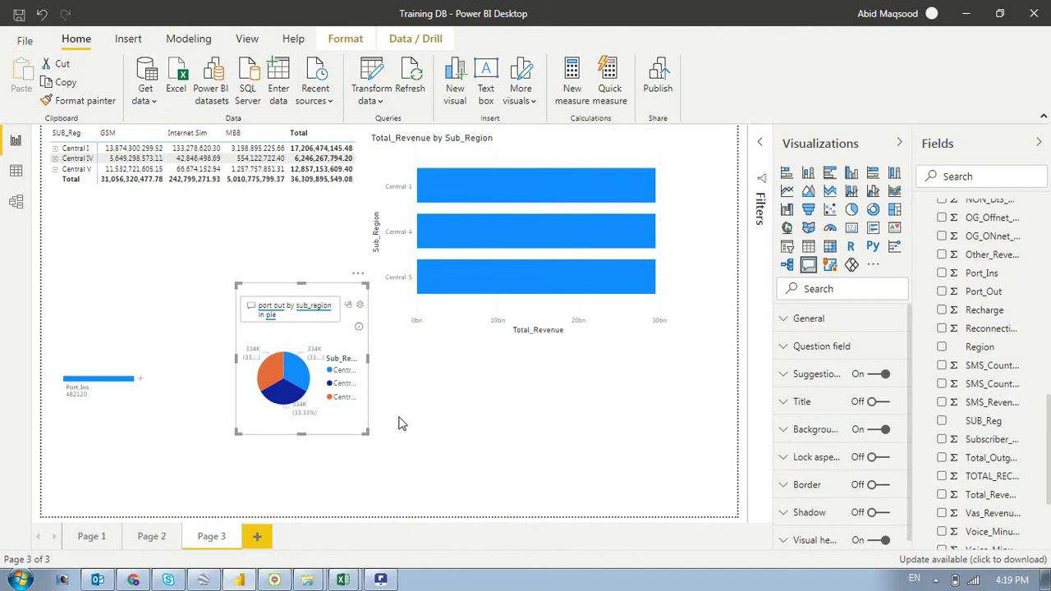
Enlarge the Q&A pie visual, place it between the matrix and the decomposition tree, and narrow it to clear the bar chart
left_click_drag(368, 358, 565, 453)
left_click_drag(387, 293, 217, 211)
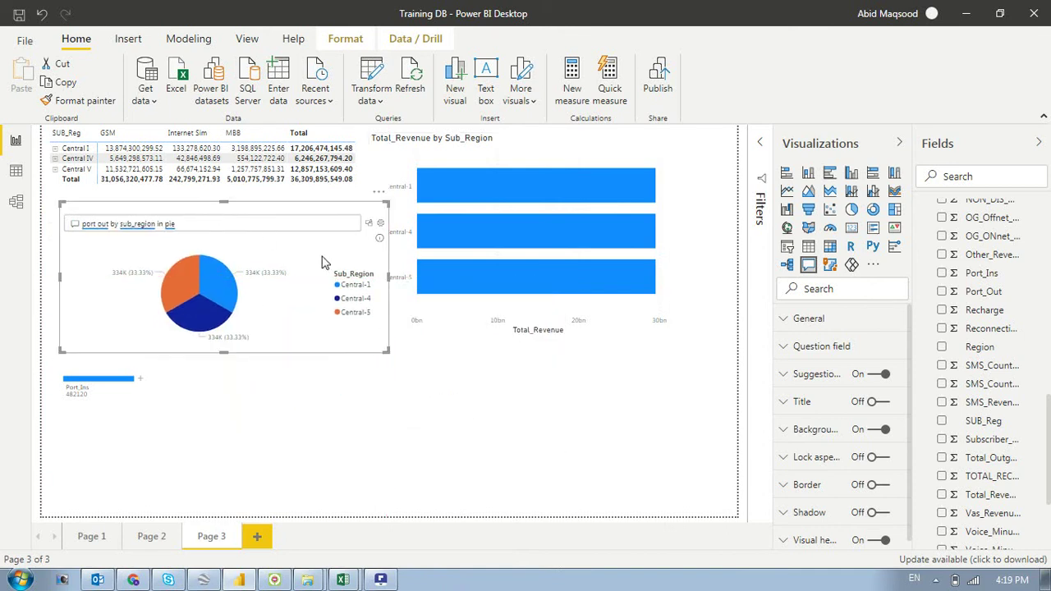
left_click_drag(388, 276, 343, 266)
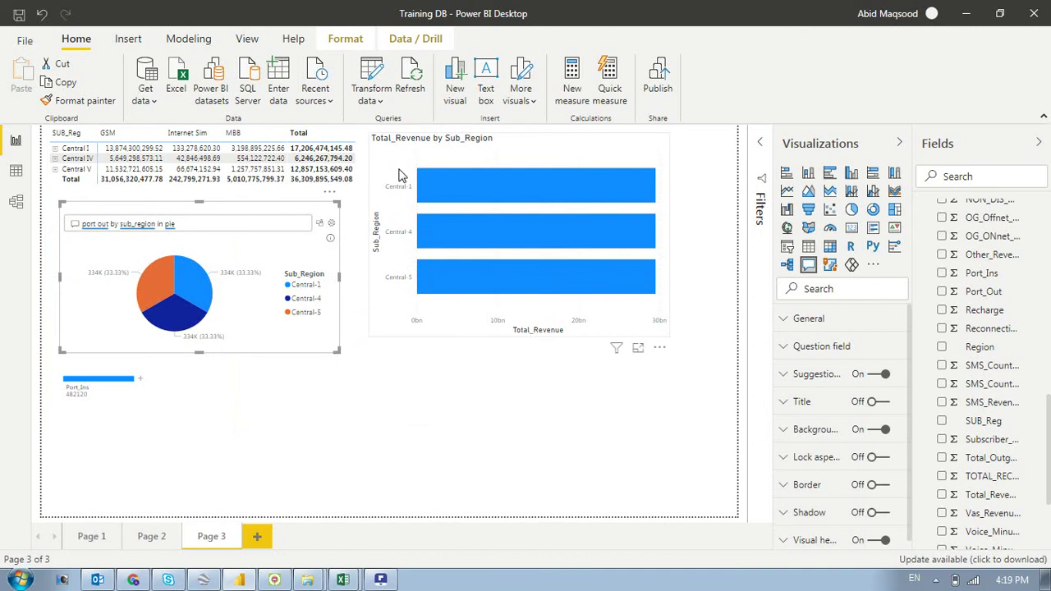
left_click(217, 222)
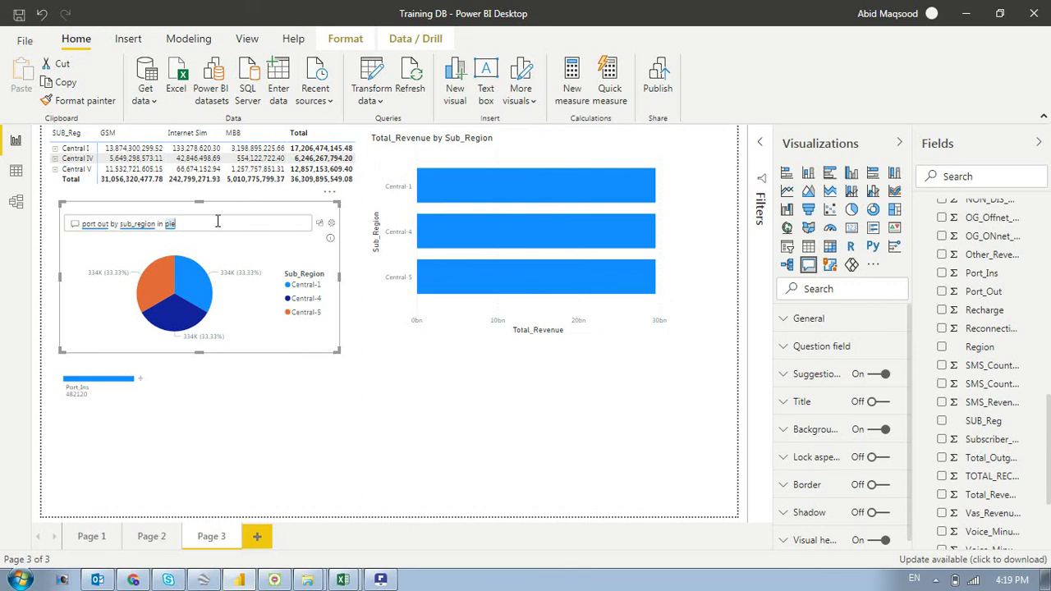
key("Return")
left_click(349, 419)
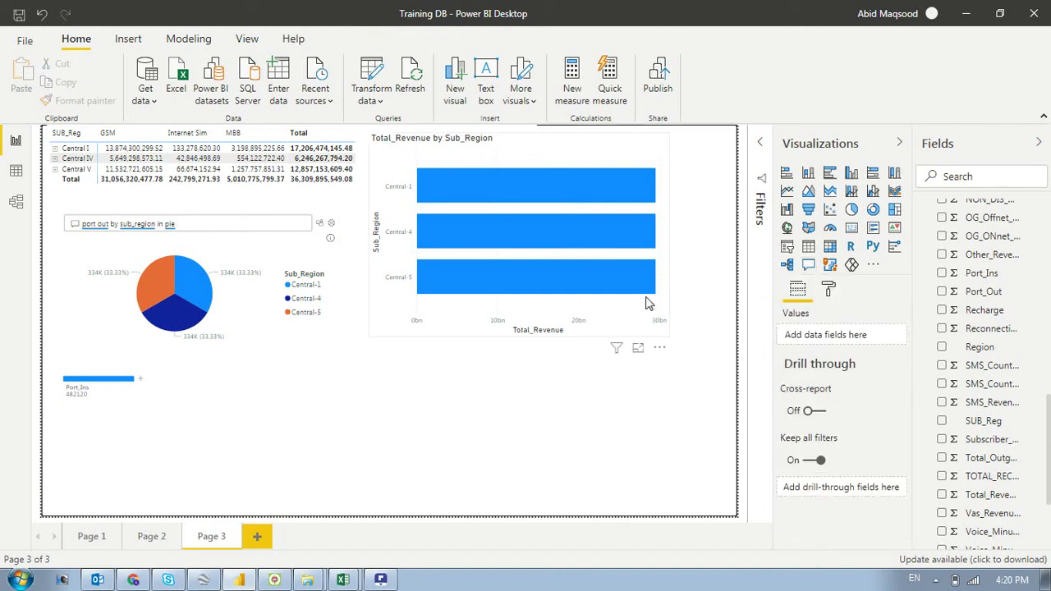
Add an empty gauge visual beside the decomposition tree and extend it down to the page's lower edge
left_click(830, 230)
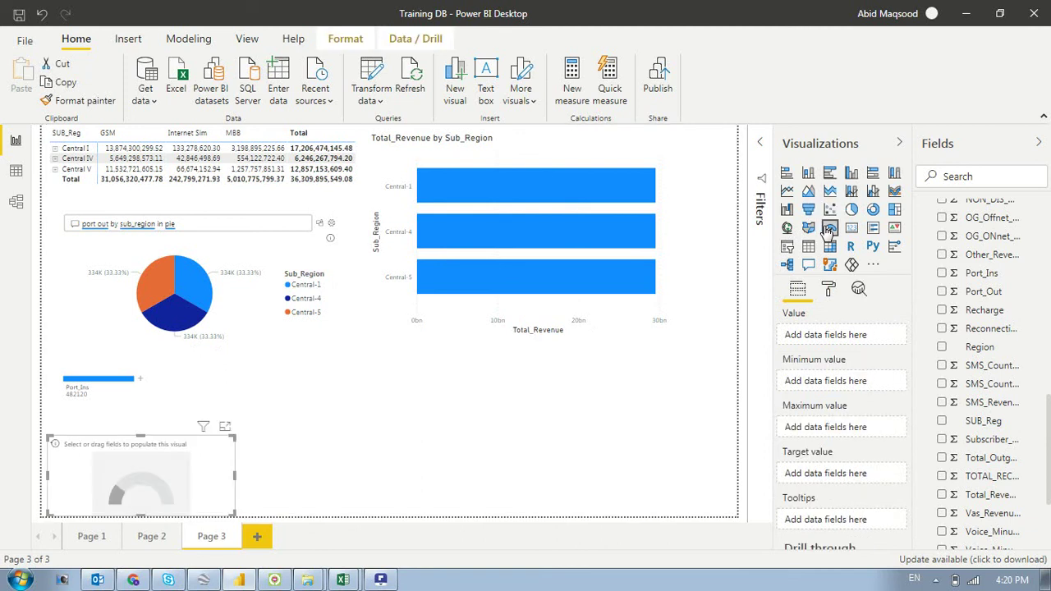
left_click_drag(164, 493, 340, 414)
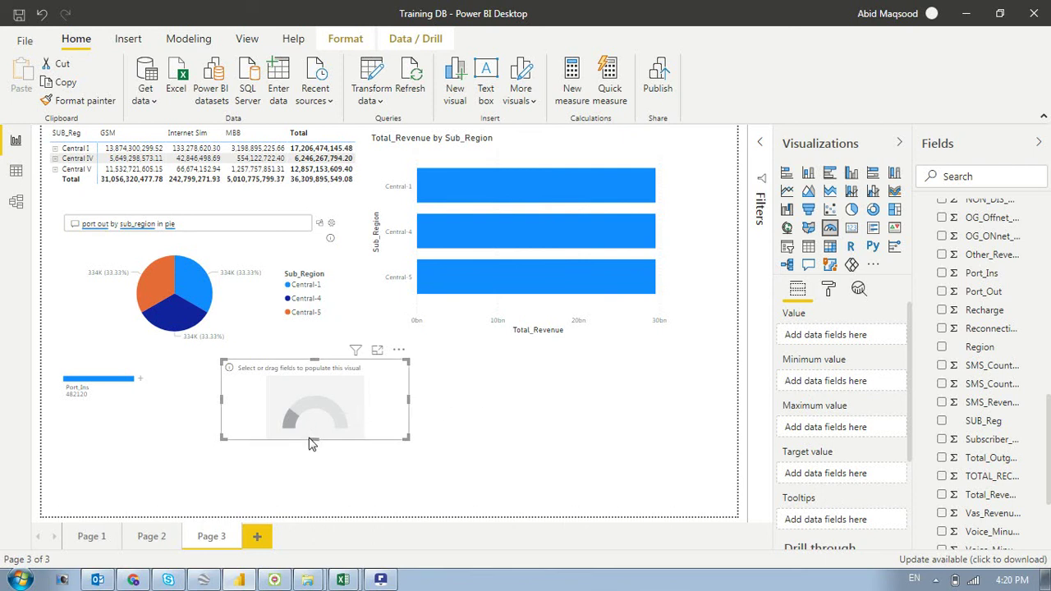
left_click_drag(313, 440, 302, 523)
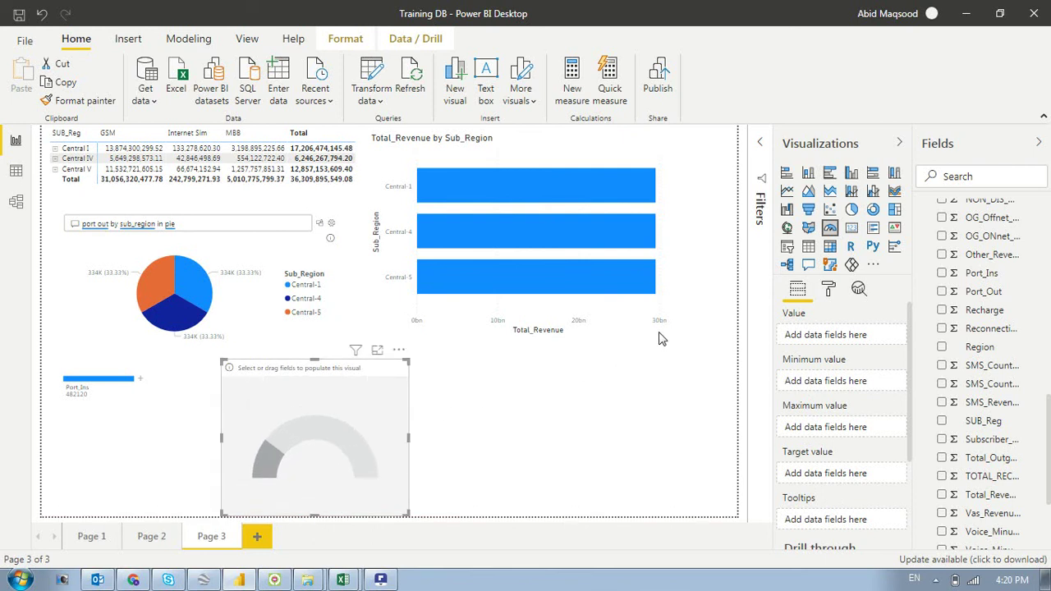
Open the AppSource gallery of additional visuals and search it for "guage"
left_click(874, 269)
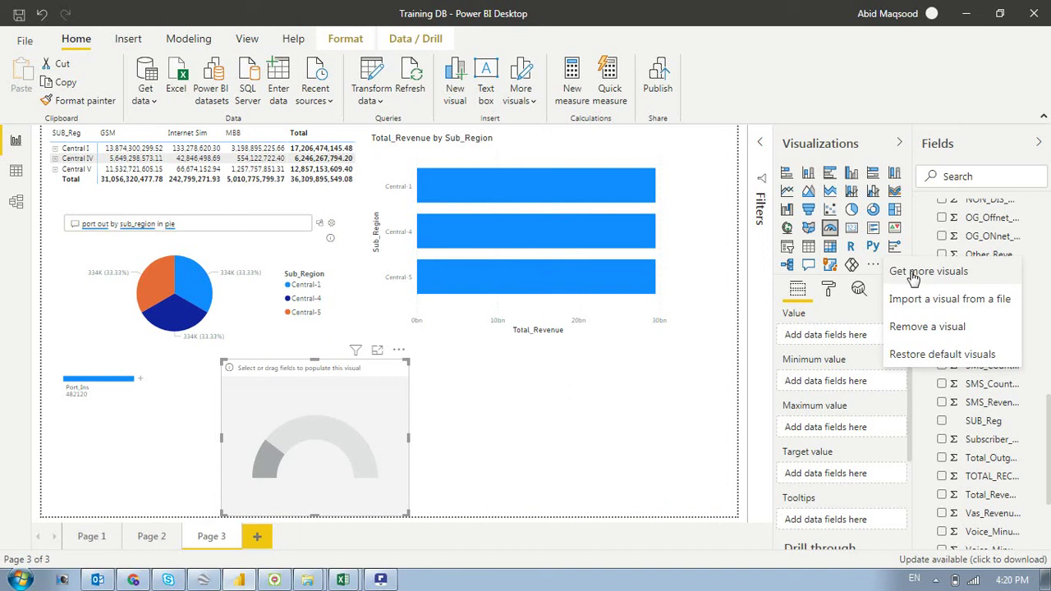
key("Escape")
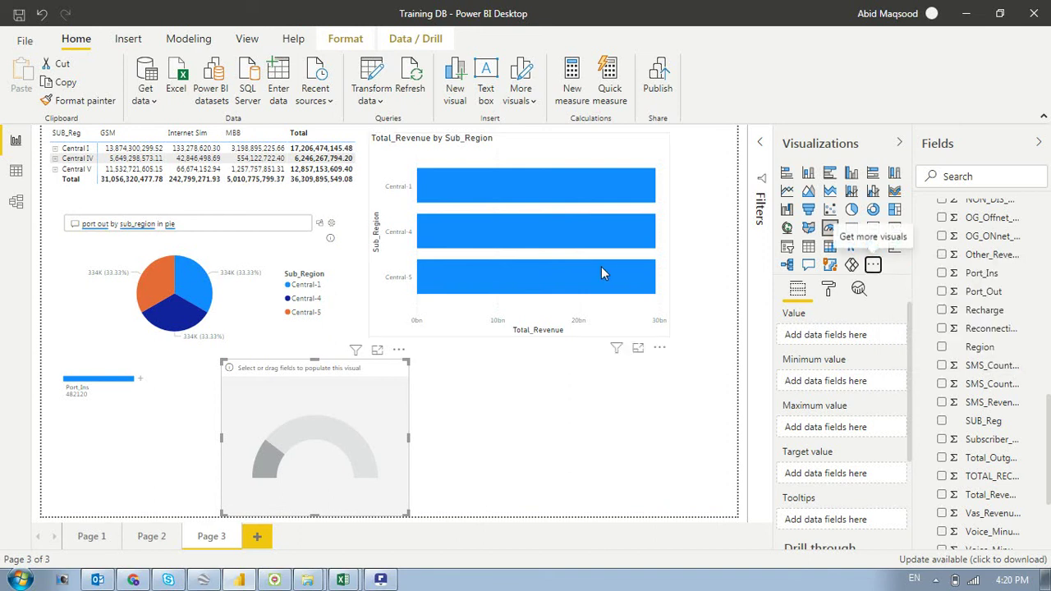
mouse_move(601, 267)
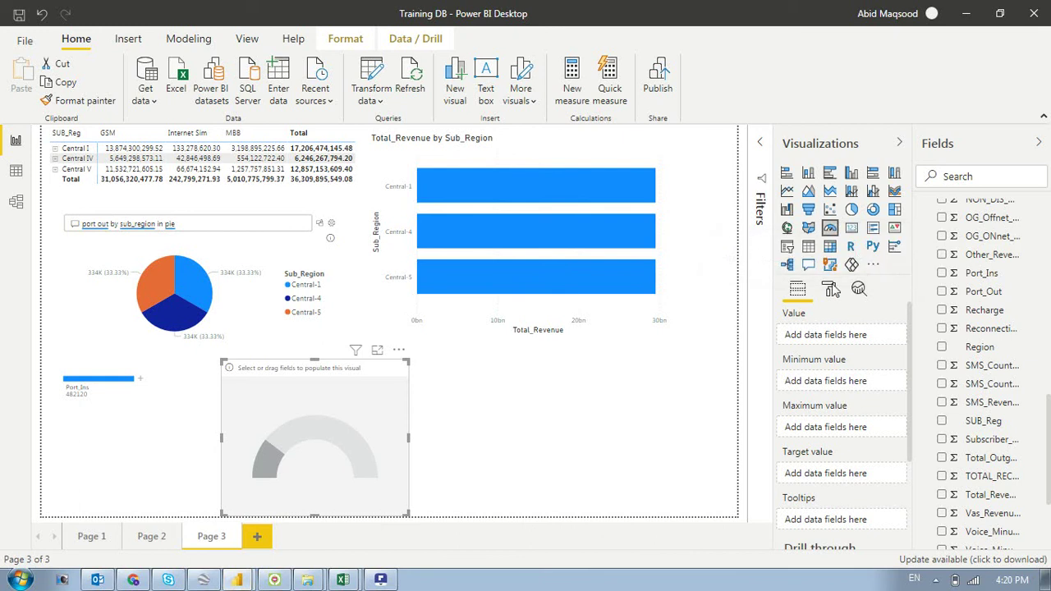
left_click(873, 266)
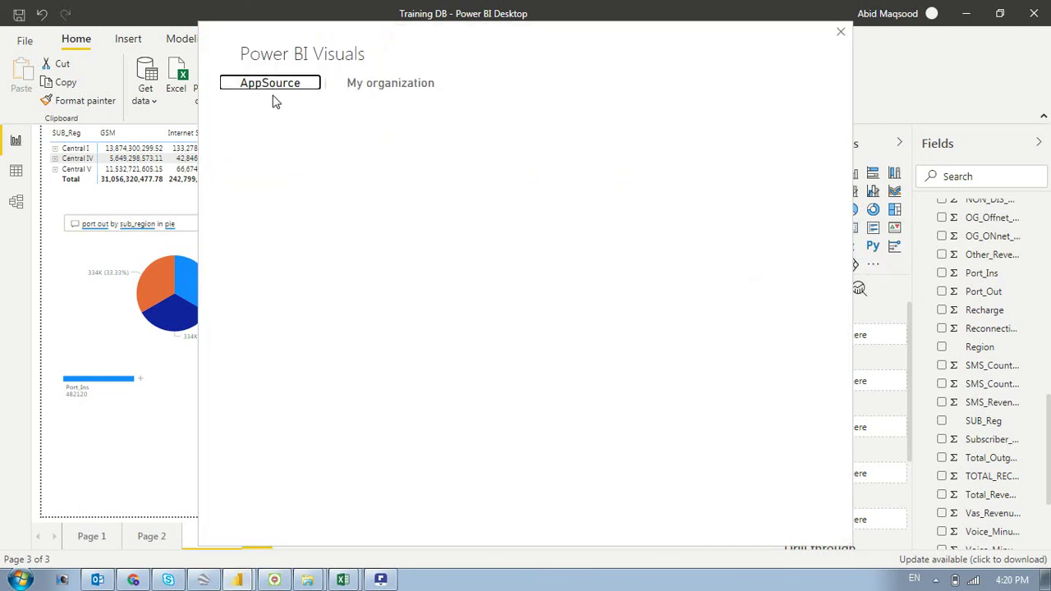
left_click(286, 136)
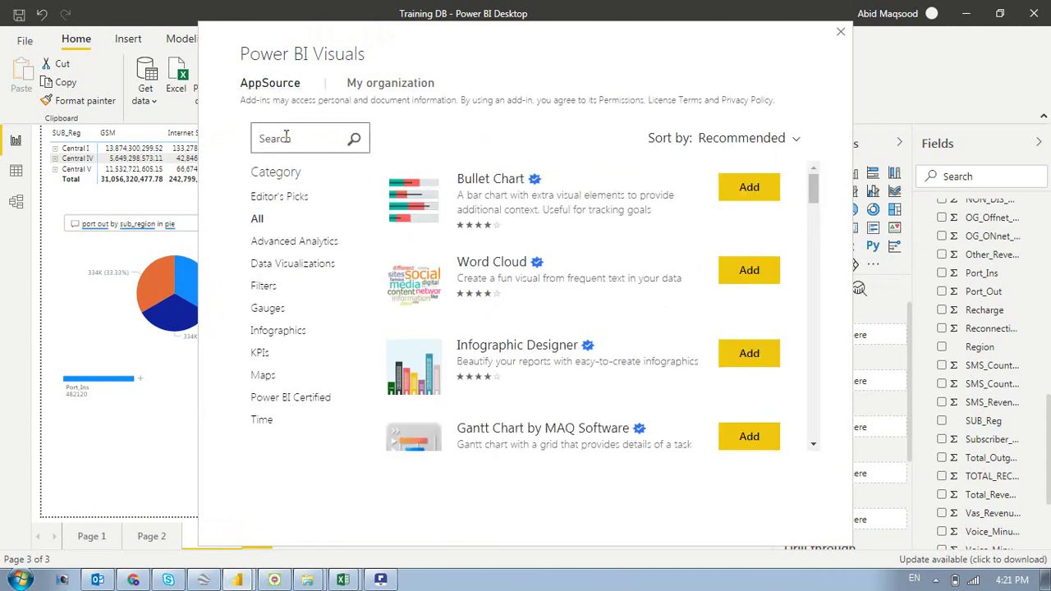
type("guage")
left_click(355, 141)
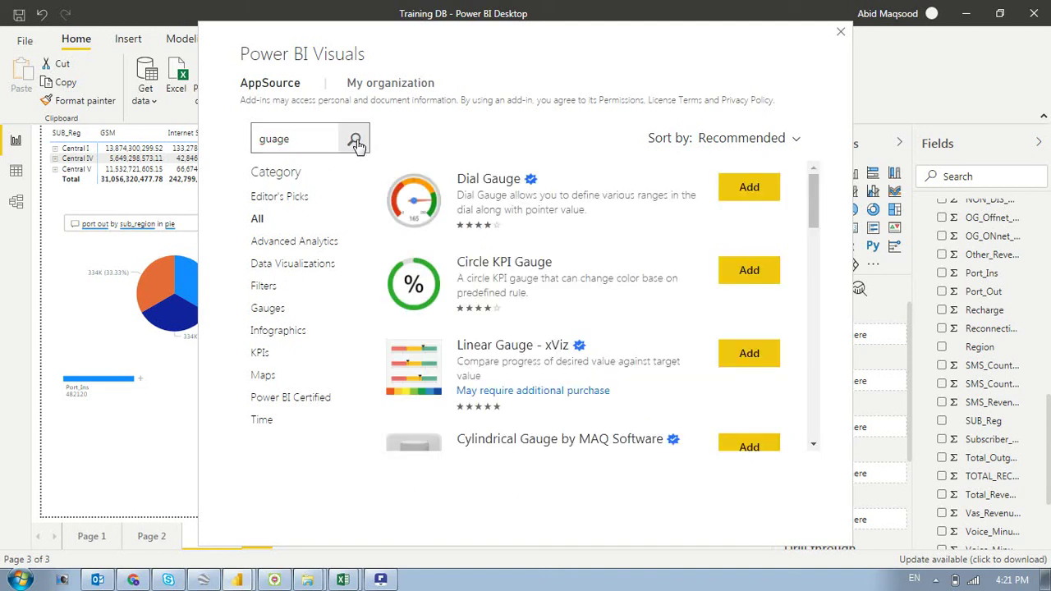
Browse the search results, limit them to the Gauges category and import the Tachometer visual
left_click_drag(814, 205, 838, 384)
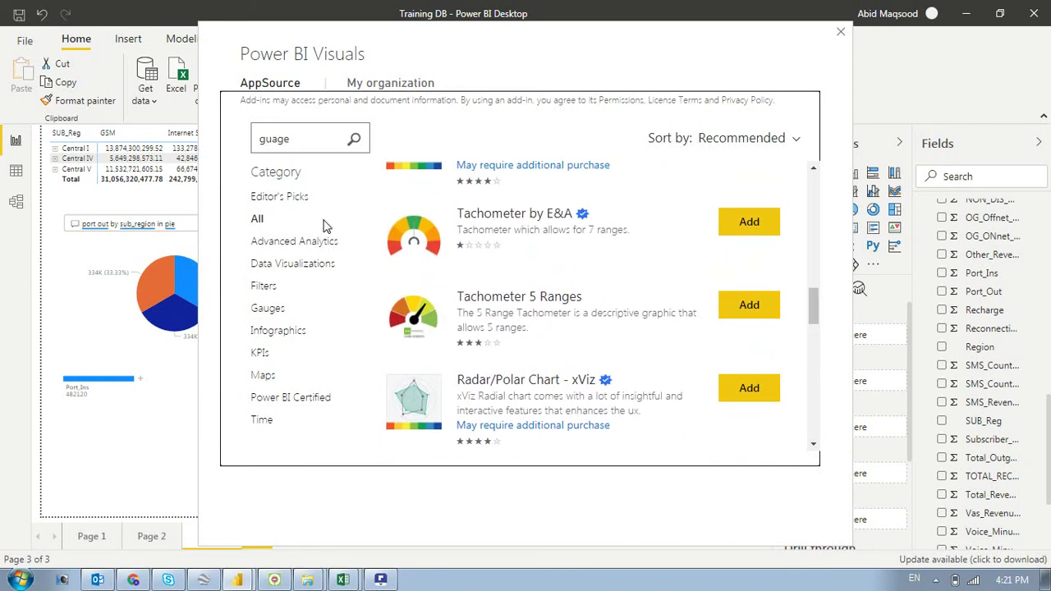
left_click(275, 333)
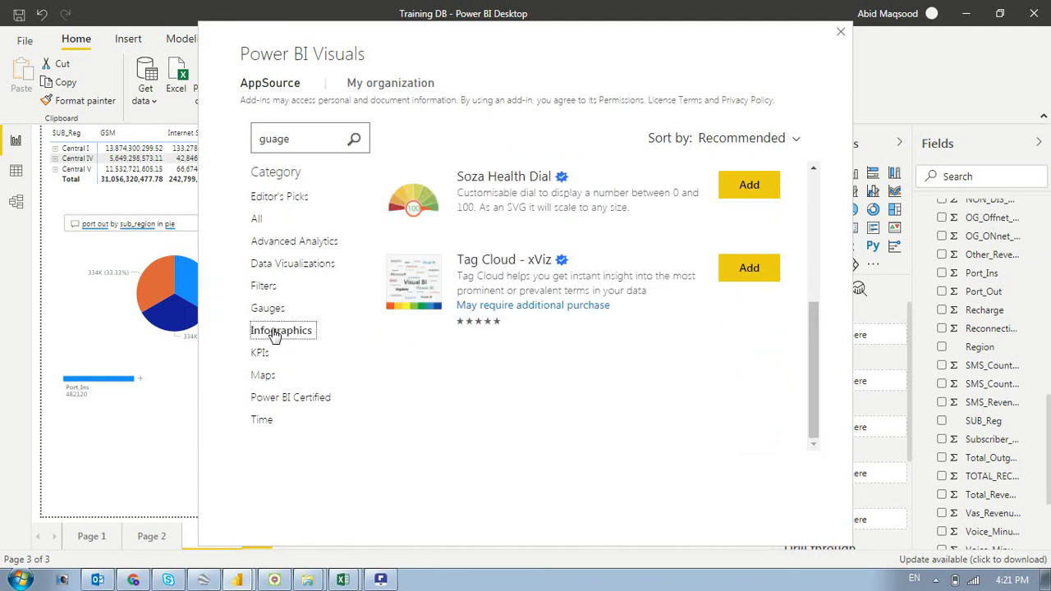
left_click(271, 309)
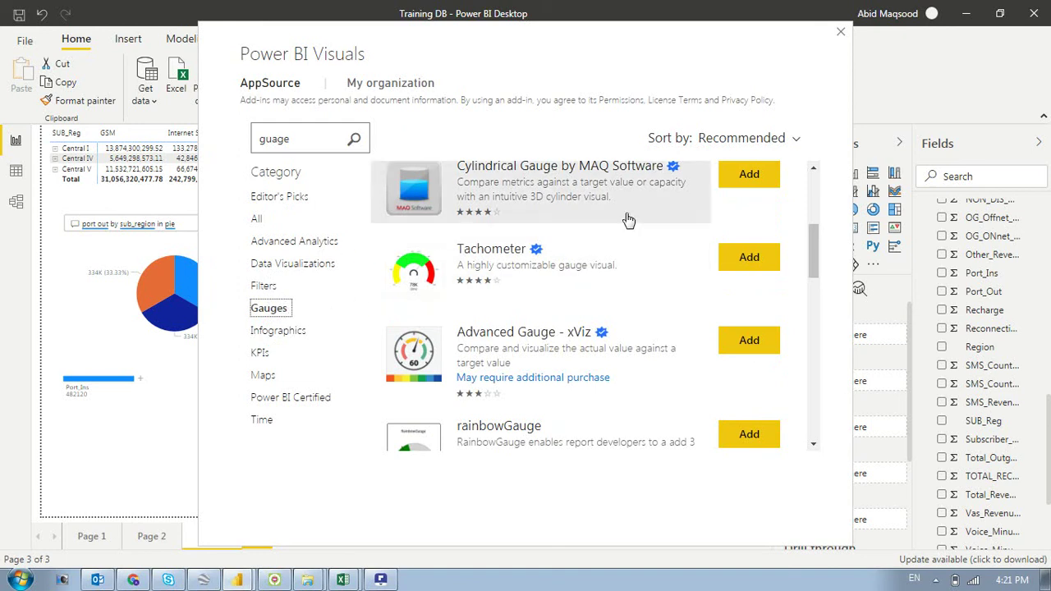
left_click(743, 260)
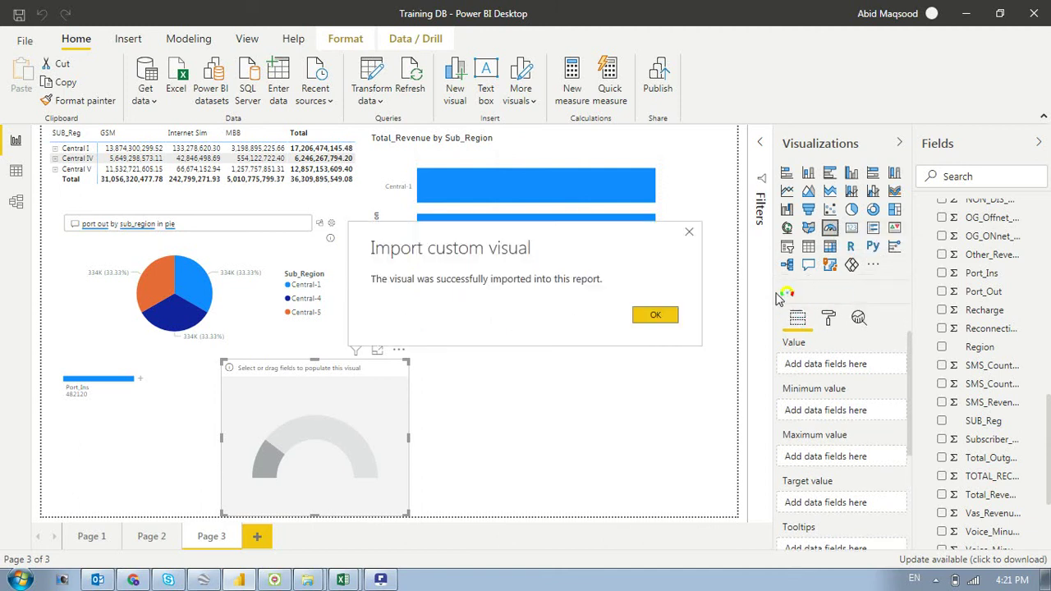
left_click(669, 315)
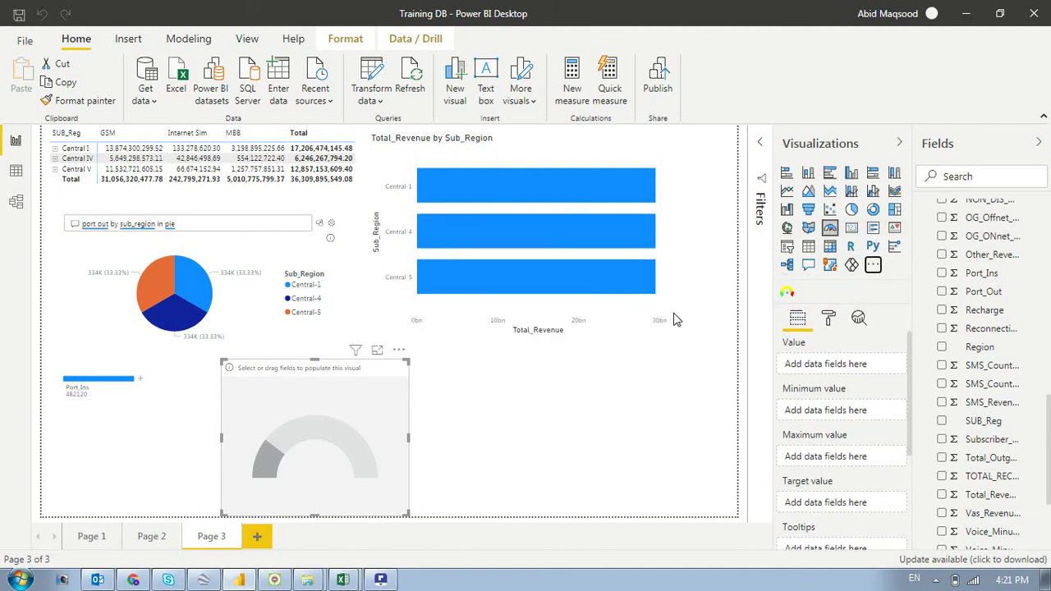
Add an empty Tachometer visual to Page 3 beneath the decomposition tree and leave it deselected
left_click(700, 376)
left_click(786, 294)
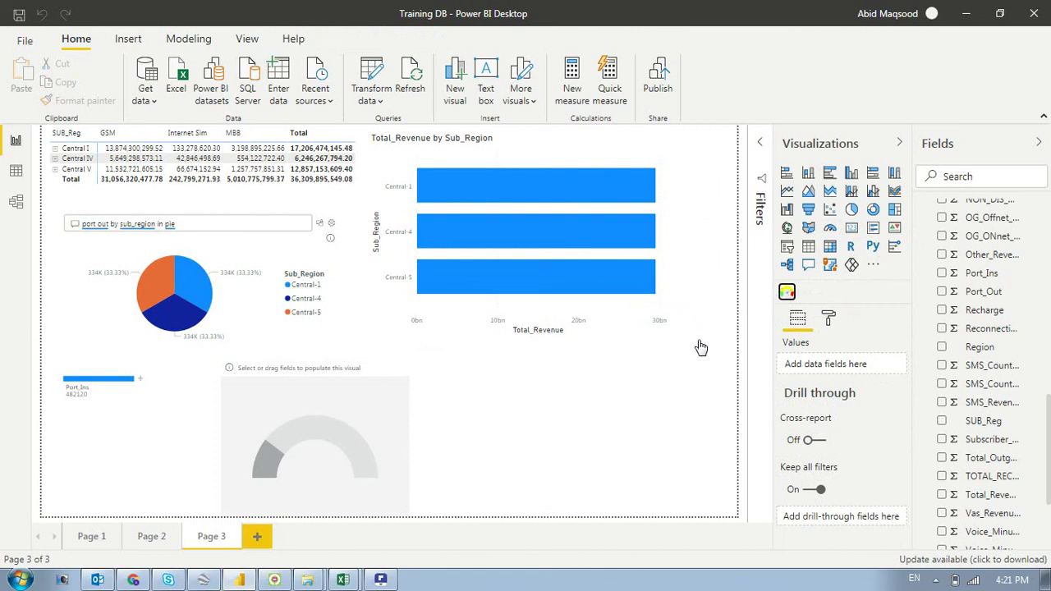
left_click_drag(910, 354, 920, 333)
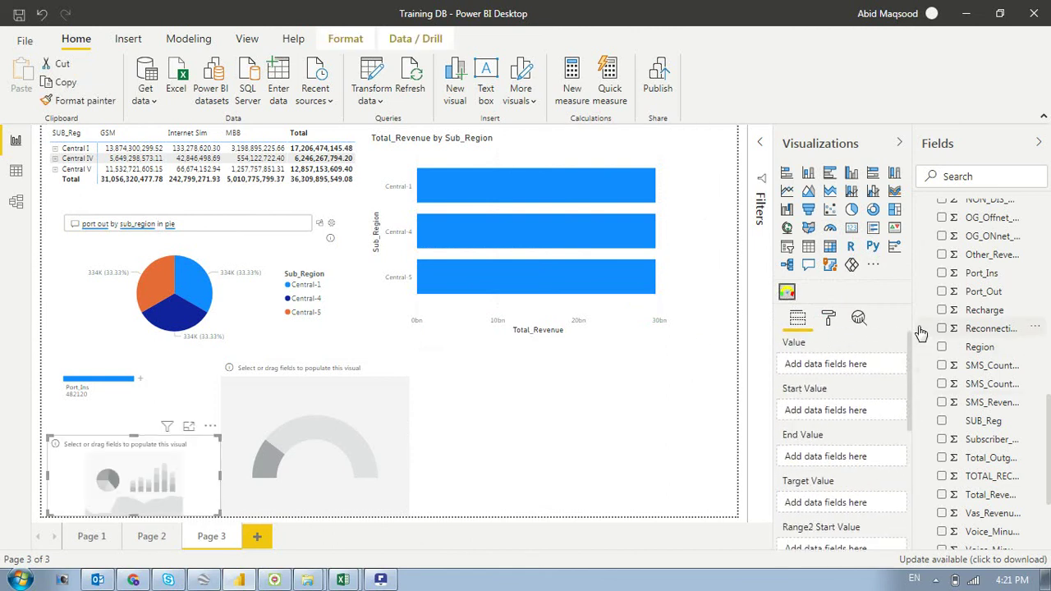
left_click(483, 400)
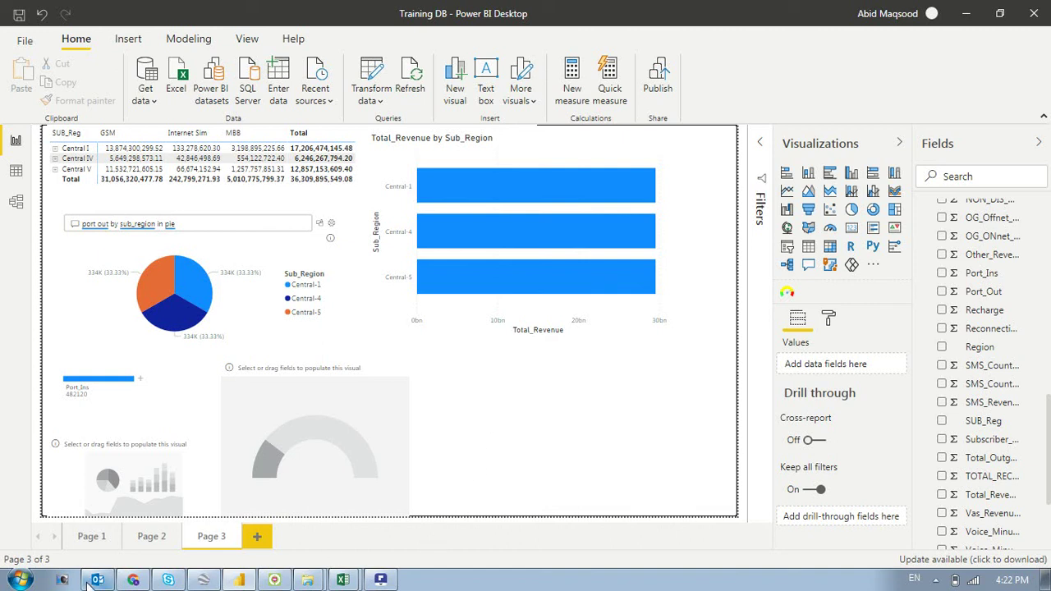
Return to Page 1 and examine the filters applied to the TOTAL_RECHARGE by Quarter and Region chart
left_click(85, 542)
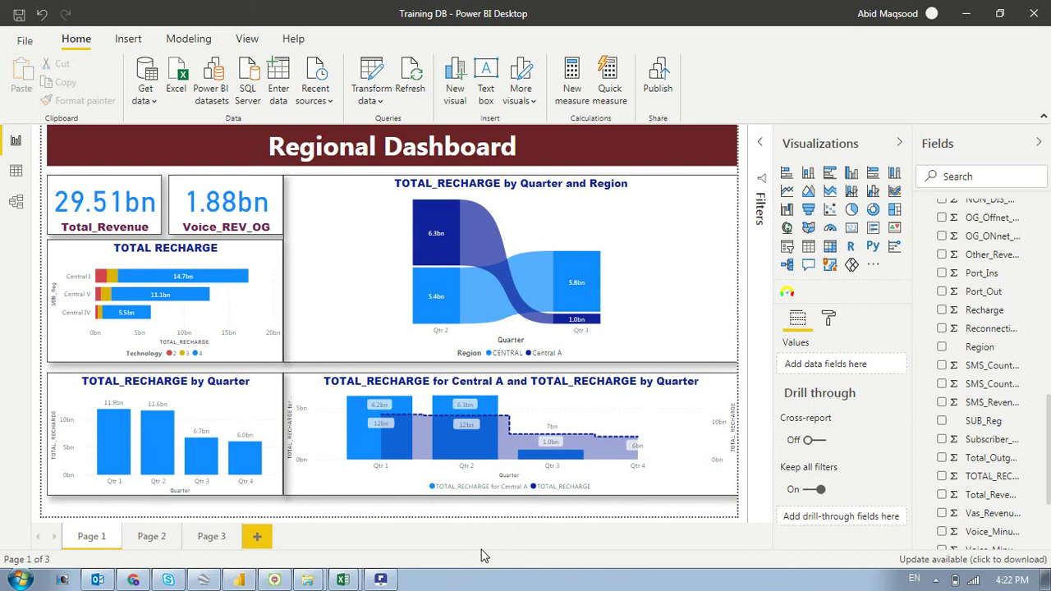
left_click(645, 158)
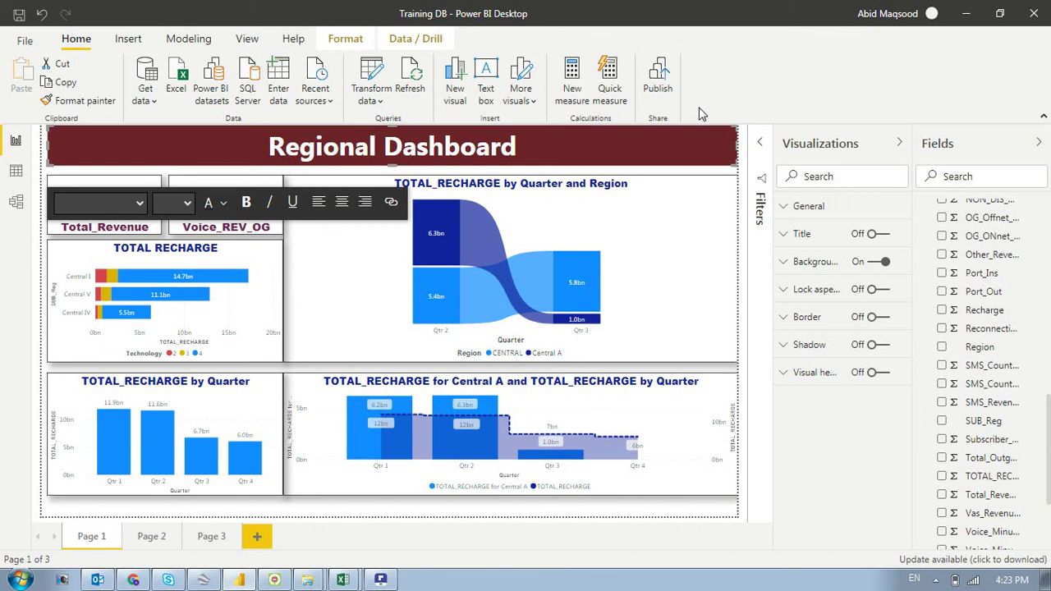
left_click(900, 144)
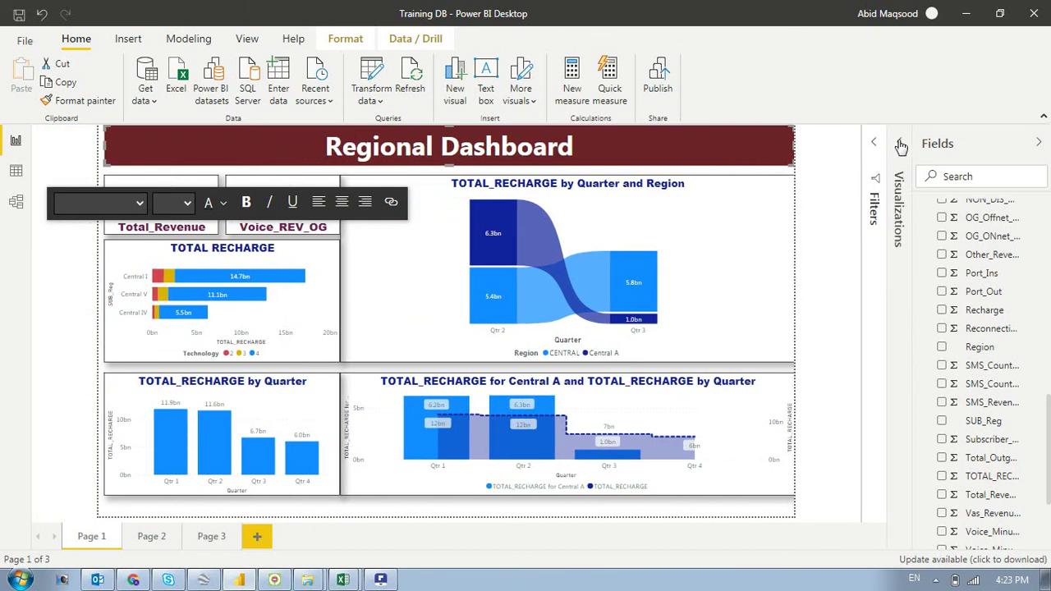
left_click(894, 154)
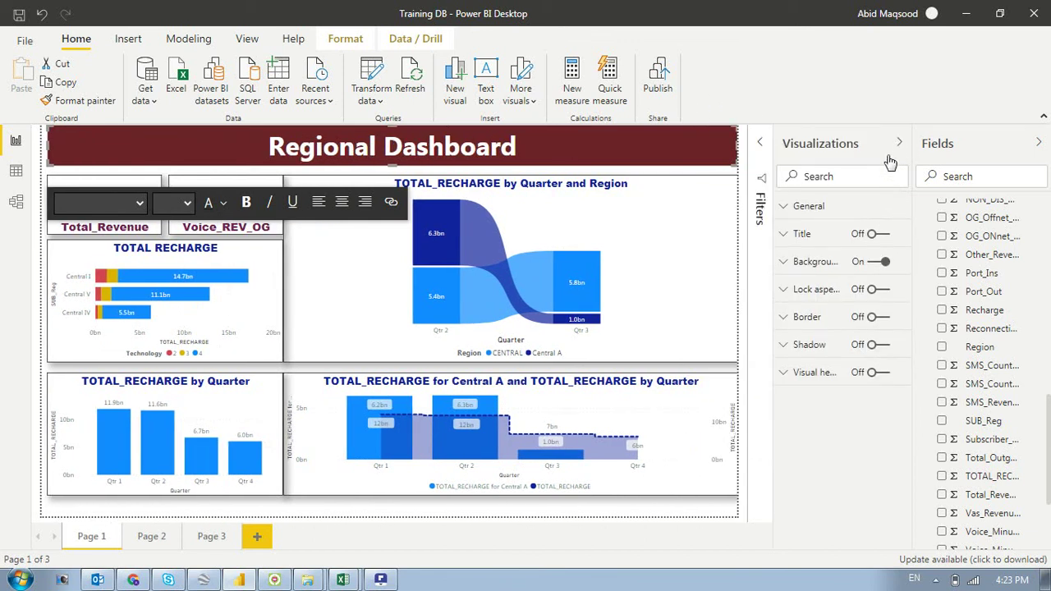
left_click(761, 144)
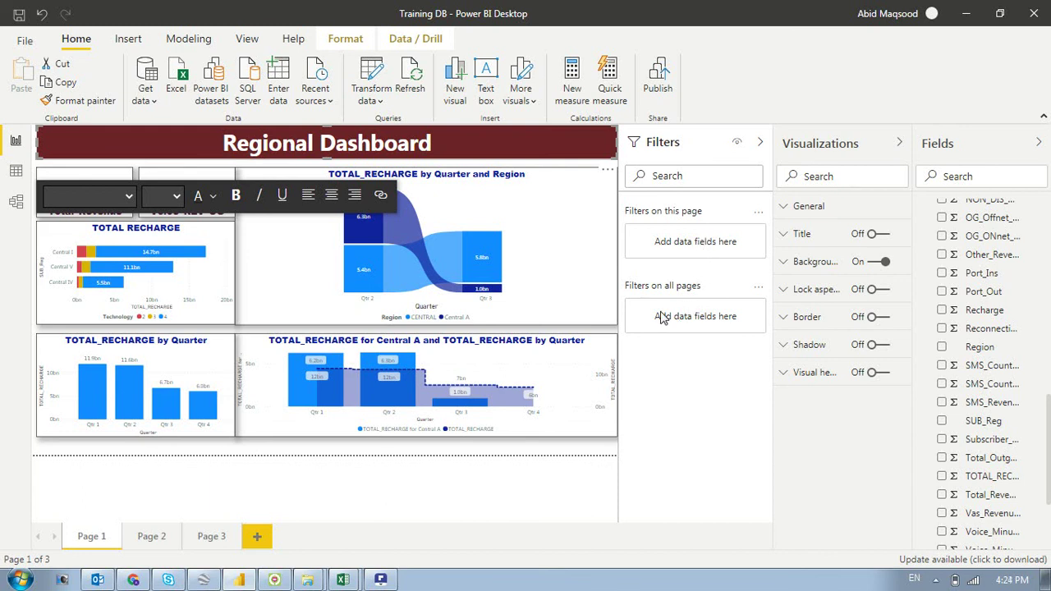
left_click(588, 272)
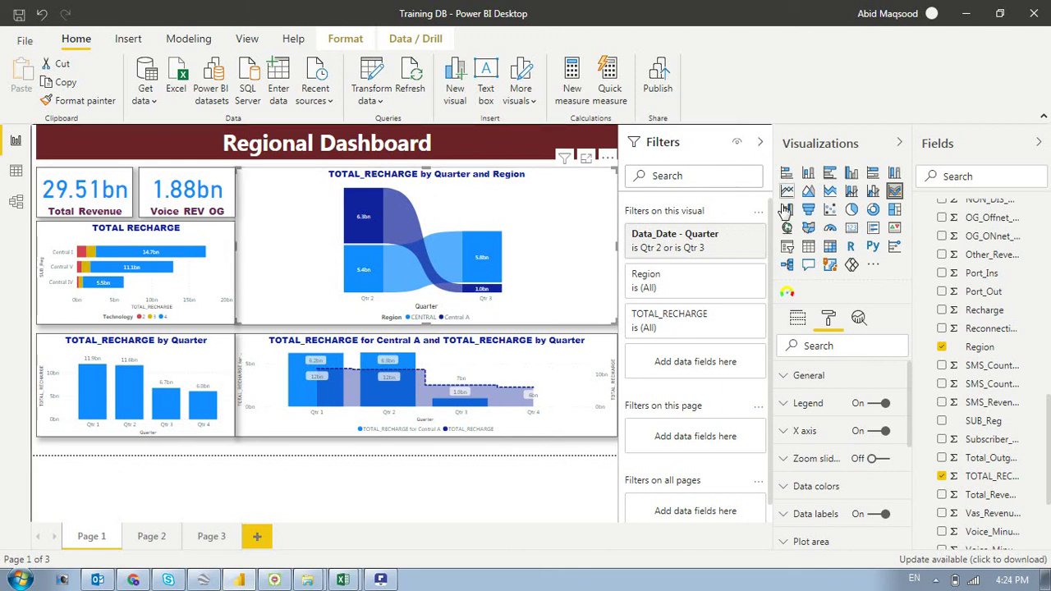
left_click(761, 146)
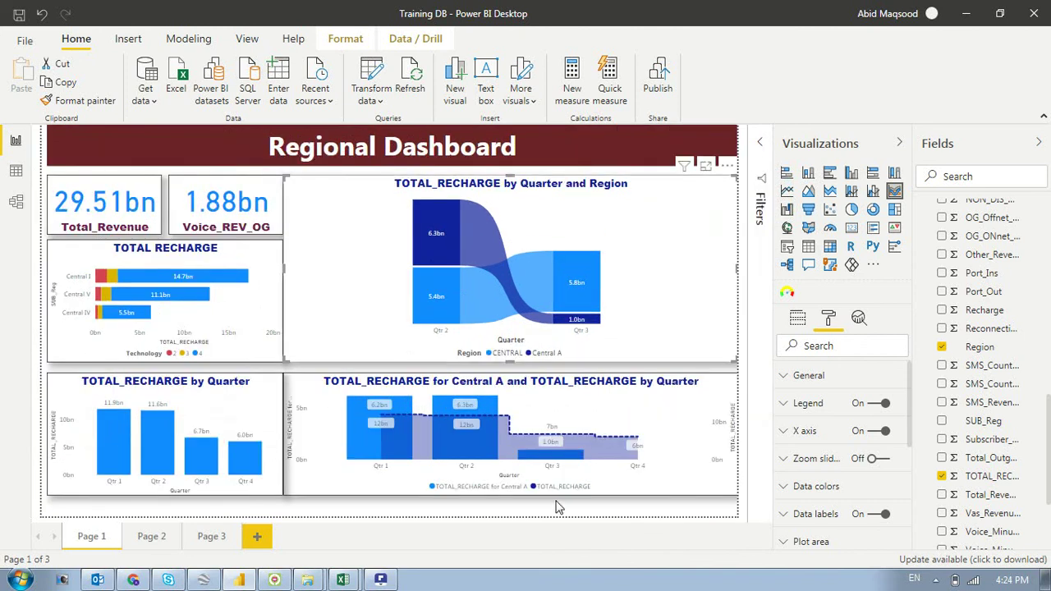
left_click(566, 518)
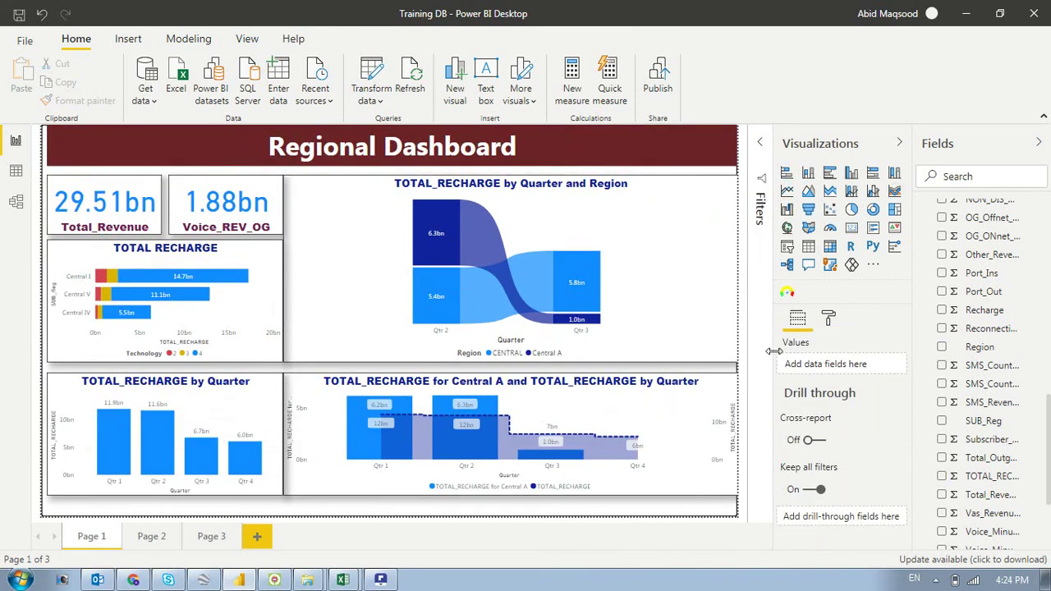
Add a slicer on the Category field over the right end of the Regional Dashboard banner and shorten it to fit its list
left_click(786, 246)
left_click_drag(195, 211, 662, 153)
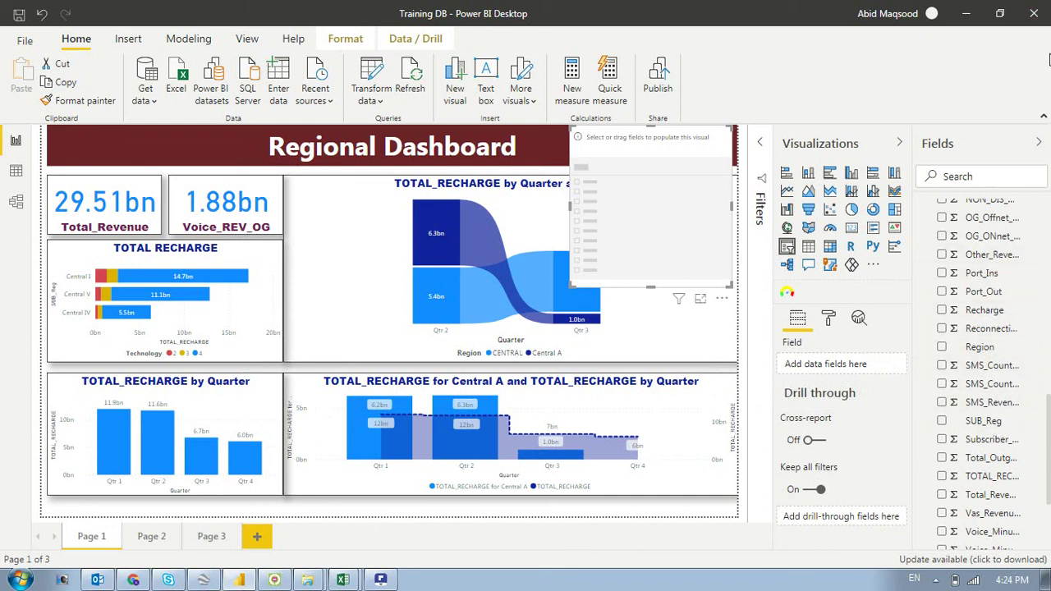
scroll(986, 421, "up", 10)
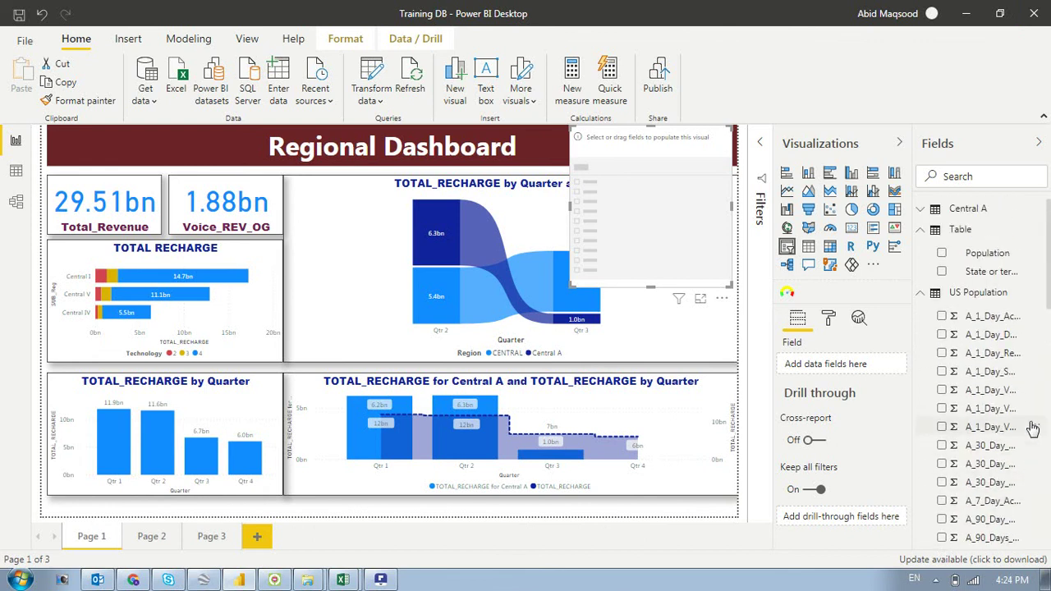
scroll(983, 488, "down", 3)
left_click_drag(986, 464, 835, 366)
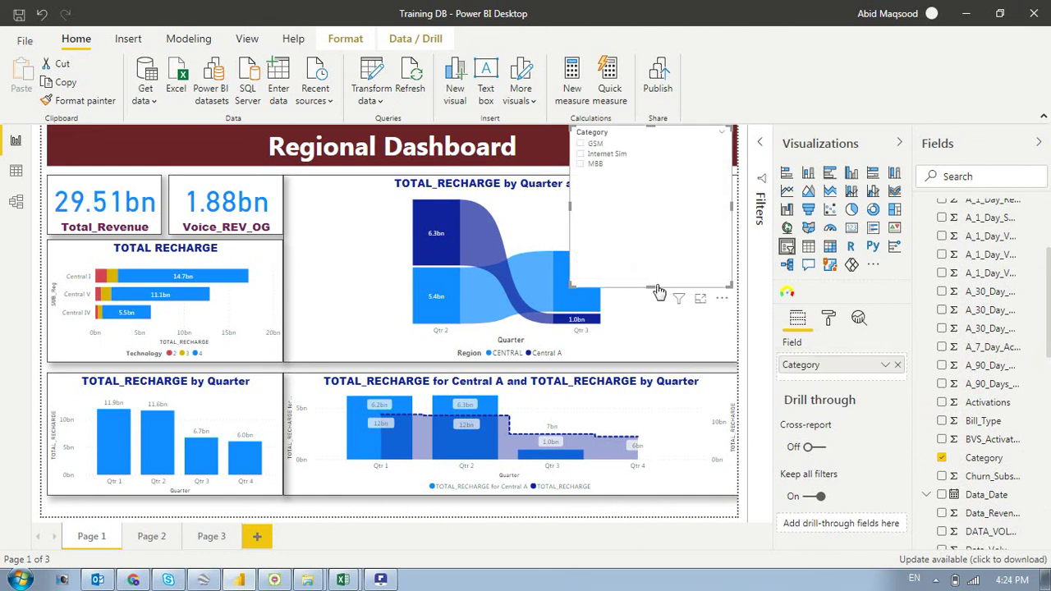
left_click_drag(650, 284, 651, 174)
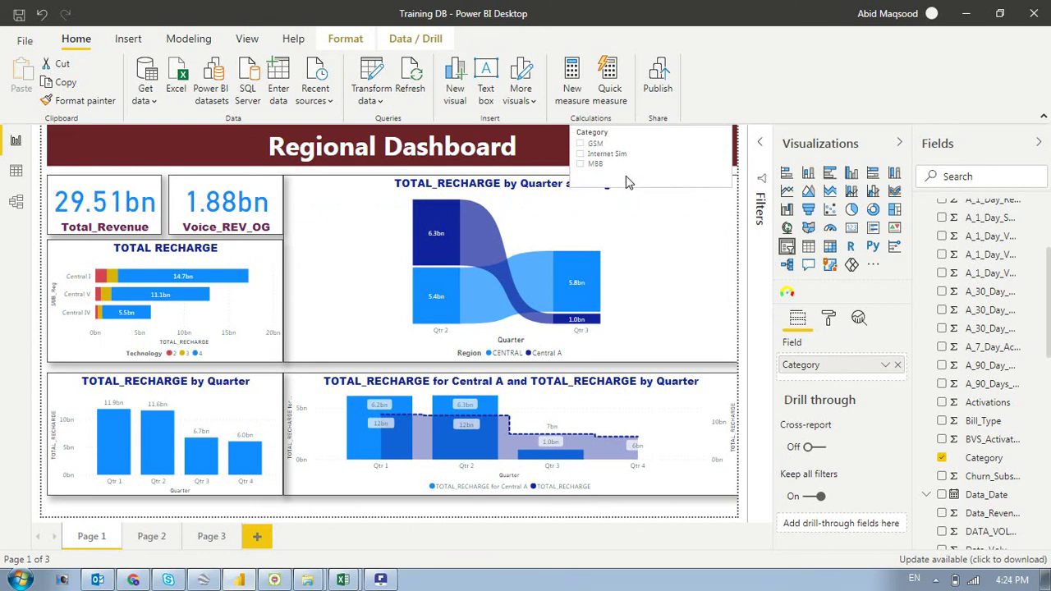
Filter the dashboard with the Category slicer by GSM, Internet Sim, MBB and GSM again
left_click(589, 150)
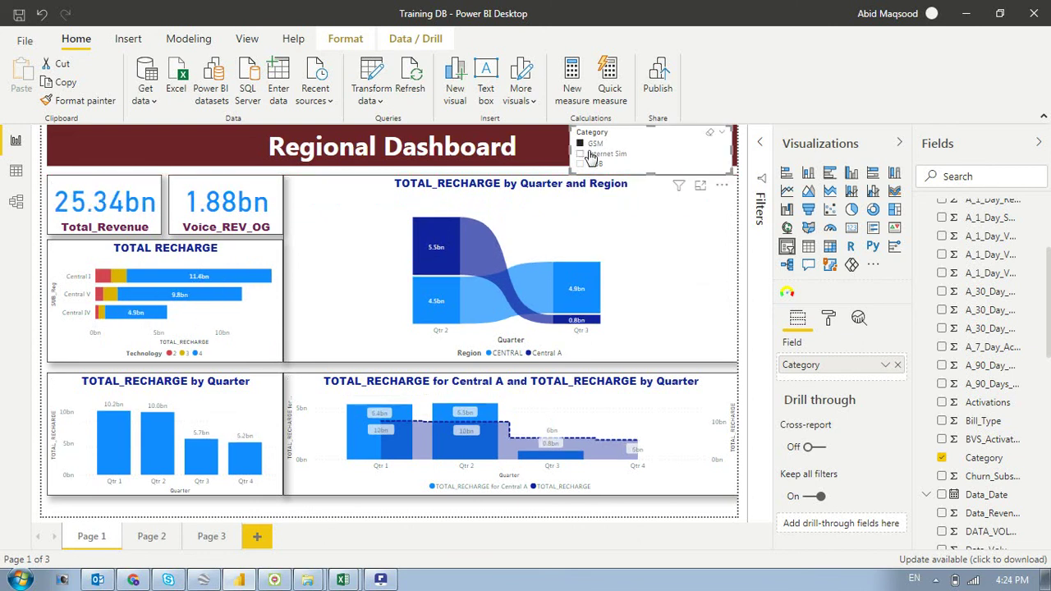
left_click(591, 154)
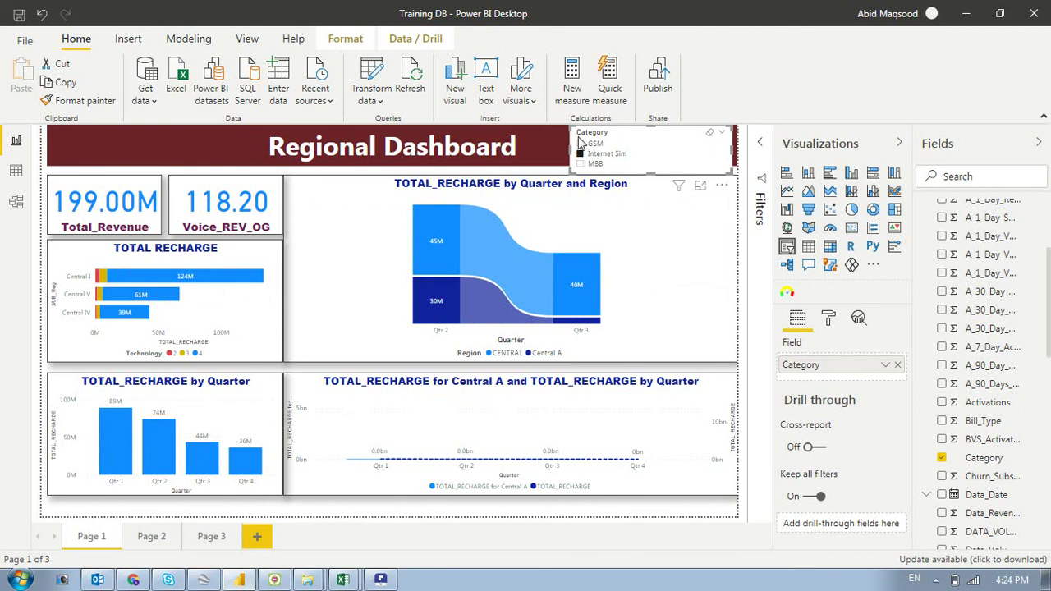
left_click(581, 163)
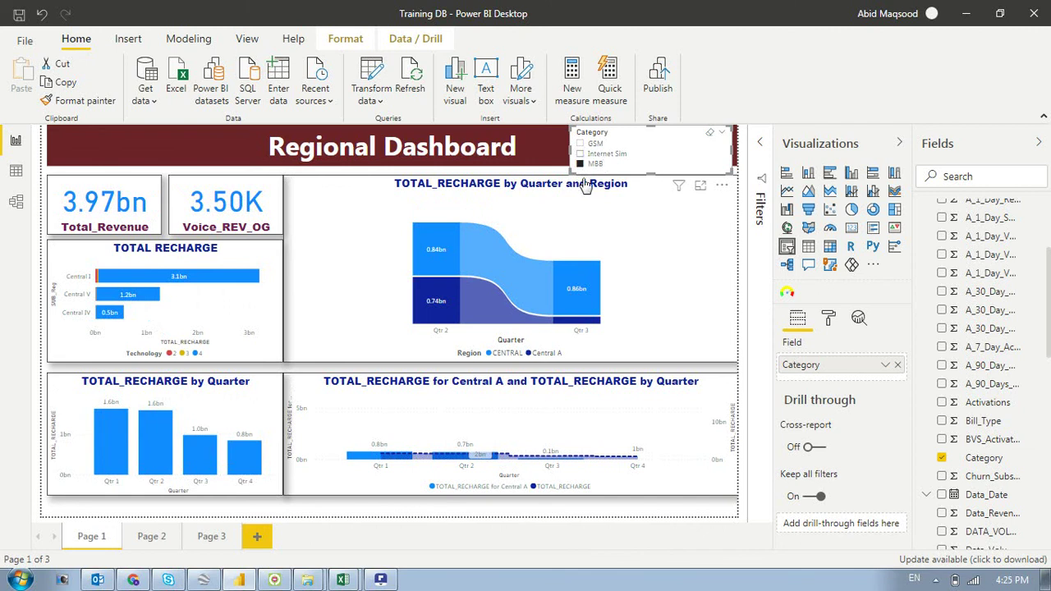
left_click(581, 144)
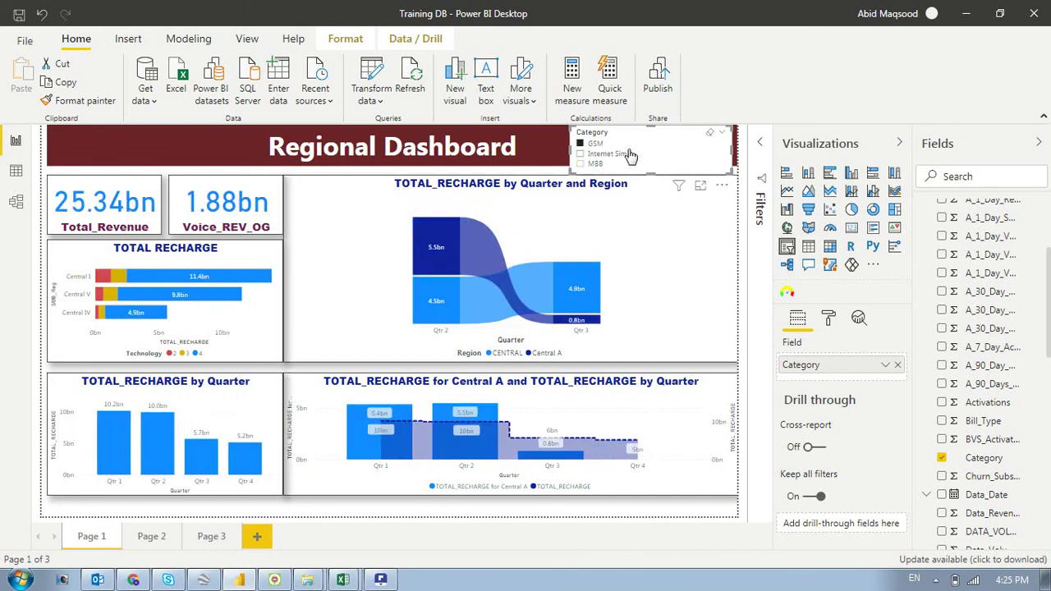
Change the Category slicer from a list to a dropdown and expand its choices
left_click(724, 137)
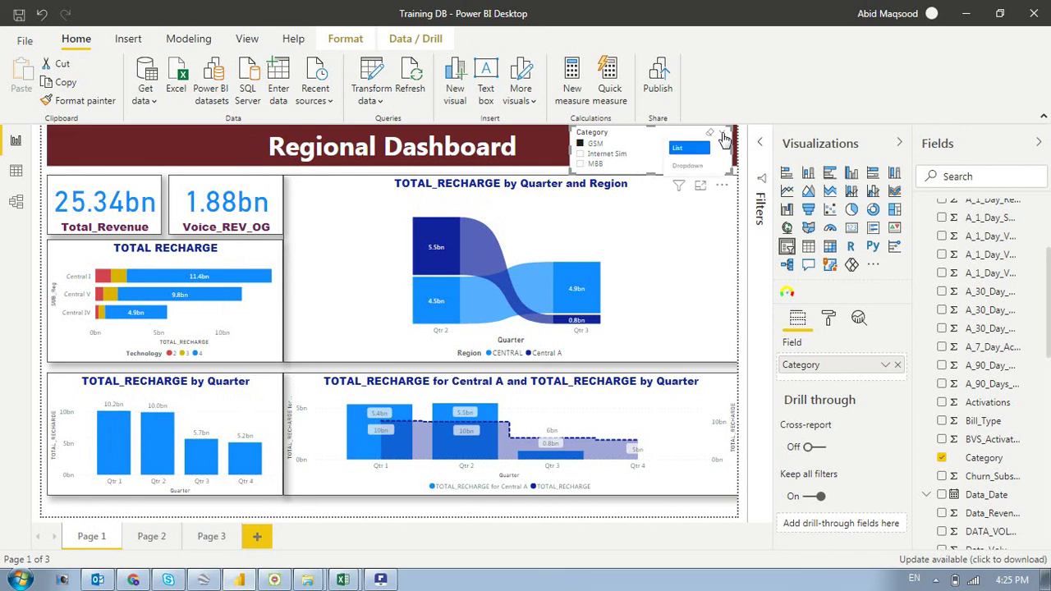
left_click(687, 166)
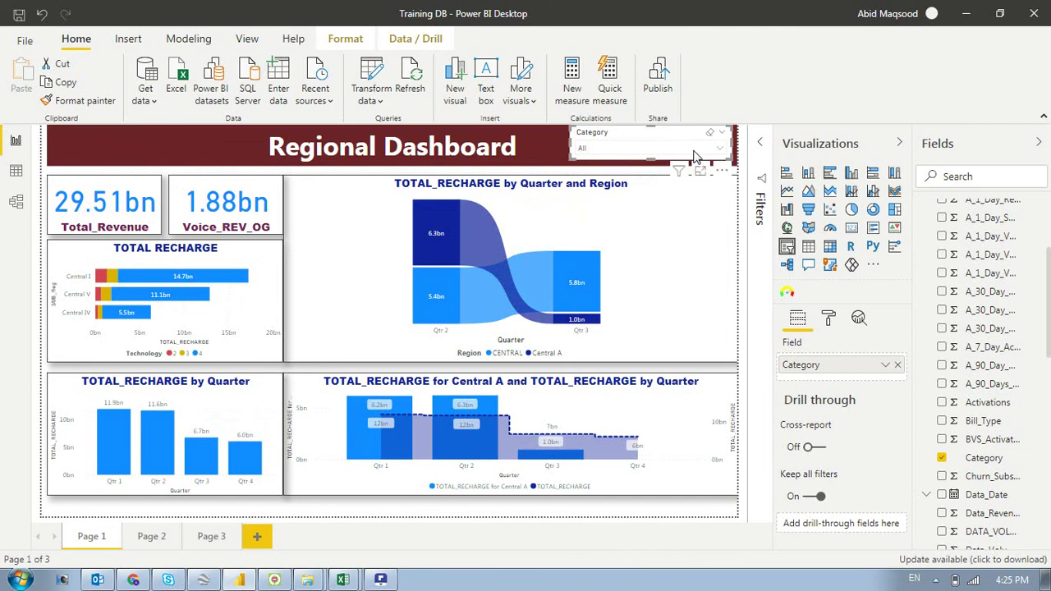
left_click(719, 149)
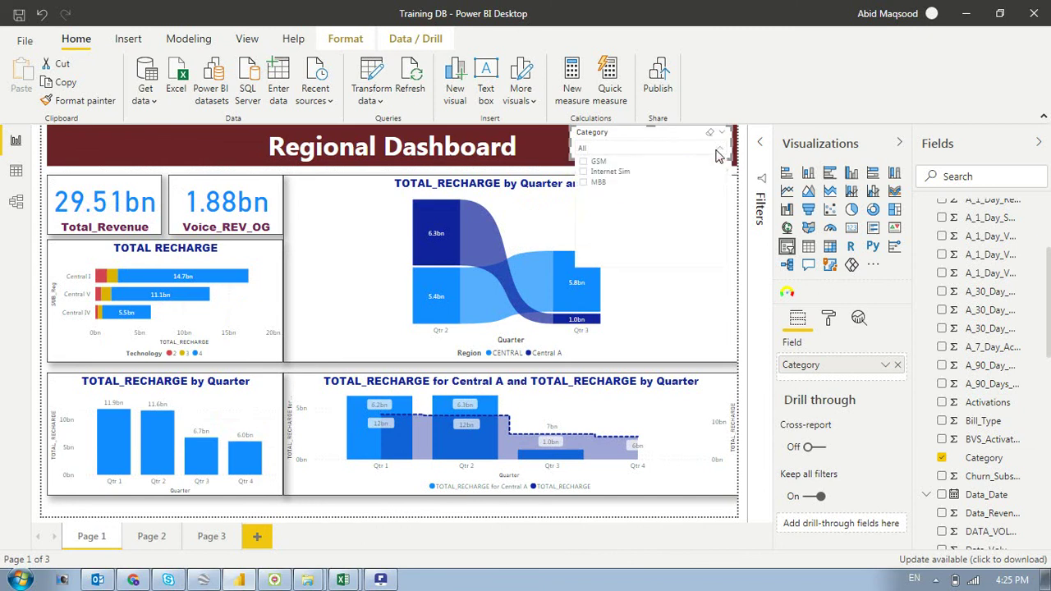
Filter the dashboard by Internet Sim, MBB, both together and GSM from the dropdown slicer, and clear the selection
left_click(583, 171)
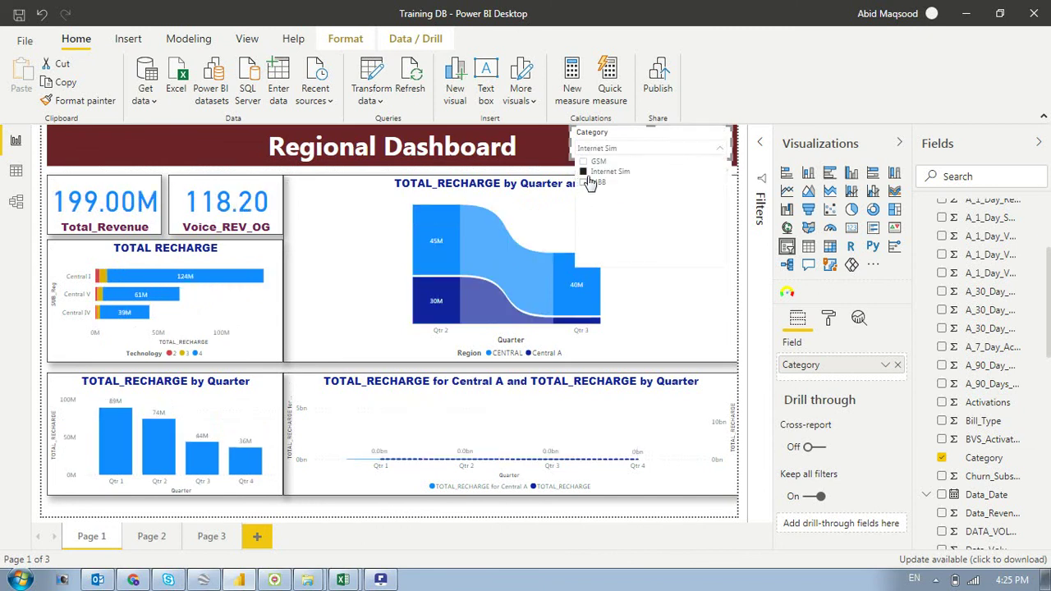
left_click(583, 182)
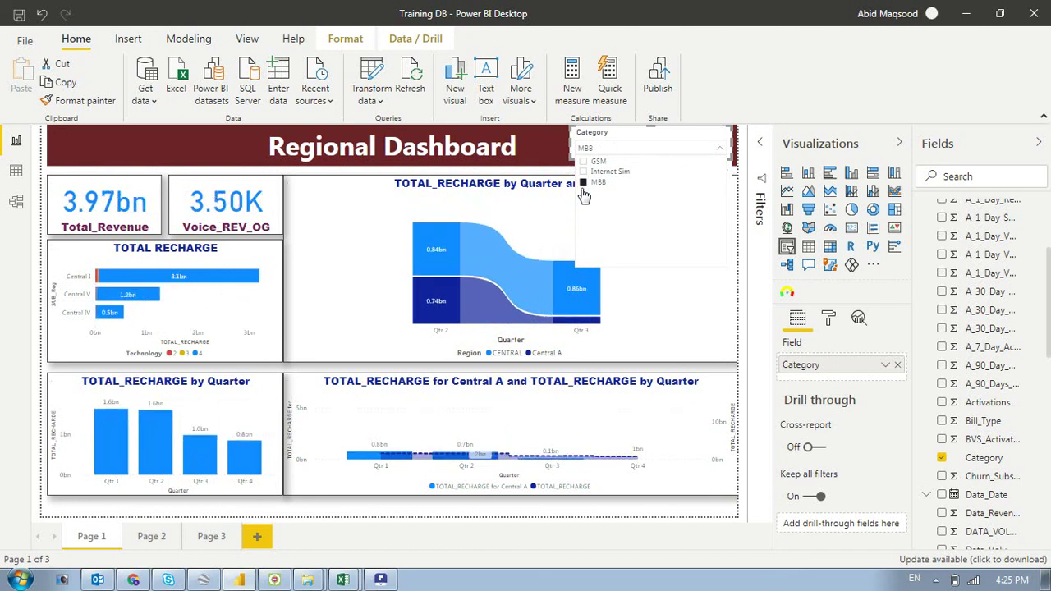
left_click(583, 172, "ctrl")
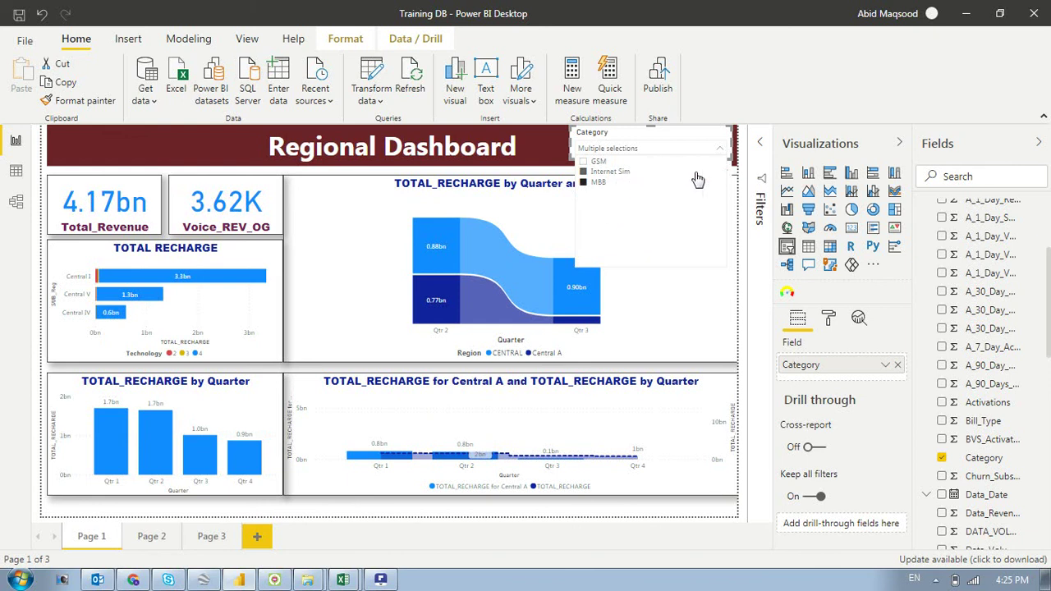
left_click(583, 161)
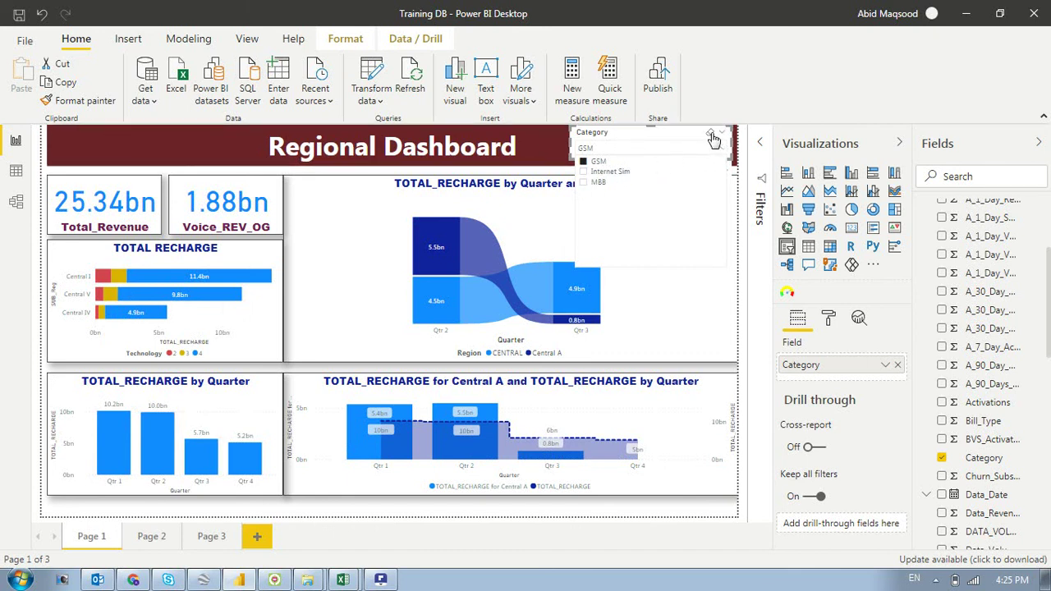
left_click(711, 134)
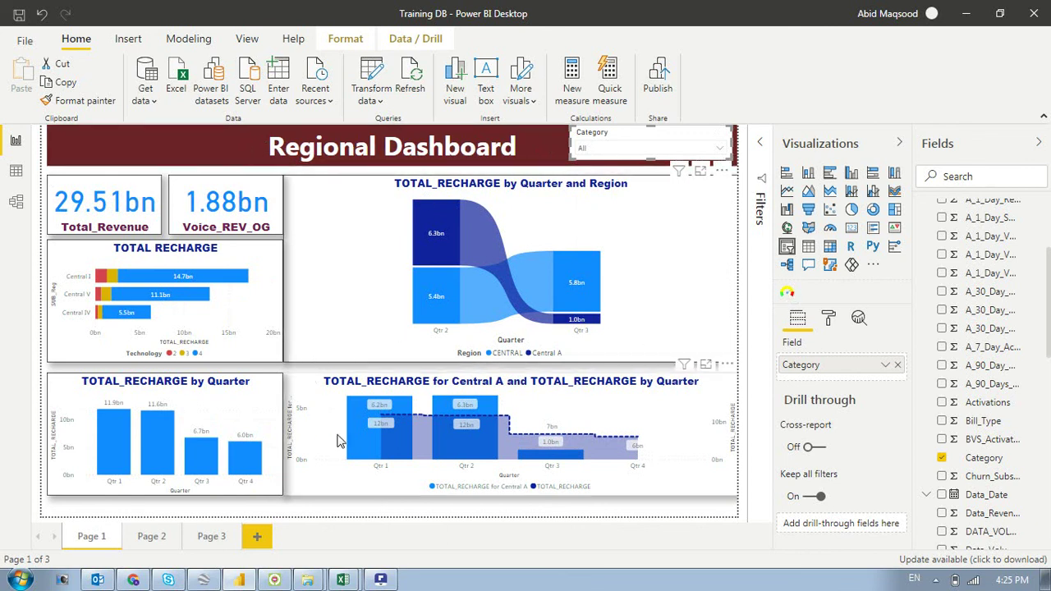
Add a Data_Date slicer, shorten it and place it over the left end of the Regional Dashboard banner
left_click(487, 507)
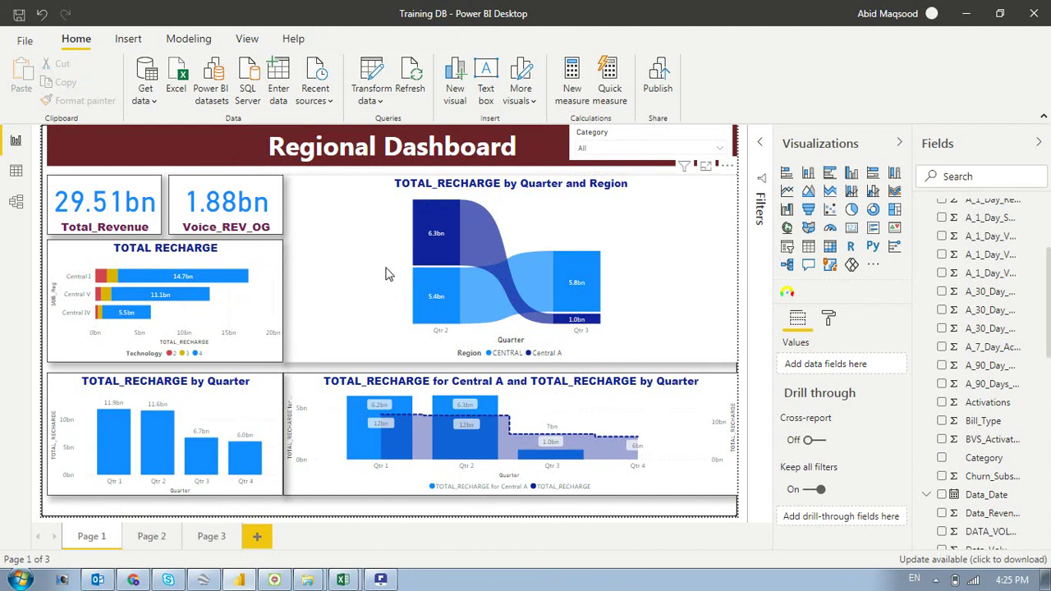
left_click(787, 246)
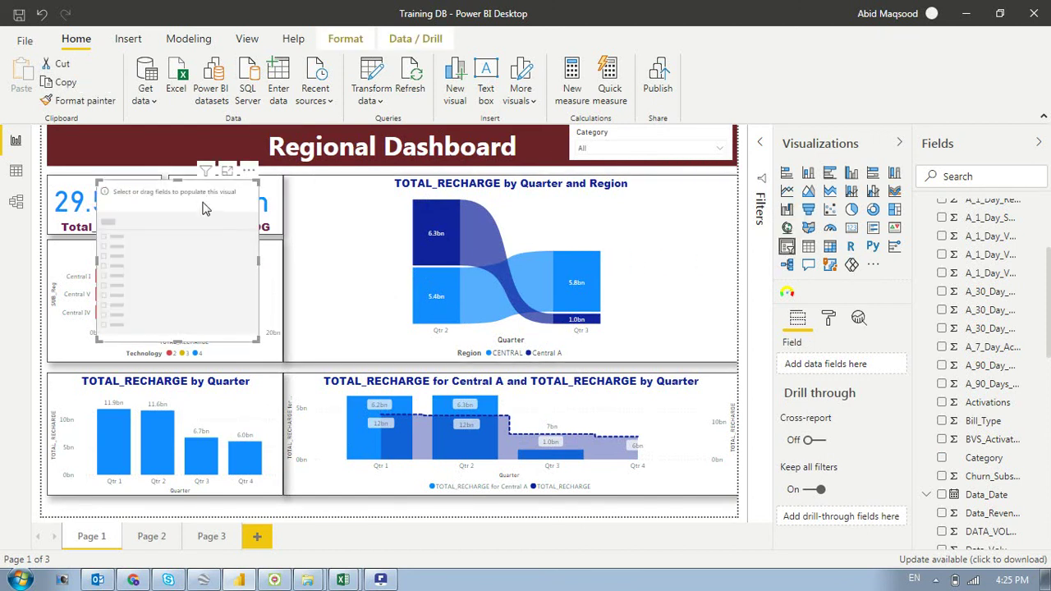
left_click_drag(986, 495, 840, 369)
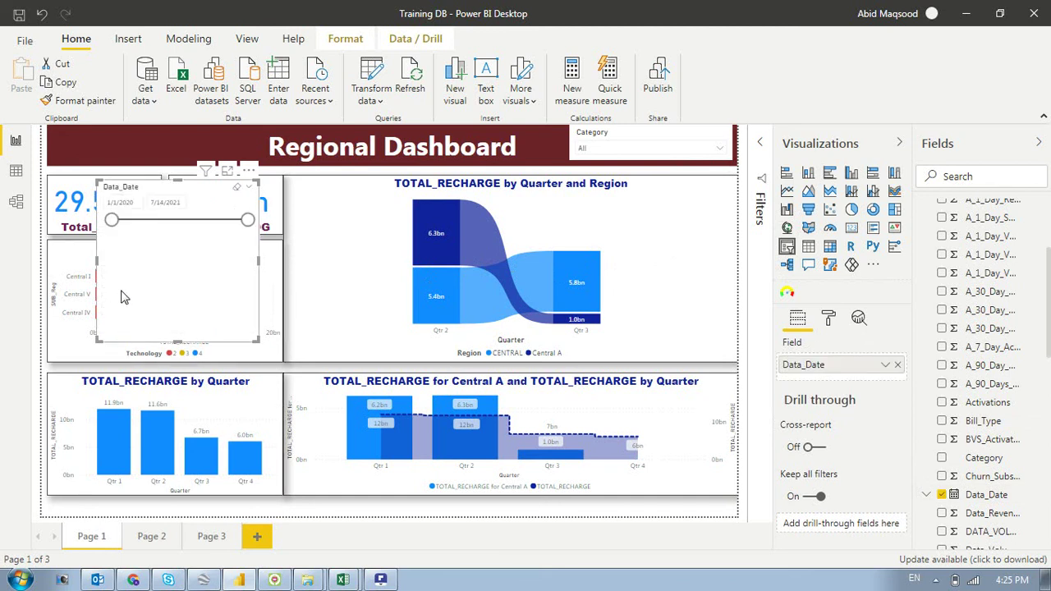
left_click_drag(176, 342, 103, 170)
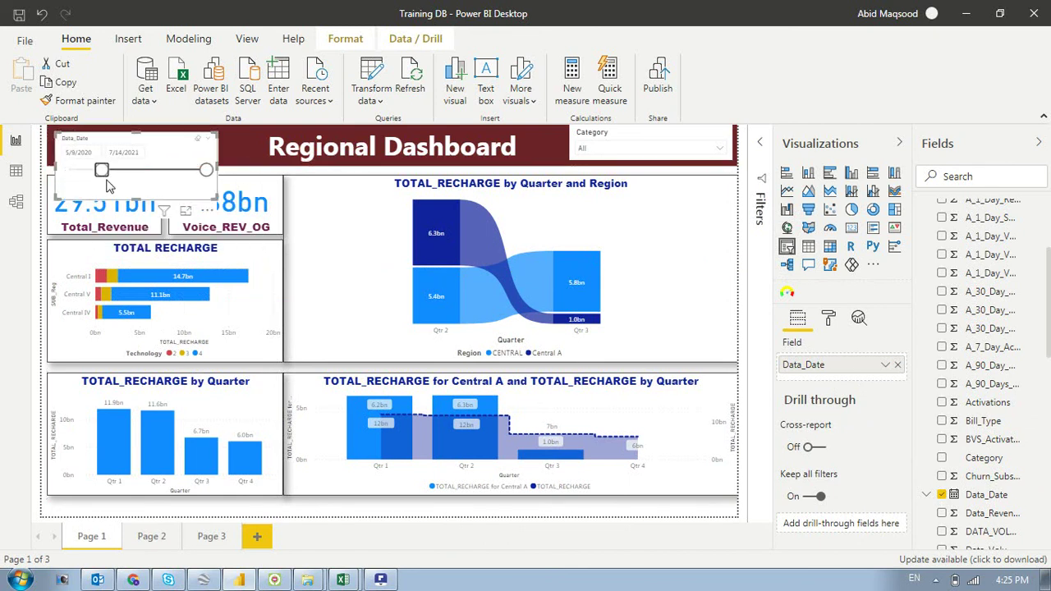
Narrow the Data_Date slicer to 5/16/2020 through 2/12/2021, view its start-date calendar and reselect the slicer
left_click_drag(206, 172, 170, 172)
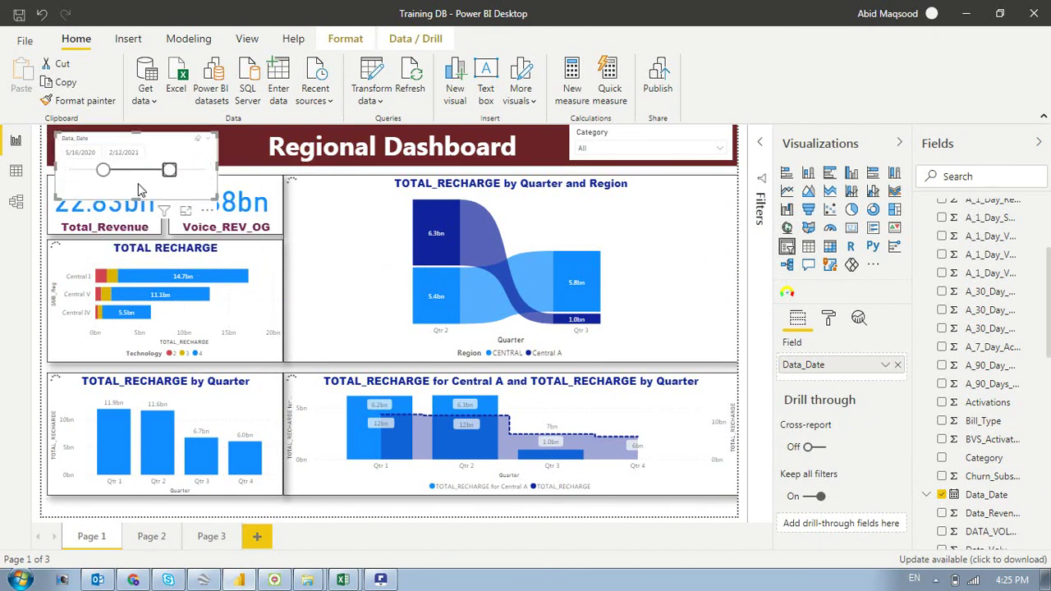
left_click(87, 152)
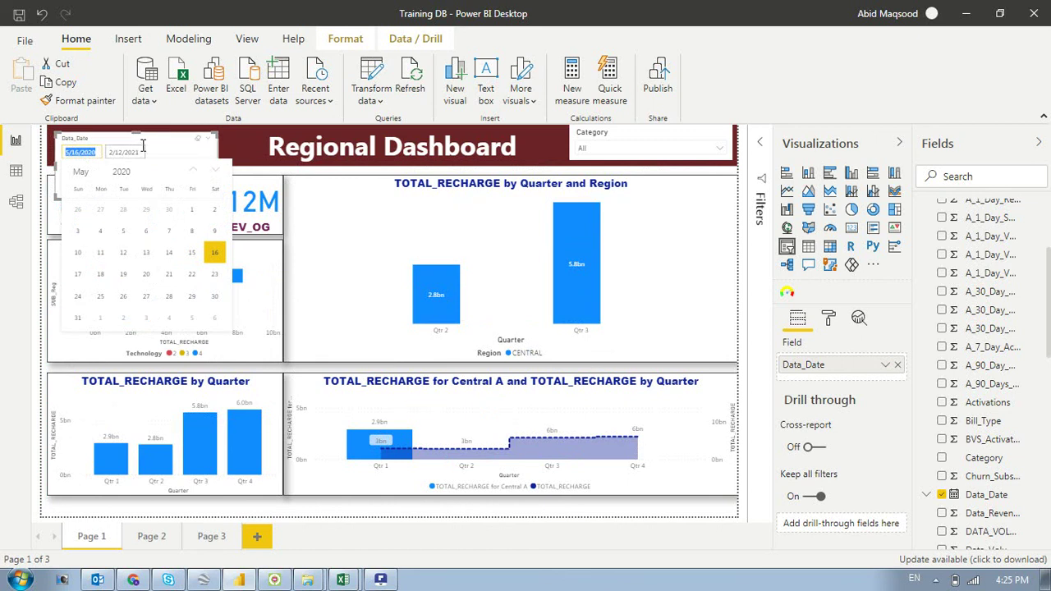
left_click(229, 150)
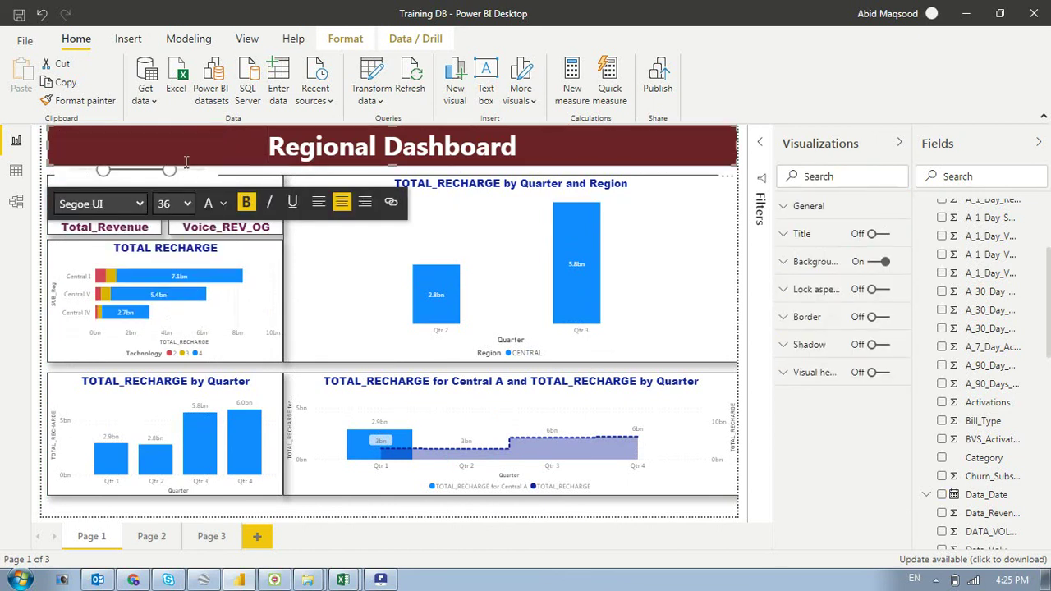
left_click(193, 179)
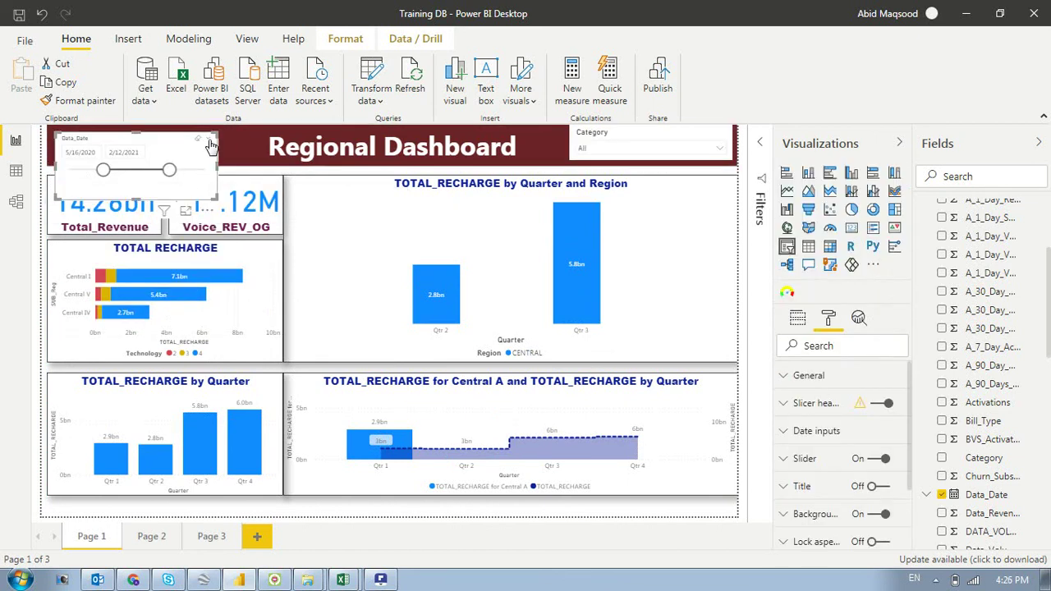
Change the Data_Date slicer to a dropdown and filter the dashboard by Friday, April 03, 2020
left_click(210, 146)
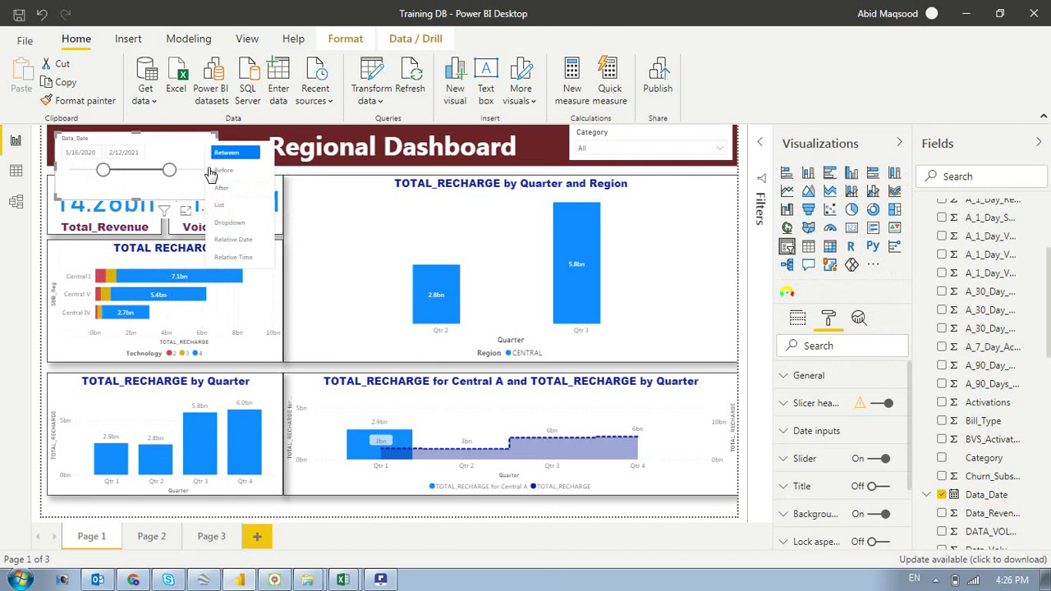
left_click(234, 222)
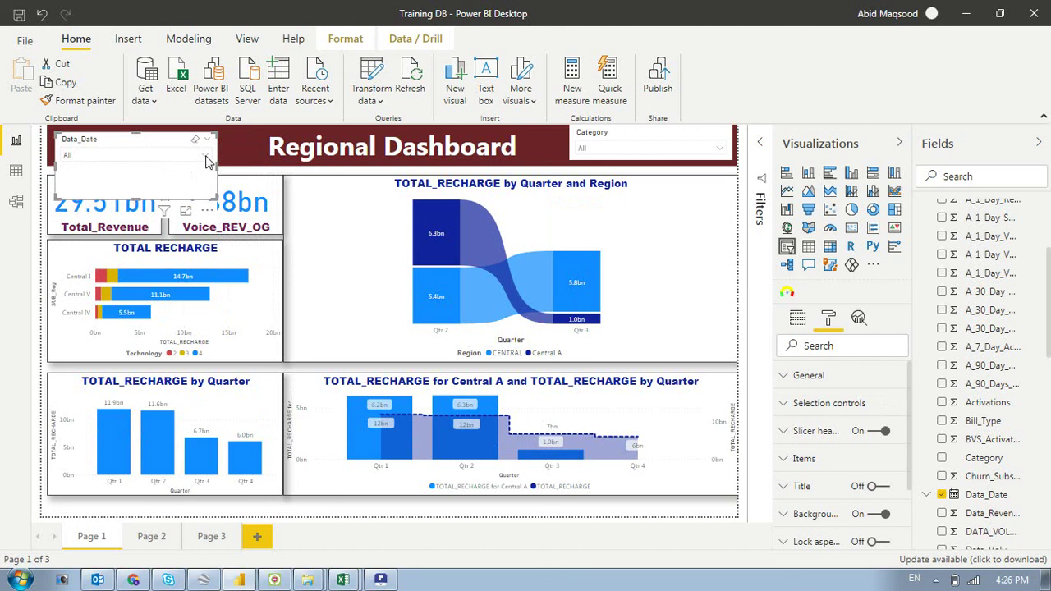
left_click(206, 156)
scroll(147, 215, "down", 15)
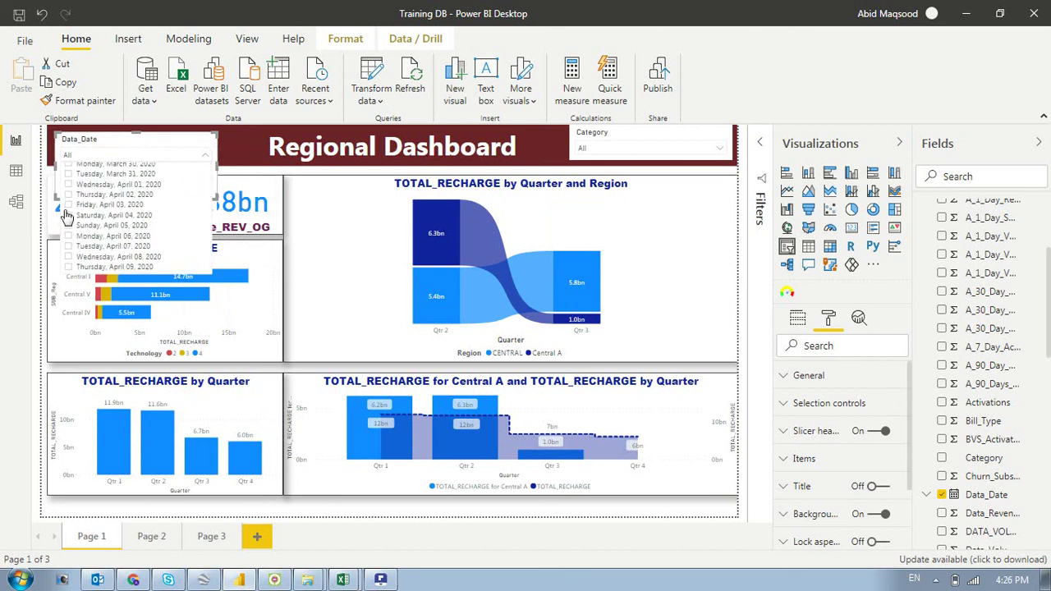
left_click(69, 205)
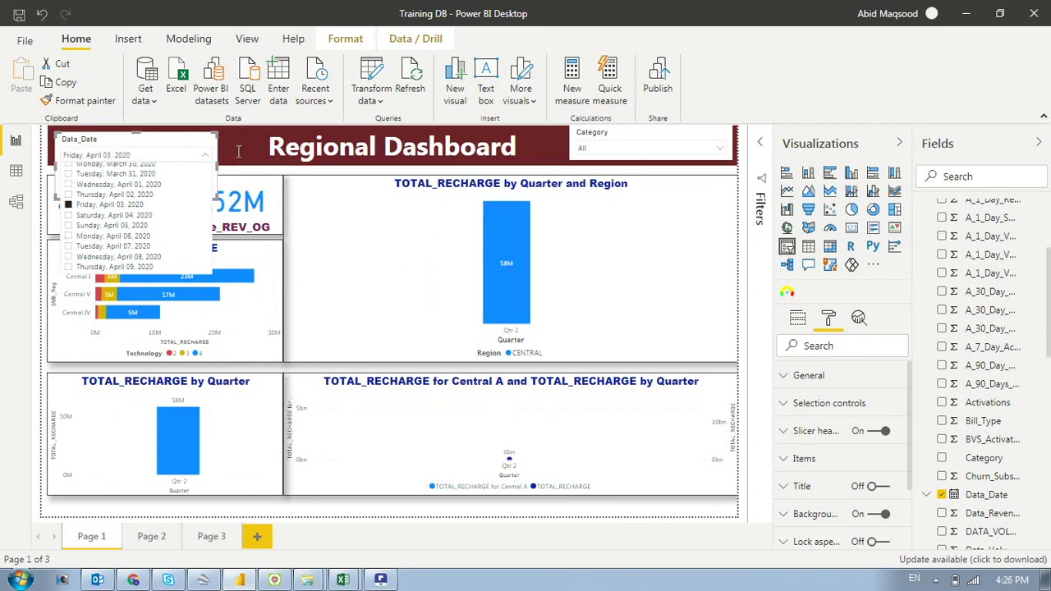
left_click(193, 158)
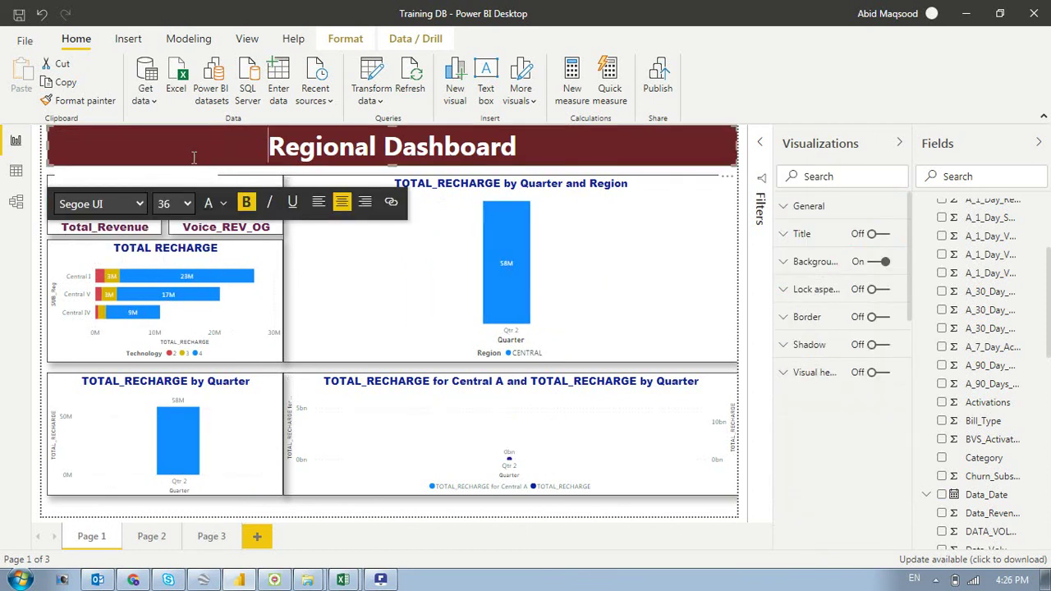
left_click(128, 179)
left_click(129, 180)
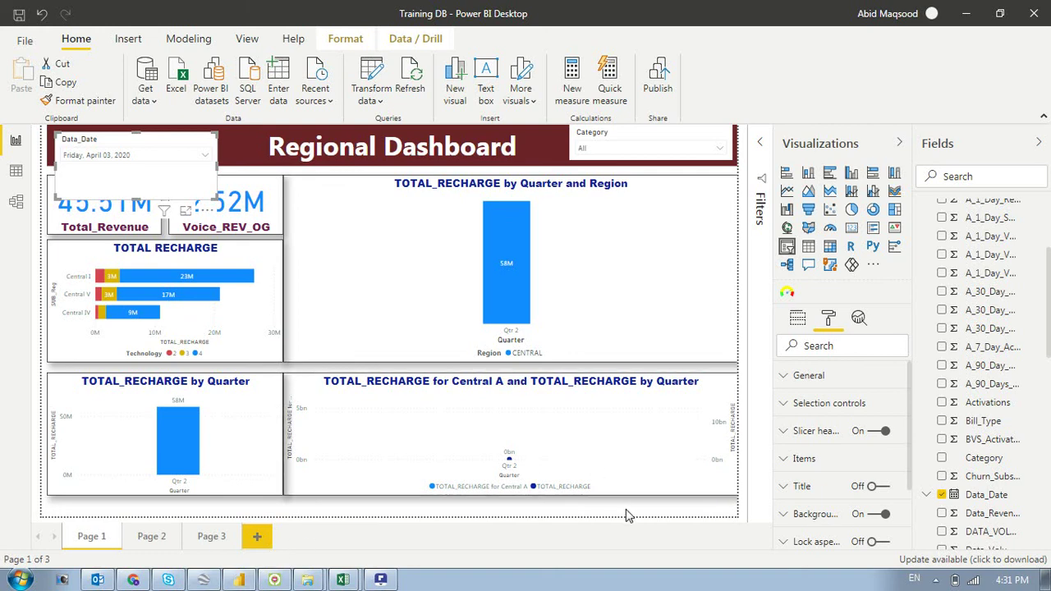
Check the meeting window, return to Power BI Desktop and close the Training DB report
key("alt+Tab")
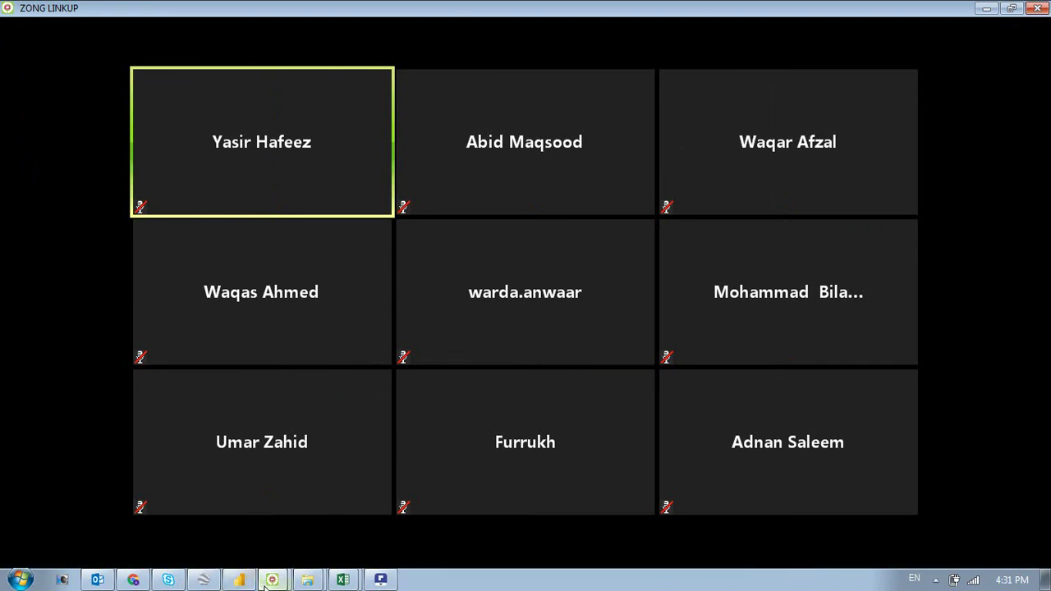
left_click(234, 583)
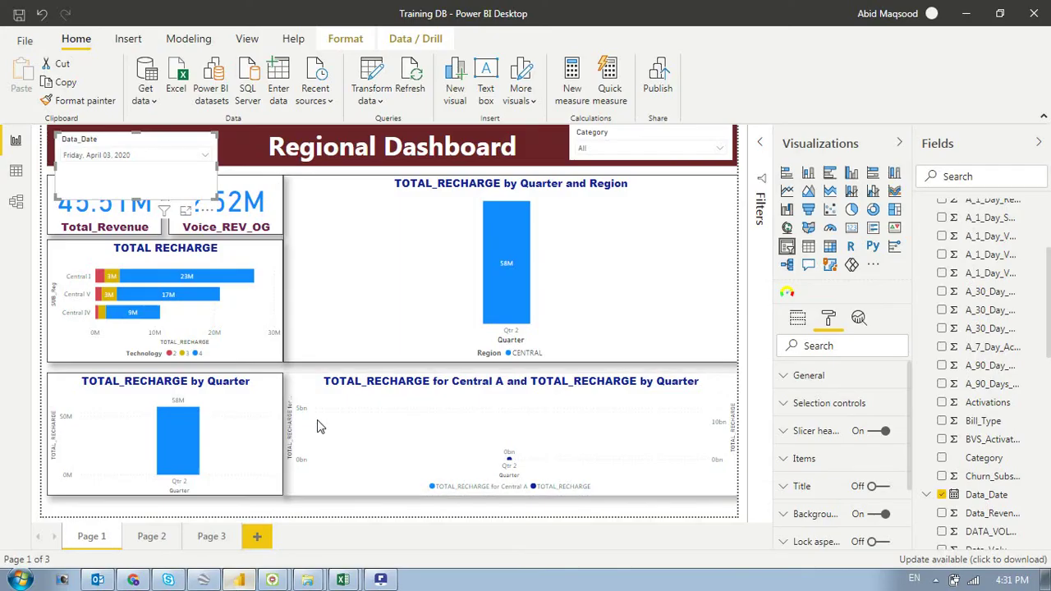
left_click(1040, 25)
left_click(579, 318)
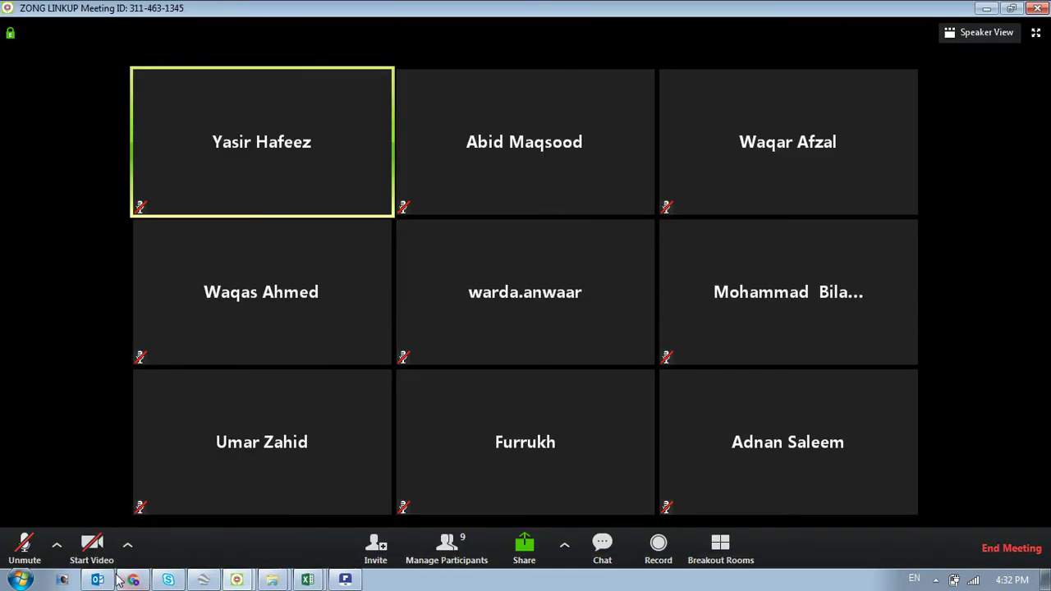
Switch to Outlook, show the first Unread or For Follow Up folder and open the newest message in its Unflagged group
left_click(98, 580)
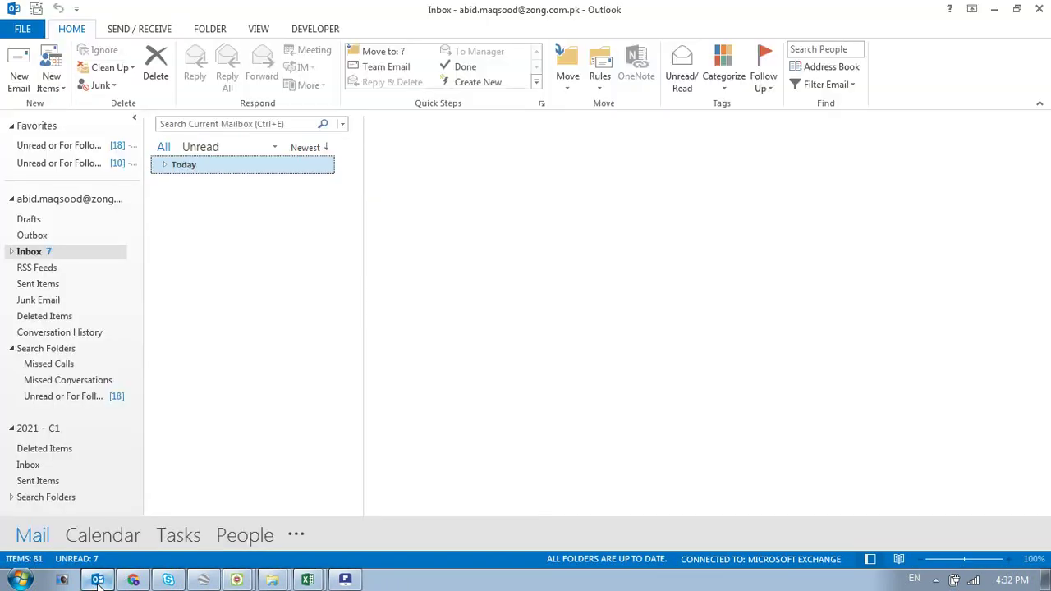
left_click(61, 146)
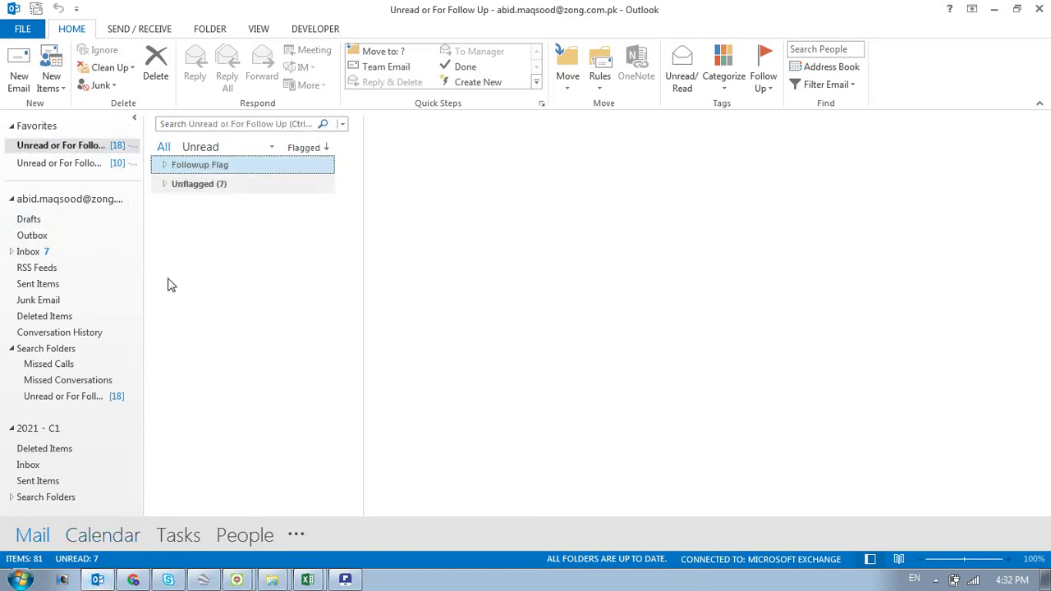
left_click(162, 187)
left_click(163, 184)
left_click(205, 221)
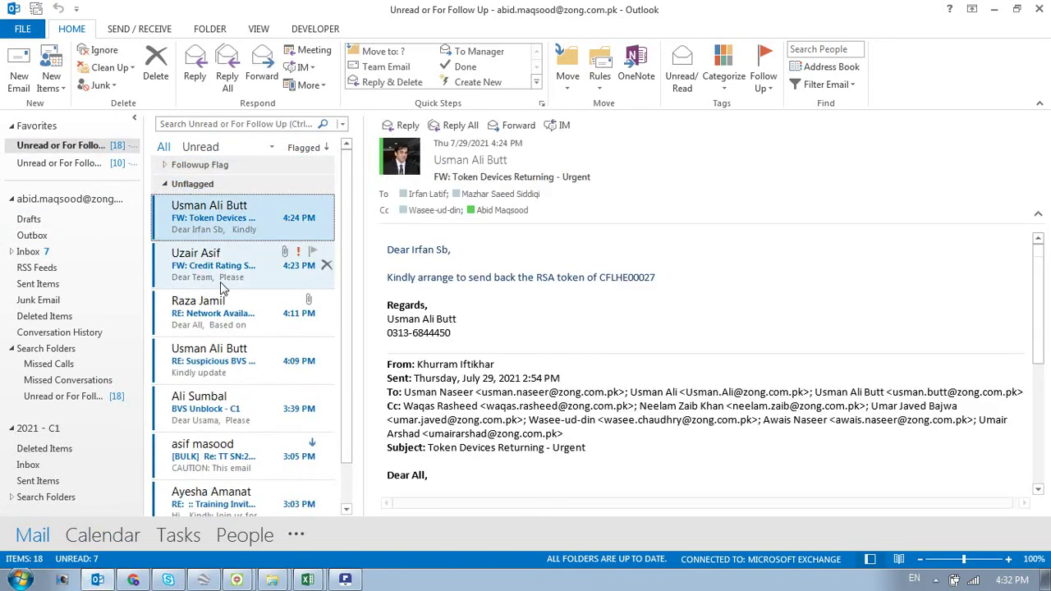
Read through the unflagged e-mails from the credit rating request to the Power BI training invitation, and return to the complaint reply above it
left_click(220, 285)
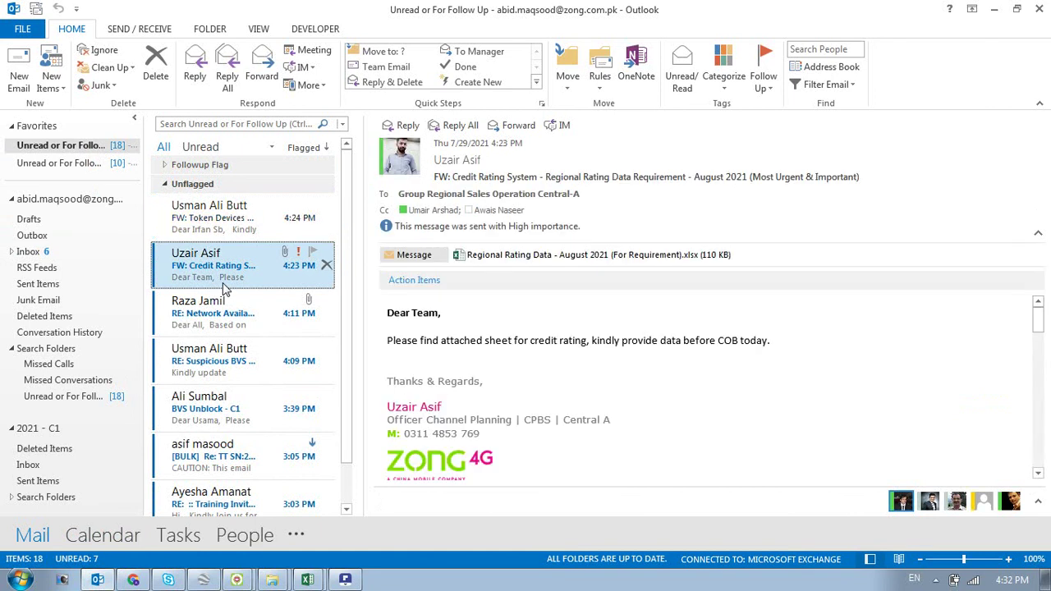
key("Down")
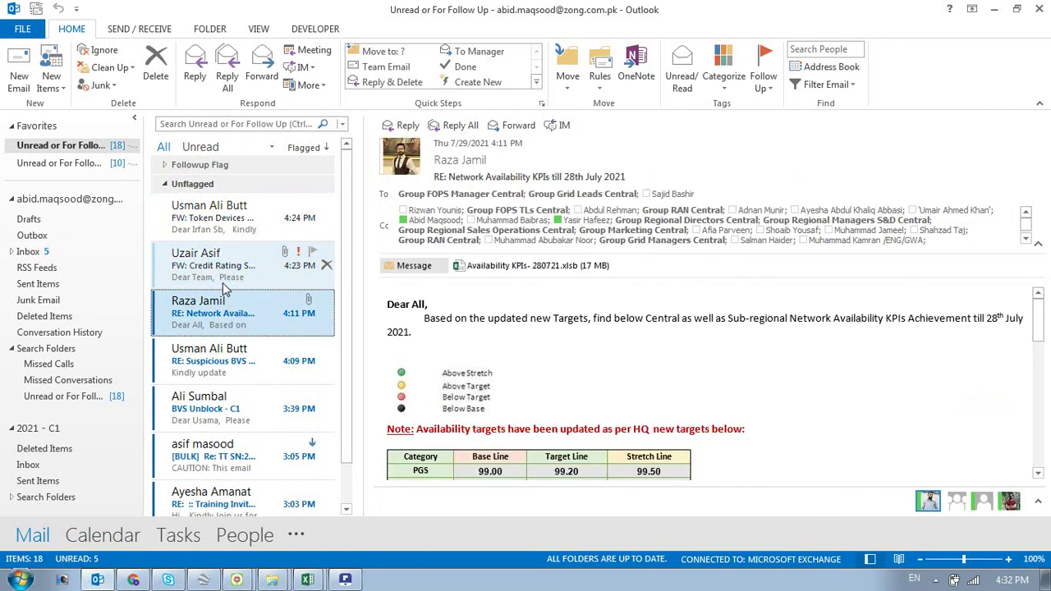
key("Down")
key("Down")
key("Down")
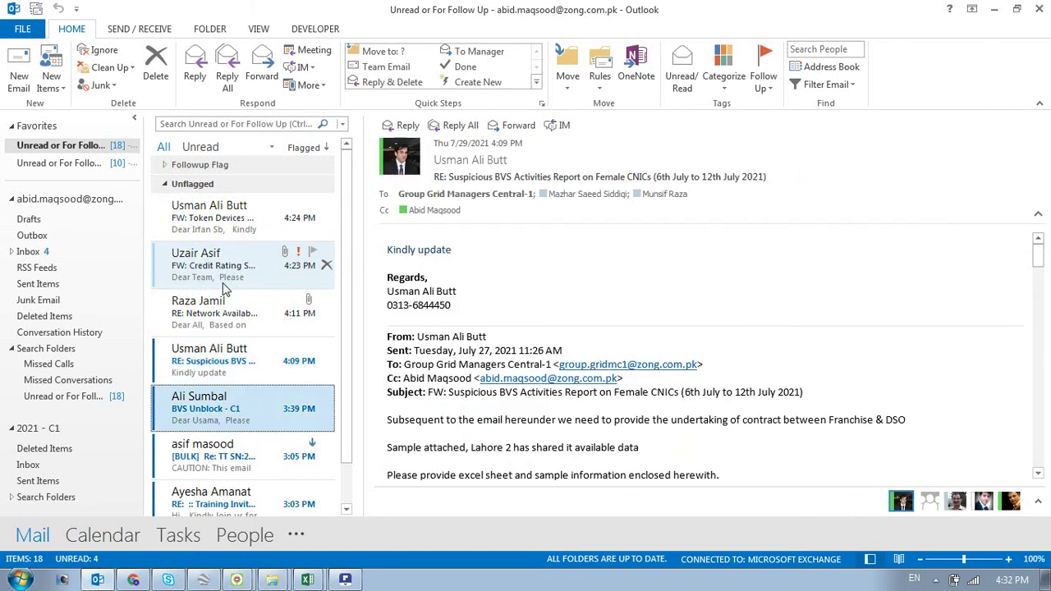
key("Down")
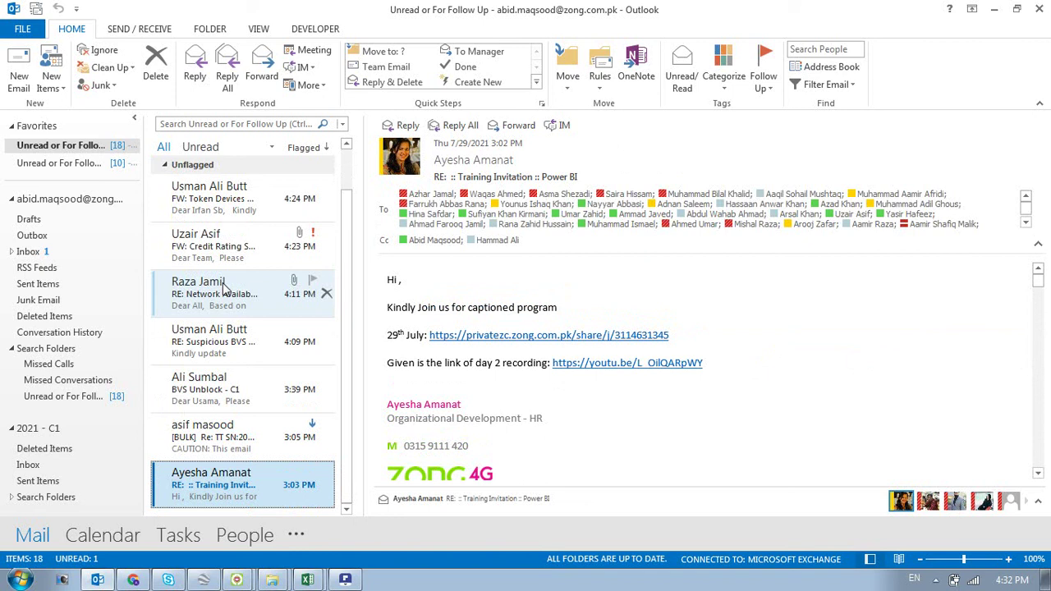
key("Up")
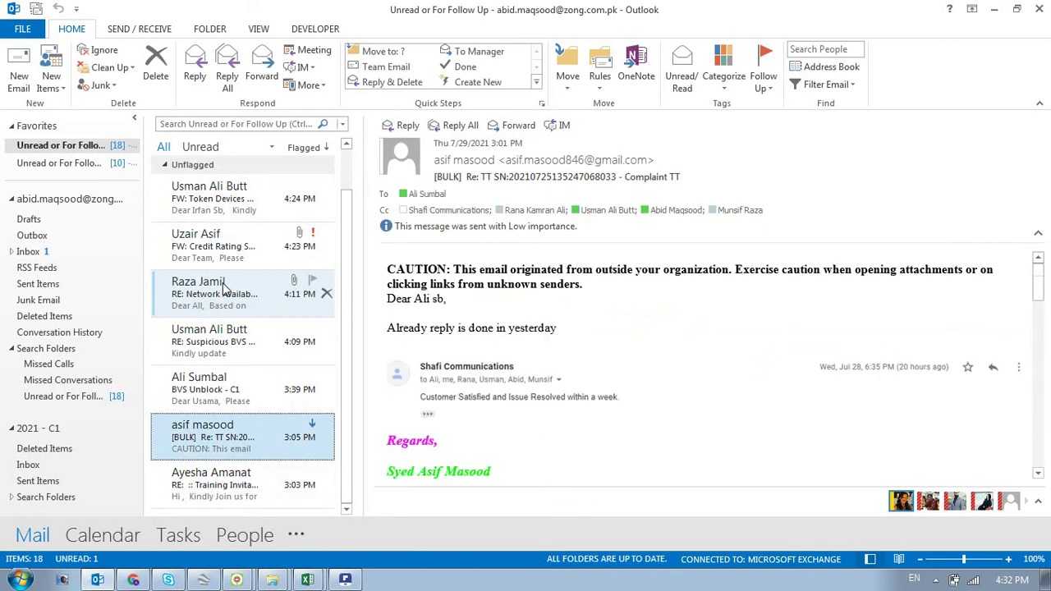